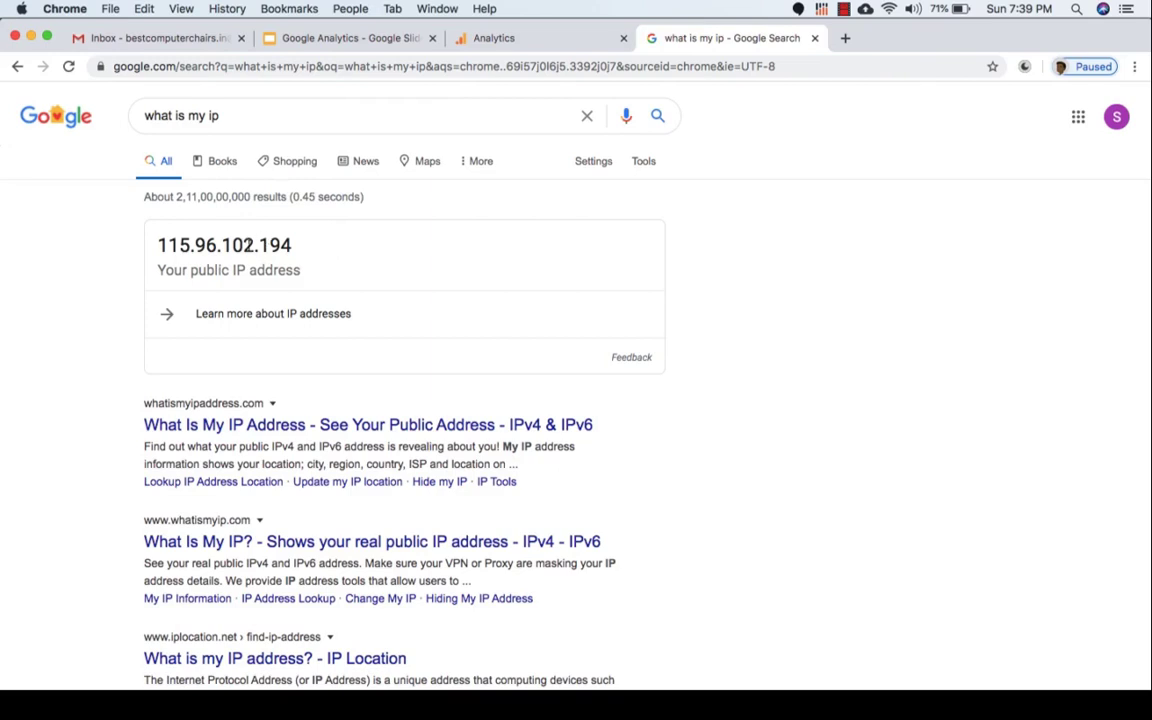
- Copy the public IP address from the 'what is my ip' search result
double_click(247, 245)
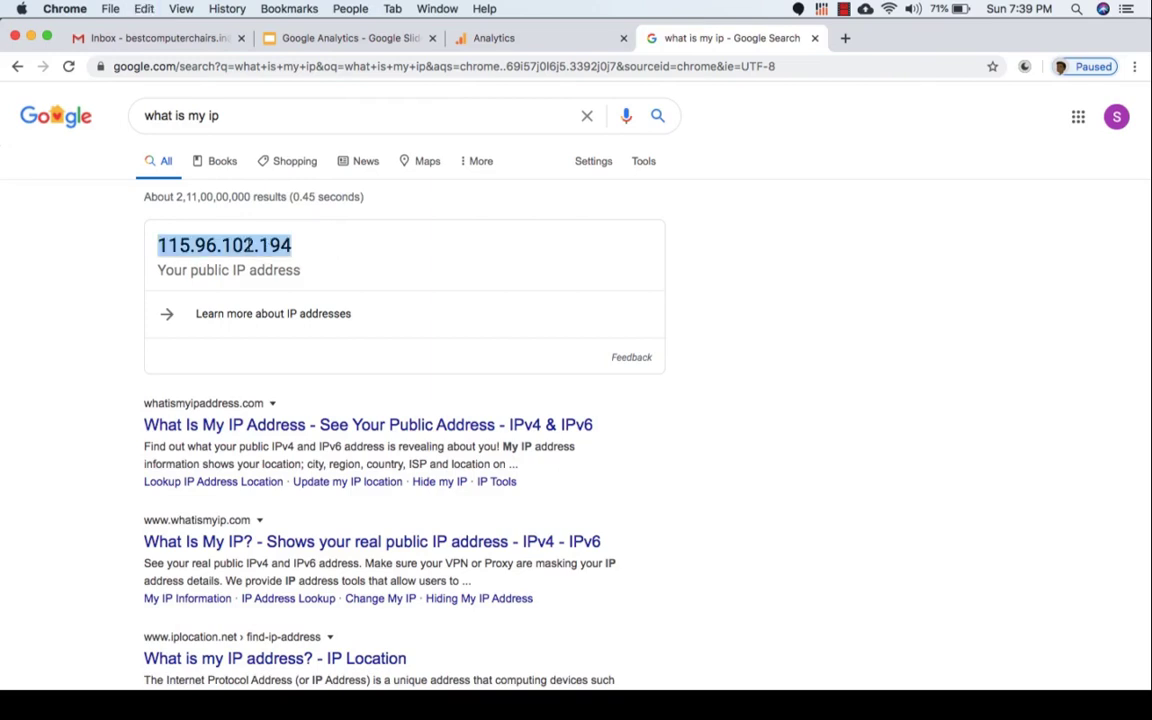
key("super+c")
right_click(247, 240)
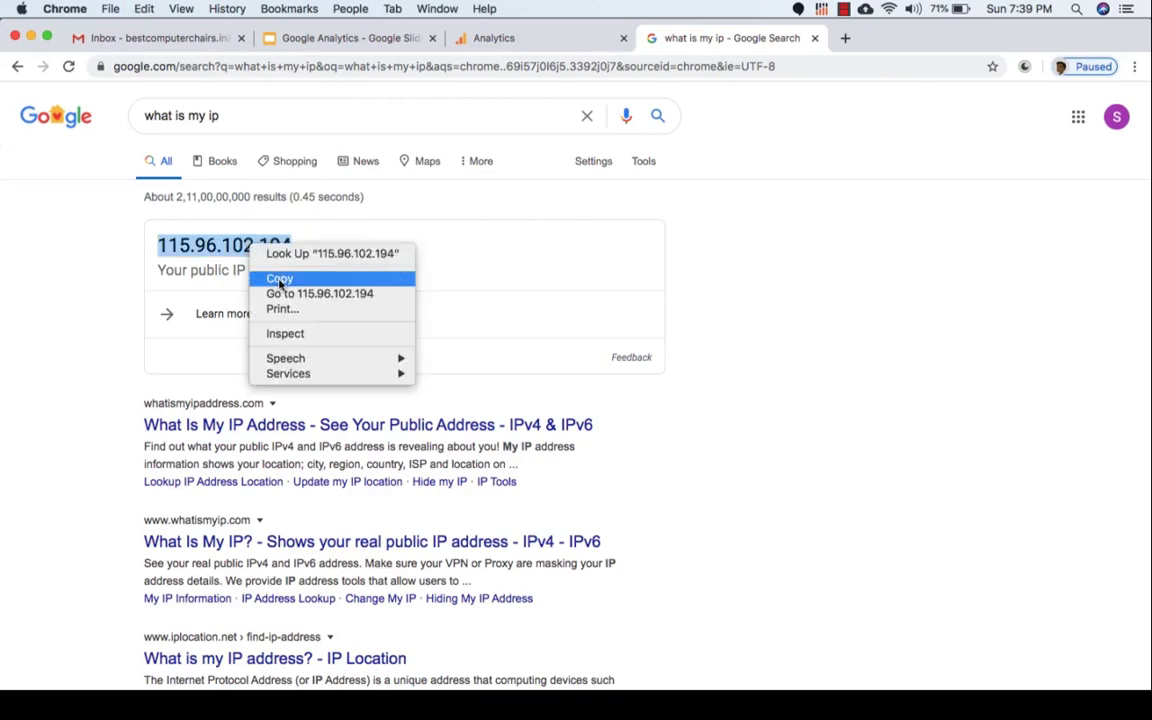
left_click(280, 276)
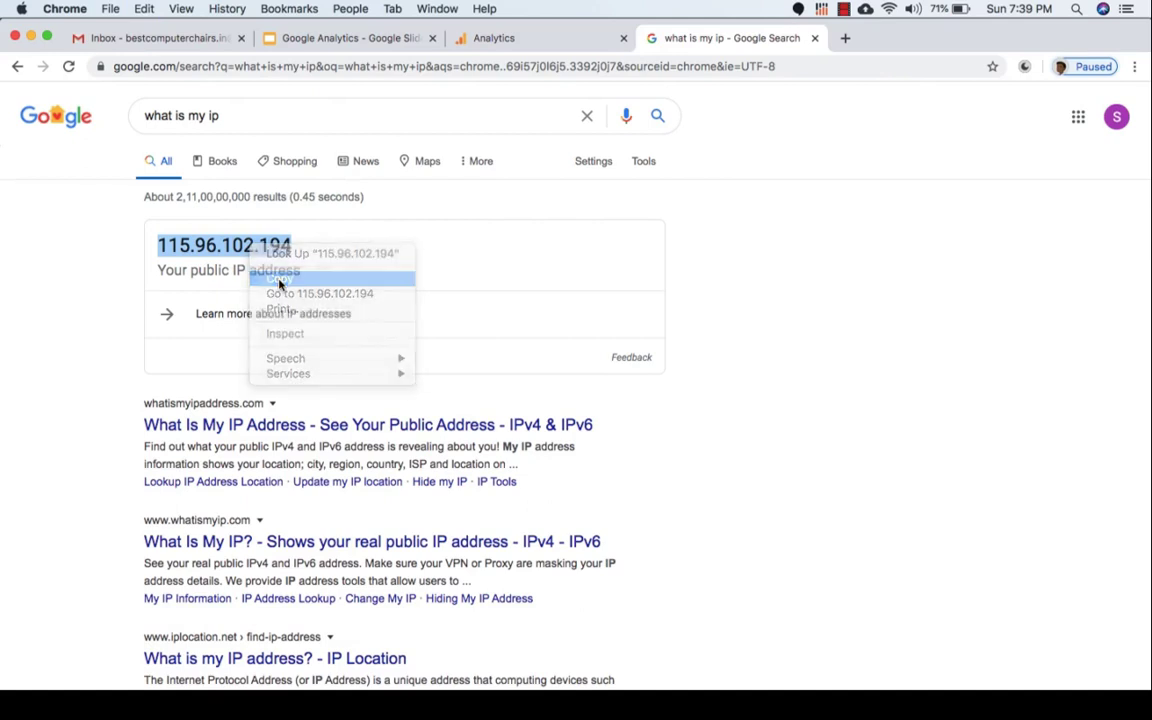
left_click(527, 40)
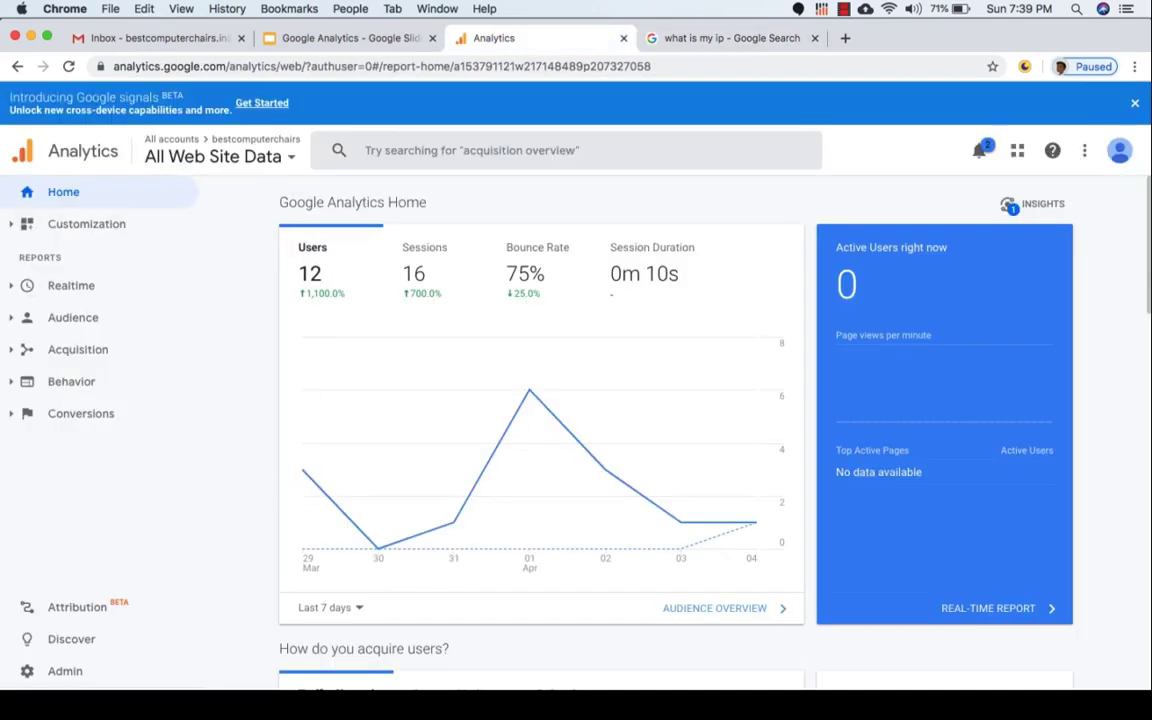
left_click(66, 671)
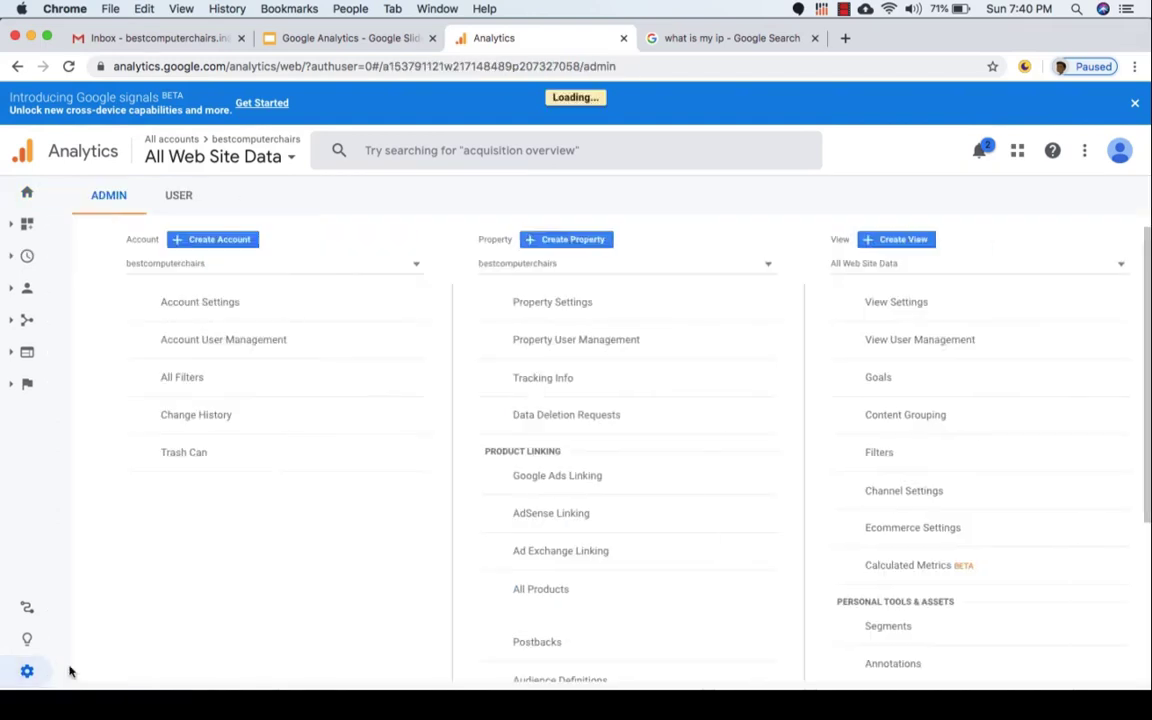
left_click(170, 384)
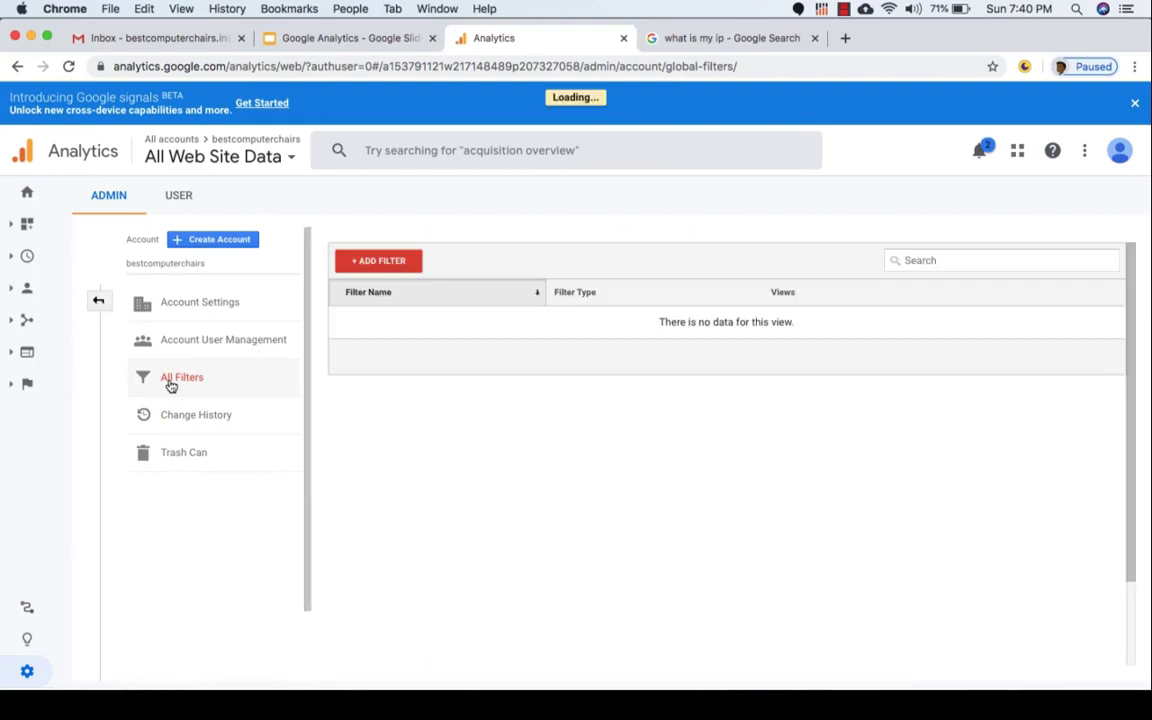
left_click(378, 262)
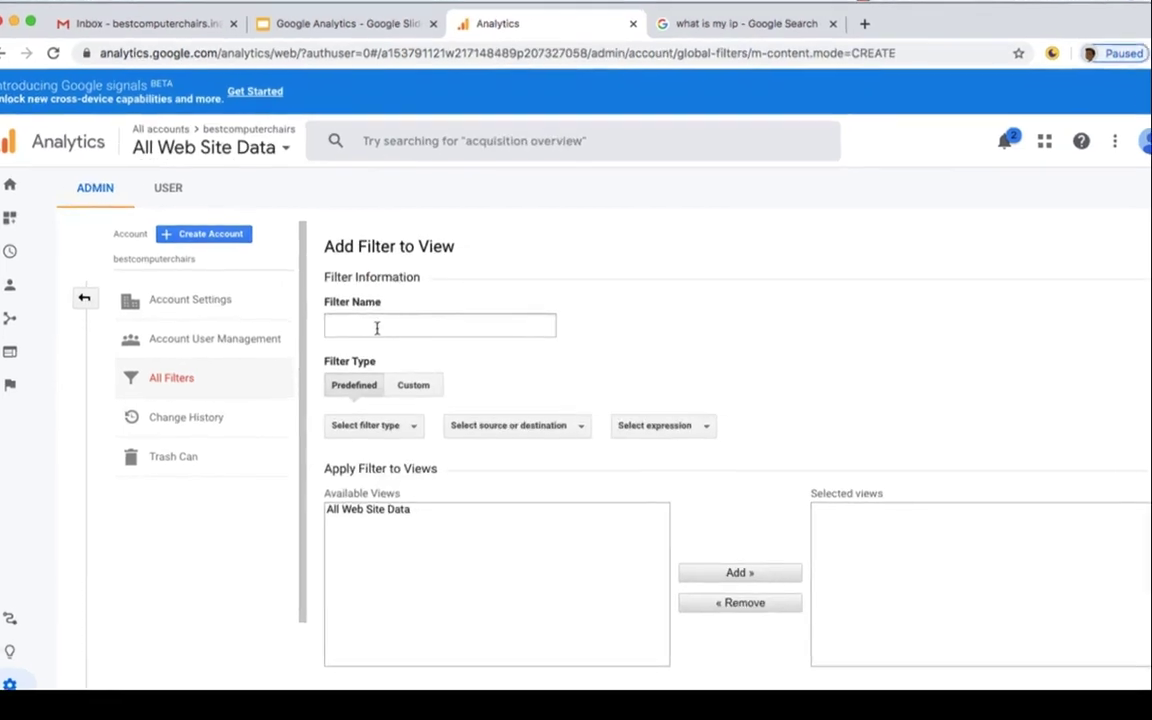
- Name the filter 'Own IP address' and set it to exclude traffic from IP addresses equal to
left_click(378, 329)
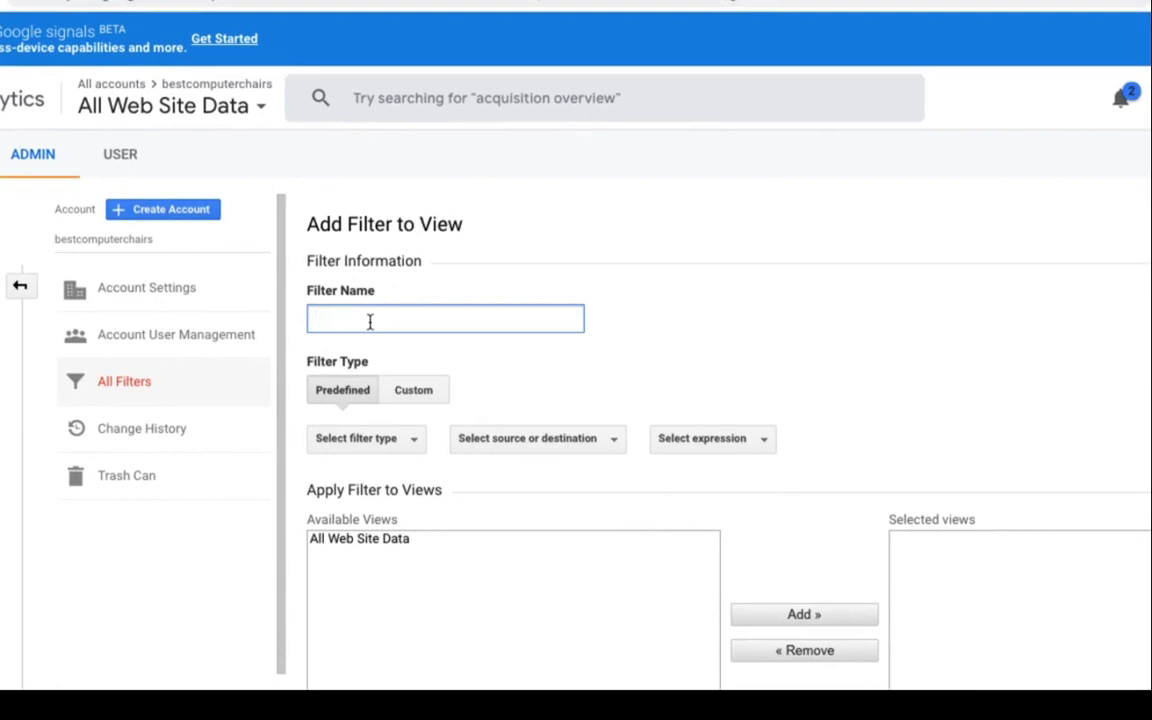
type("Own IP address")
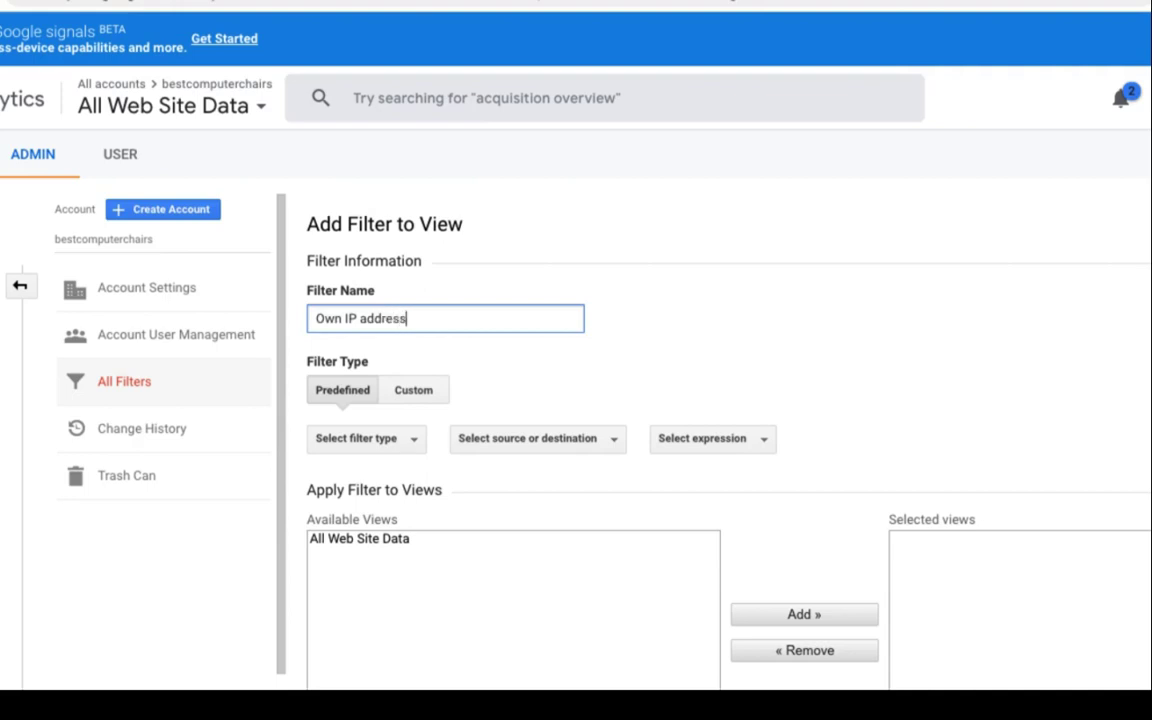
left_click(350, 394)
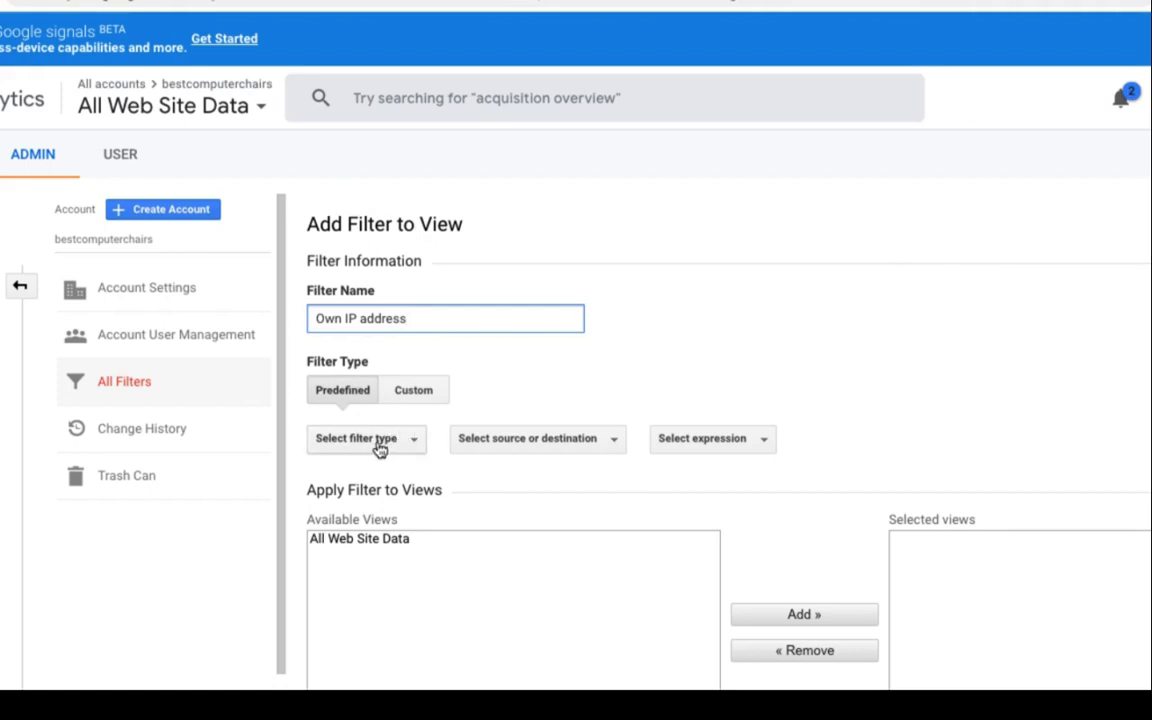
left_click(404, 442)
left_click(369, 478)
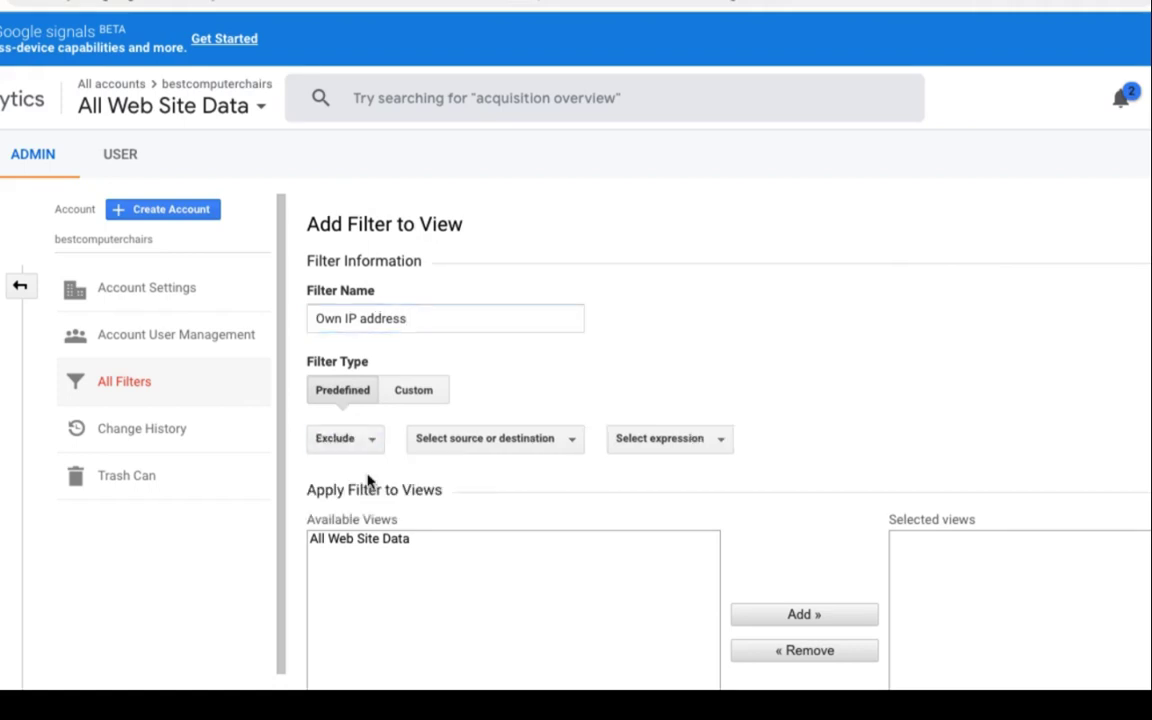
left_click(520, 444)
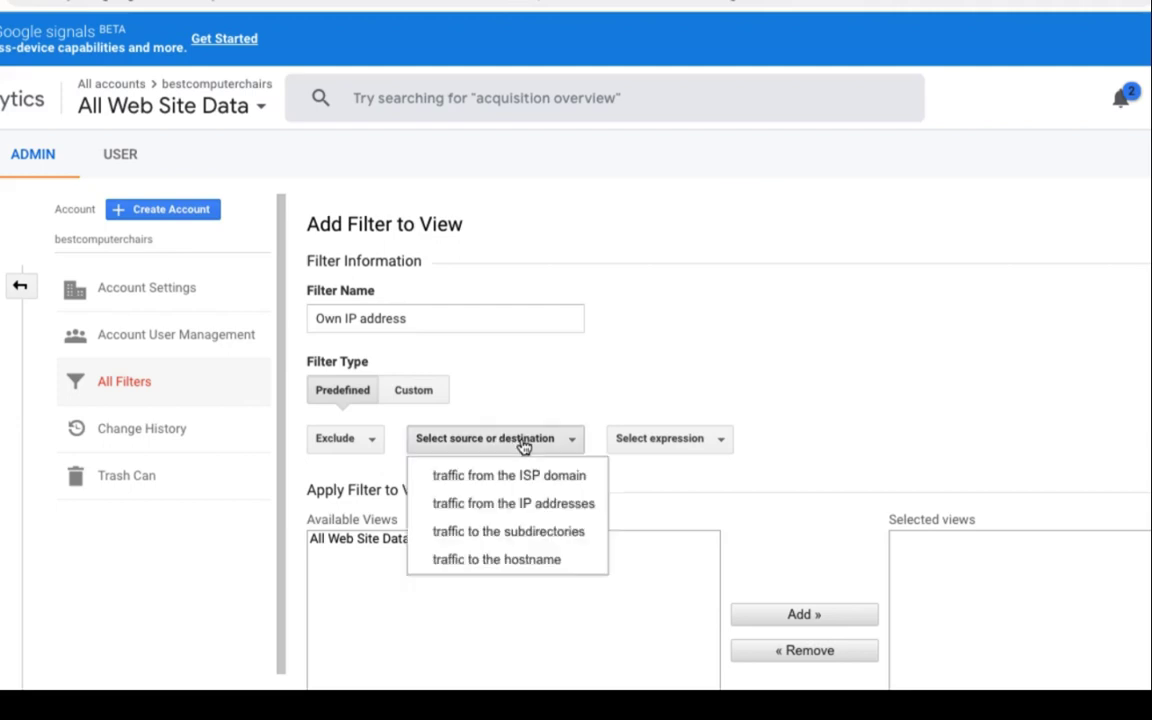
left_click(507, 504)
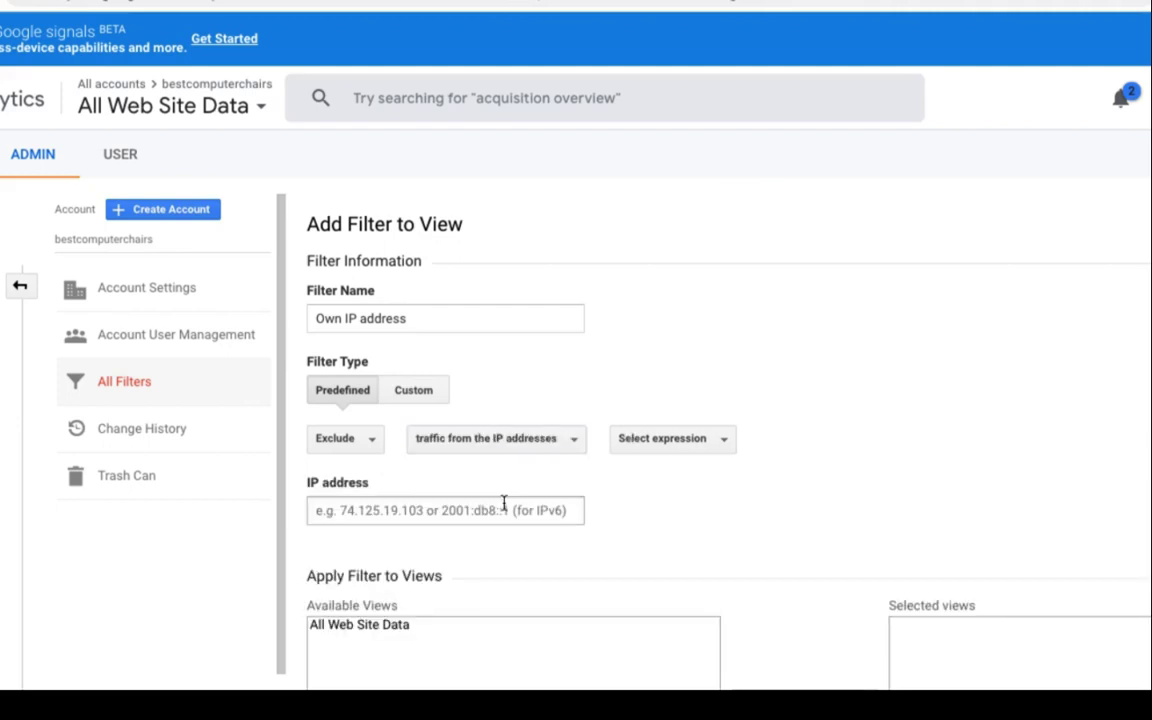
left_click(688, 452)
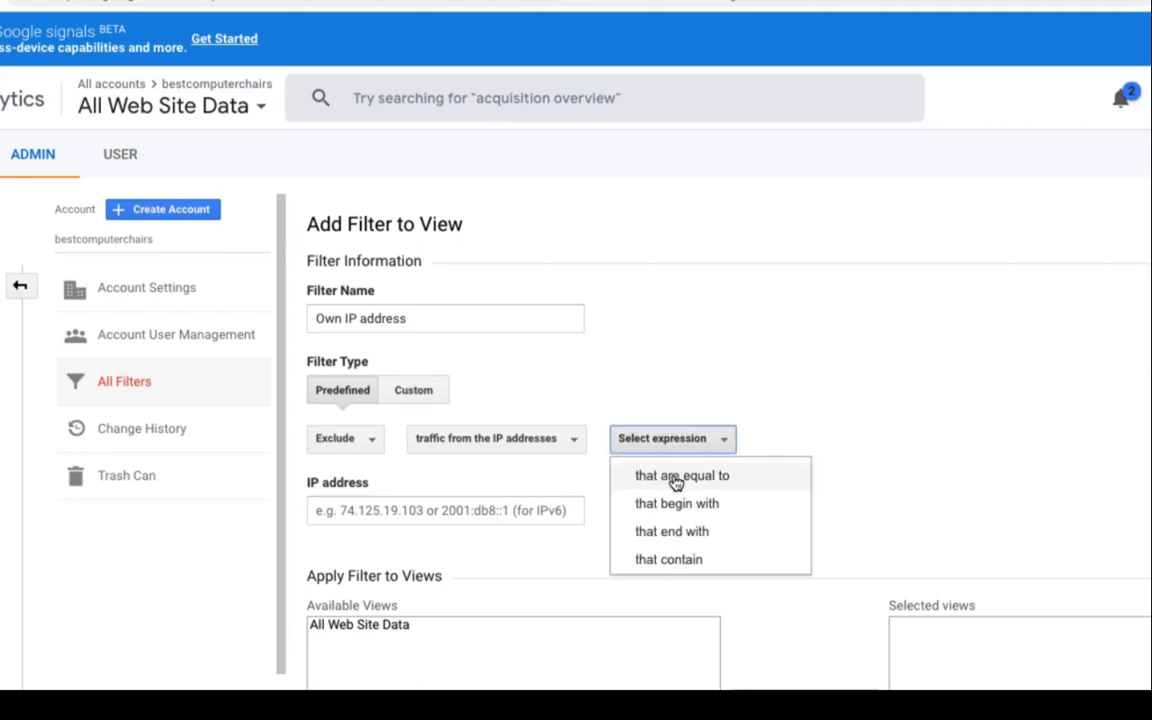
left_click(677, 480)
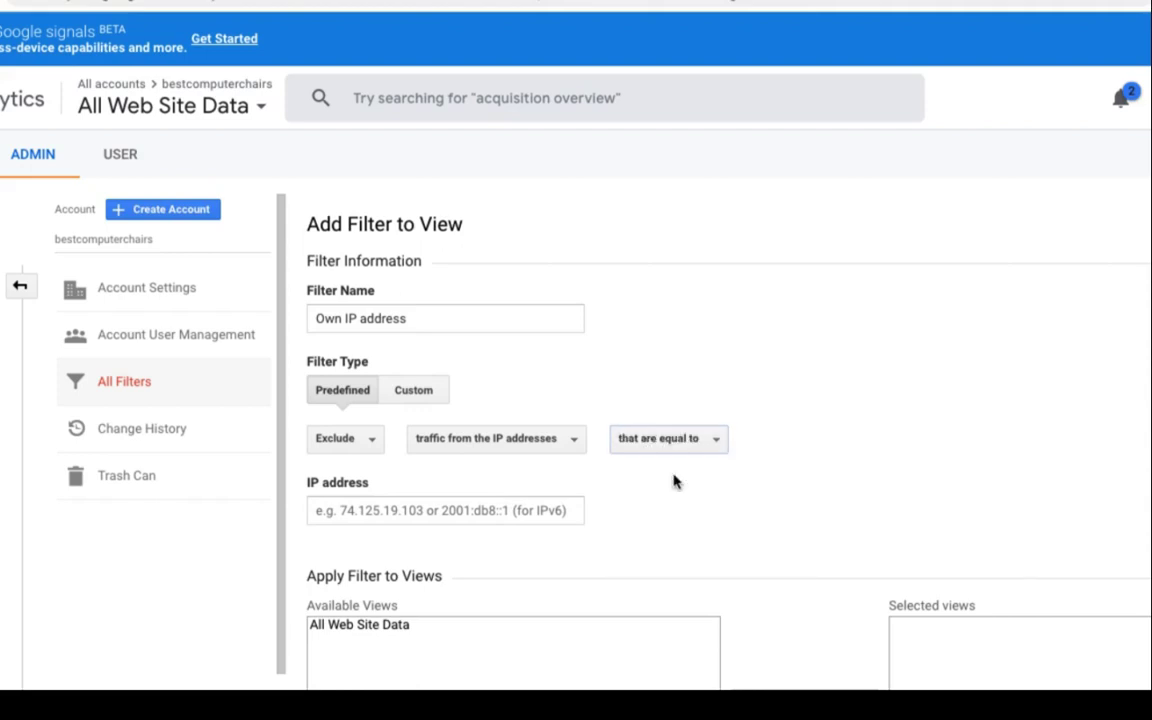
- Paste the copied IP address and apply the filter to All Web Site Data
left_click(399, 515)
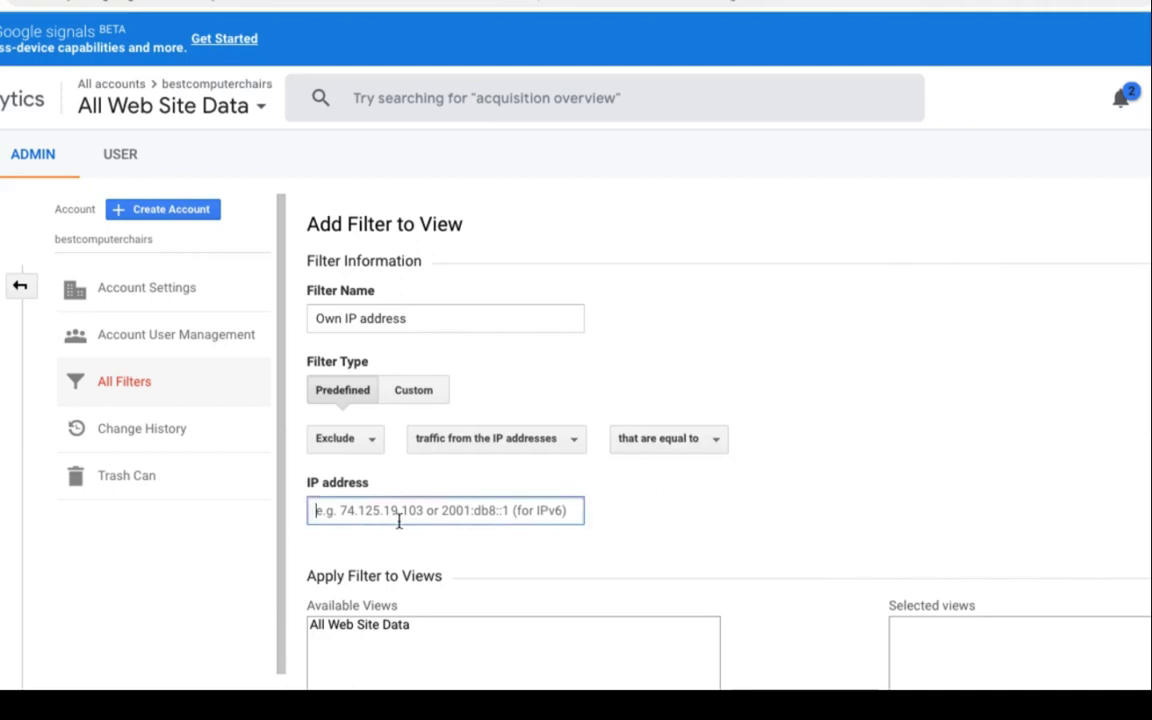
type("115.96.102.194")
scroll(524, 512, "down", 2)
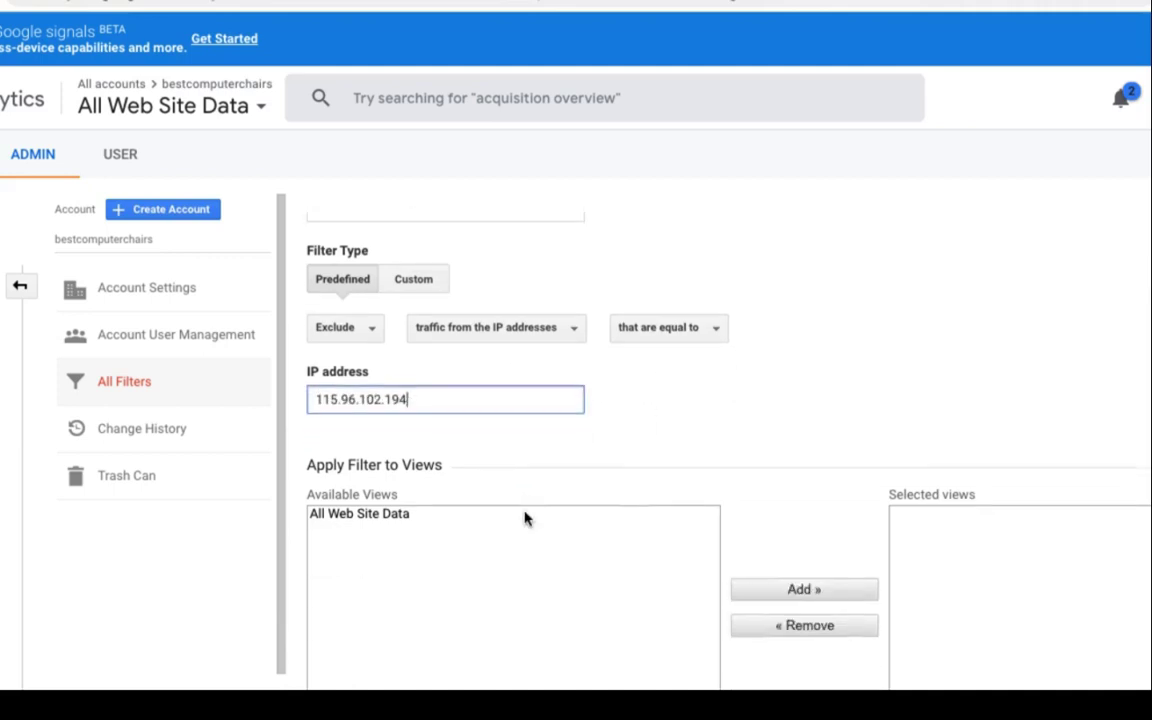
left_click(398, 490)
left_click(800, 567)
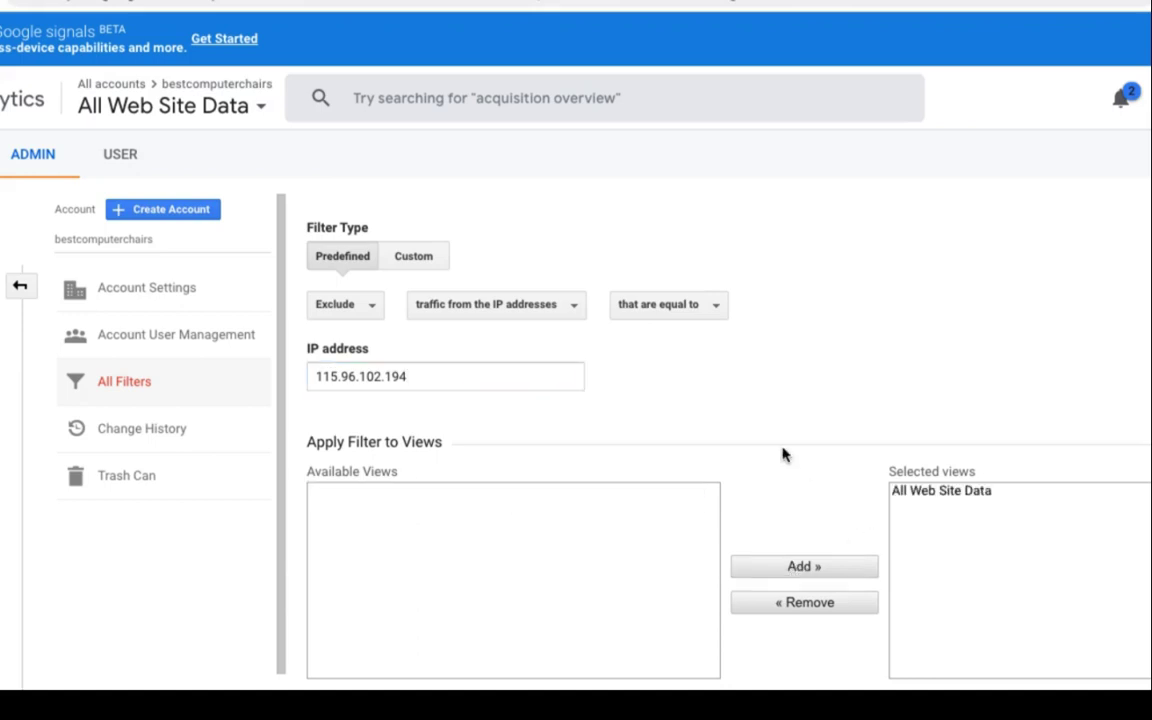
- Check the pasted IP and confirm the match expression stays 'that are equal to'
scroll(786, 455, "down", 1)
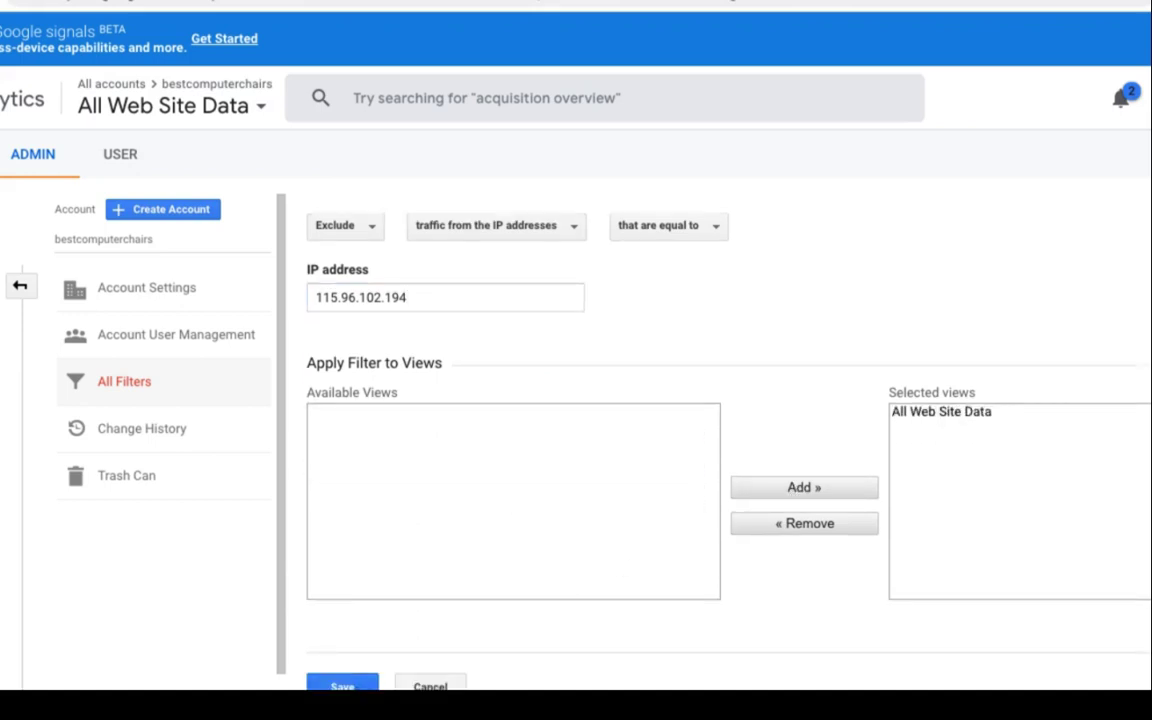
scroll(514, 674, "up", 1)
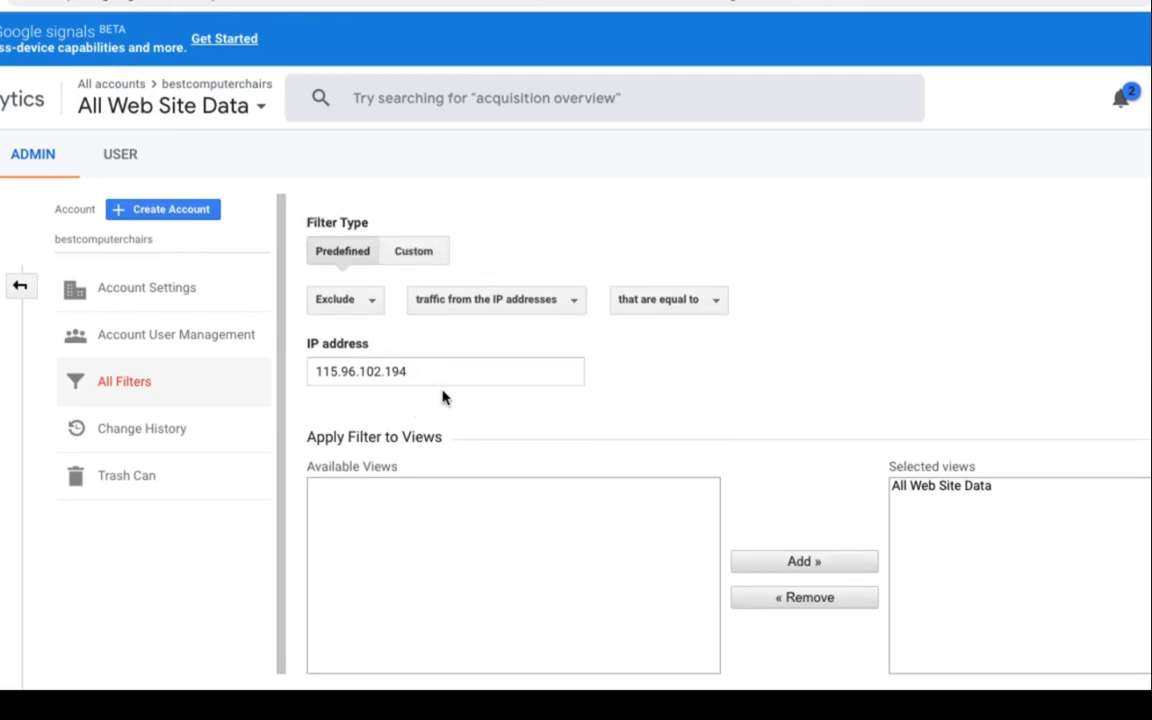
left_click(358, 371)
left_click_drag(358, 371, 435, 371)
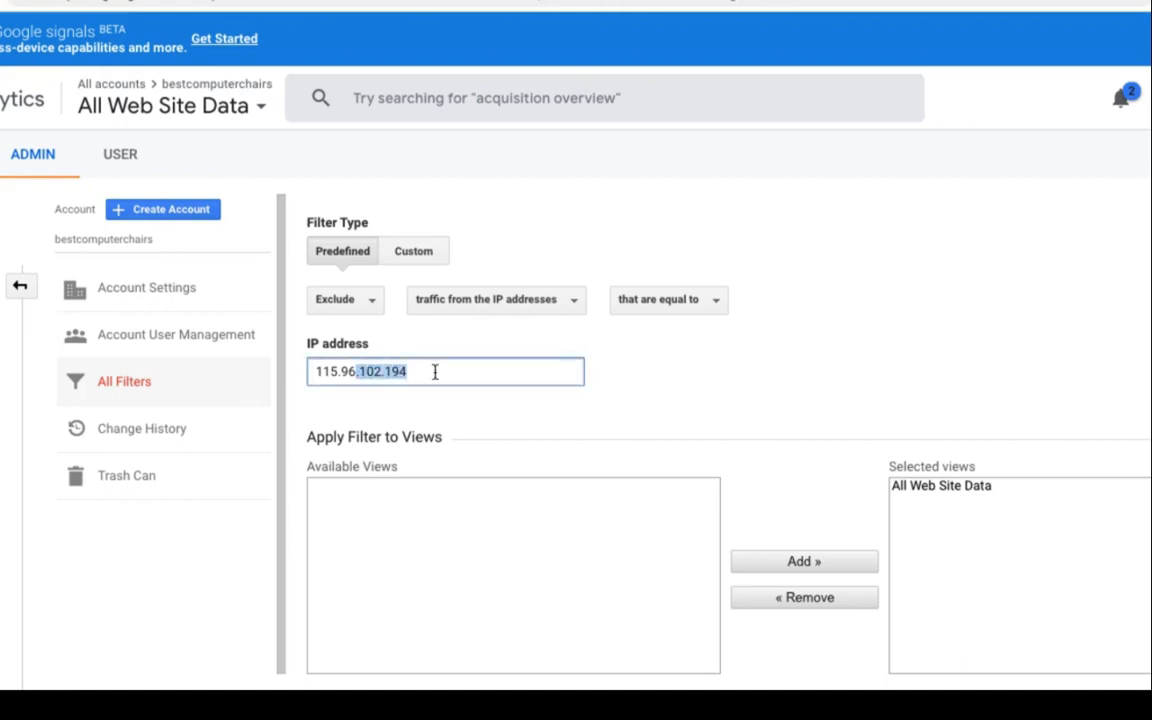
left_click(692, 313)
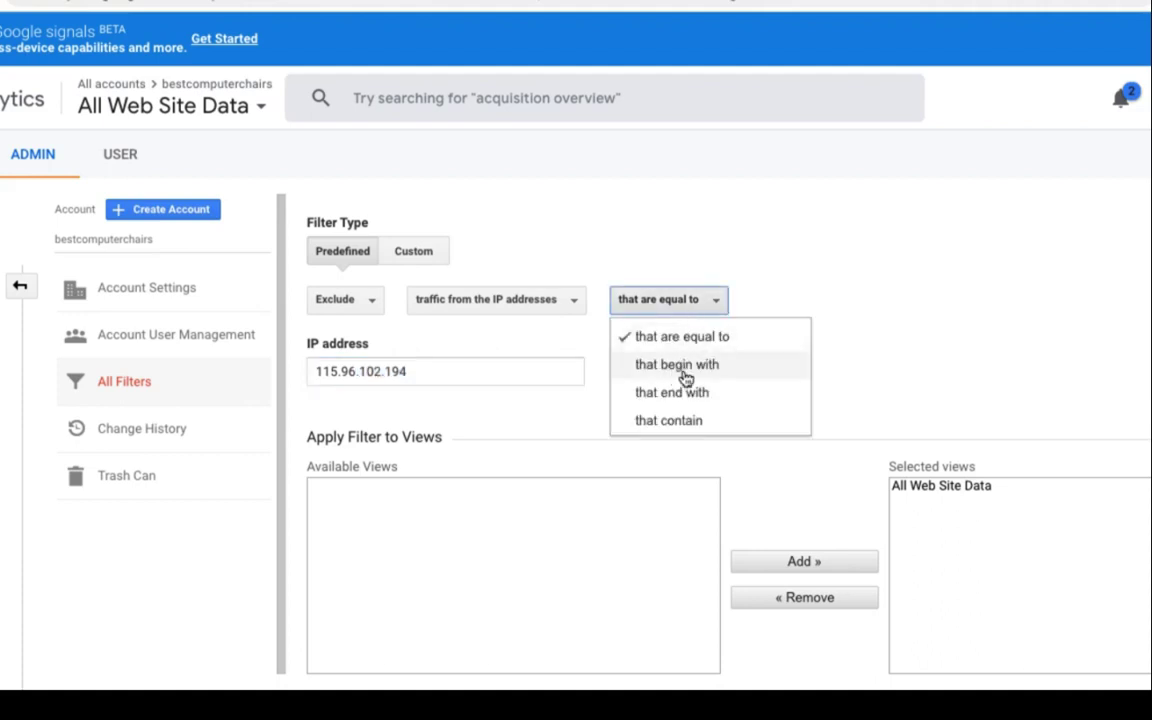
left_click(684, 267)
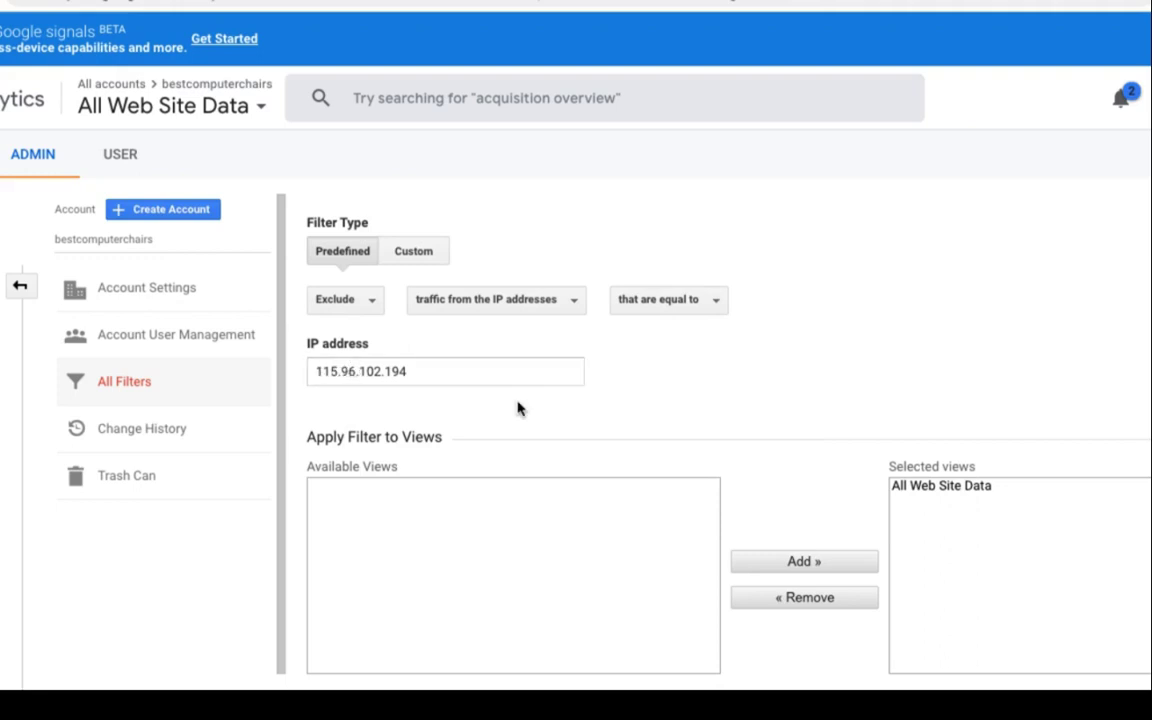
scroll(518, 408, "down", 1)
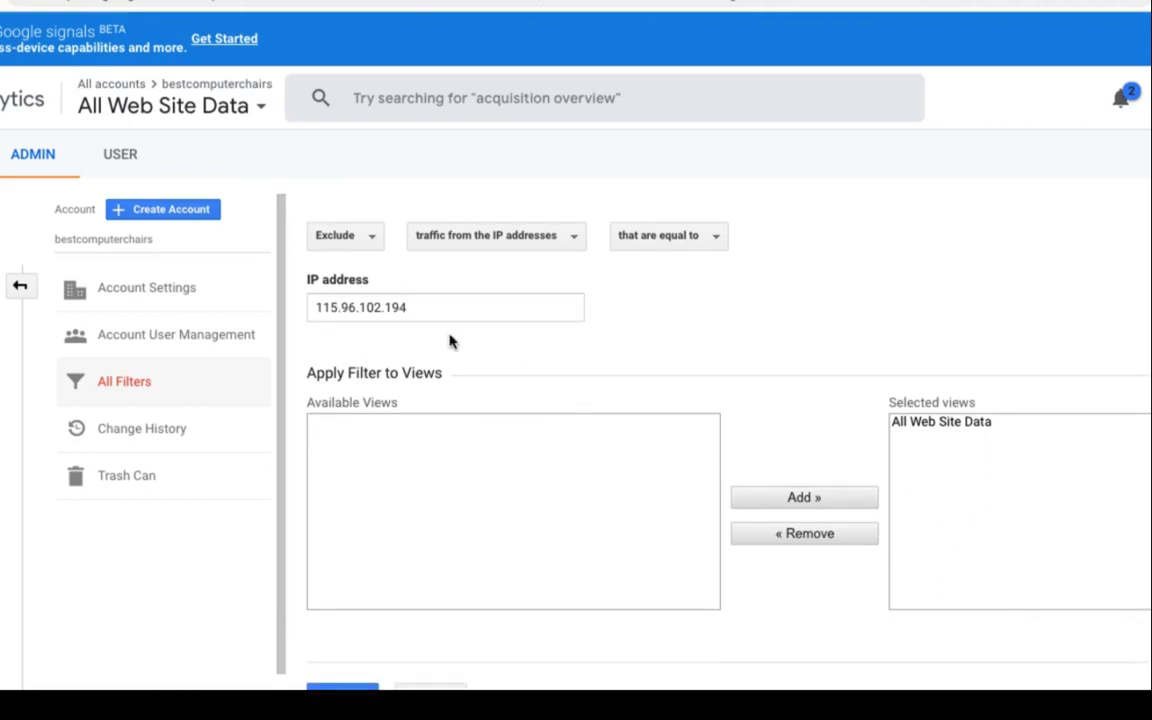
- Save the 'Own IP address' exclusion filter
left_click(342, 688)
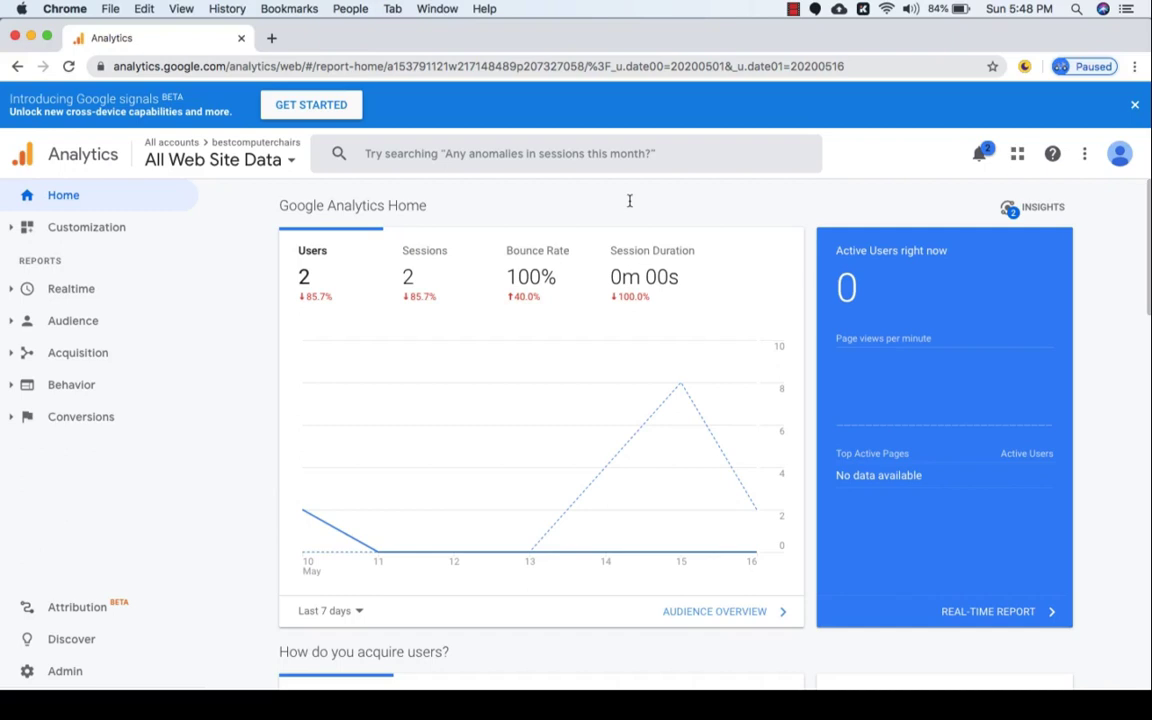
- Open Audience > Overview and show the annotations strip beneath the chart
left_click(97, 325)
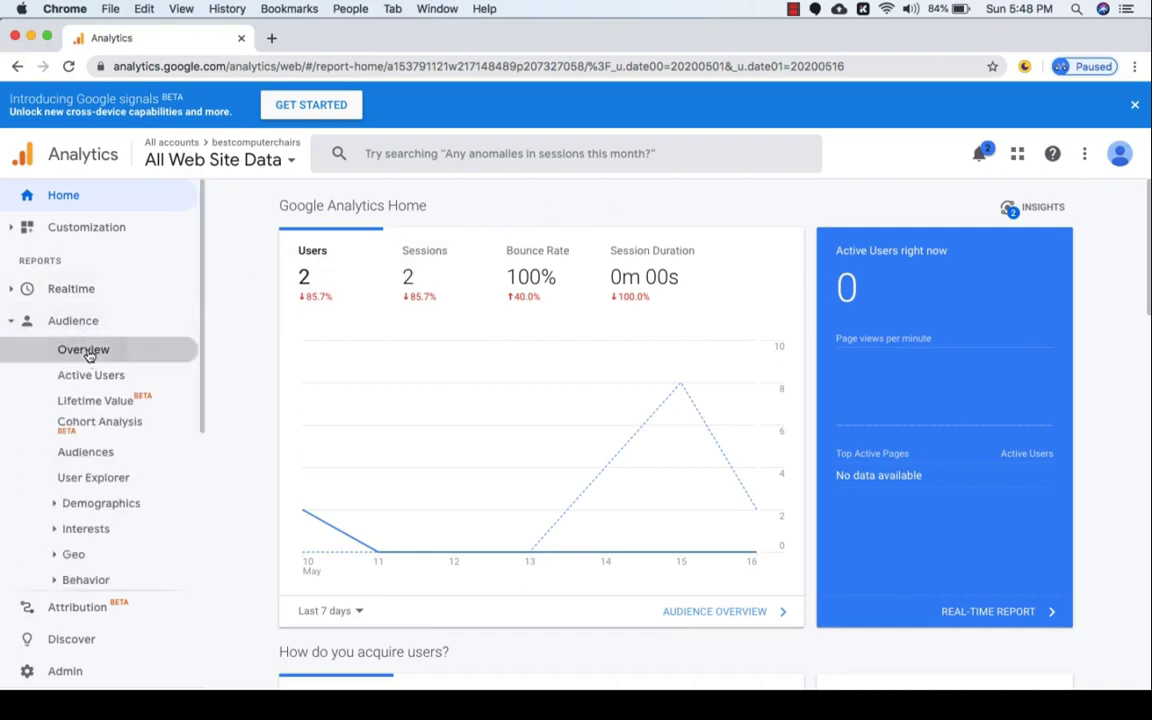
left_click(86, 352)
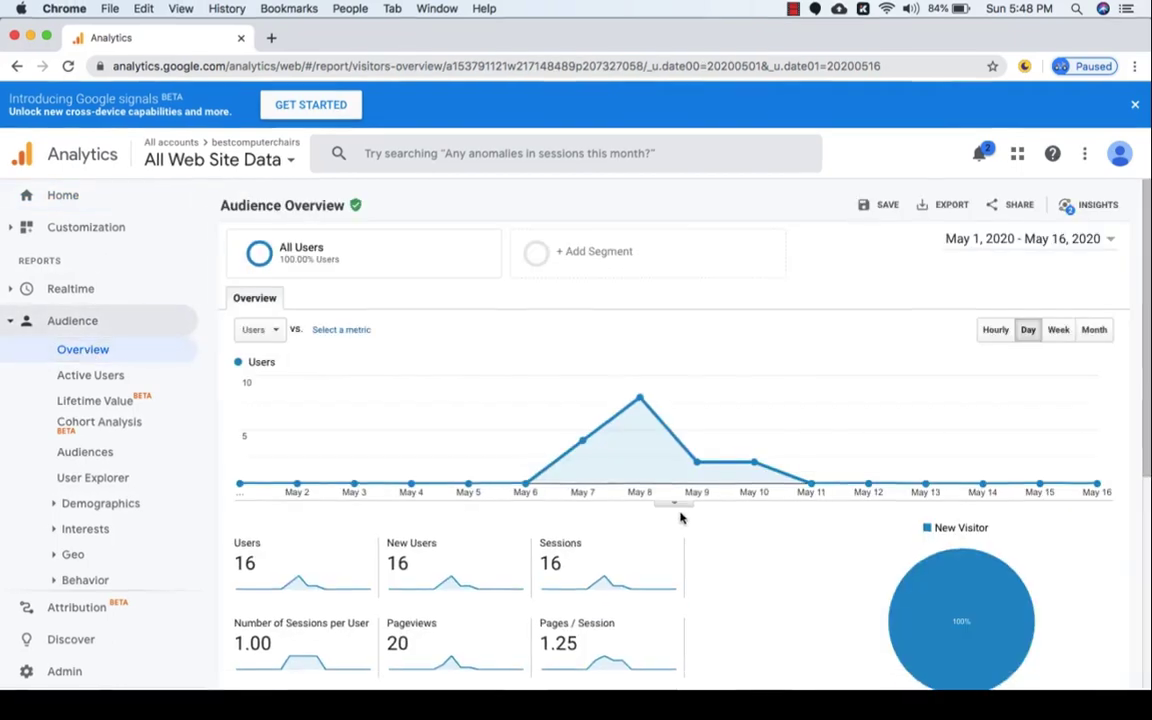
left_click(678, 507)
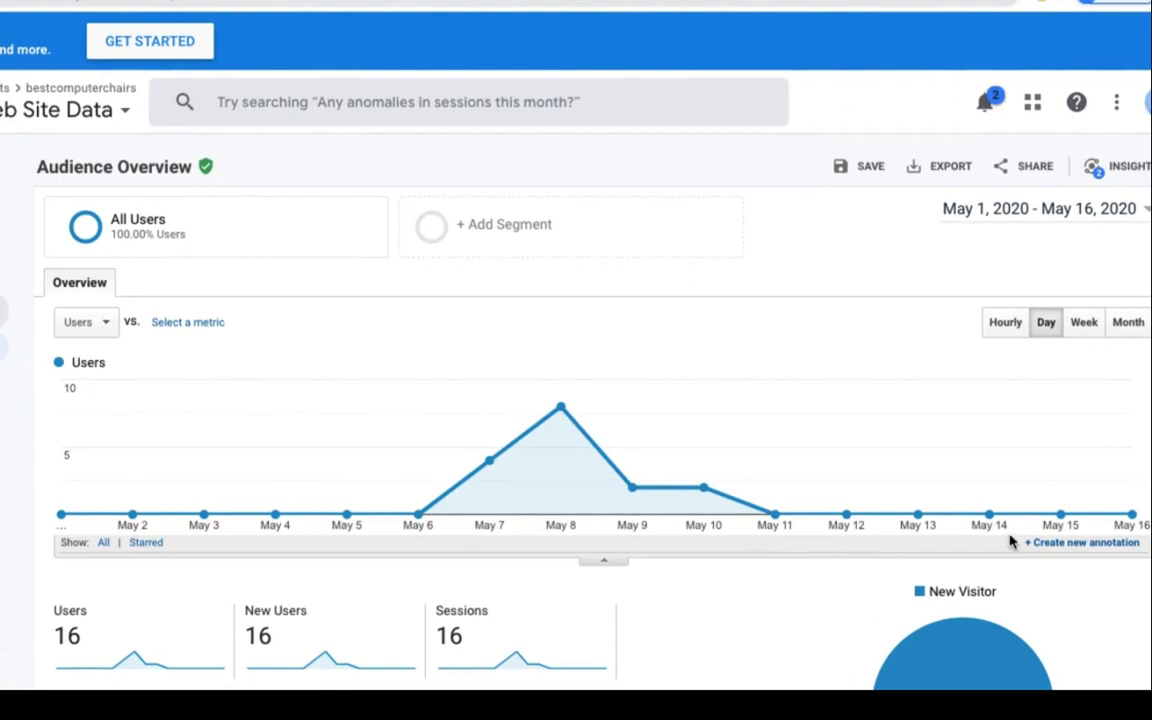
- Start a new annotation dated May 8, 2020, the peak day on the Users chart
left_click(1062, 545)
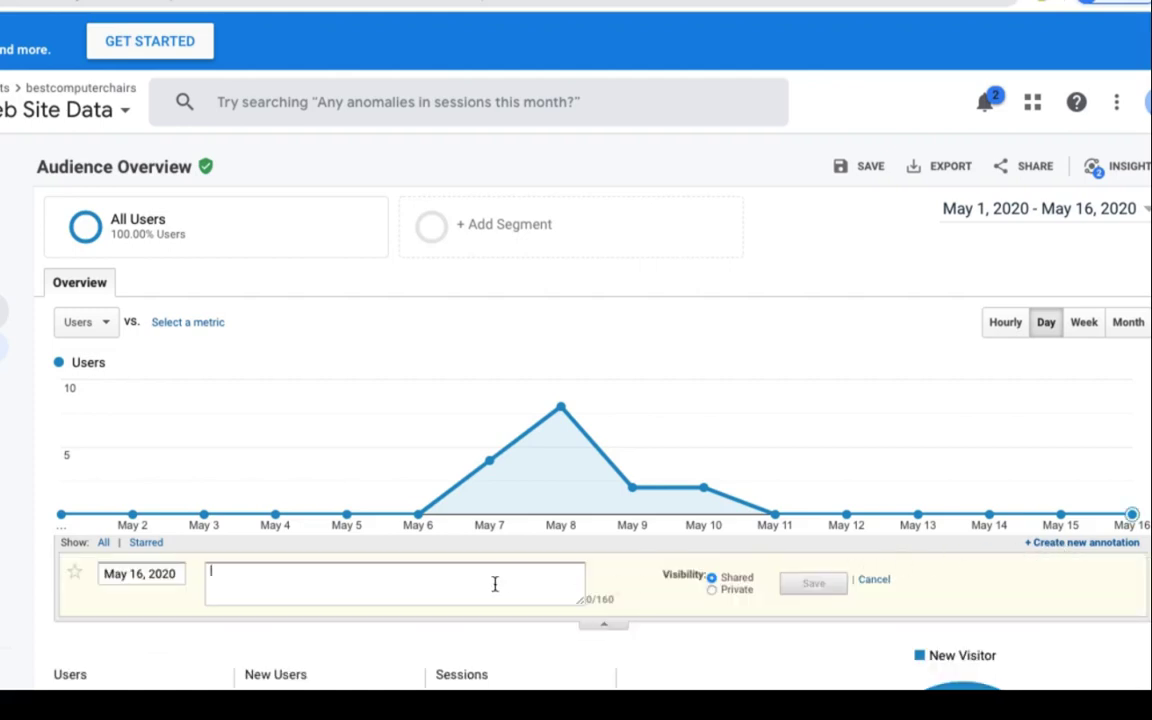
left_click(161, 573)
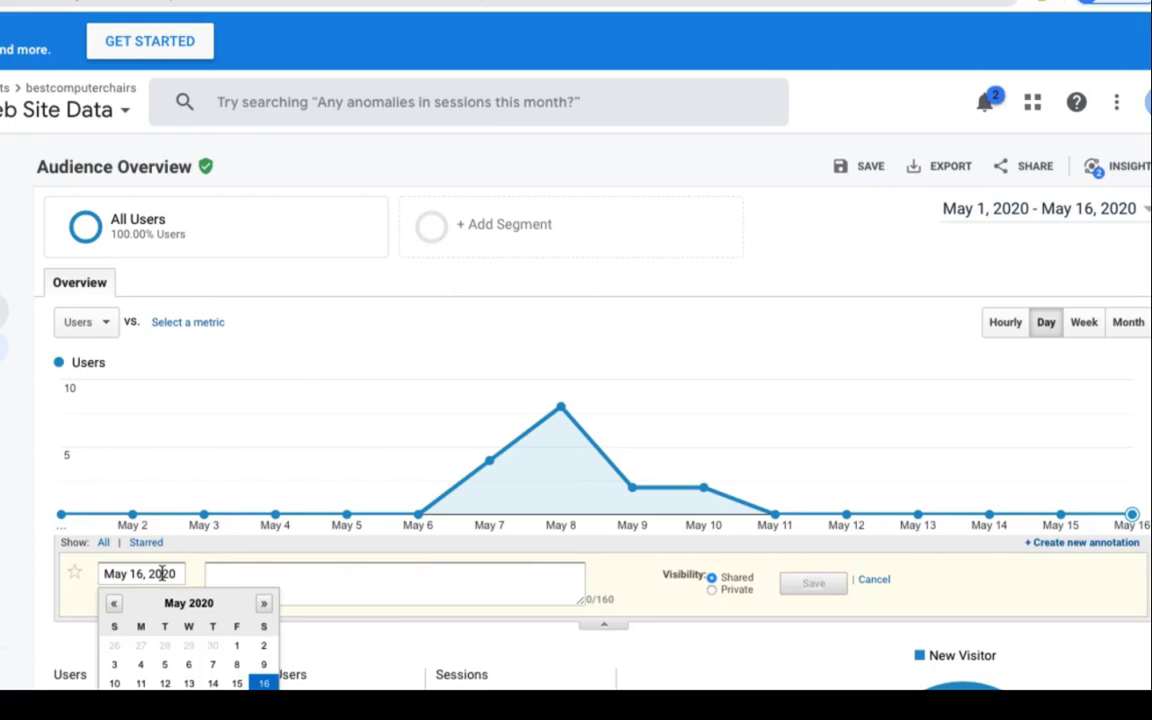
left_click(236, 665)
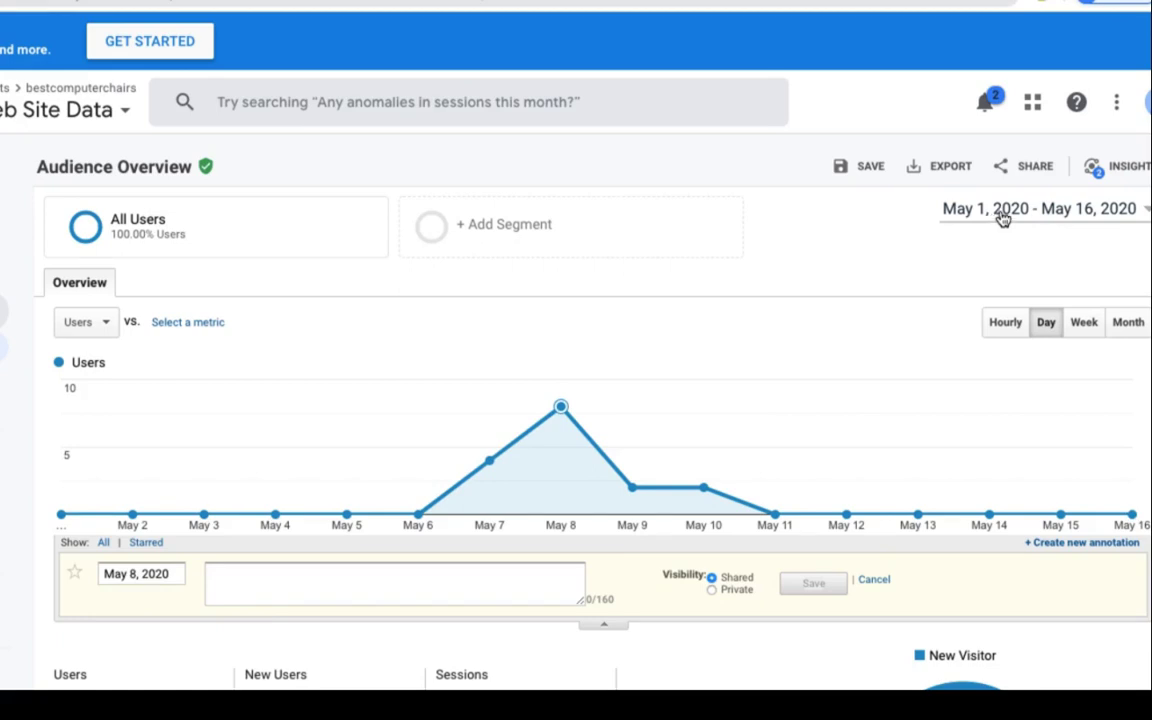
left_click(1072, 213)
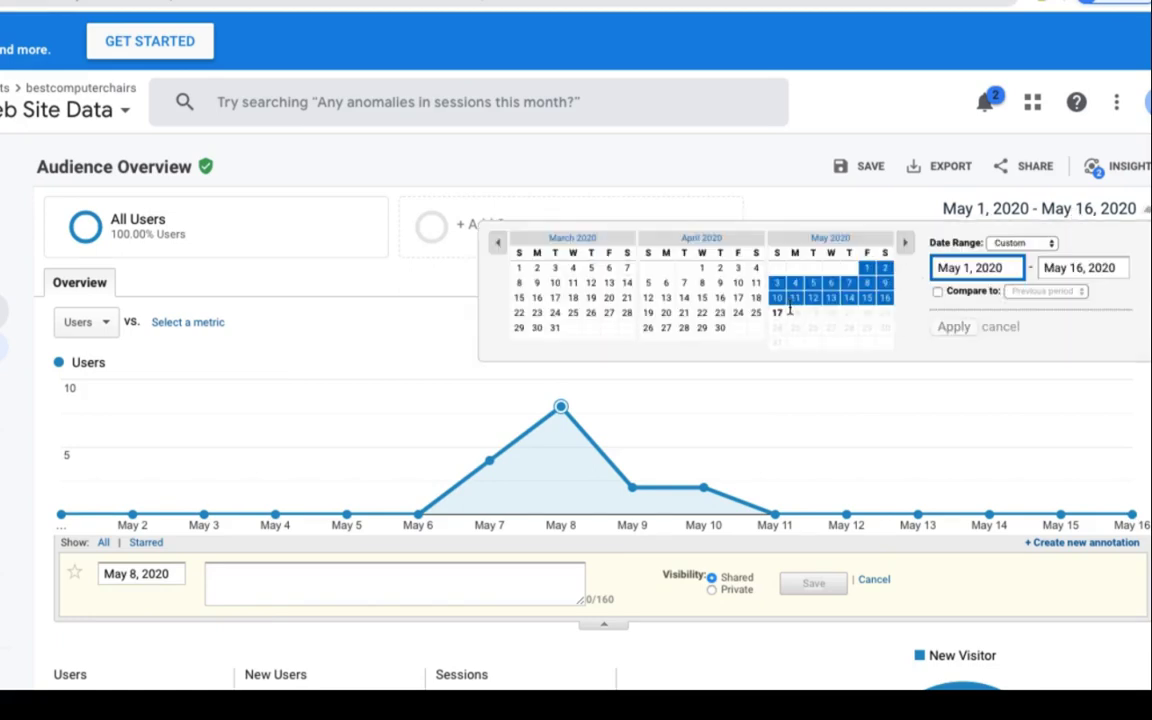
left_click(1148, 210)
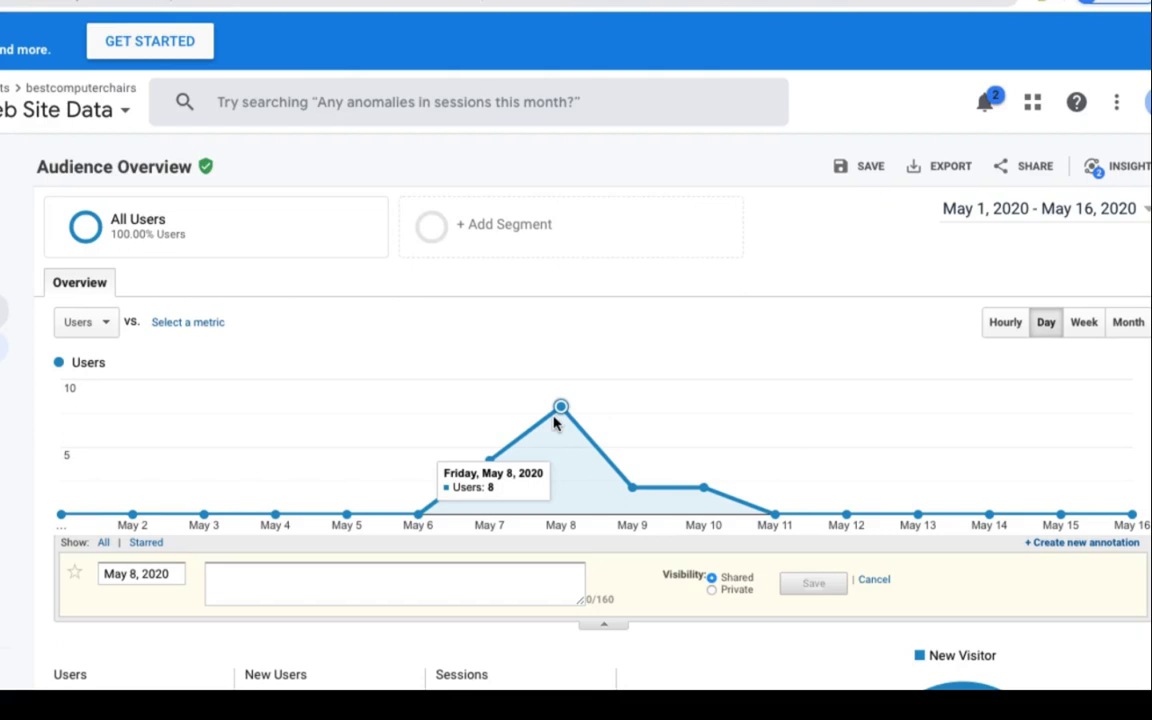
- Save a private May 8 annotation reading 'Remarketing ad - Traffic increase'
left_click(350, 569)
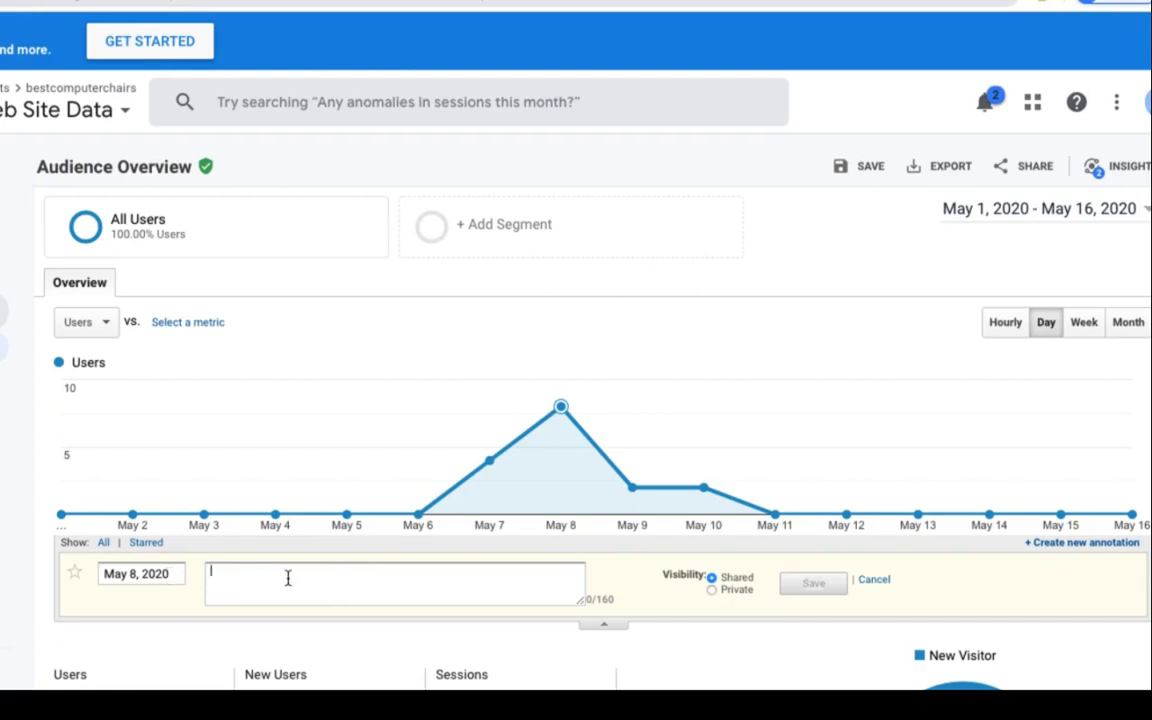
type("Red")
key("BackSpace")
key("BackSpace")
type("m")
key("BackSpace")
type("emarketing ad =")
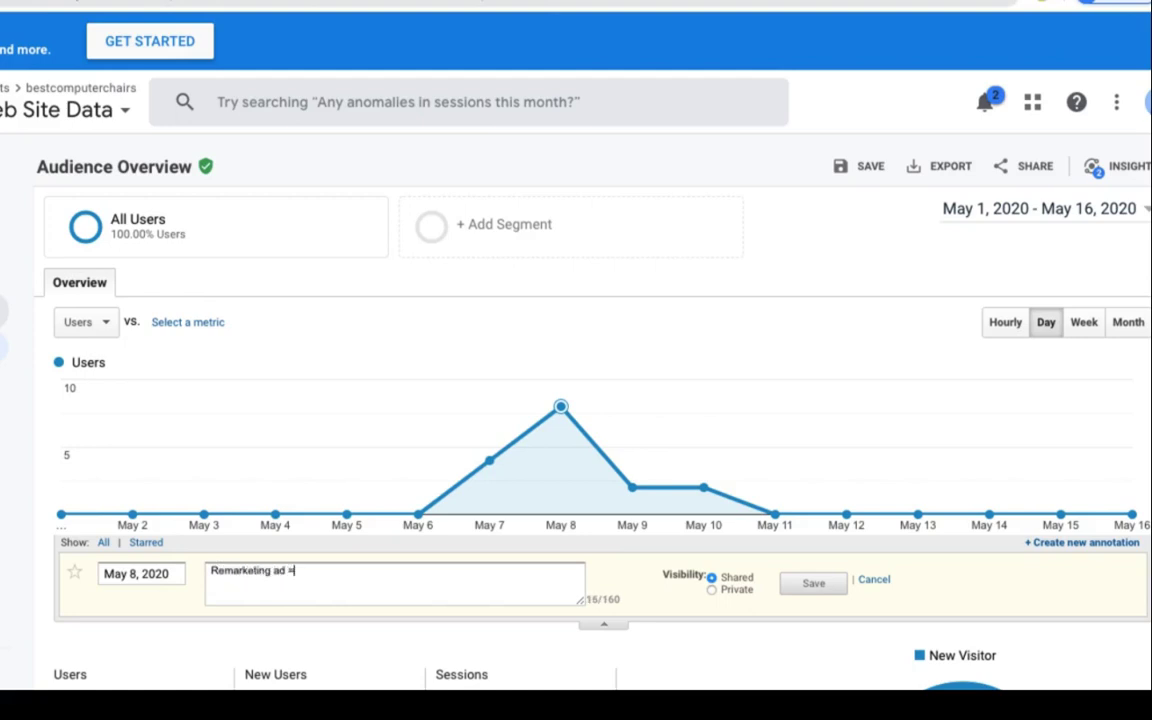
key("BackSpace")
type("- Traffic increase")
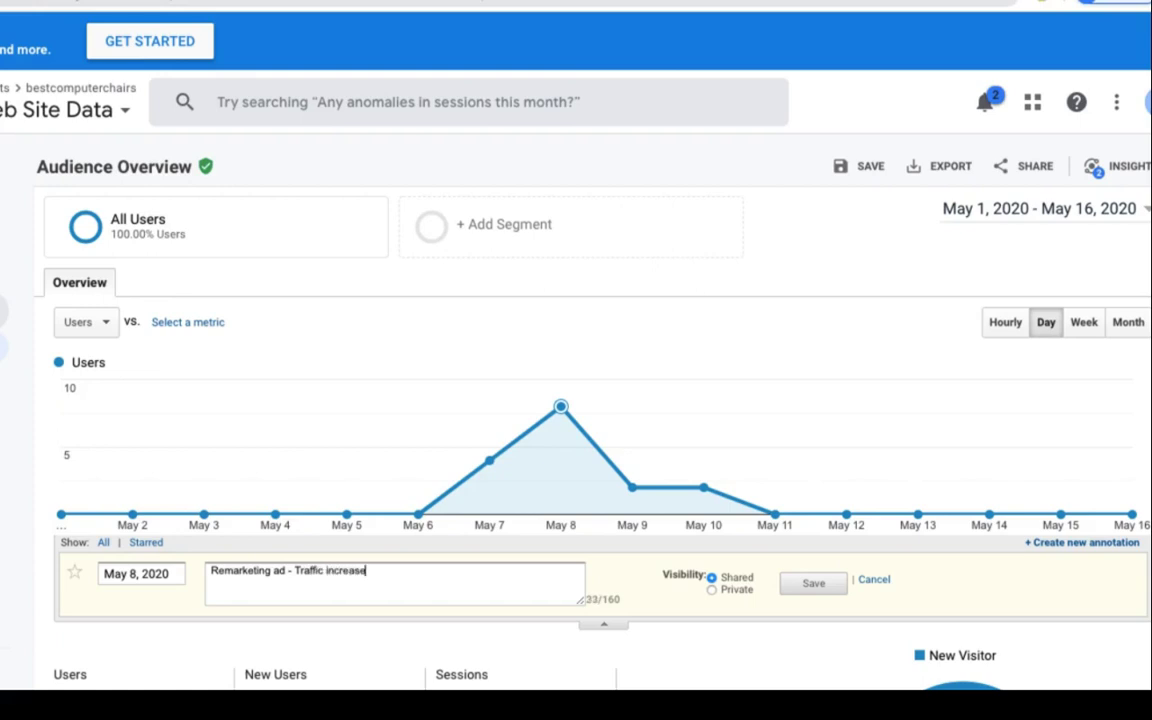
left_click(713, 592)
left_click(805, 586)
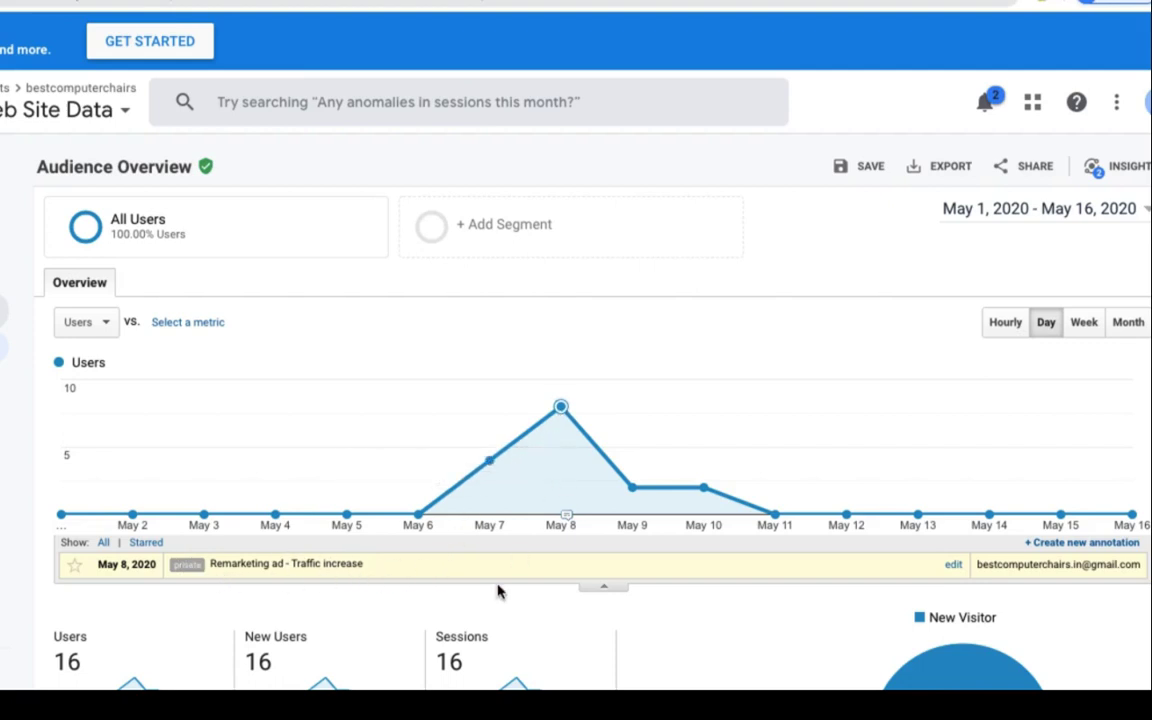
- Collapse the annotations panel, briefly reopen the May 8 marker, then collapse it again
left_click(606, 593)
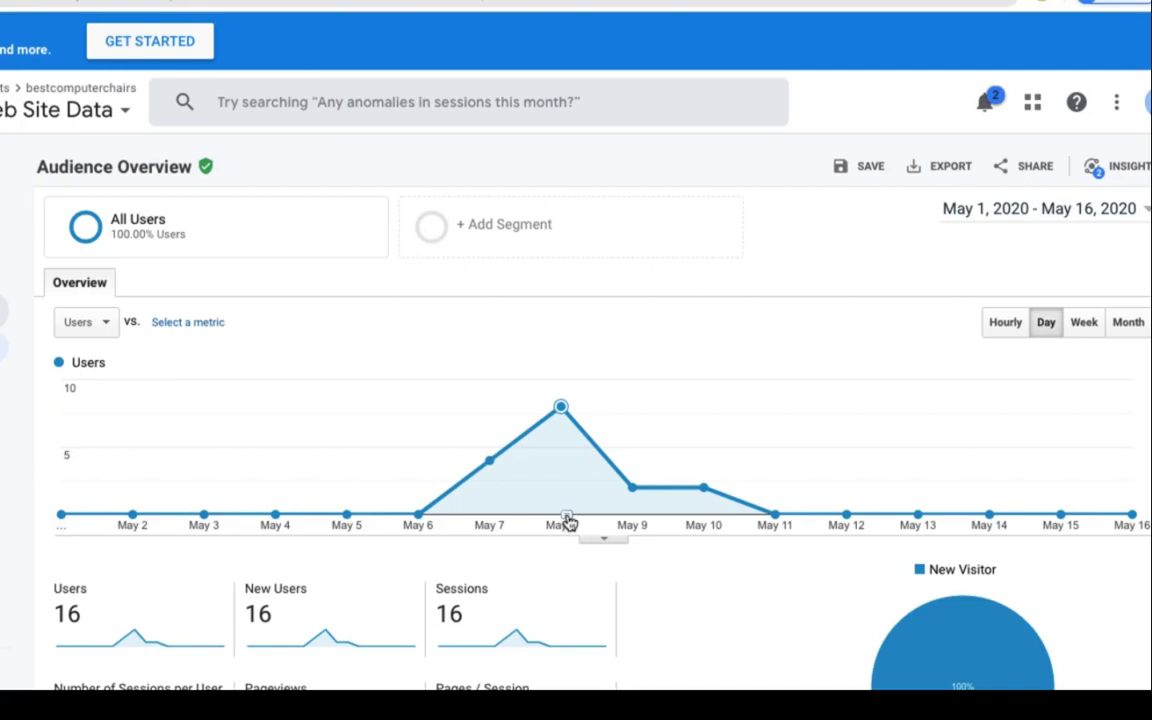
mouse_move(567, 524)
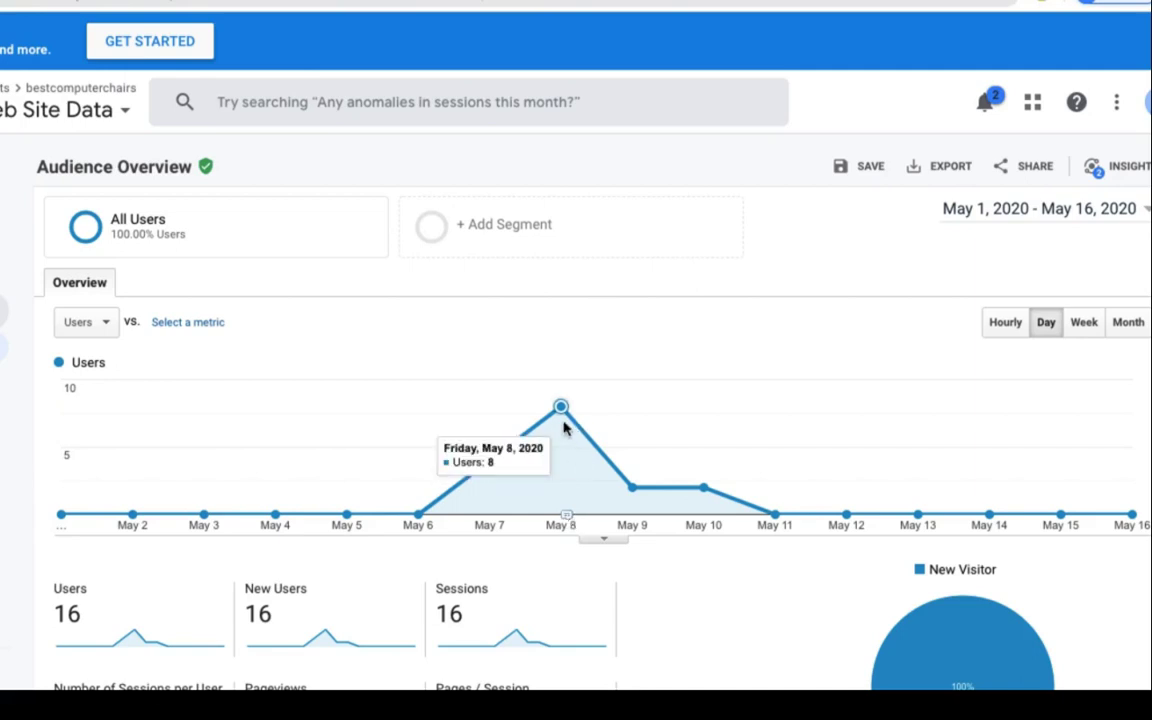
left_click(566, 520)
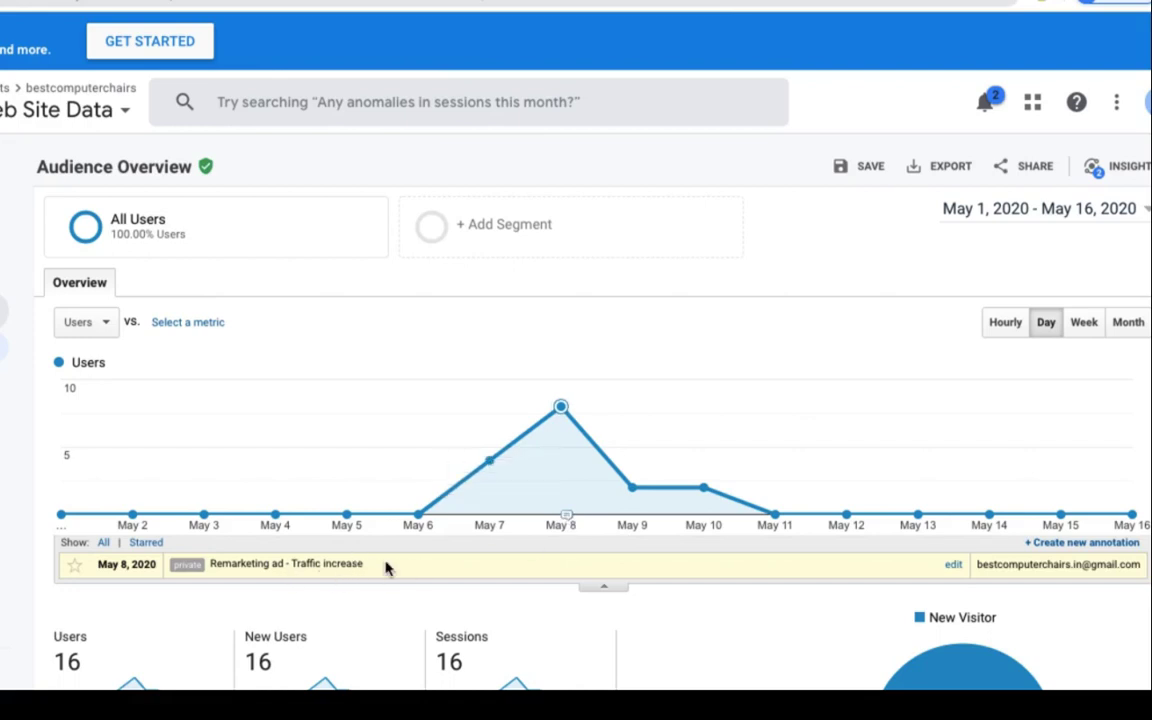
mouse_move(700, 490)
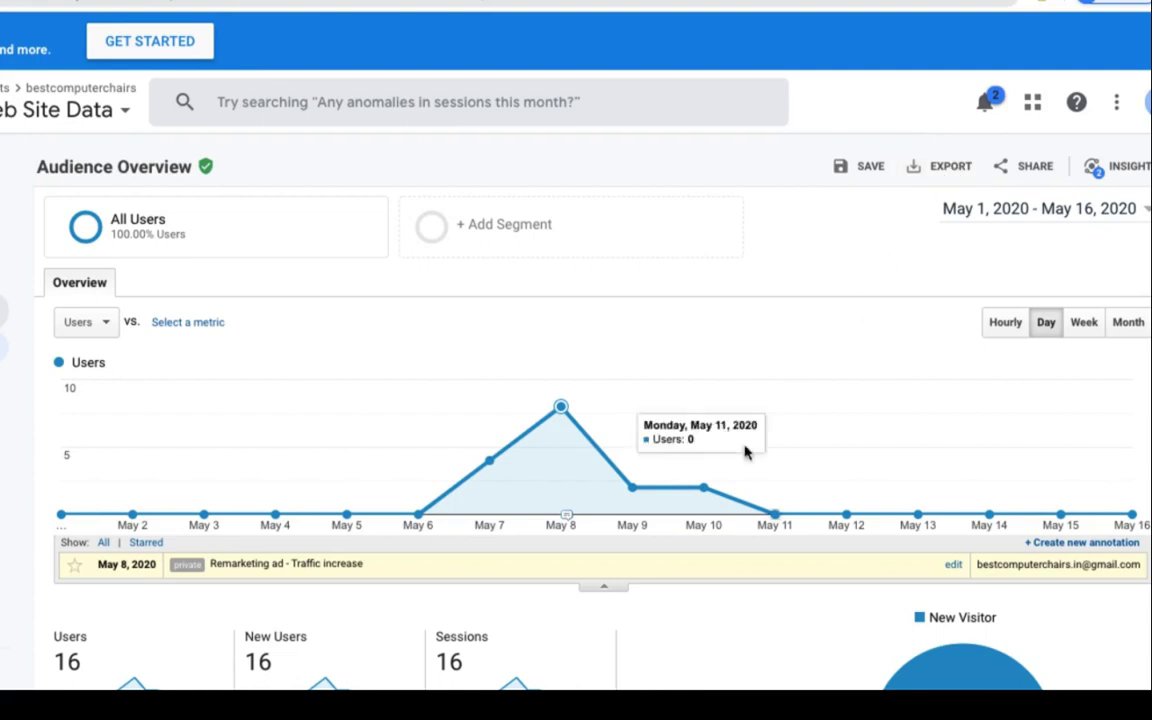
left_click(603, 586)
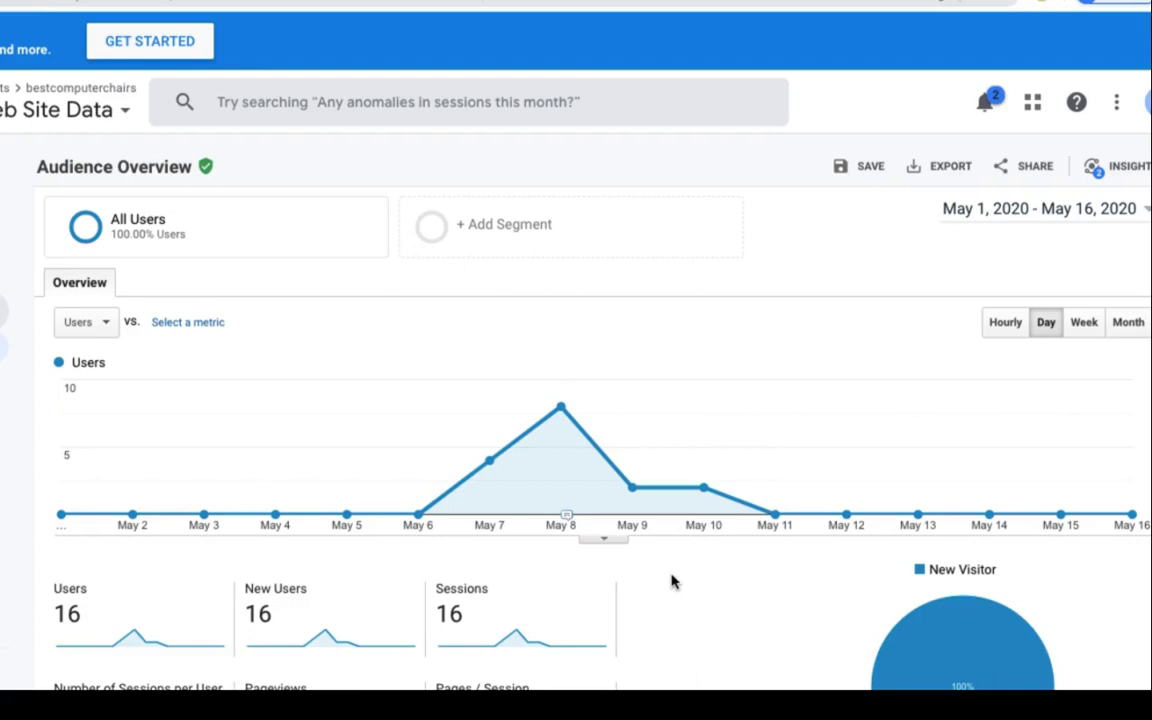
- Start another annotation dated May 8 and regroup the Users chart from week to month
left_click(1083, 325)
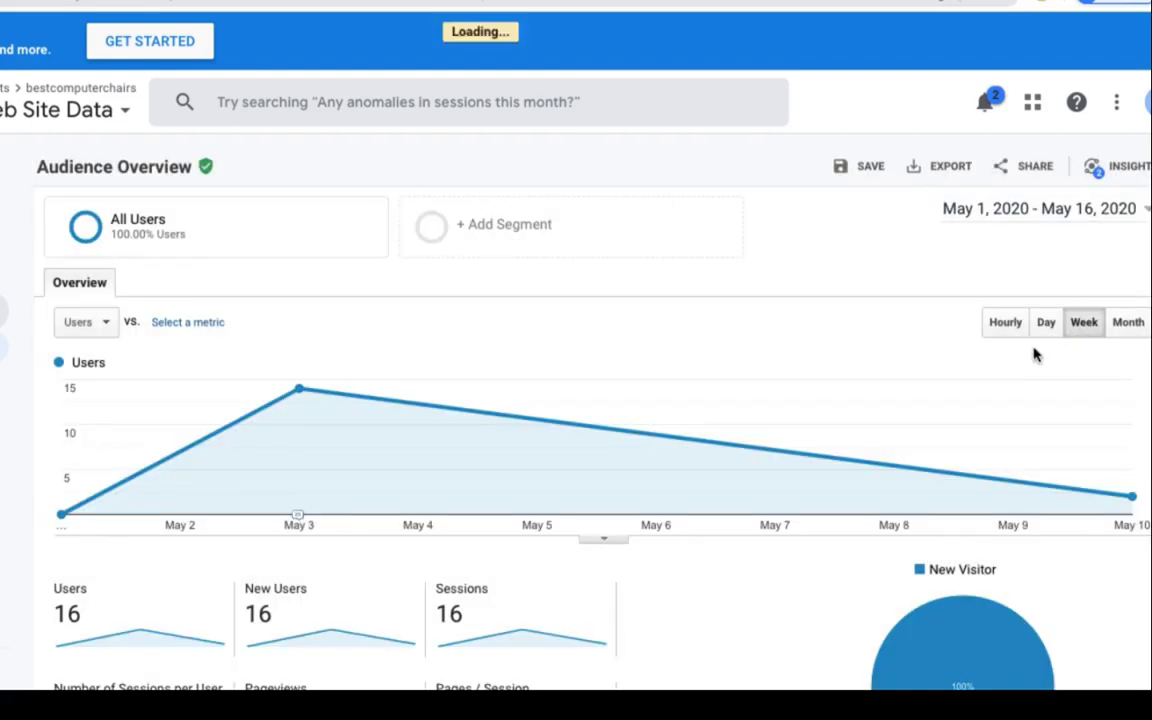
left_click(604, 539)
left_click(1045, 543)
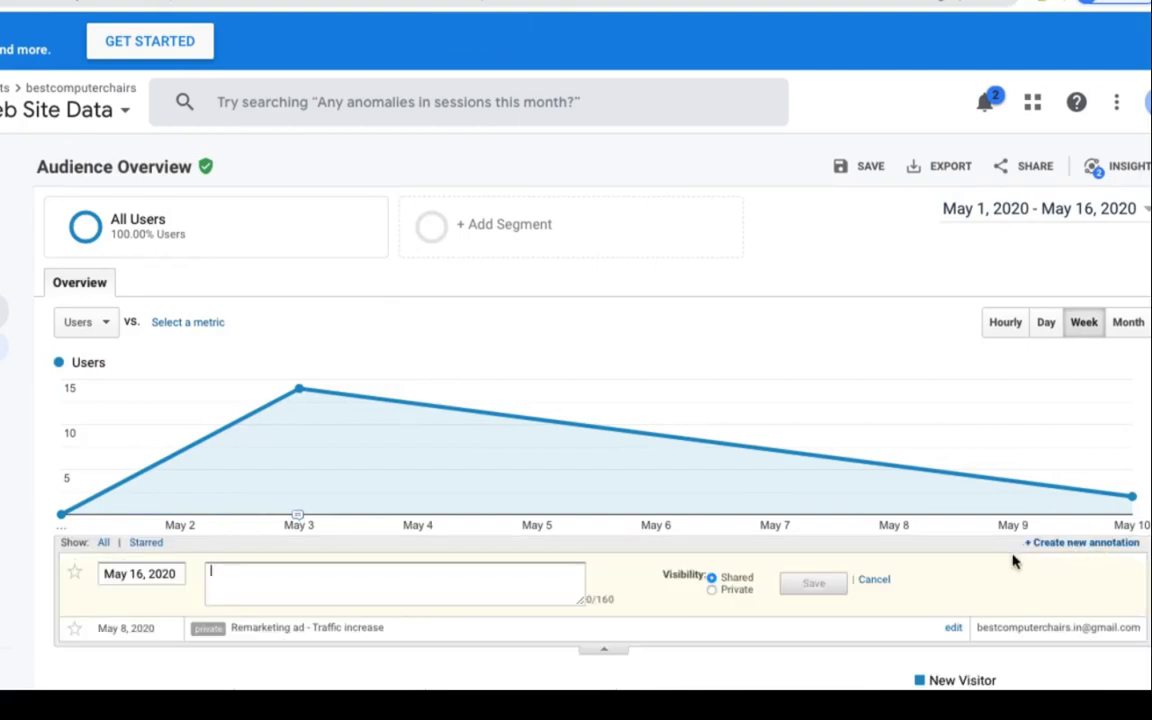
left_click(134, 573)
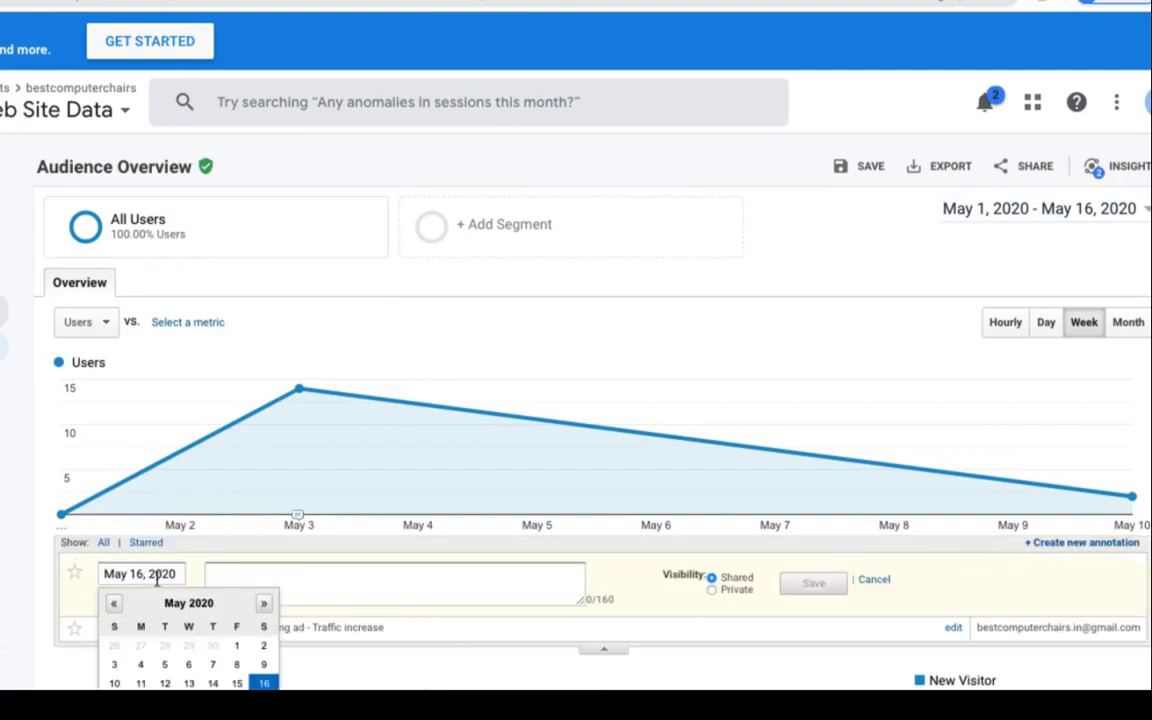
left_click(264, 665)
left_click(172, 573)
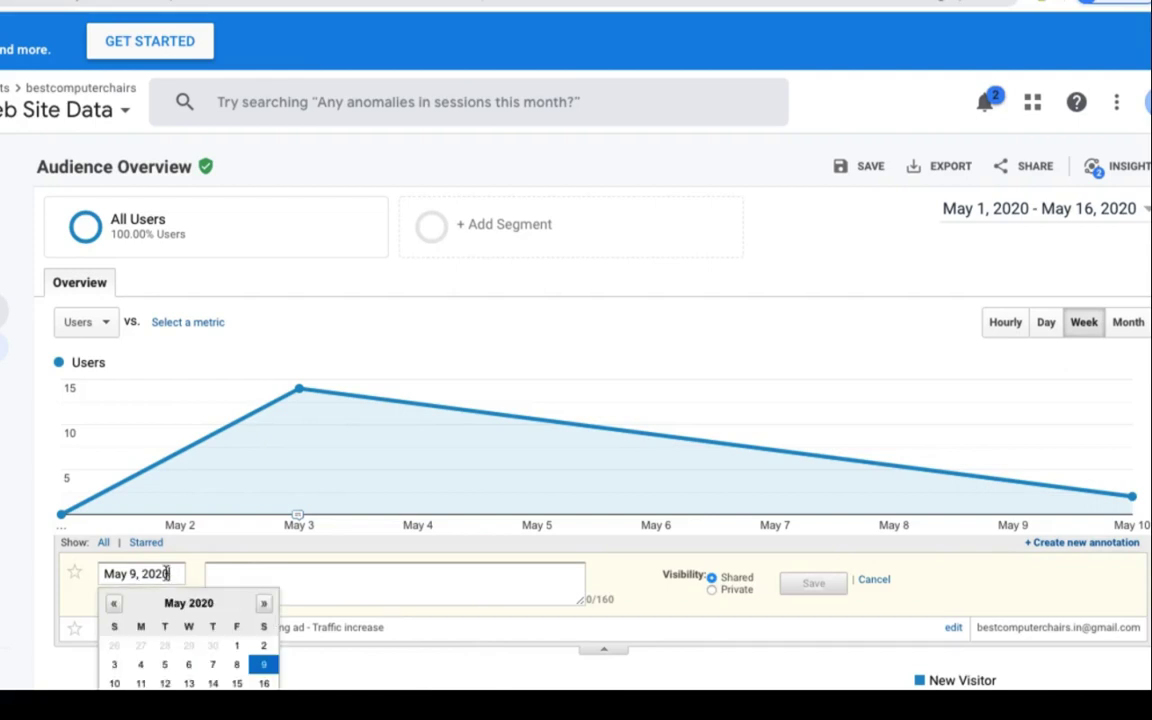
left_click(236, 664)
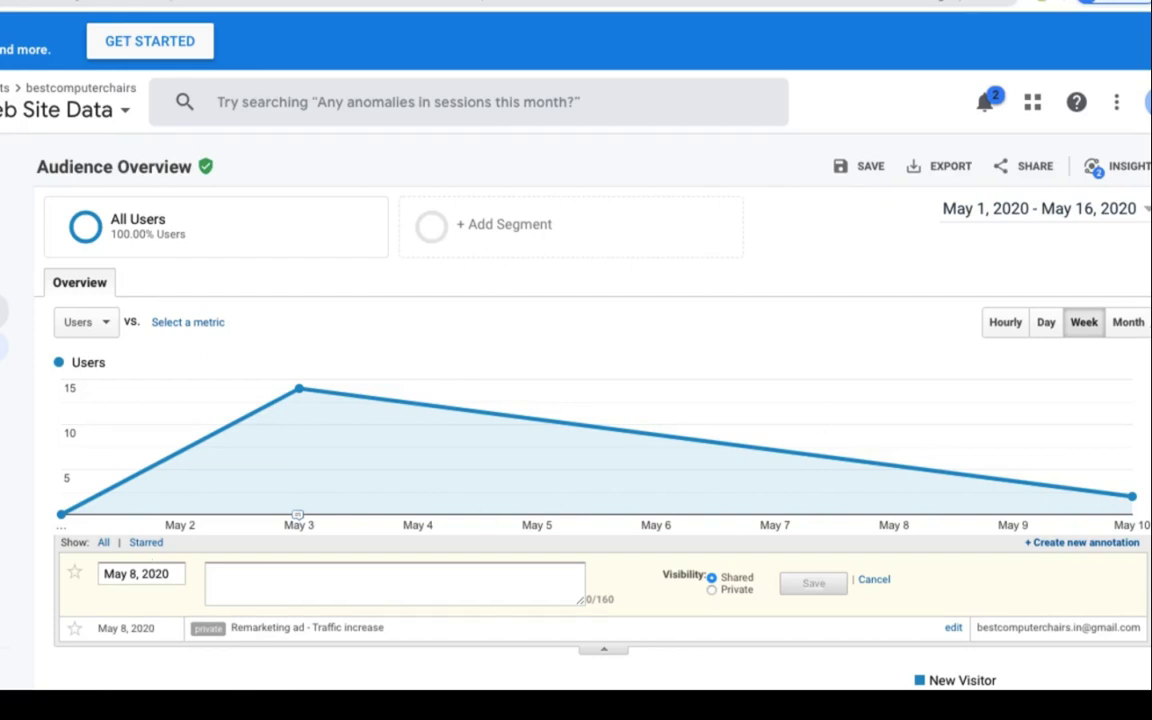
left_click(1128, 322)
left_click(1082, 212)
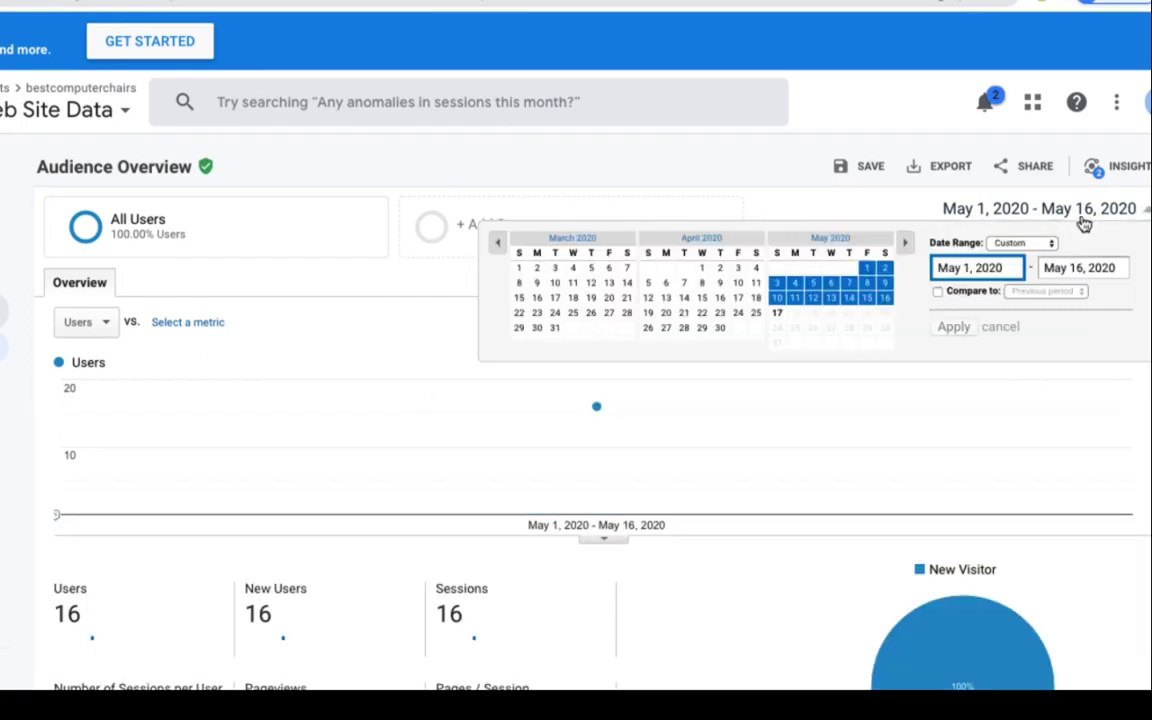
- Set the report range to Apr 1 – May 16, 2020 and begin another annotation
left_click(704, 270)
left_click(955, 328)
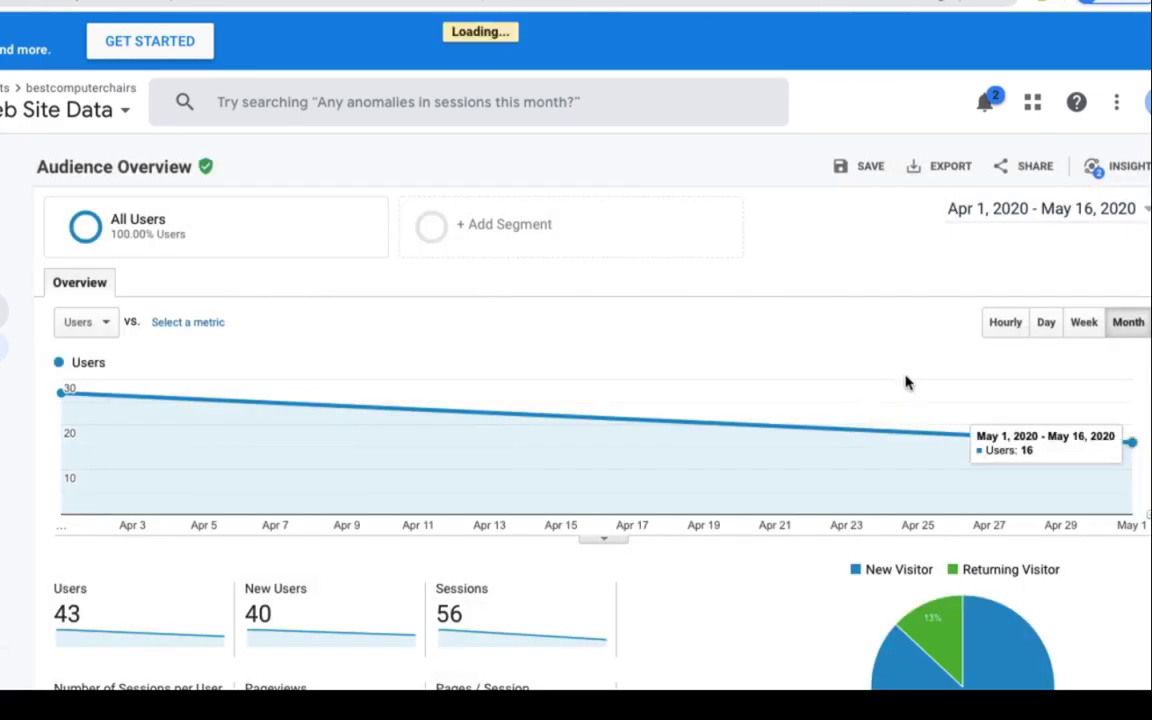
left_click(600, 540)
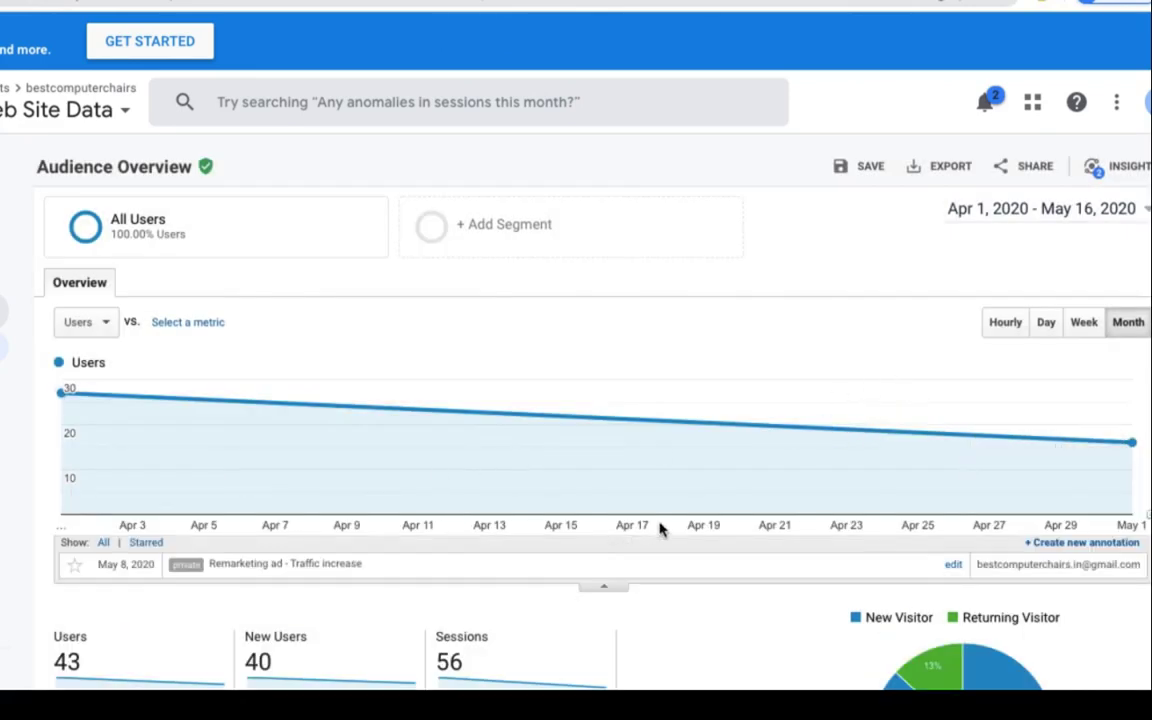
left_click(1045, 543)
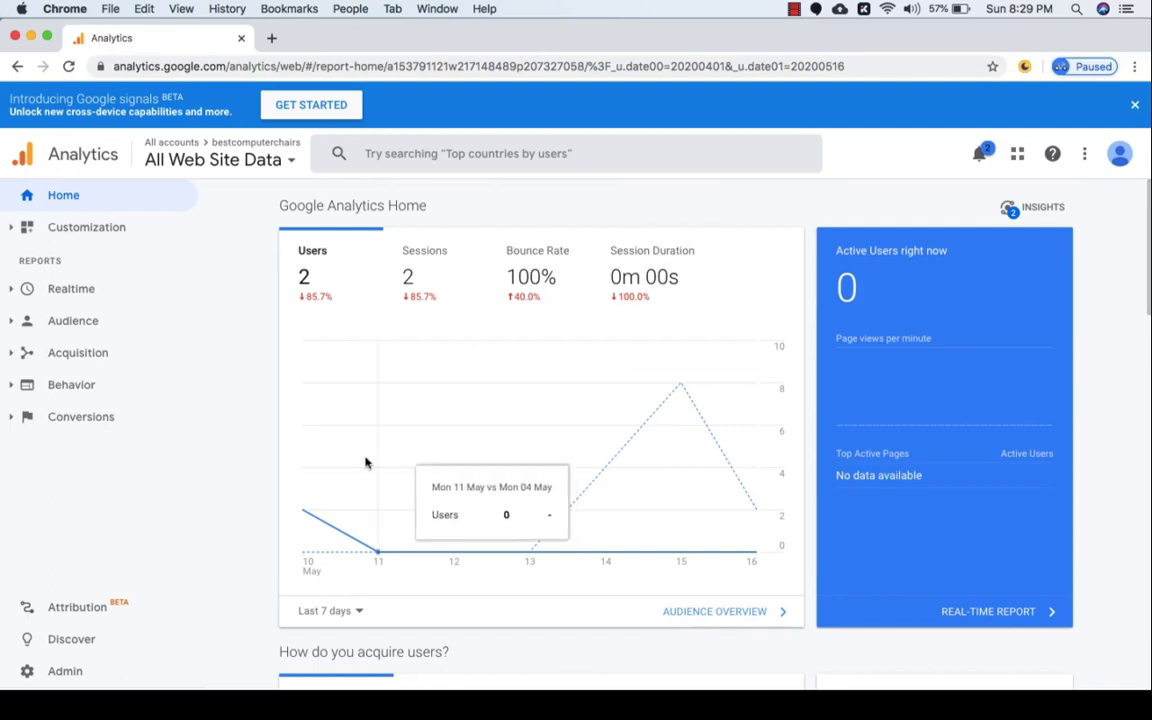
- Go to Admin and open Audiences under Audience Definitions in the Property column
left_click(65, 671)
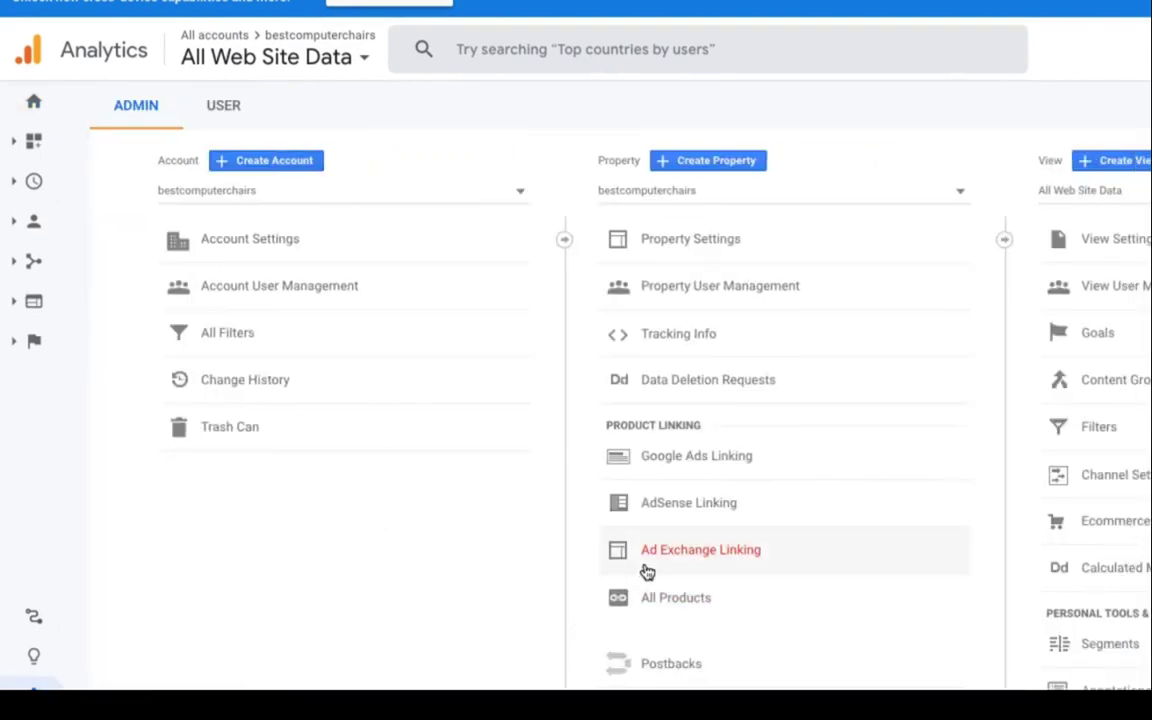
scroll(693, 561, "down", 1)
scroll(693, 561, "down", 1)
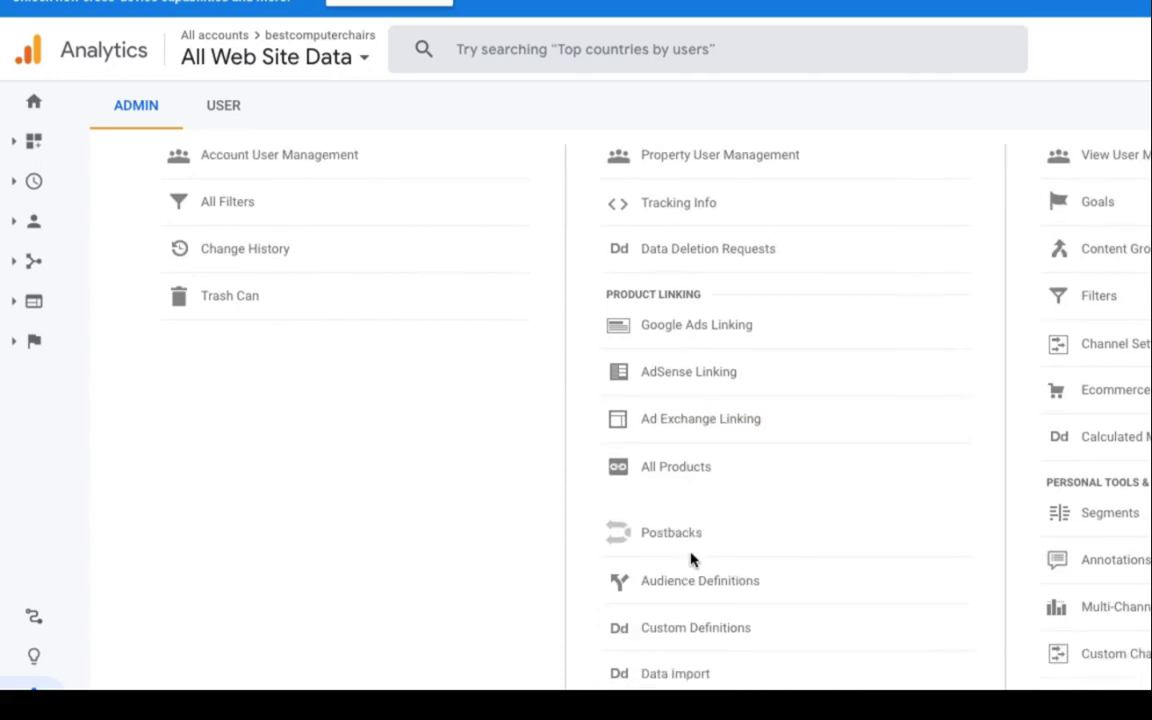
left_click(681, 541)
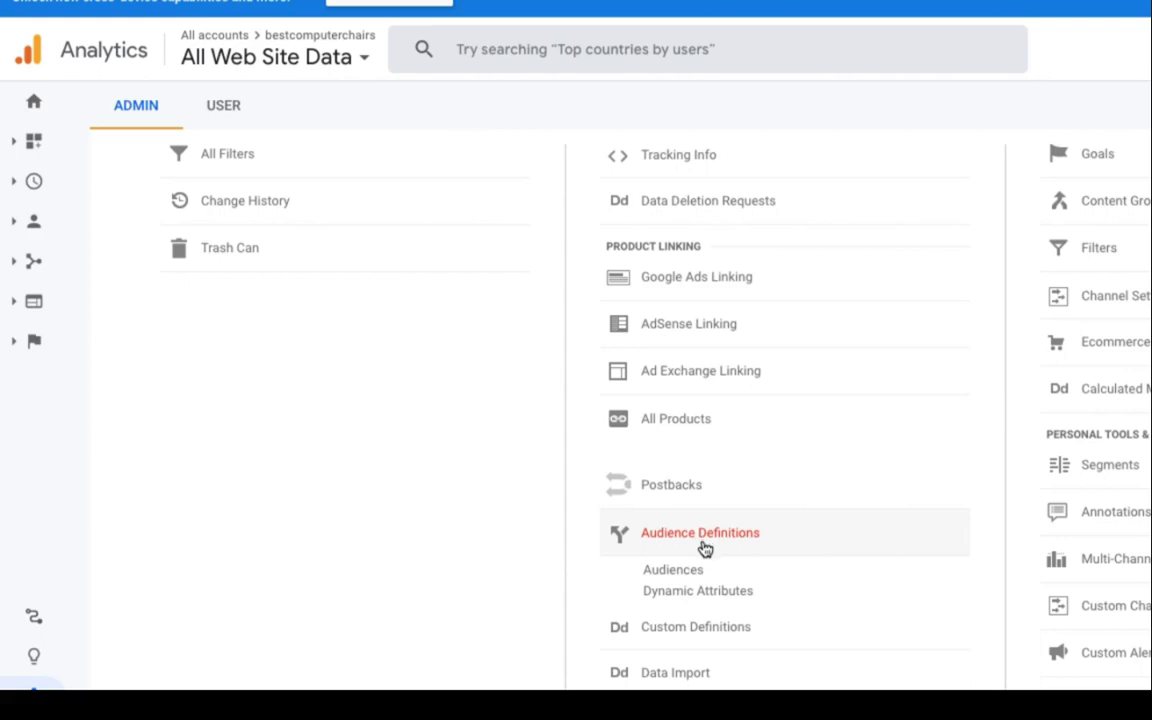
left_click(674, 569)
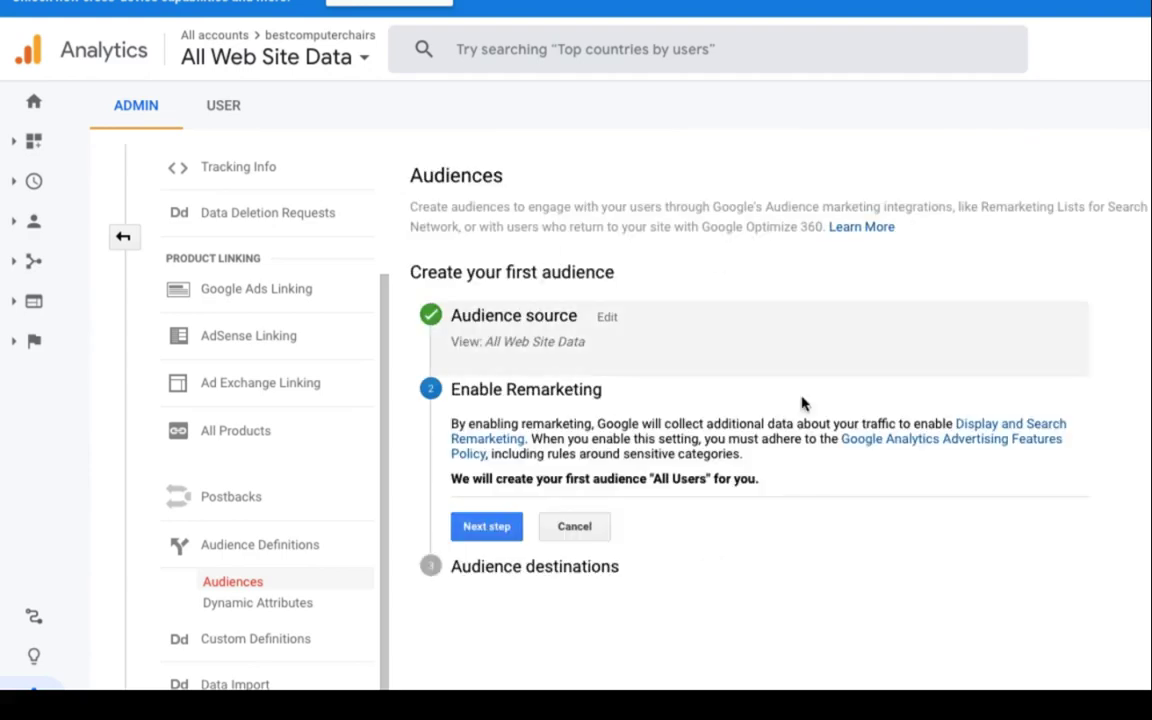
- Keep All Web Site Data as the audience source and accept enabling remarketing
left_click(548, 330)
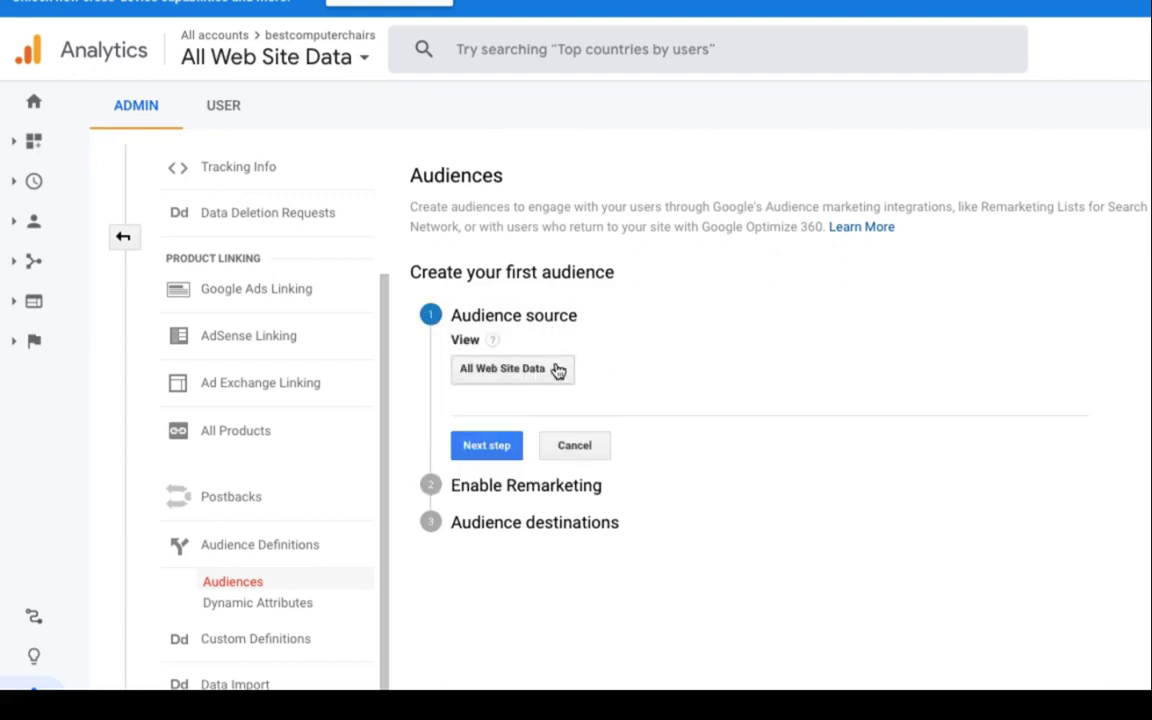
left_click(556, 370)
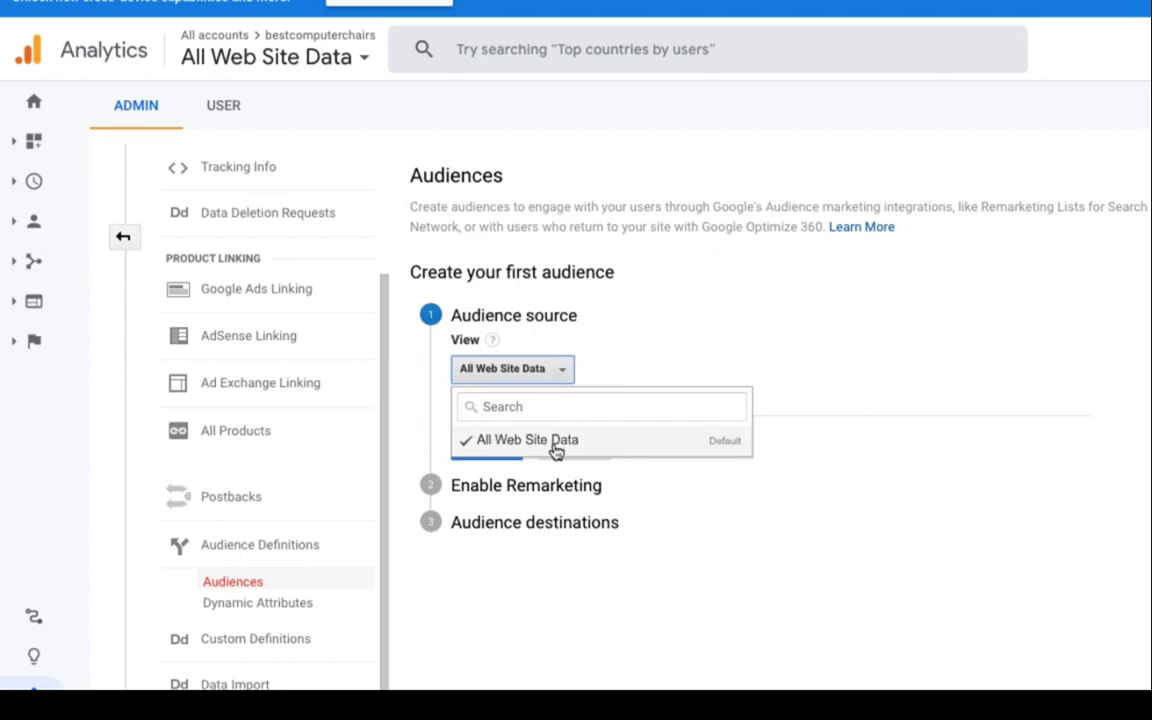
left_click(646, 345)
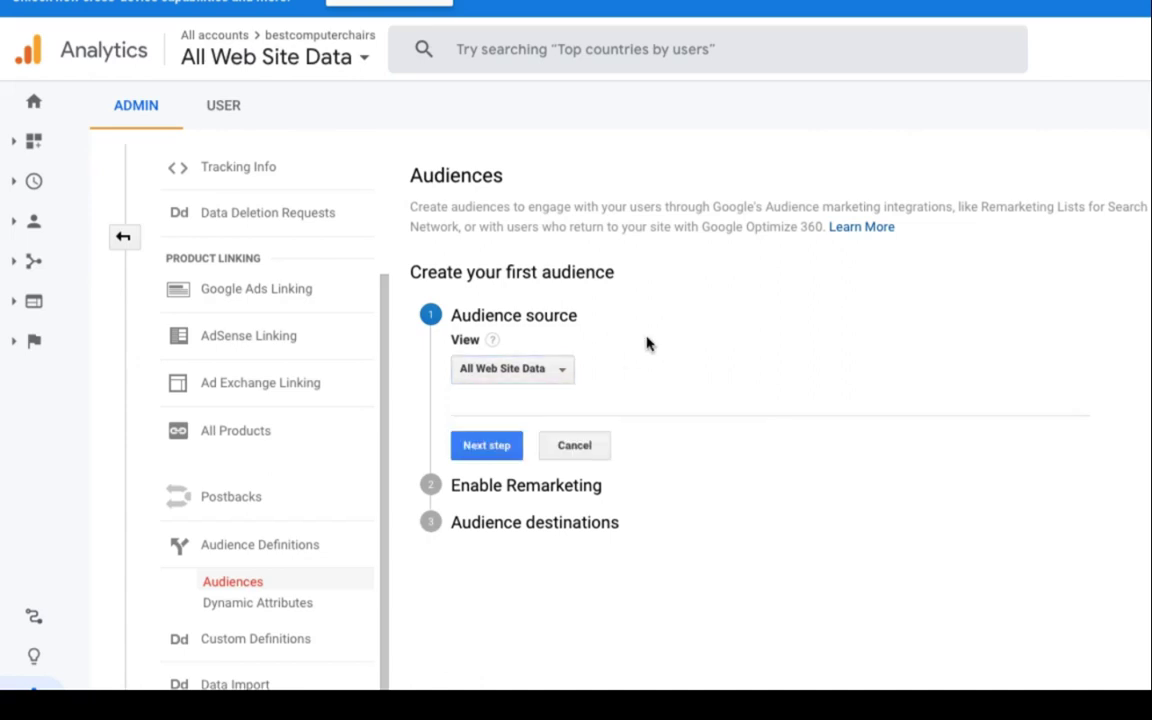
left_click(490, 446)
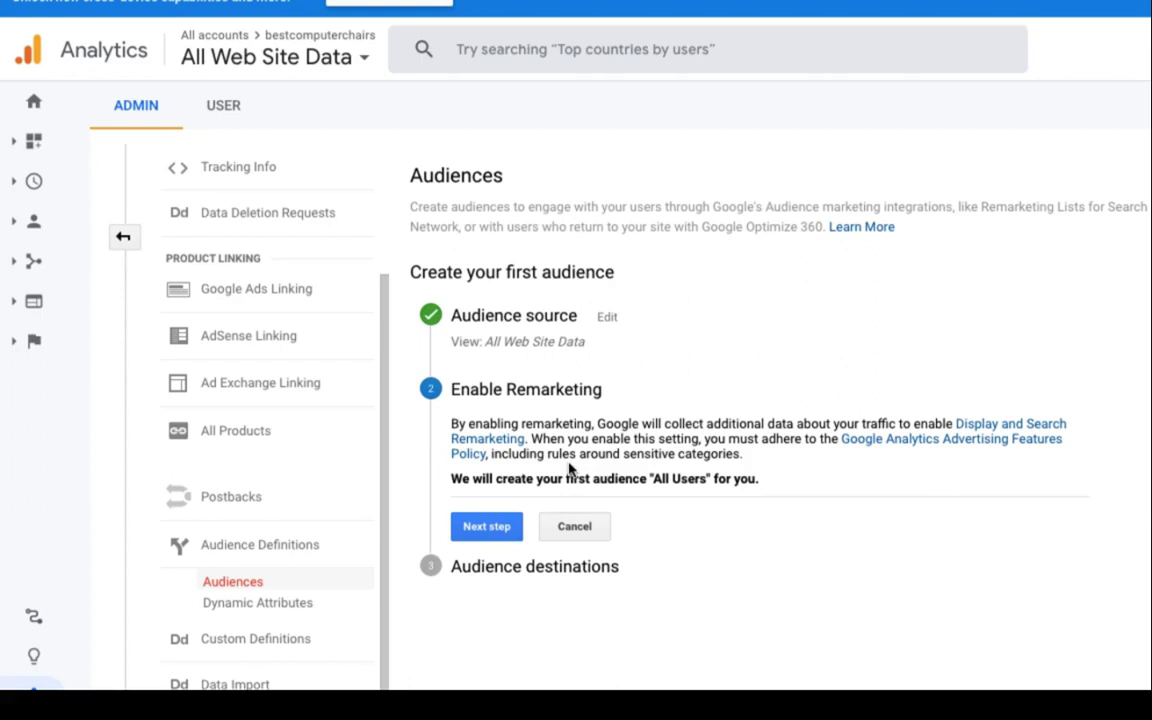
left_click(488, 527)
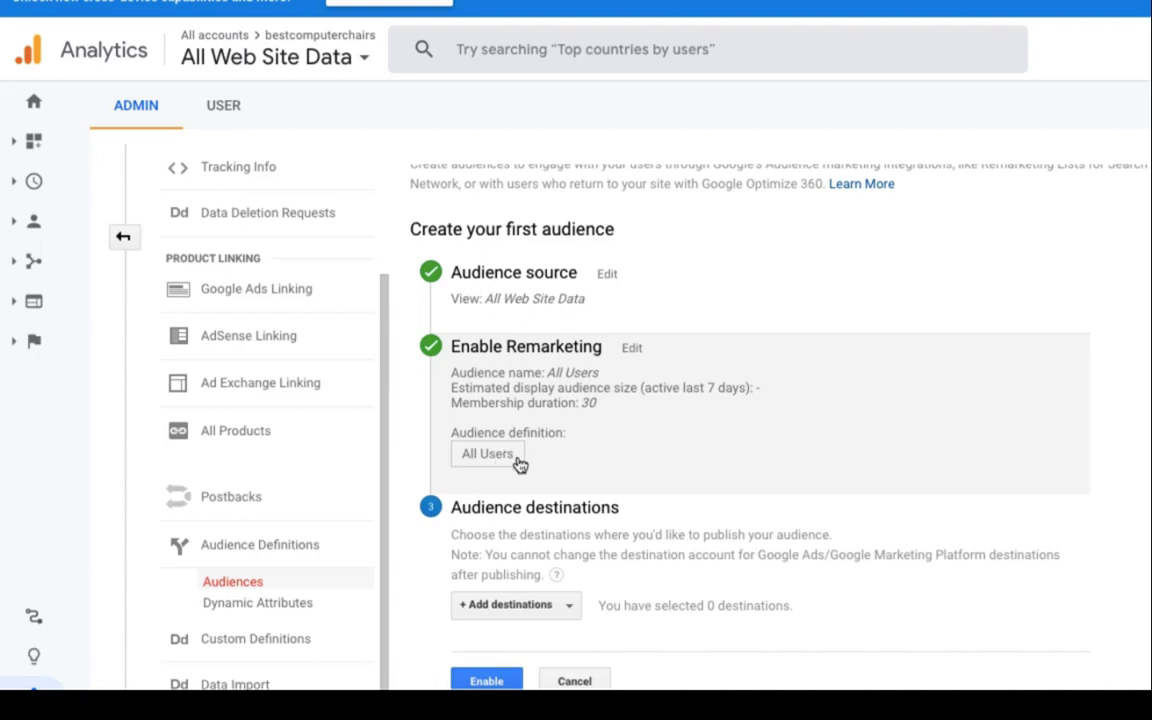
- Add the bestcomputerchairs Analytics property as destination and enable the All Users audience
scroll(517, 460, "down", 1)
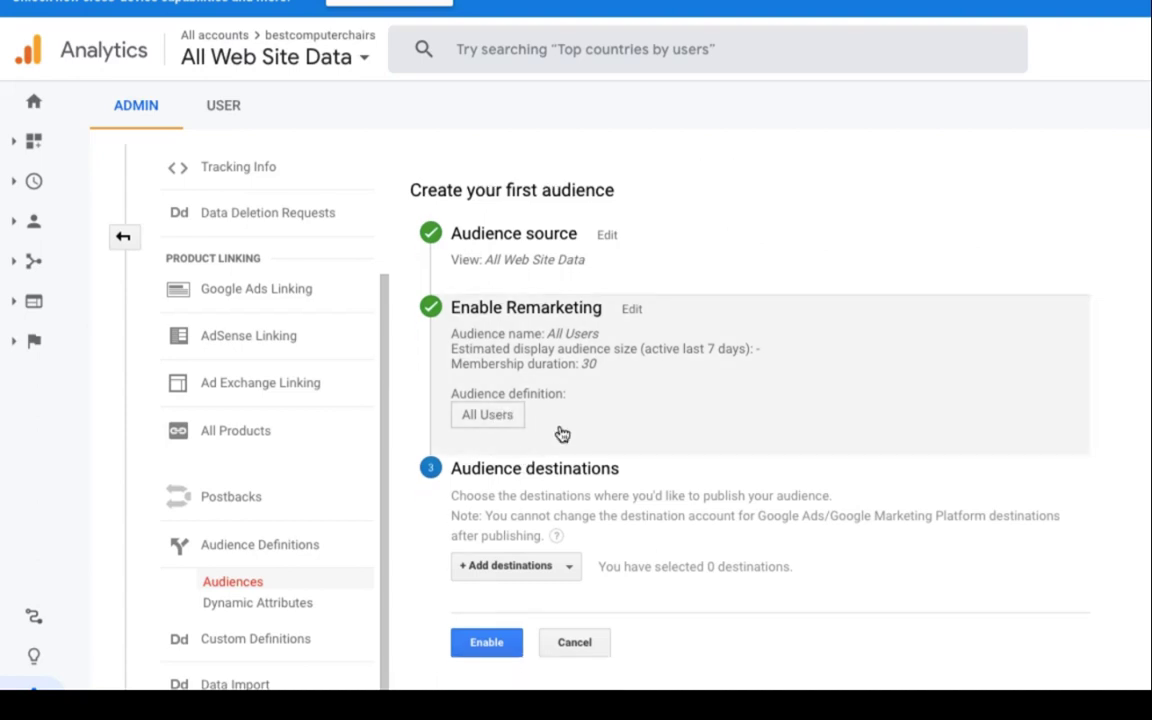
left_click(547, 568)
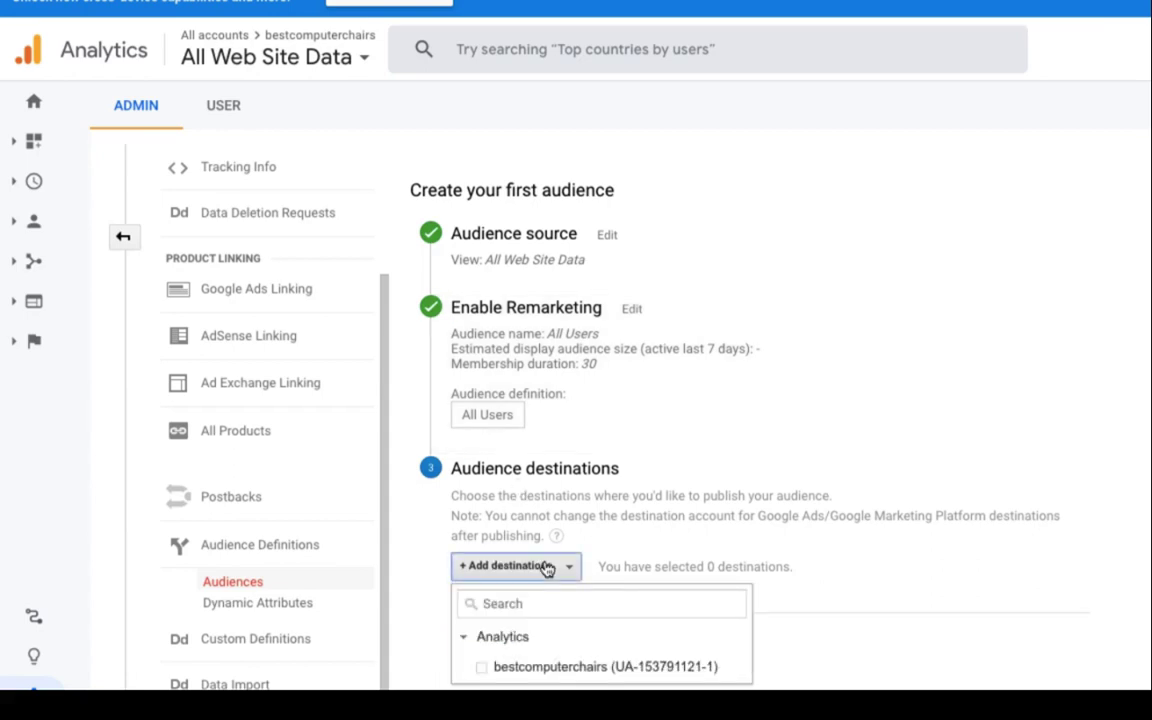
left_click(482, 667)
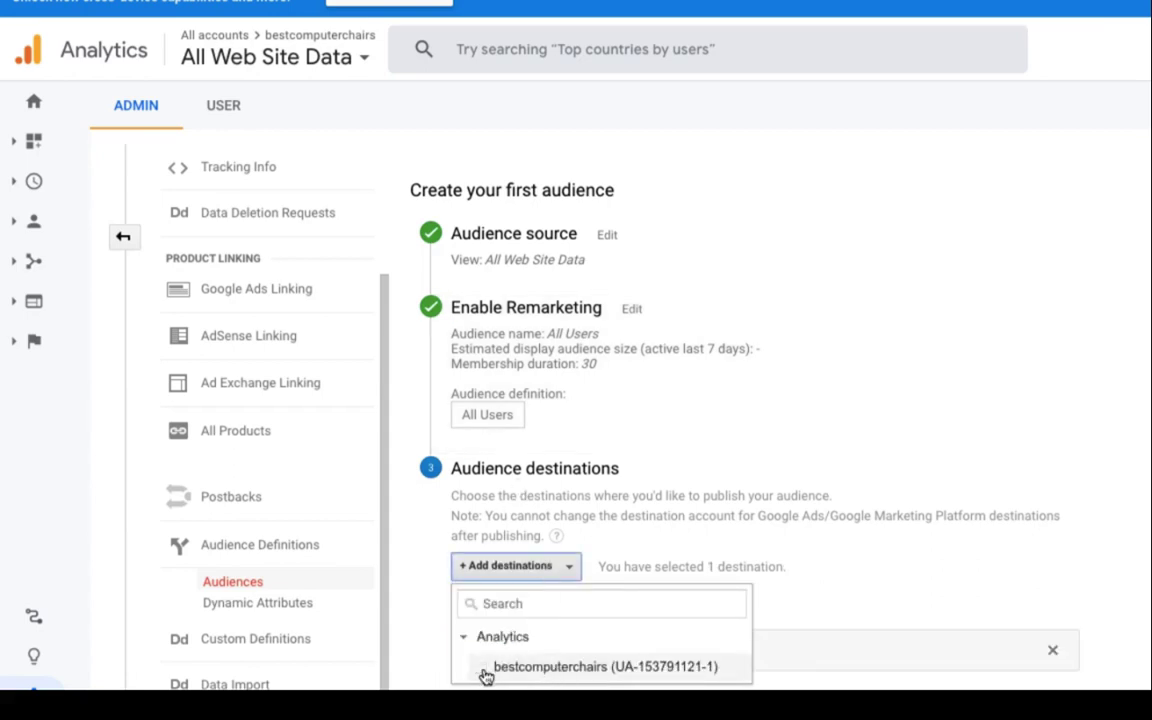
left_click(890, 607)
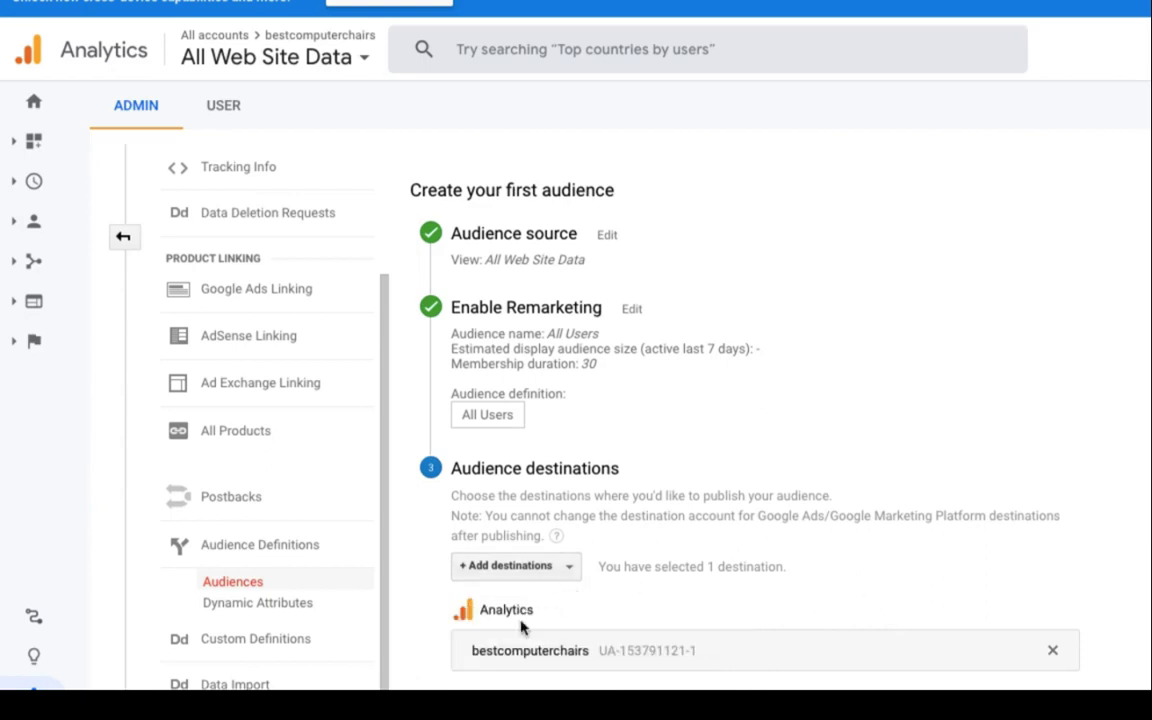
scroll(530, 560, "down", 1)
scroll(510, 610, "down", 1)
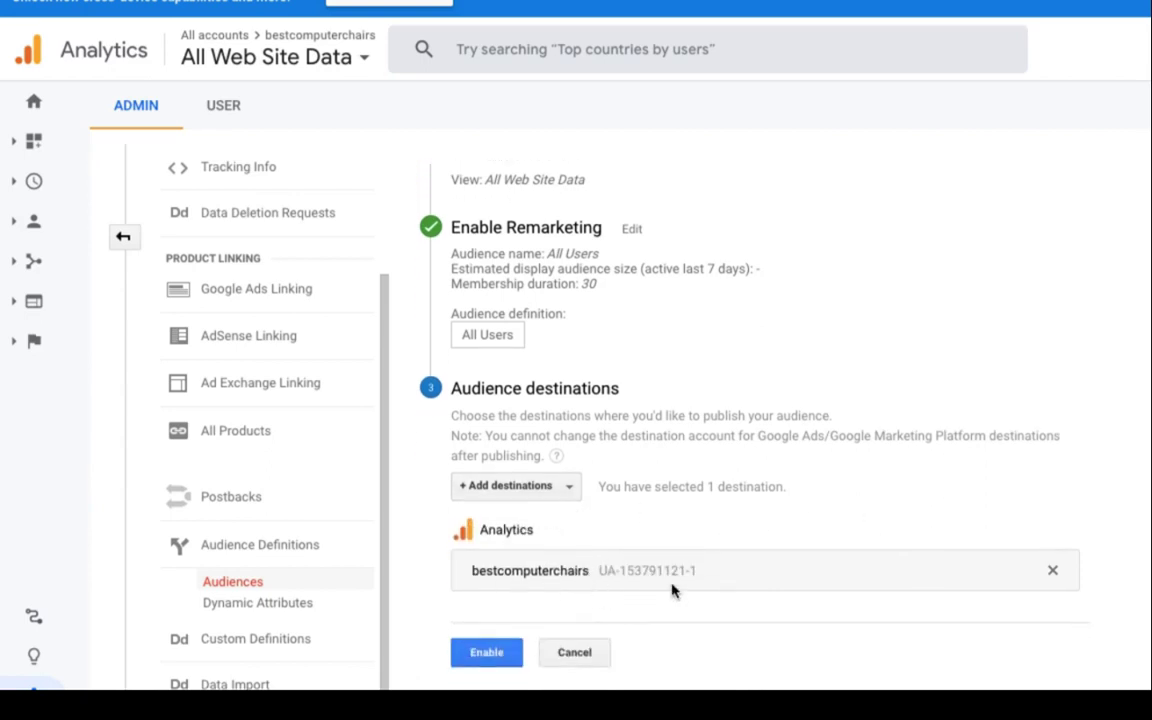
left_click(487, 652)
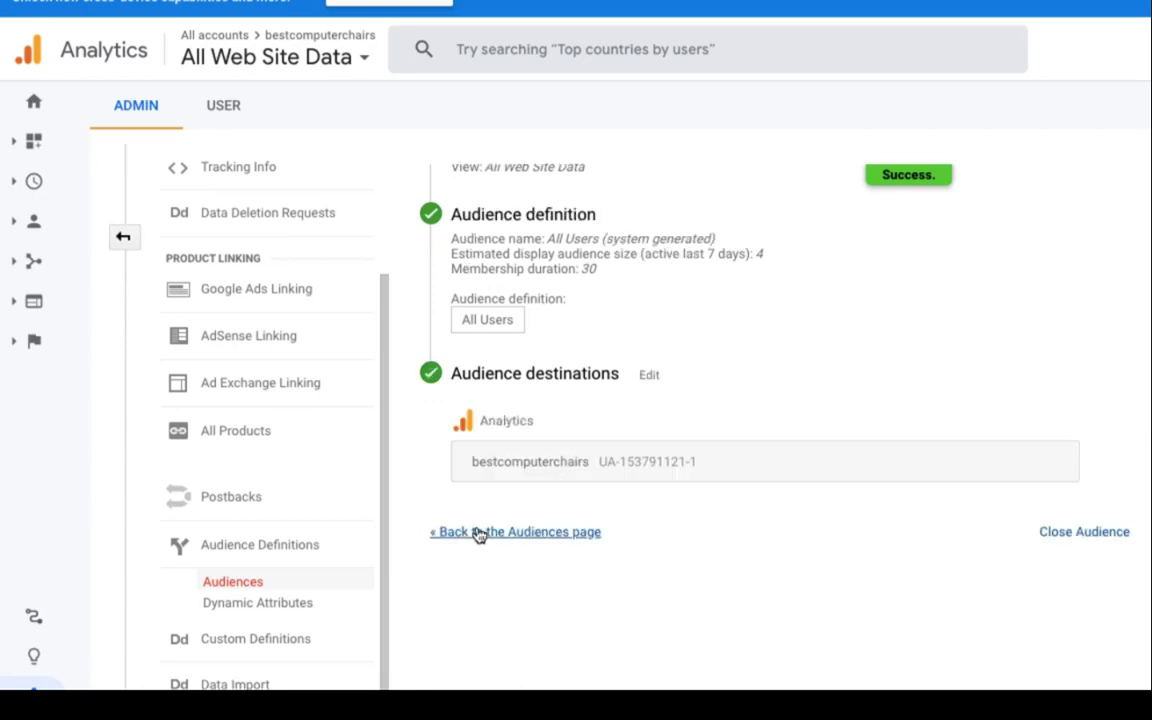
- Start a second audience from the Audiences list, keeping All Web Site Data as its source
left_click(491, 533)
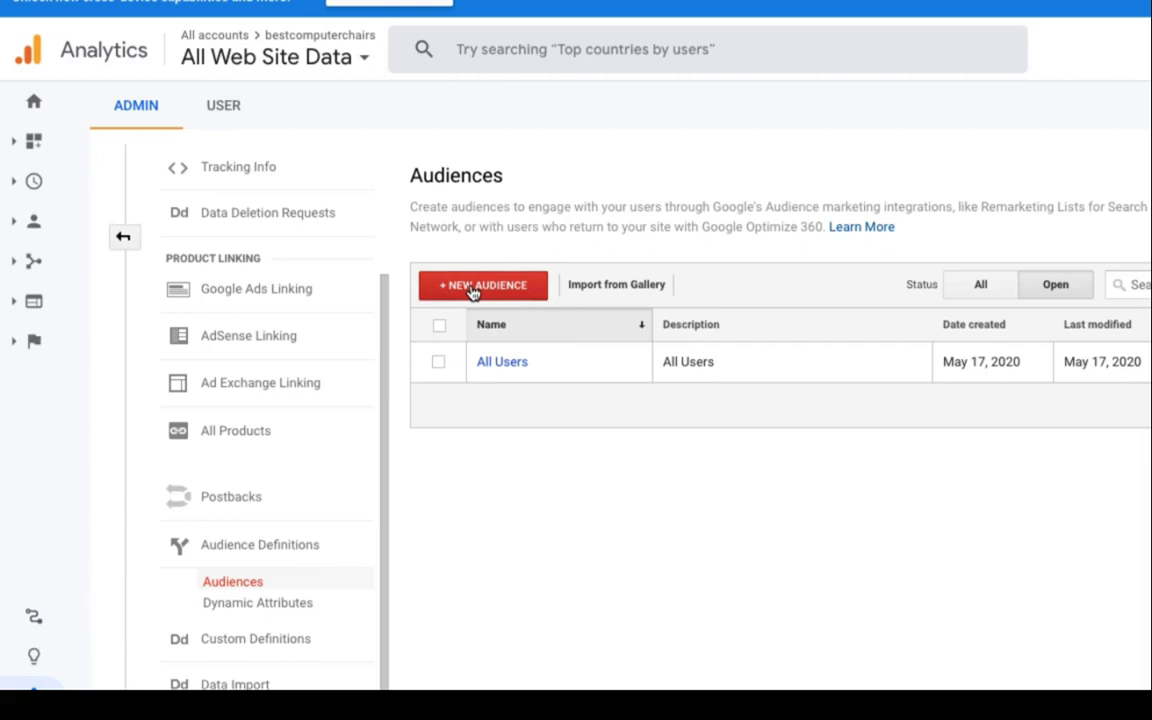
left_click(473, 288)
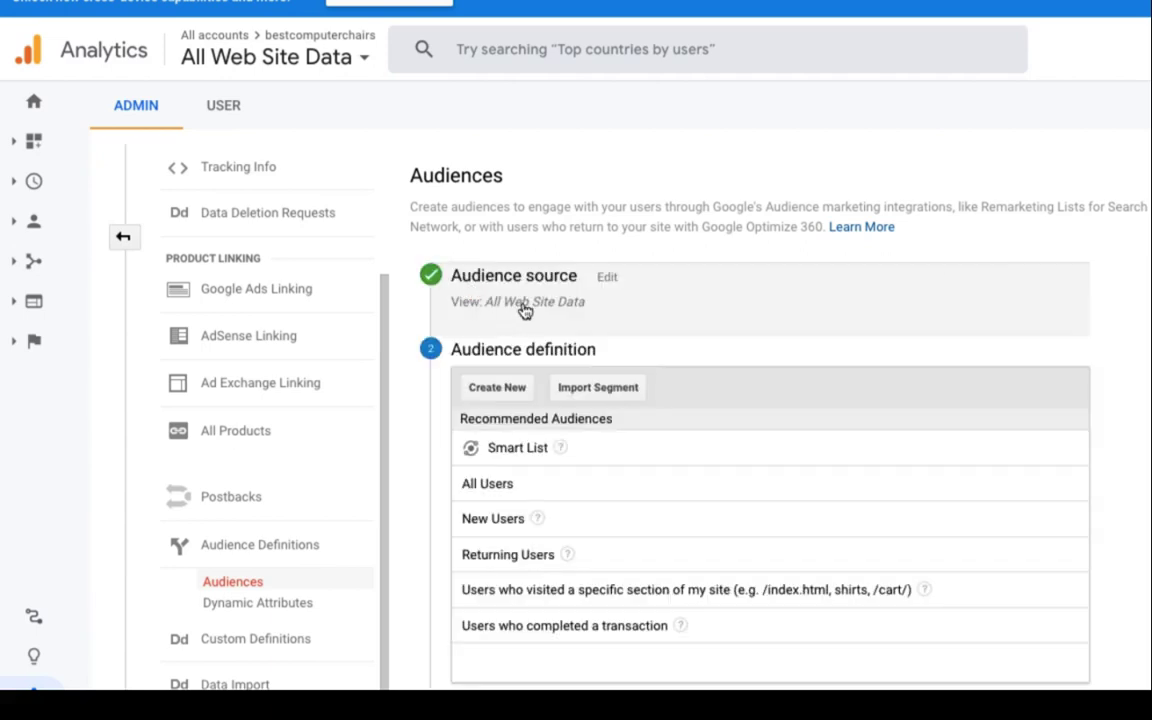
left_click(535, 330)
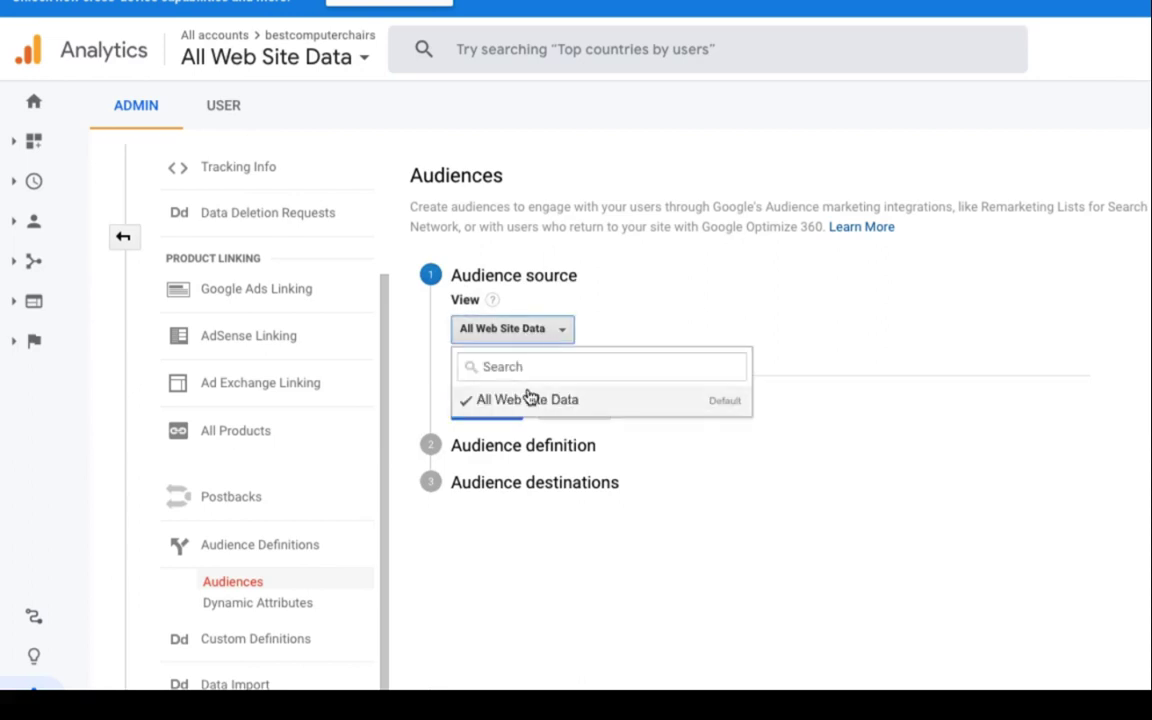
left_click(689, 283)
scroll(684, 287, "down", 1)
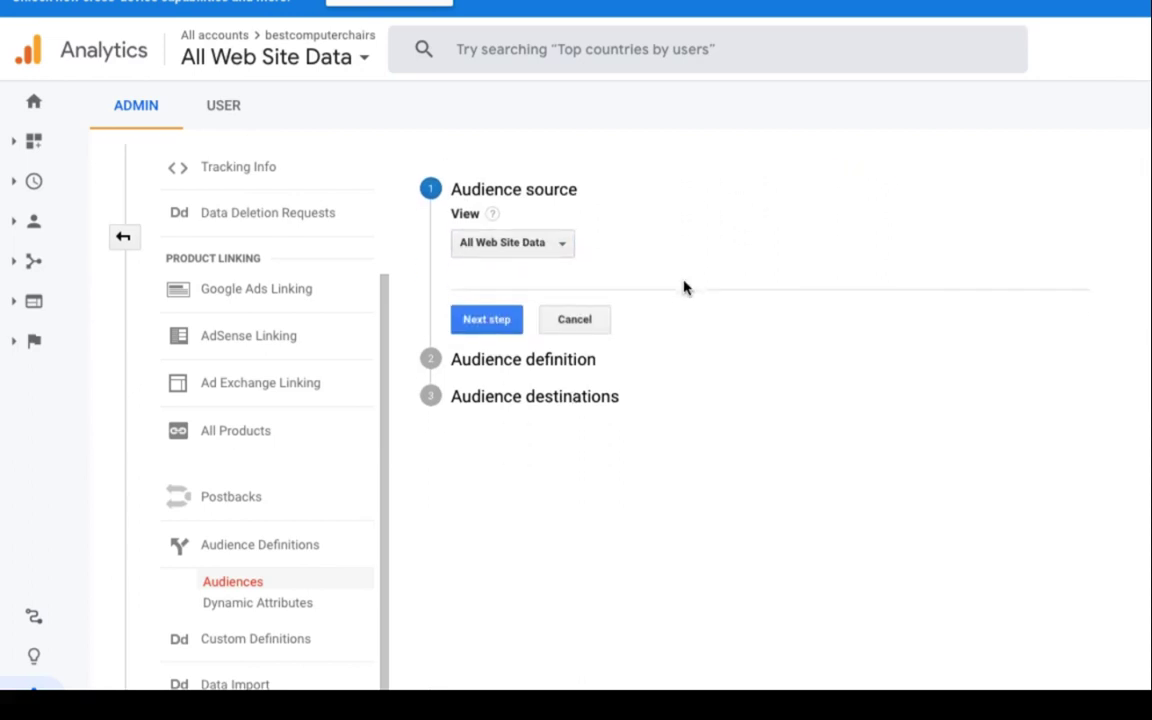
left_click(494, 325)
scroll(560, 390, "down", 1)
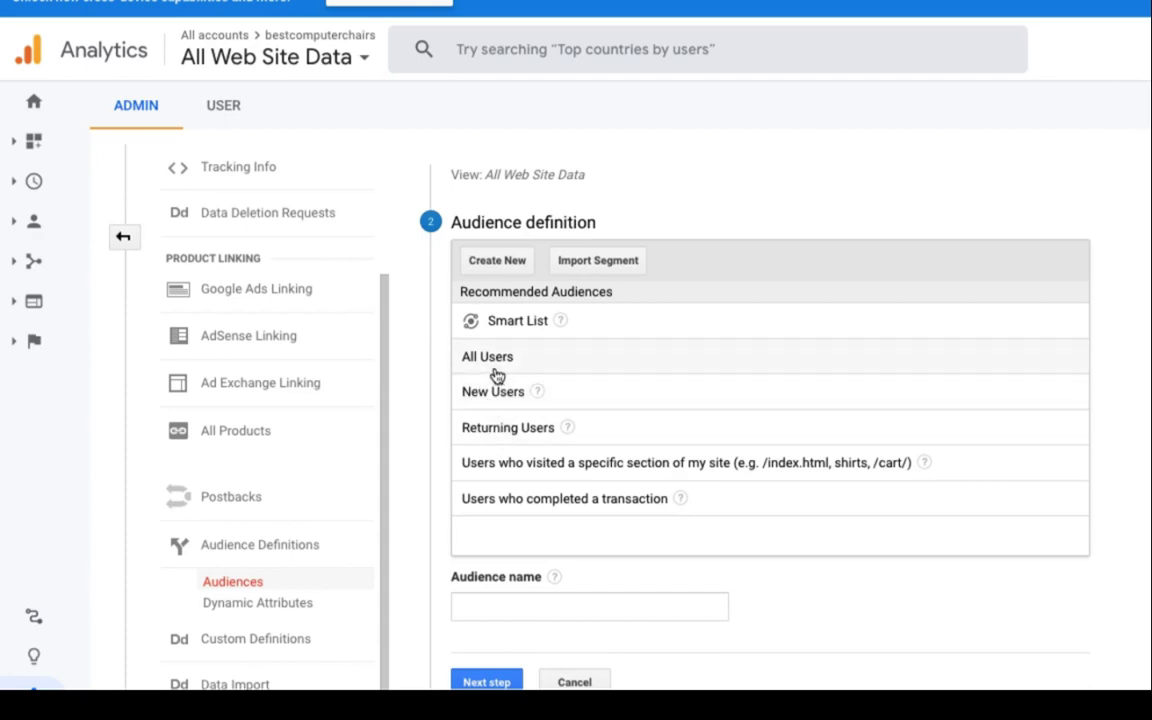
- Define a Returning Users audience with 30-day membership named 'Revistied users'
left_click(487, 430)
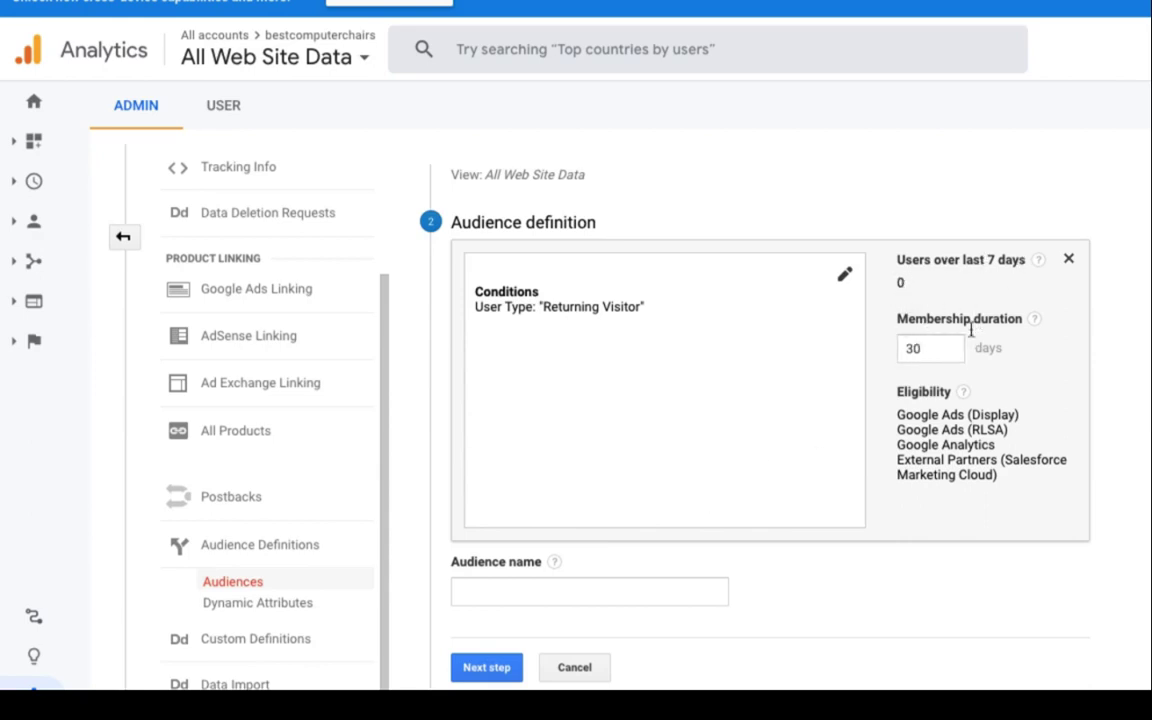
left_click(919, 355)
double_click(929, 350)
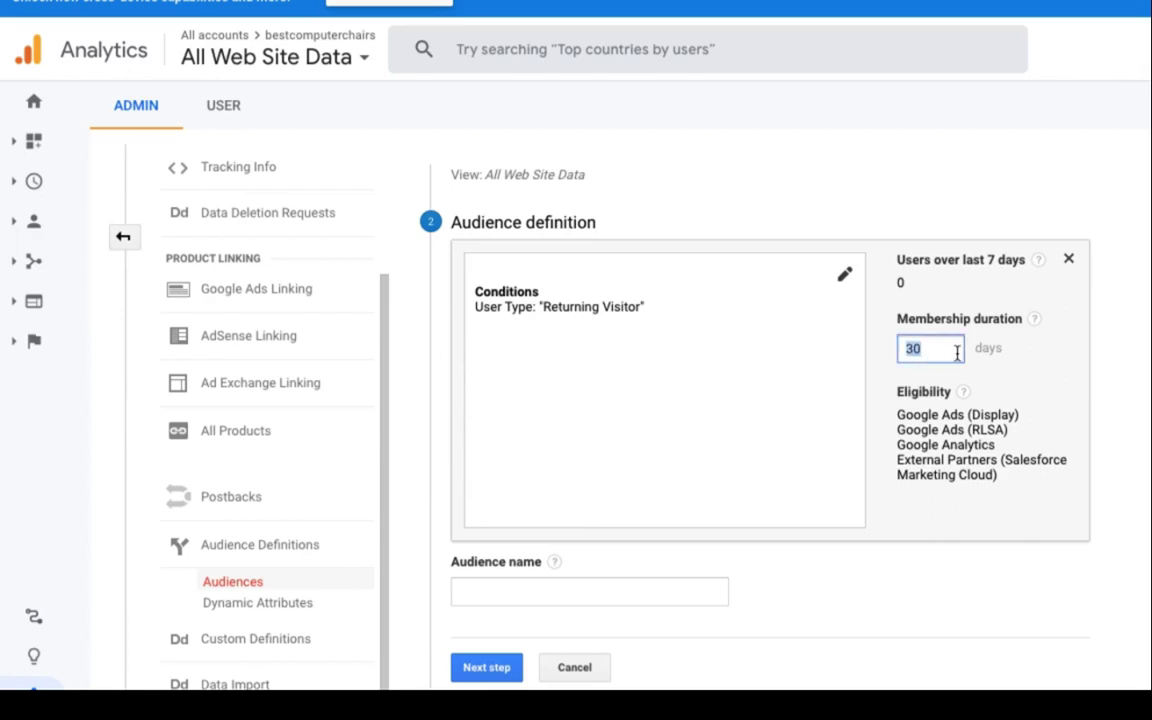
type("55")
key("BackSpace")
type("30")
left_click(488, 596)
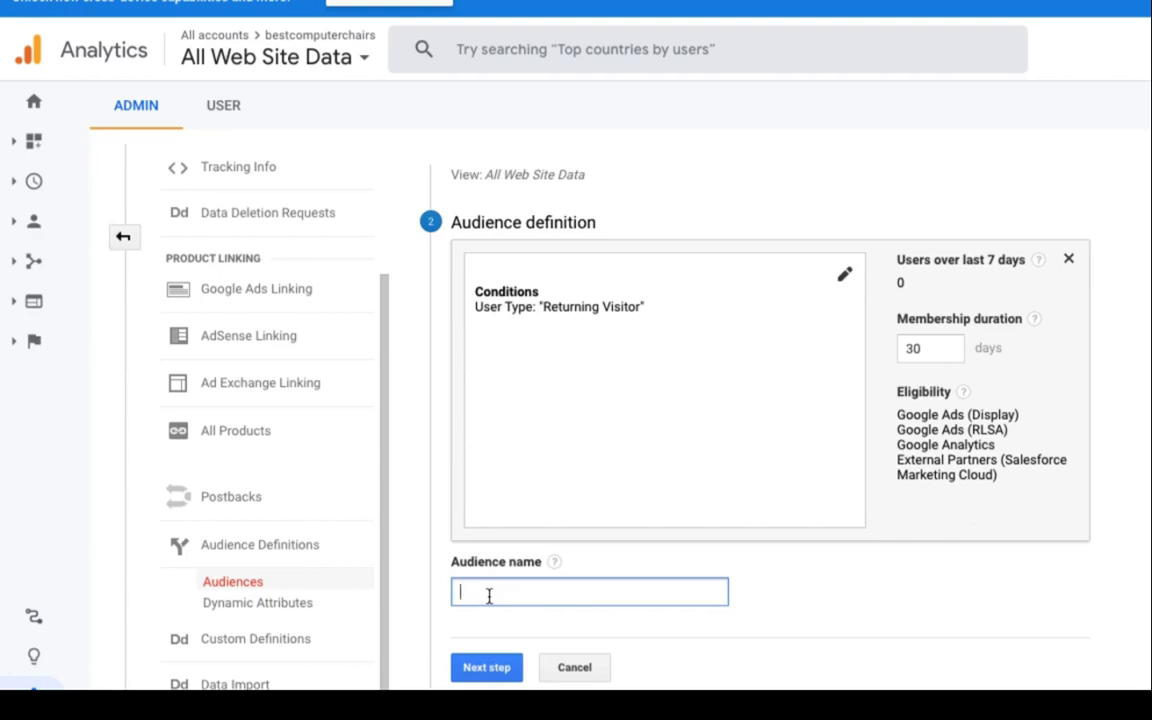
type("Revistied users")
left_click(486, 667)
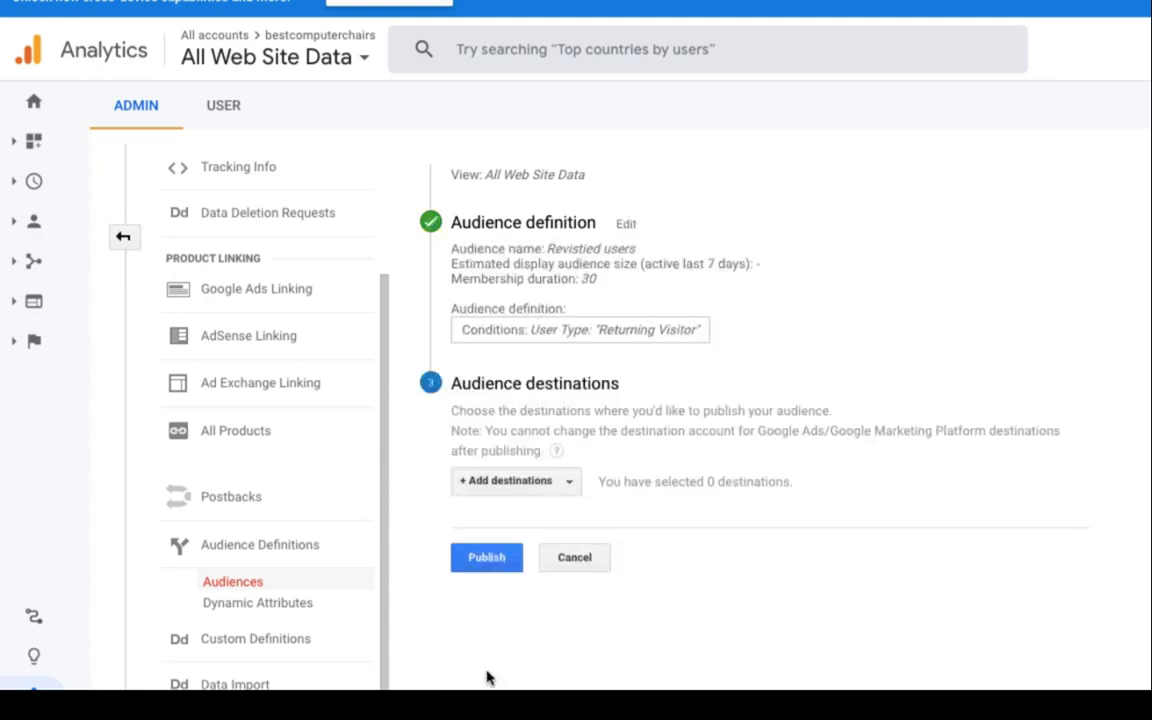
- Publish the audience to the bestcomputerchairs property and return to the Audiences list
left_click(548, 478)
left_click(550, 582)
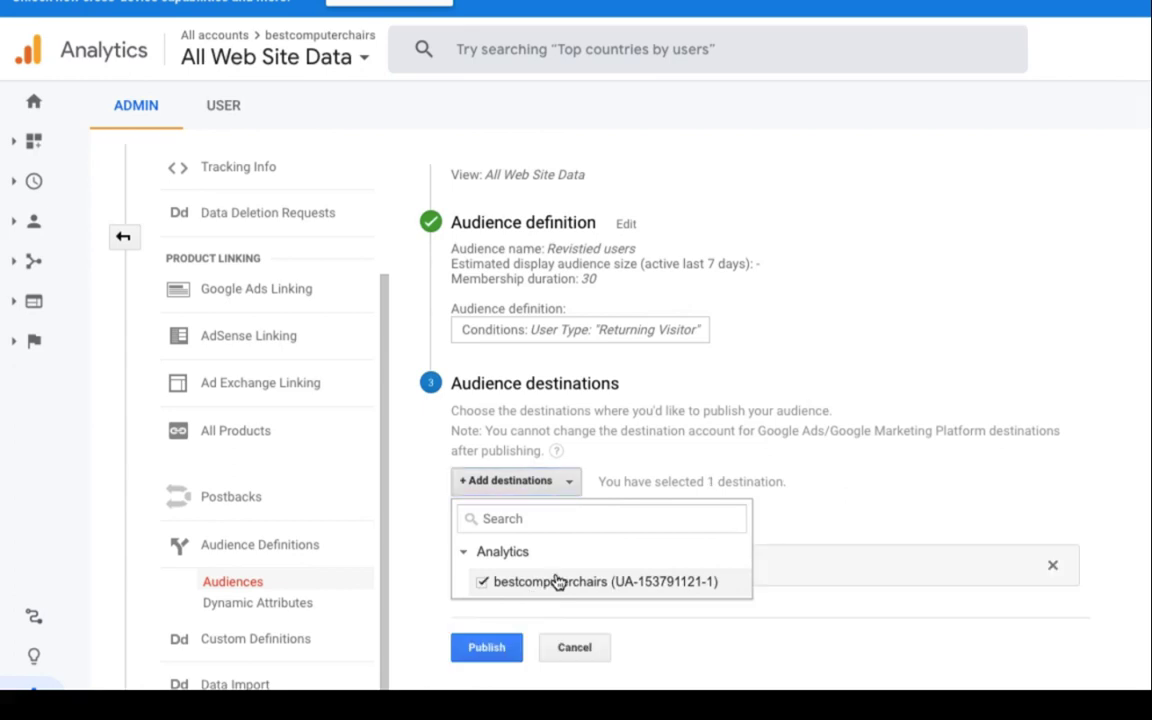
left_click(488, 650)
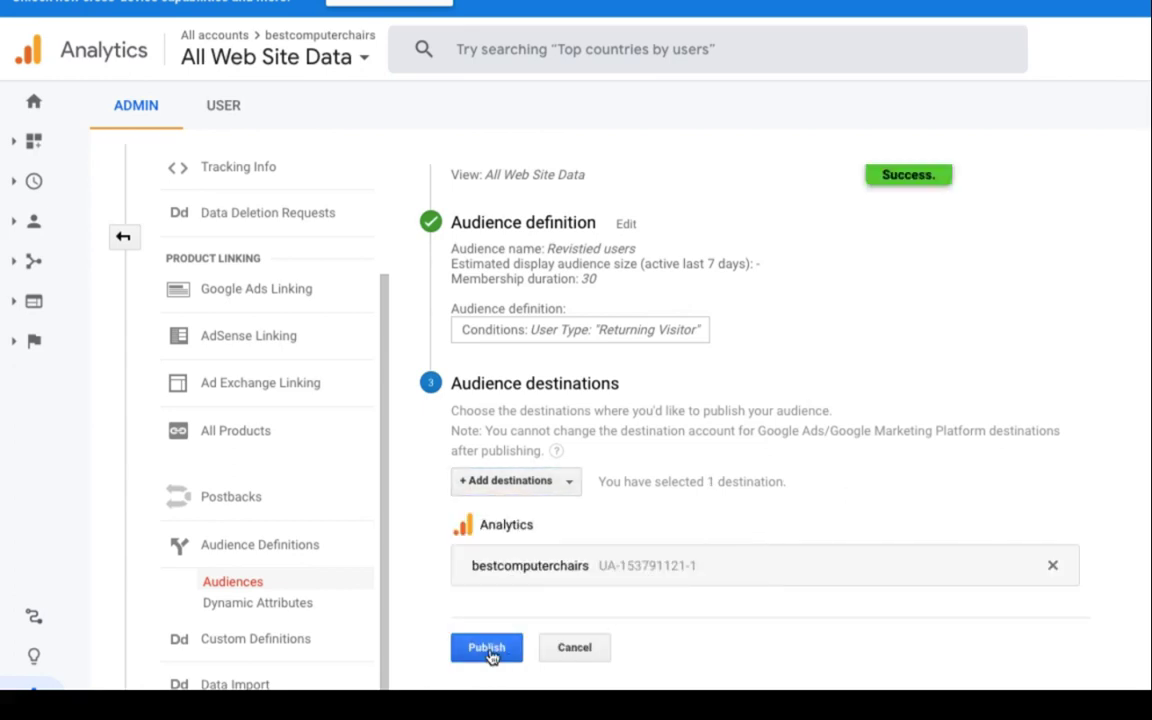
left_click(488, 650)
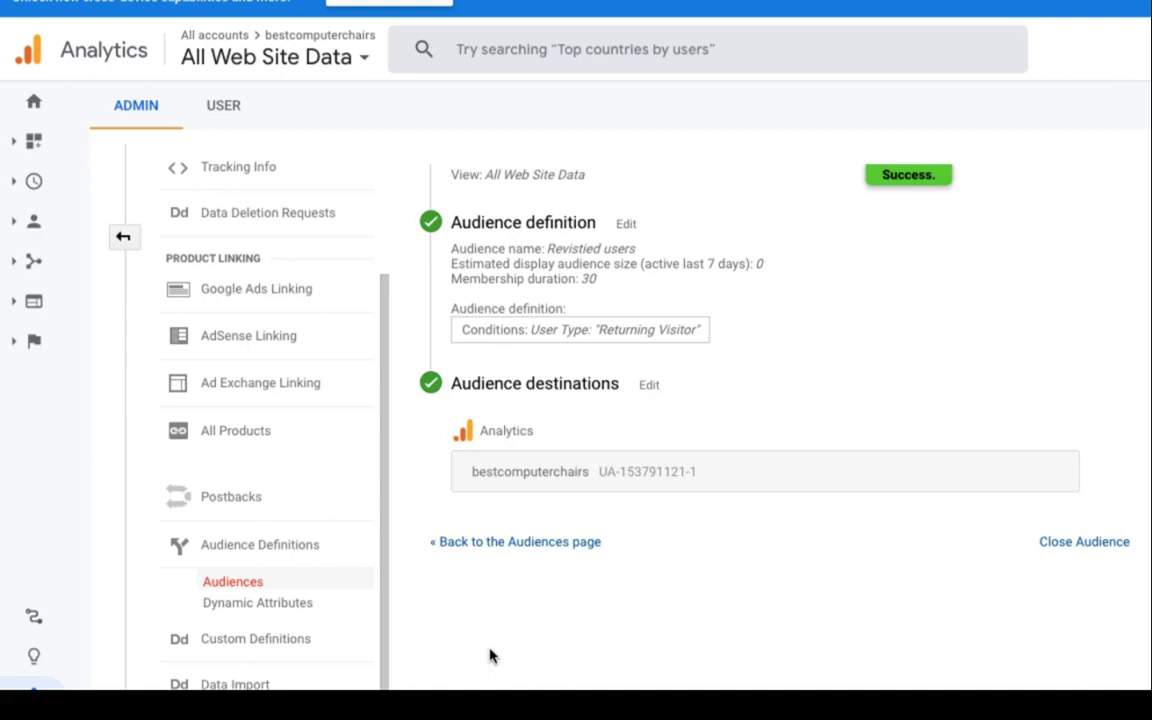
left_click(476, 546)
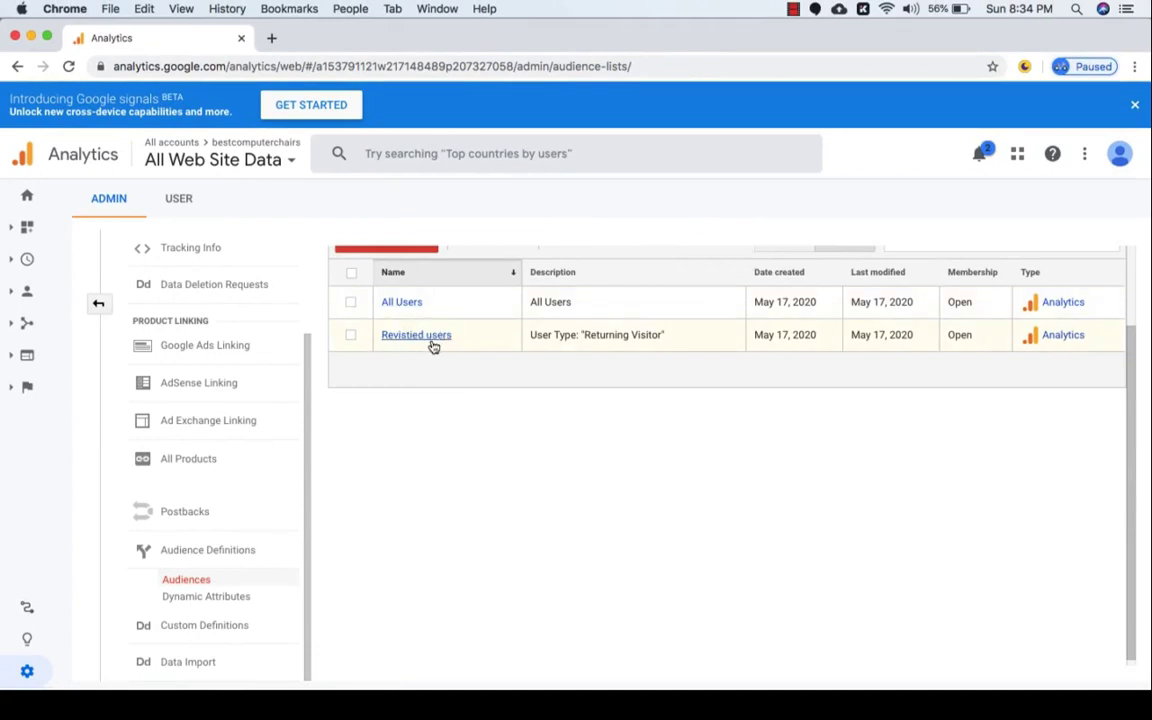
scroll(433, 346, "up", 2)
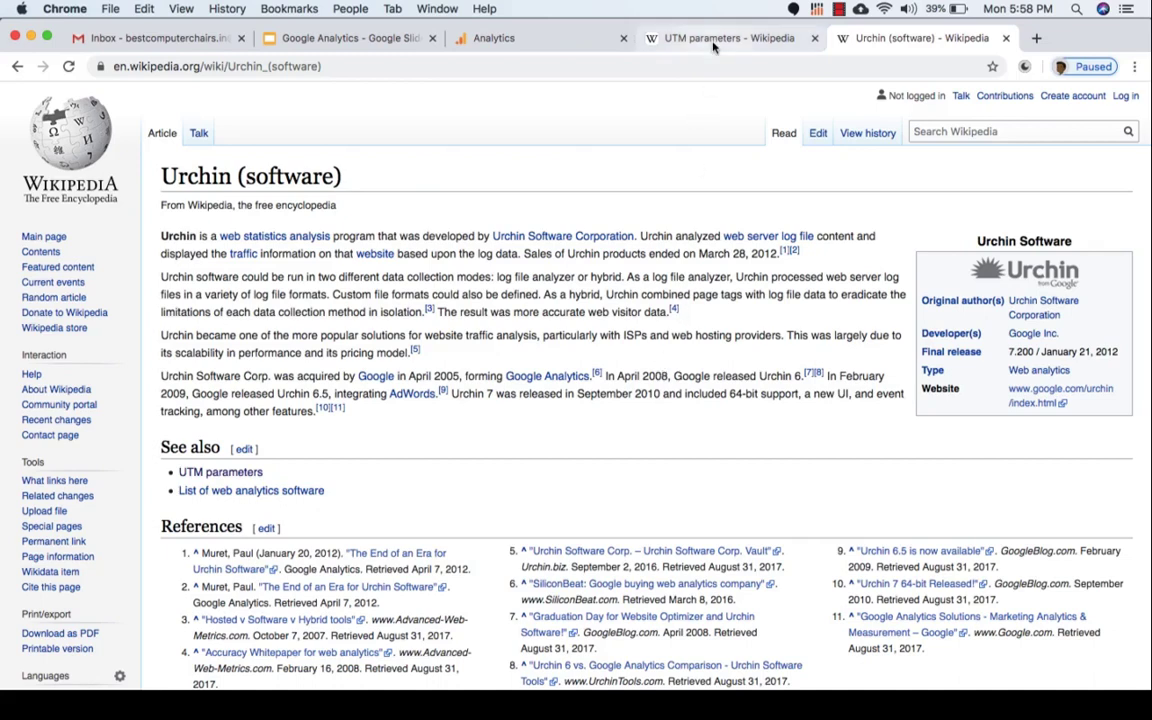
left_click(645, 42)
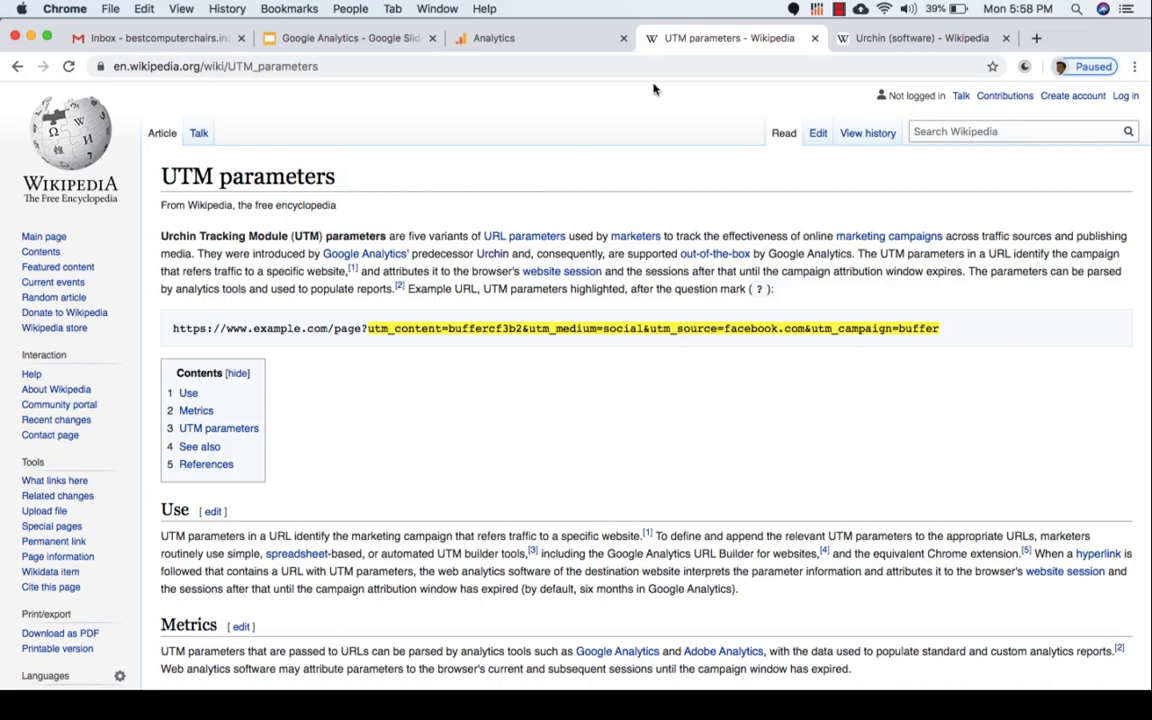
left_click(866, 38)
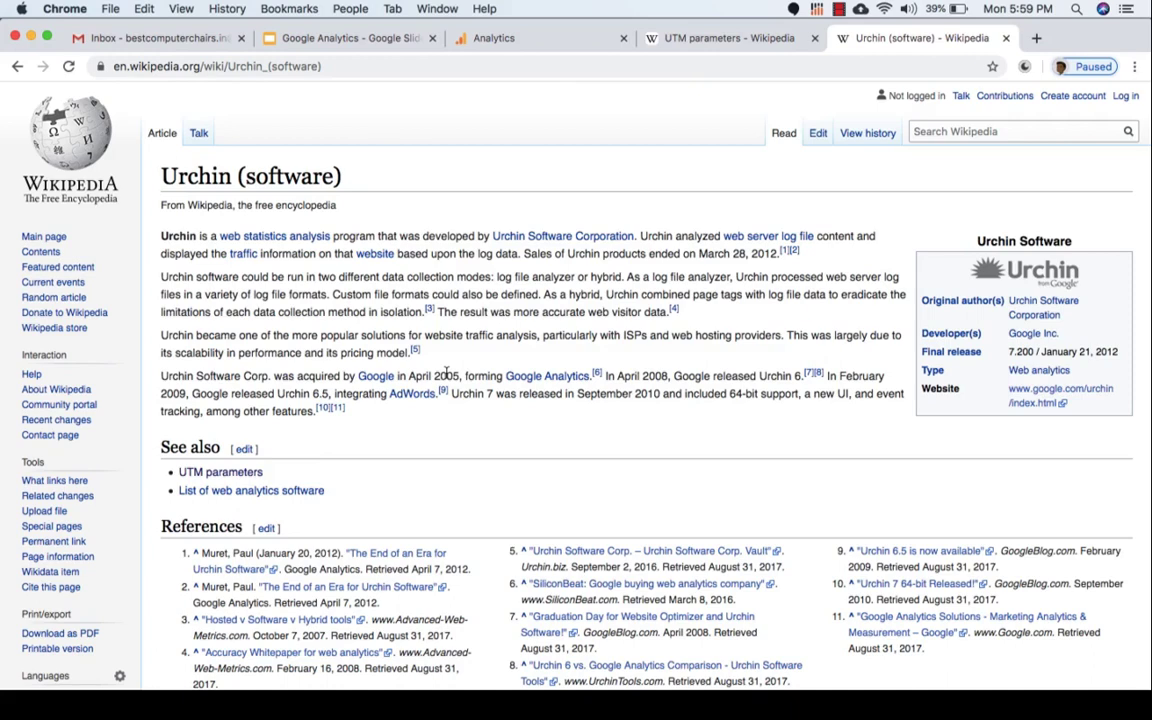
- Search Google for 'utm builder' in a new tab and open the Campaign URL Builder result
left_click(1036, 39)
type("utm ")
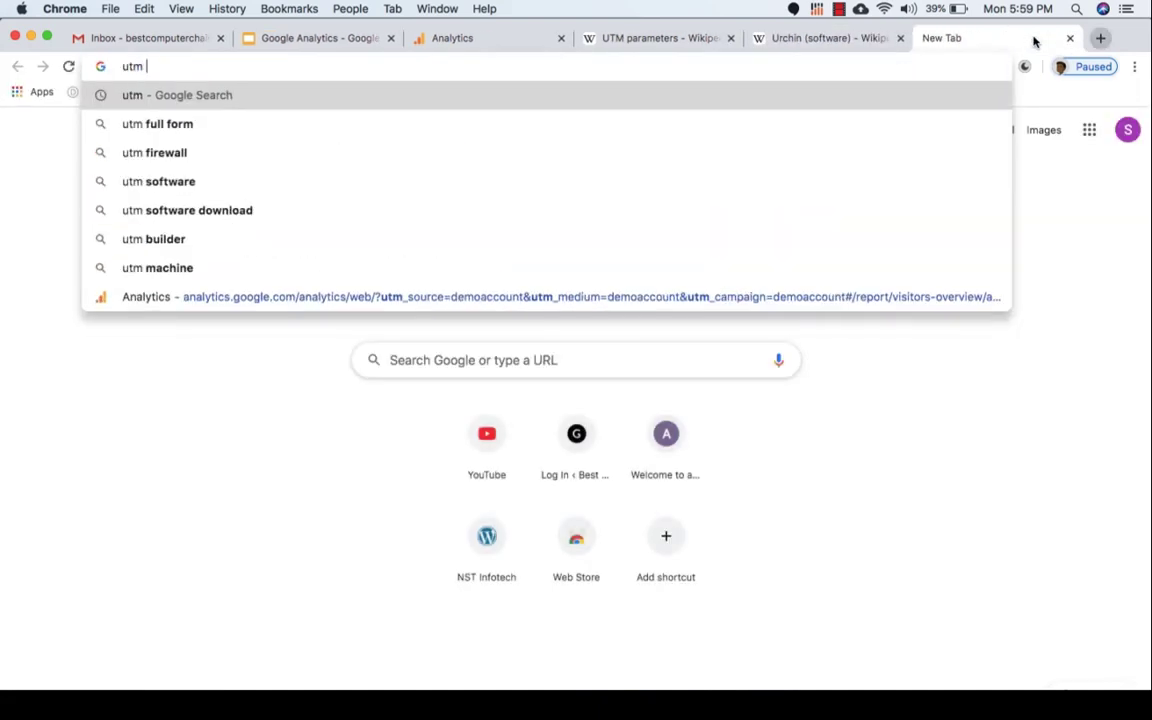
type("builder")
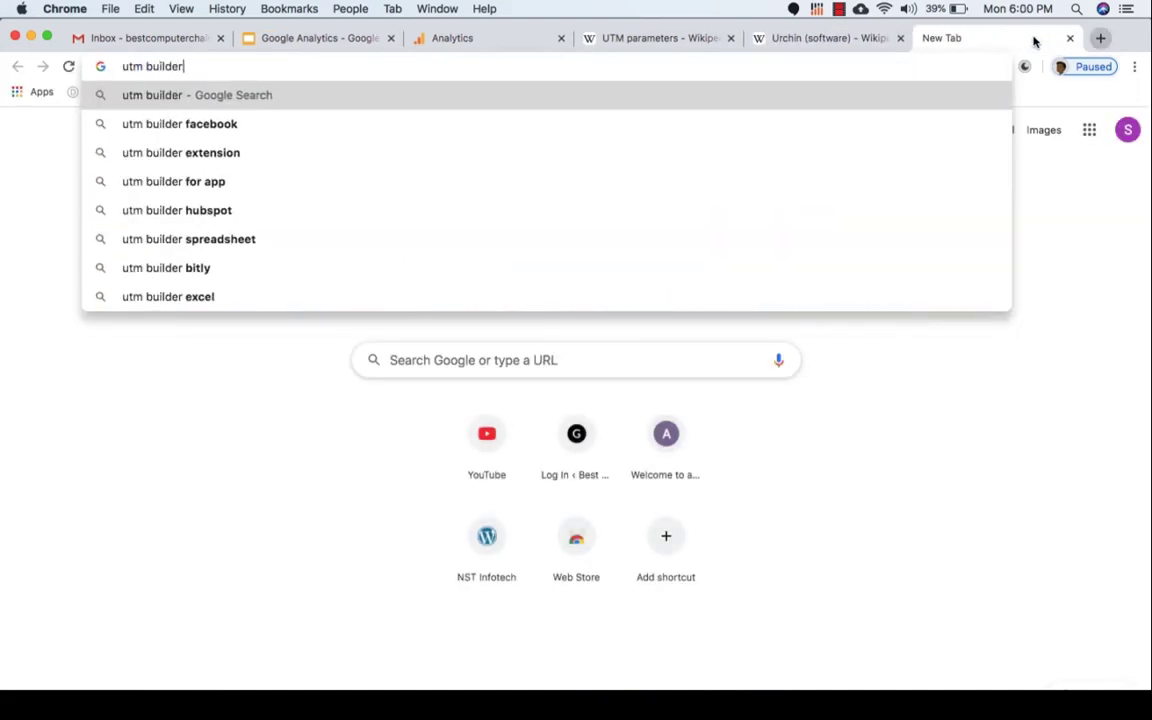
key("Return")
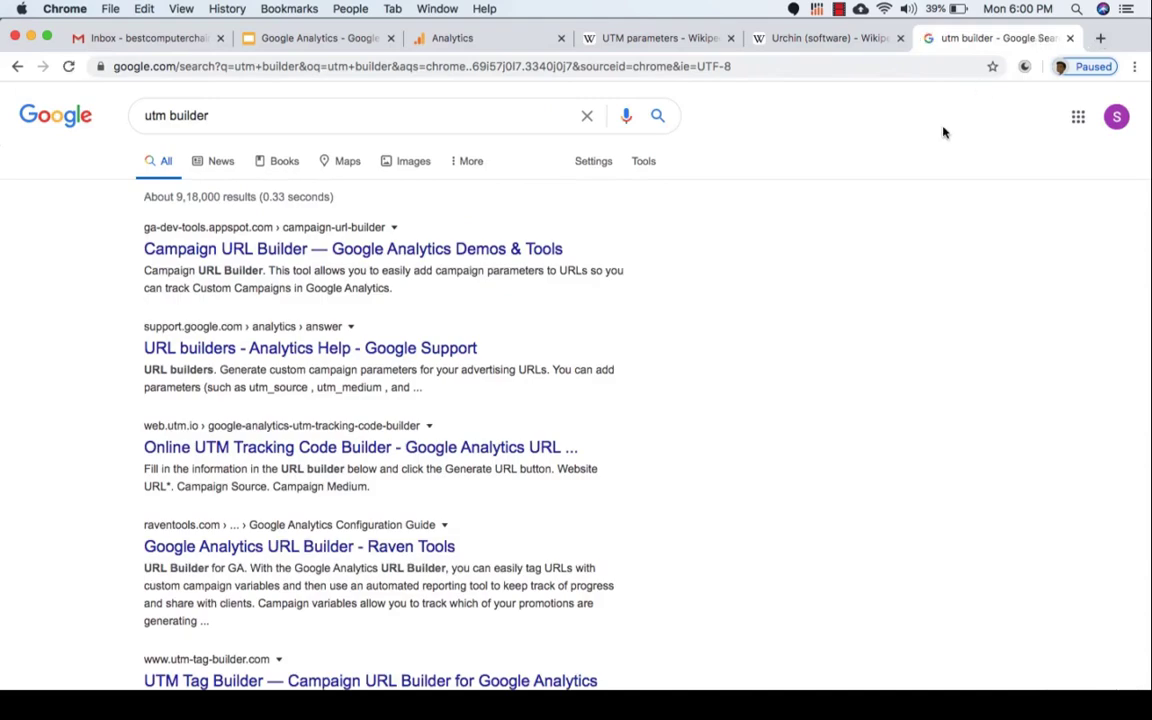
double_click(201, 117)
type("links")
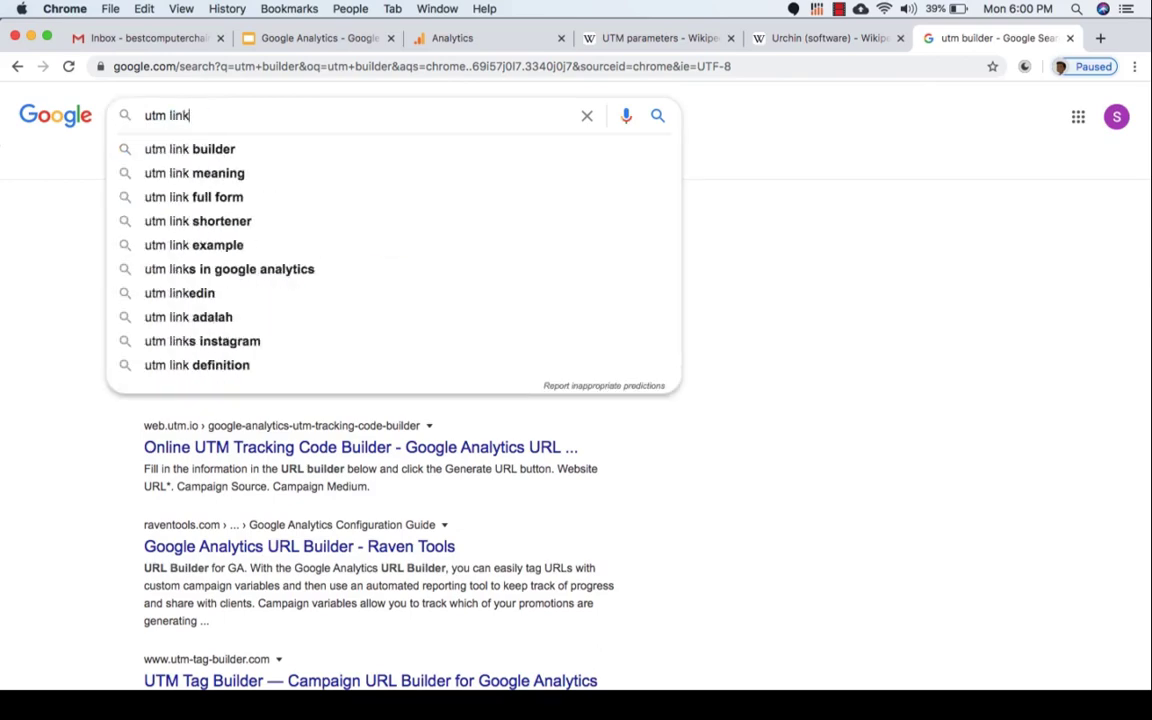
key("Return")
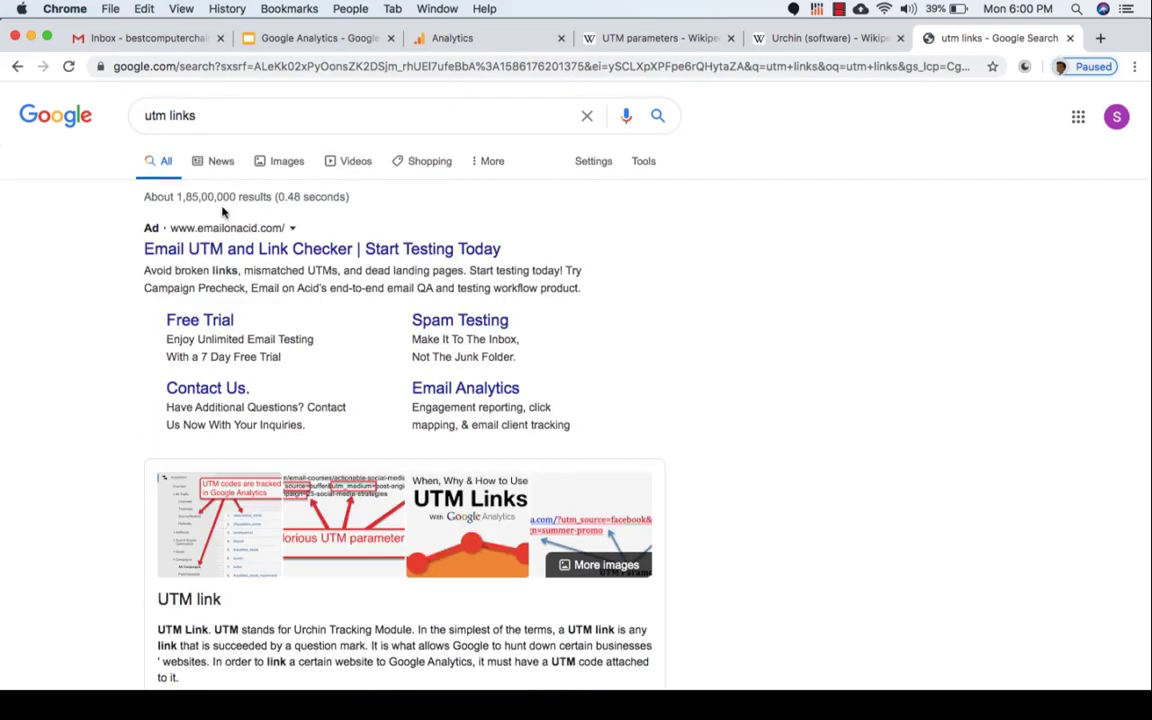
double_click(185, 116)
type("b")
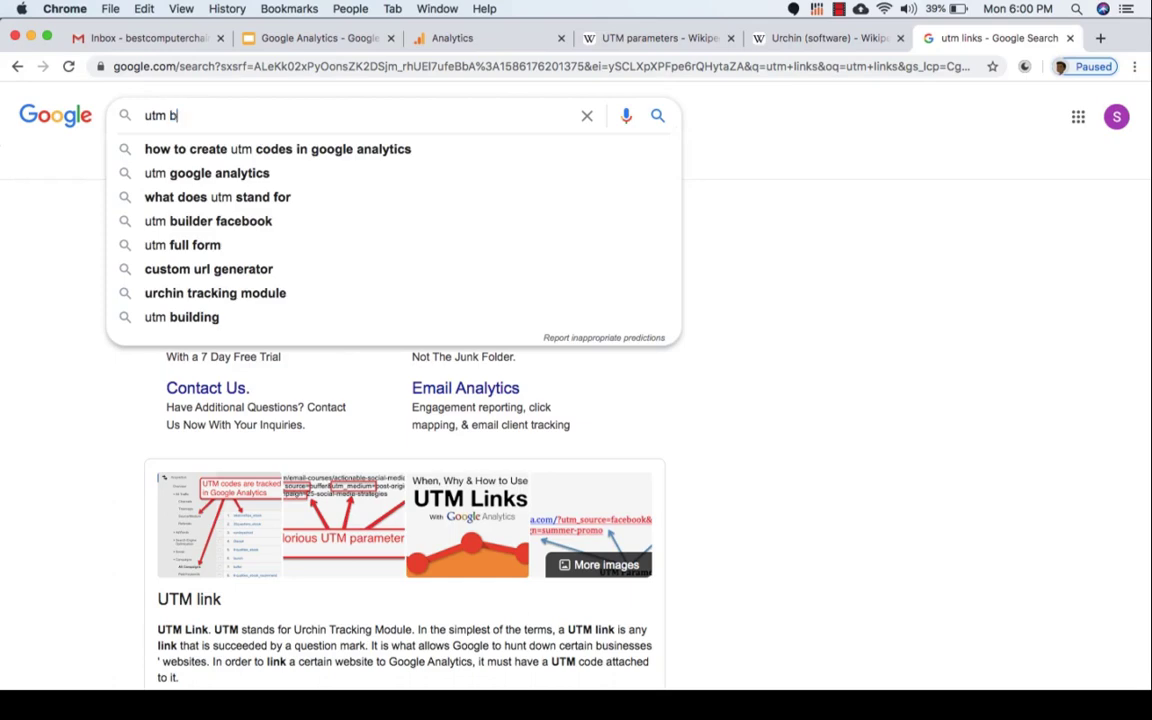
type("uilder")
key("Return")
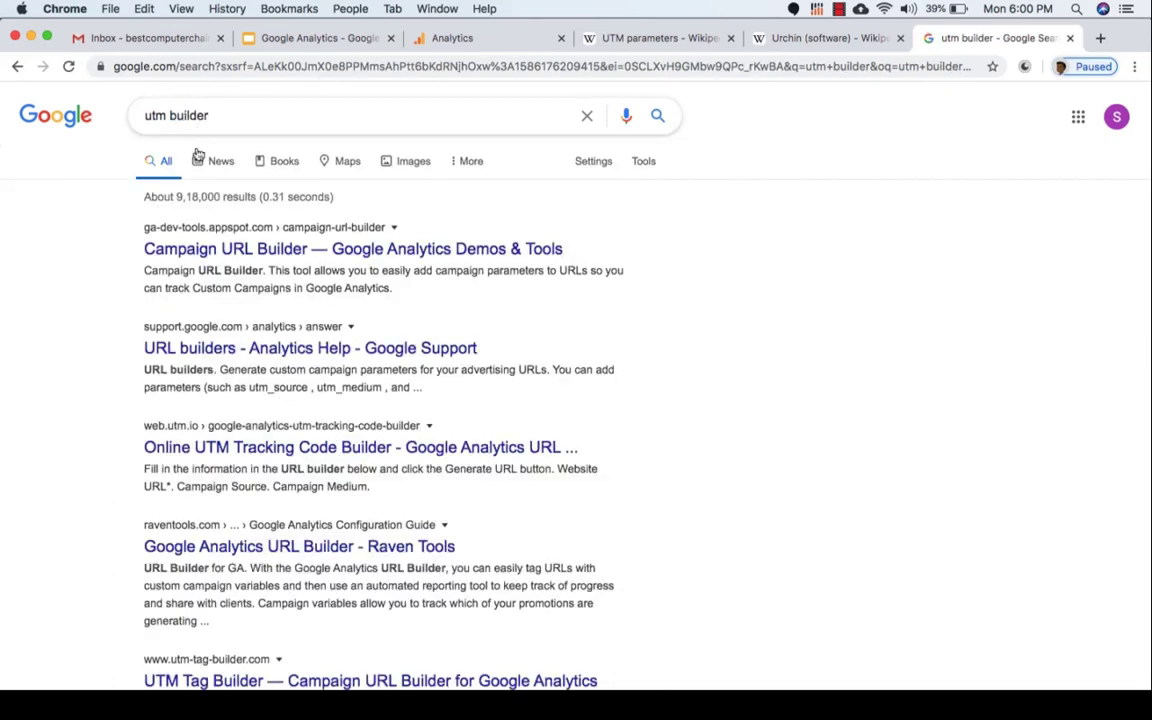
left_click(287, 254)
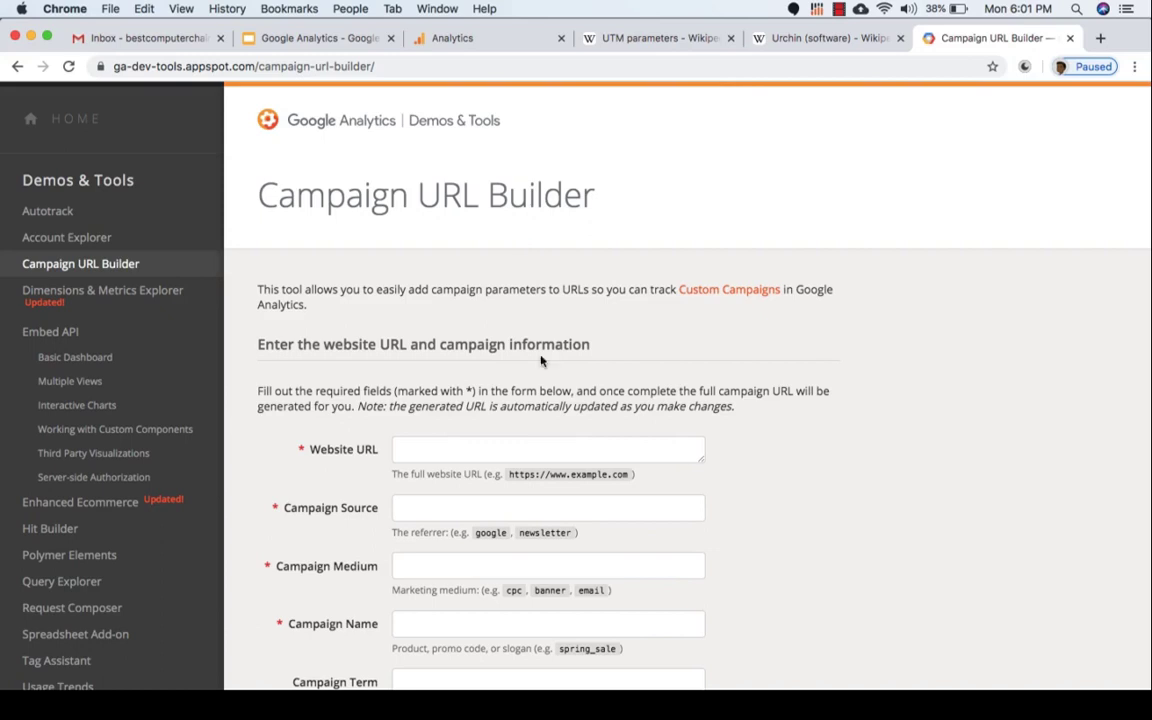
- Load the bestcomputerchairs.in site in a new browser tab
left_click(445, 450)
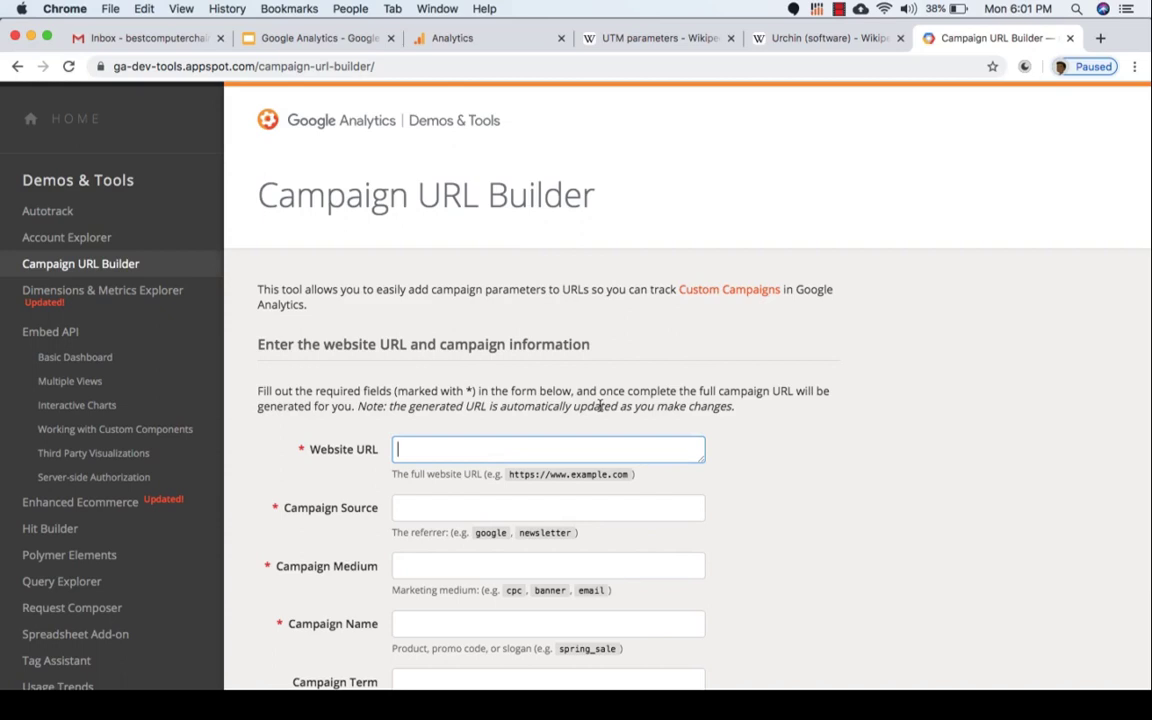
left_click(1100, 38)
type("best")
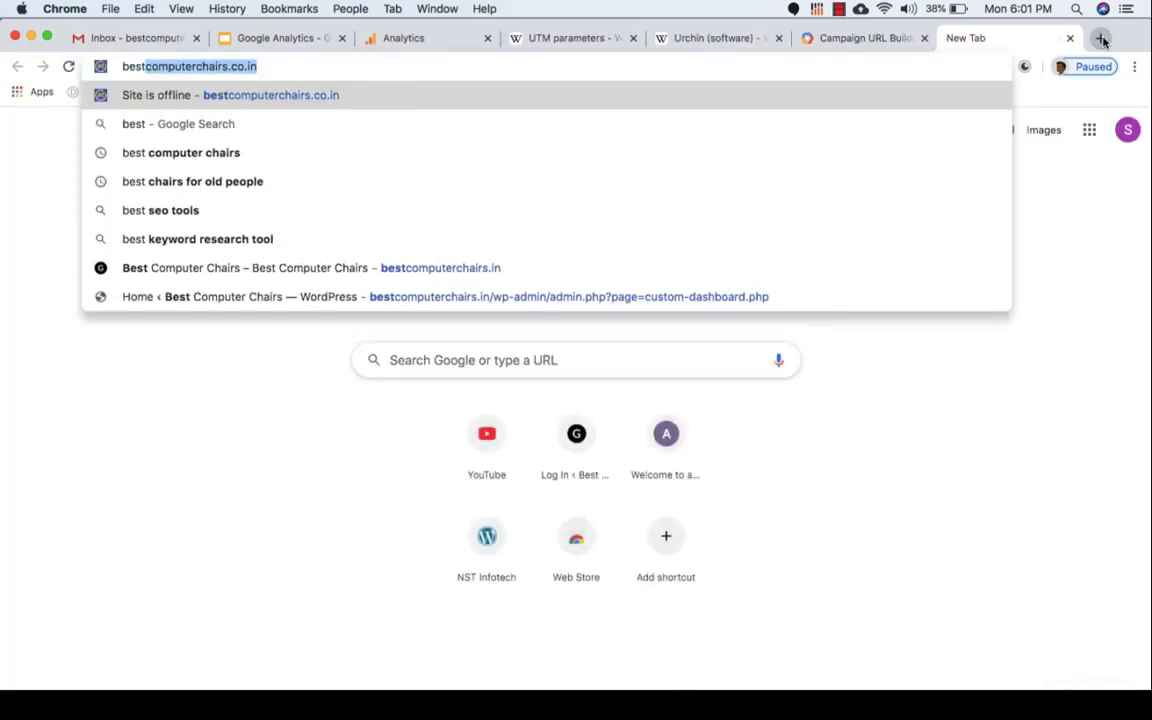
key("Right")
key("BackSpace")
key("BackSpace")
key("BackSpace")
key("BackSpace")
key("BackSpace")
type("i")
key("Return")
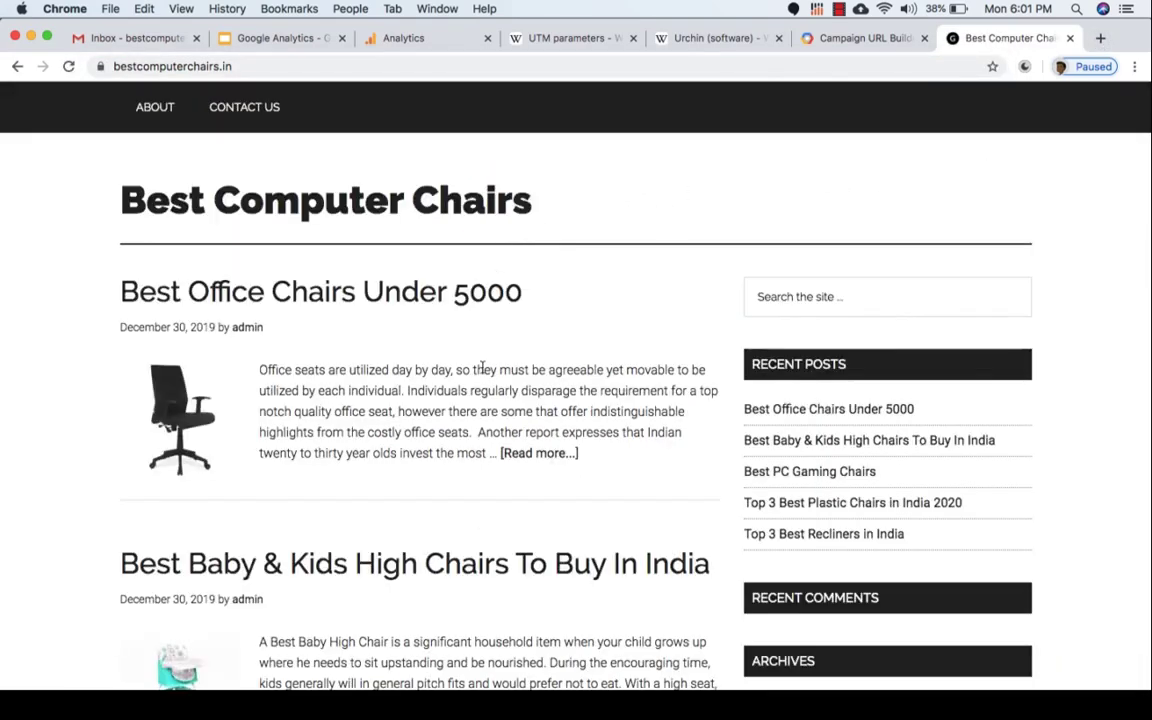
- Copy the Best PC Gaming Chairs post's URL and return to the Campaign URL Builder
scroll(481, 368, "down", 10)
scroll(481, 372, "down", 2)
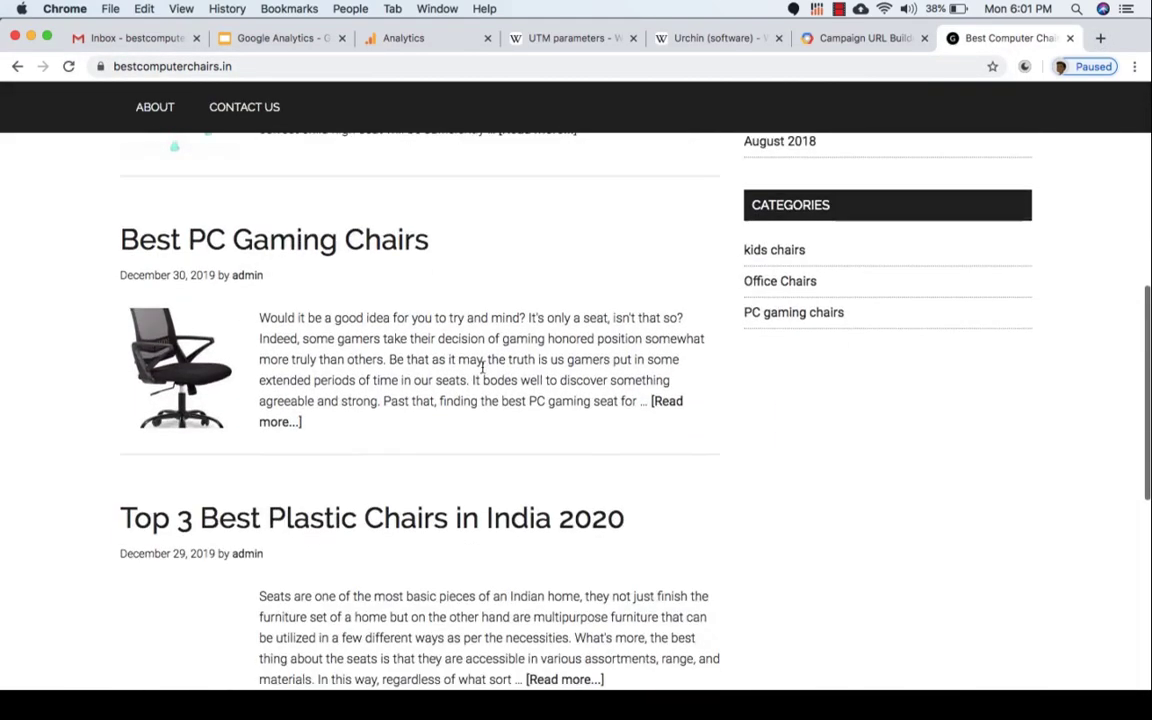
left_click(287, 247)
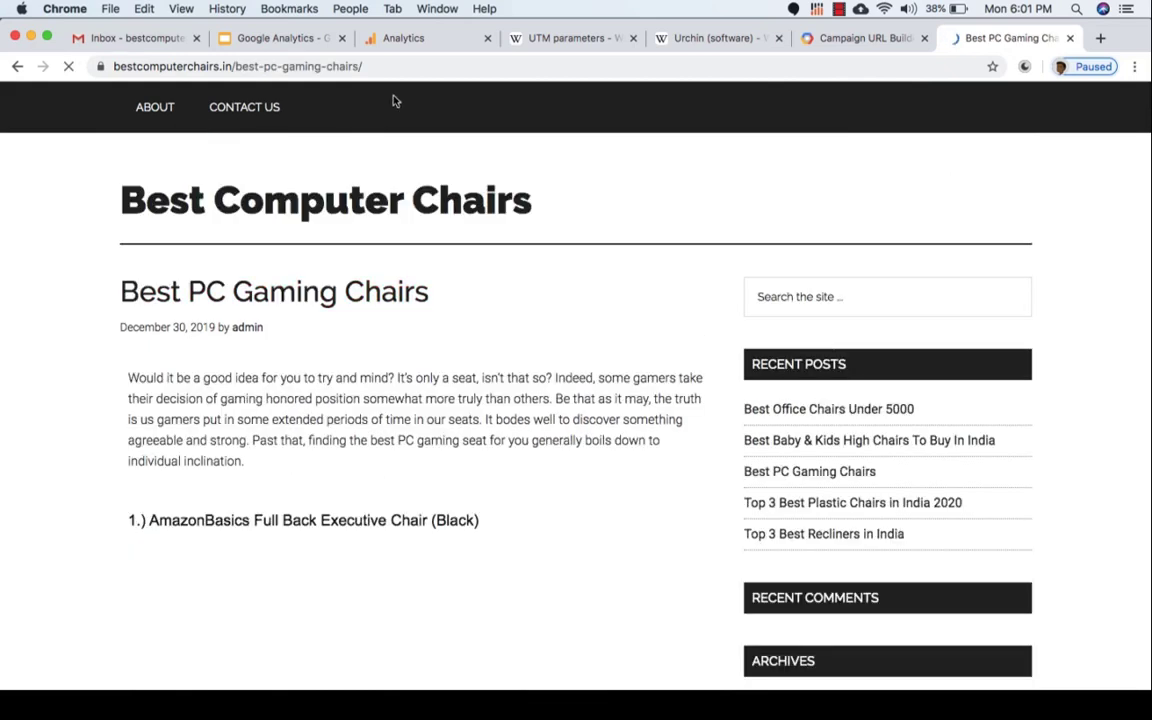
left_click(361, 66)
key("super+c")
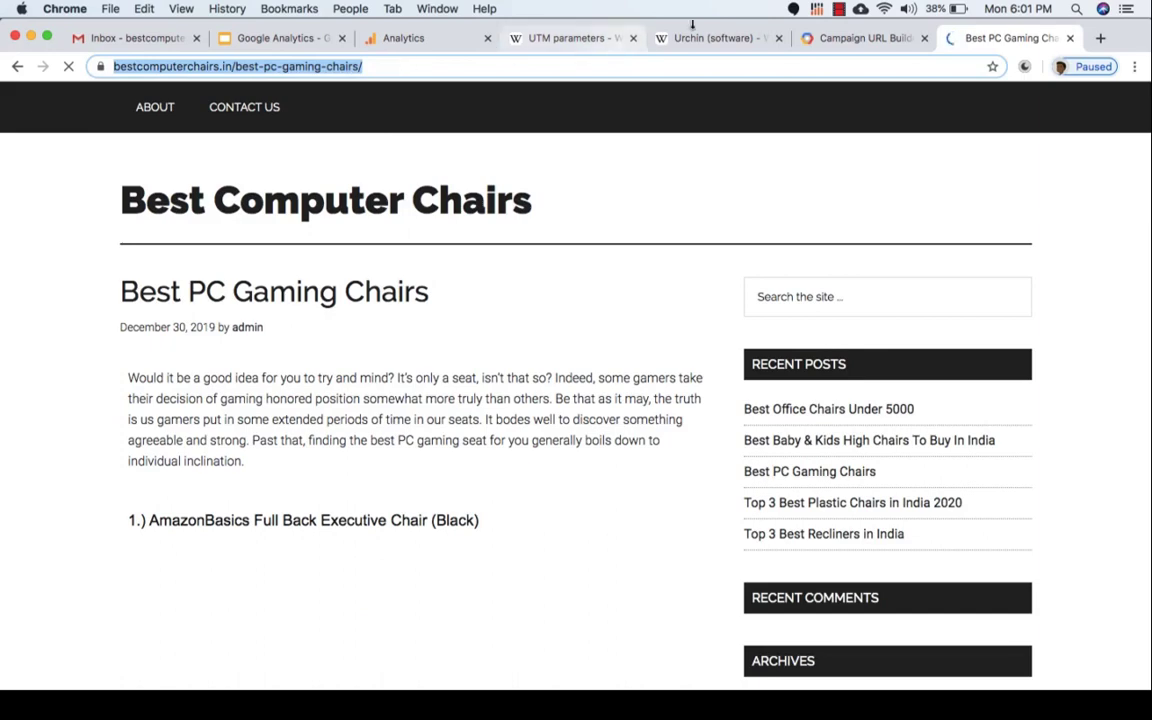
left_click(822, 38)
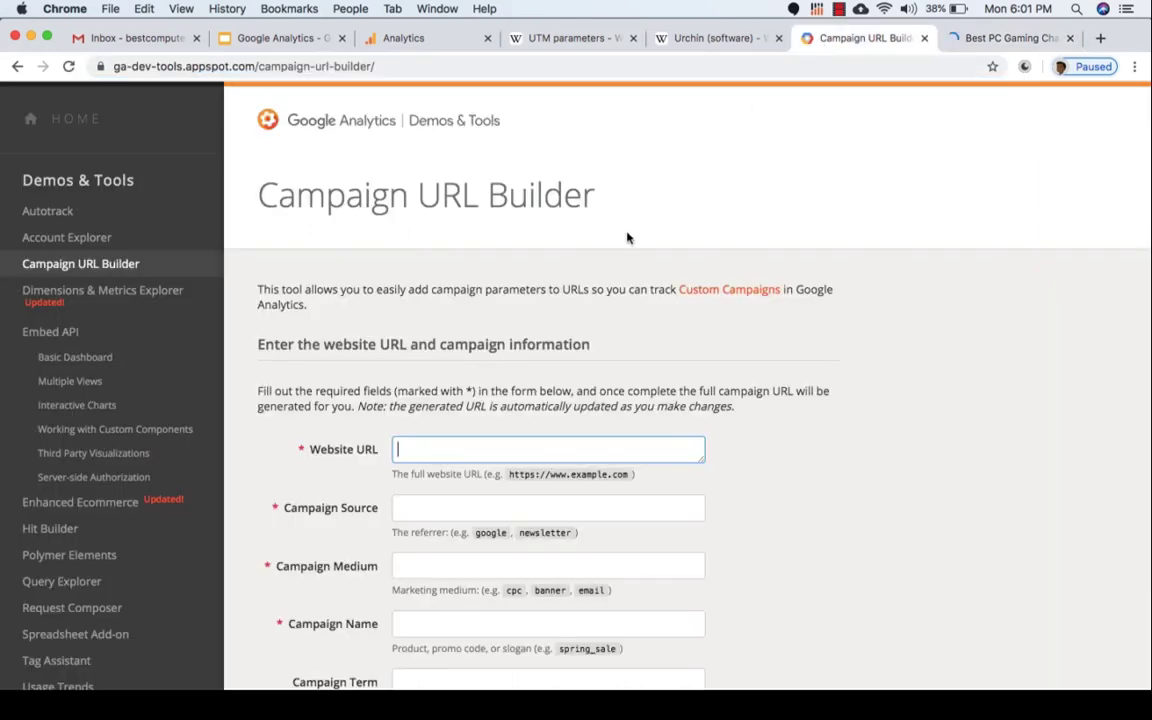
scroll(615, 245, "down", 2)
- Fill the builder with the copied post URL, source Social, medium Facebook and name bpc
key("super+v")
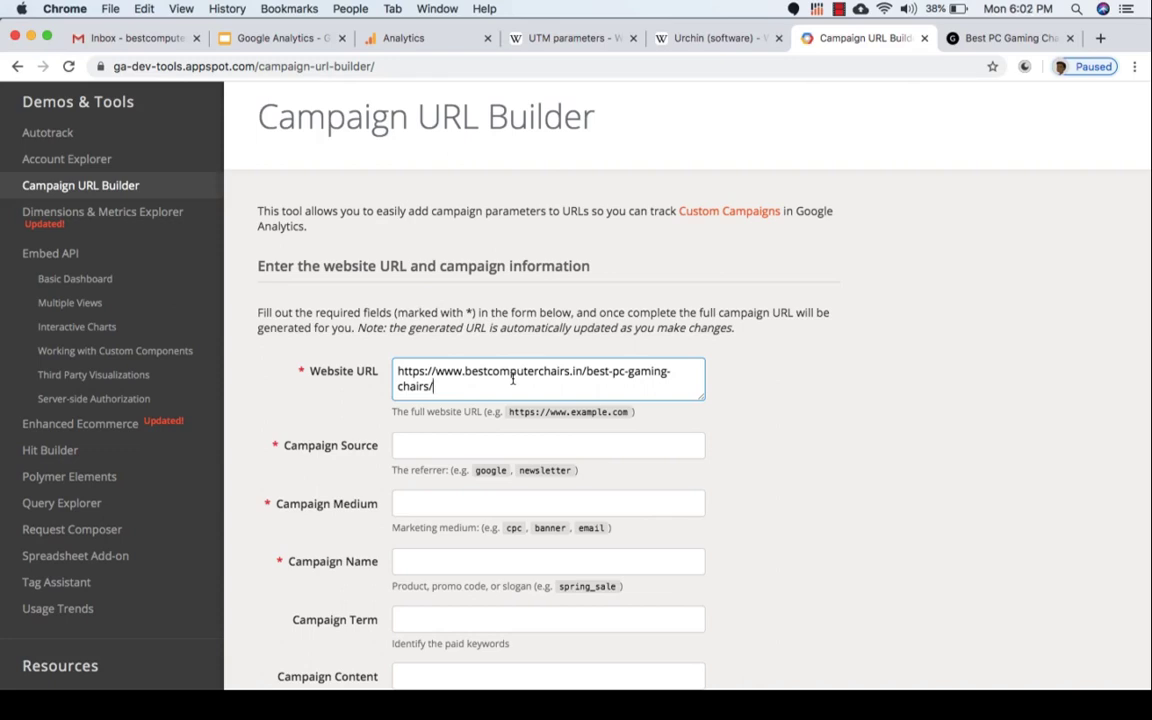
scroll(478, 436, "down", 1)
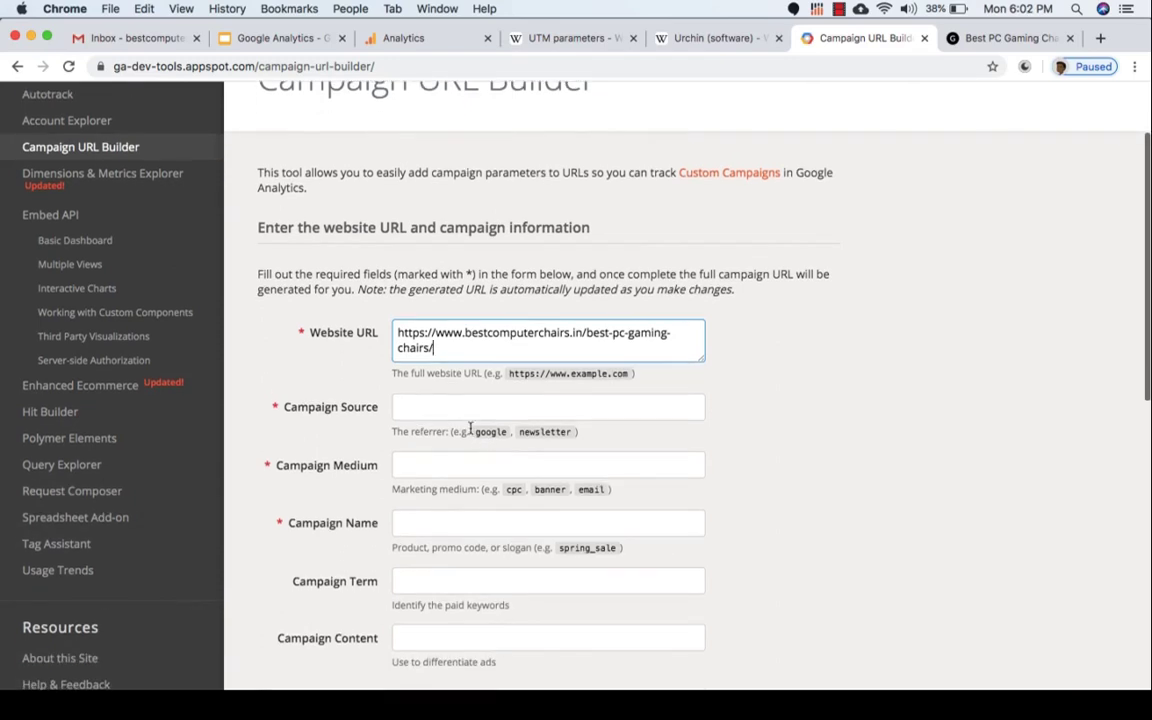
left_click(468, 406)
type("So")
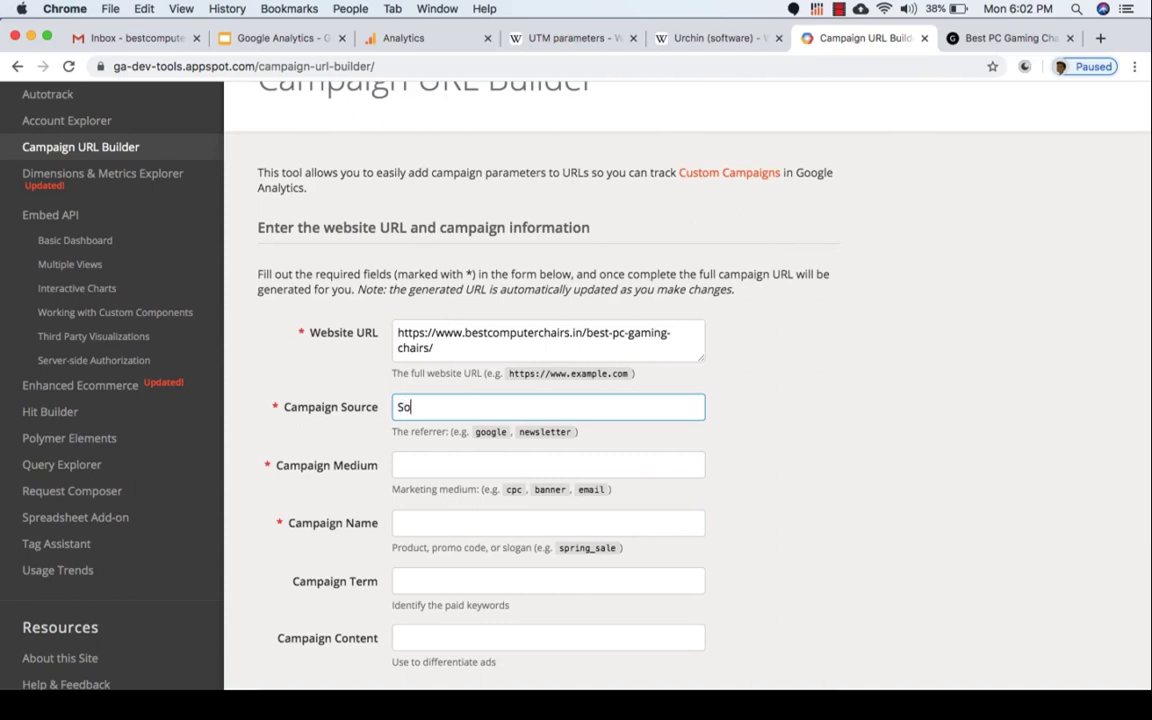
type("cial")
left_click(416, 466)
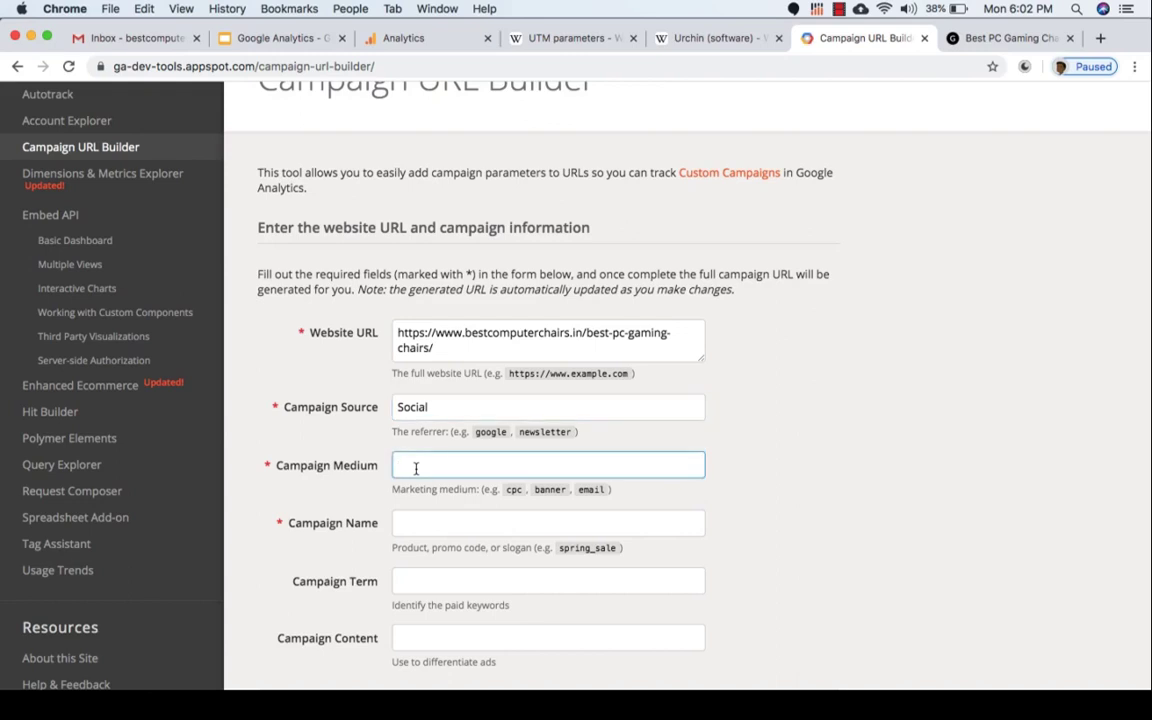
type("Facebook")
left_click(418, 518)
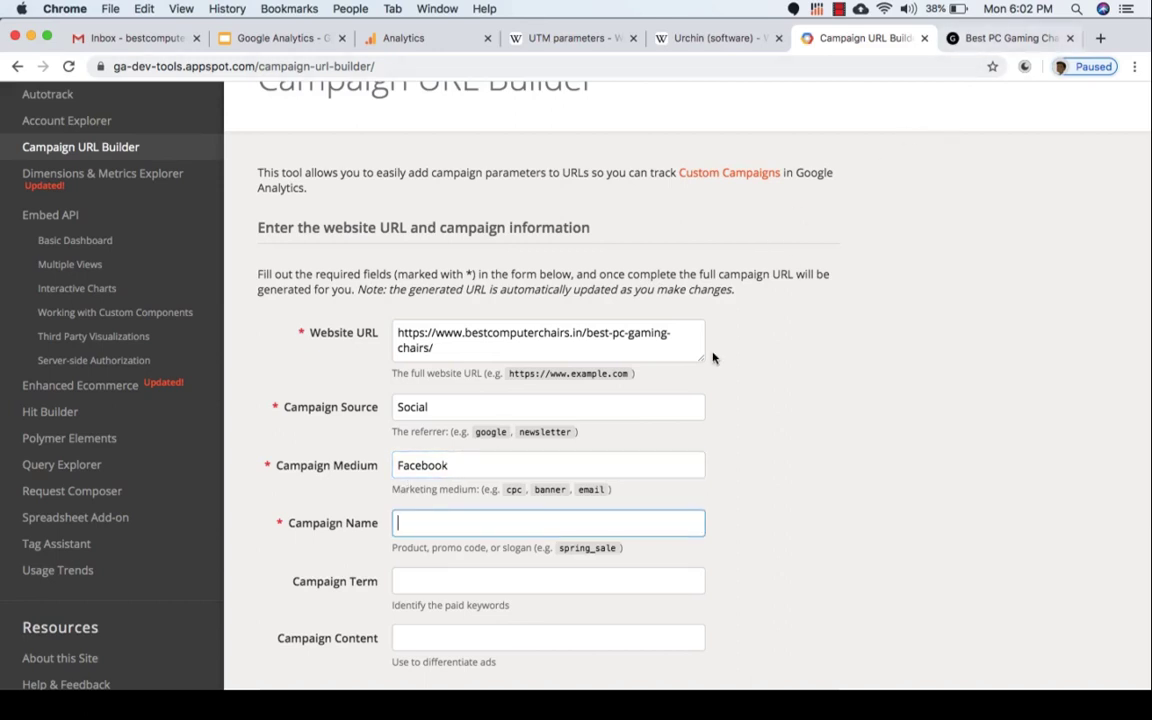
type("bpc")
- Select the full generated campaign URL
scroll(694, 406, "down", 2)
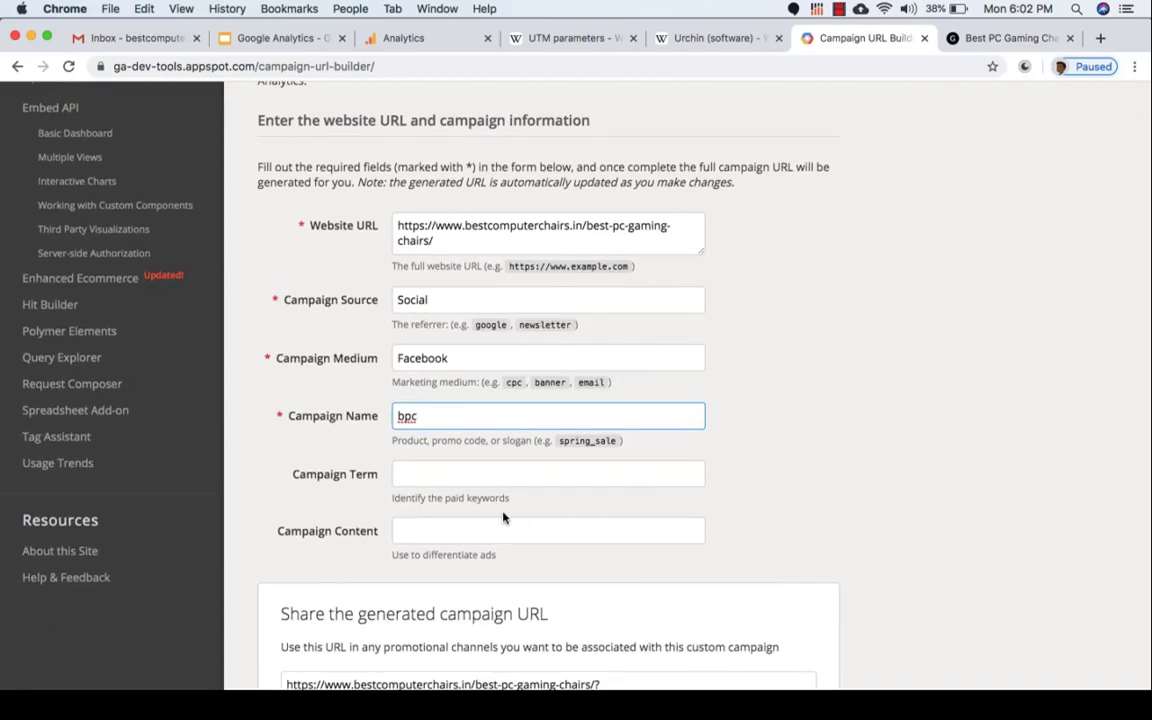
scroll(510, 519, "down", 1)
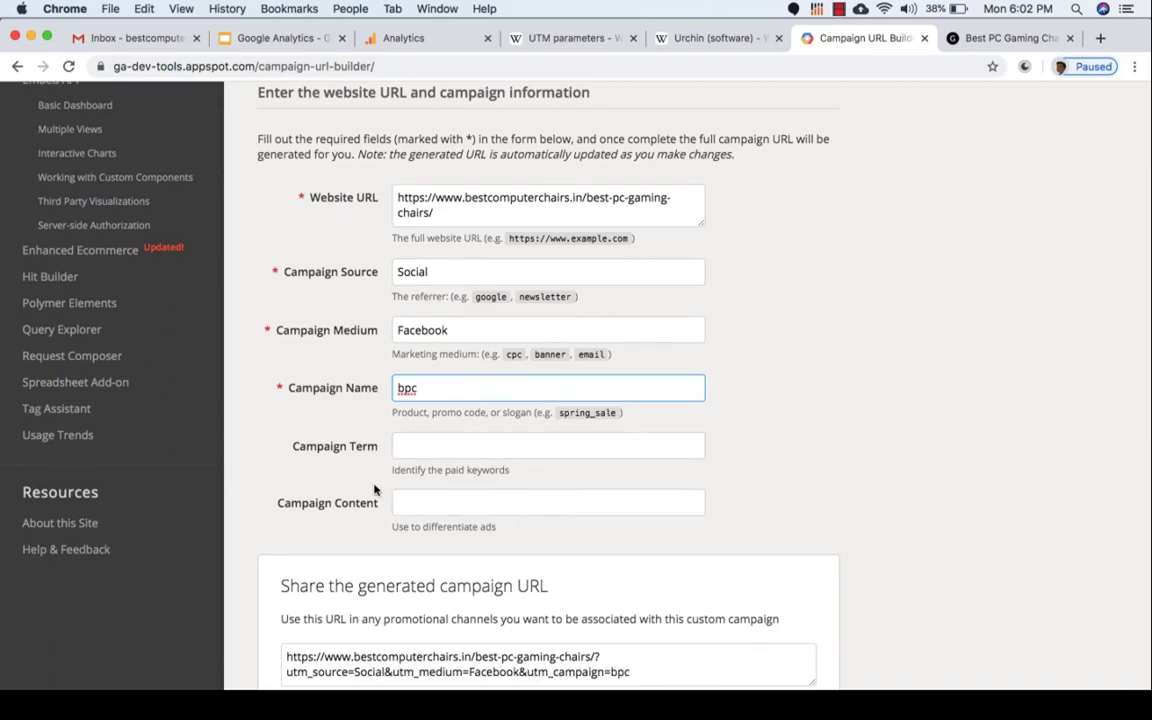
scroll(376, 489, "down", 2)
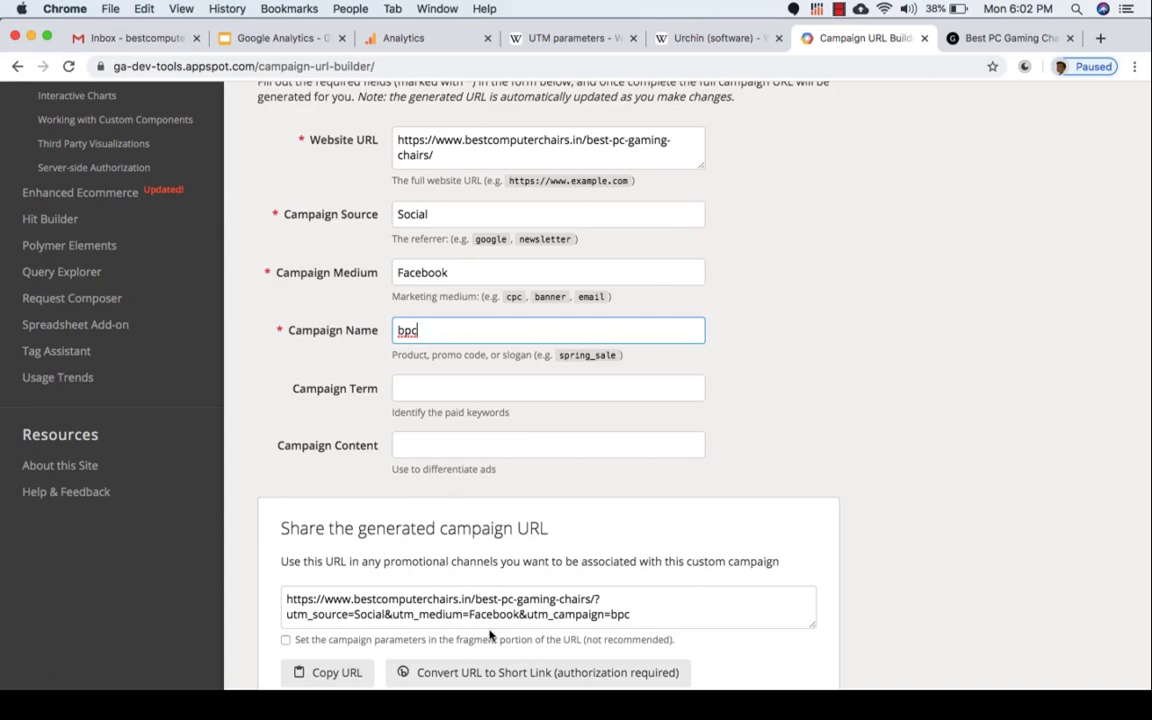
left_click(517, 612)
triple_click(517, 612)
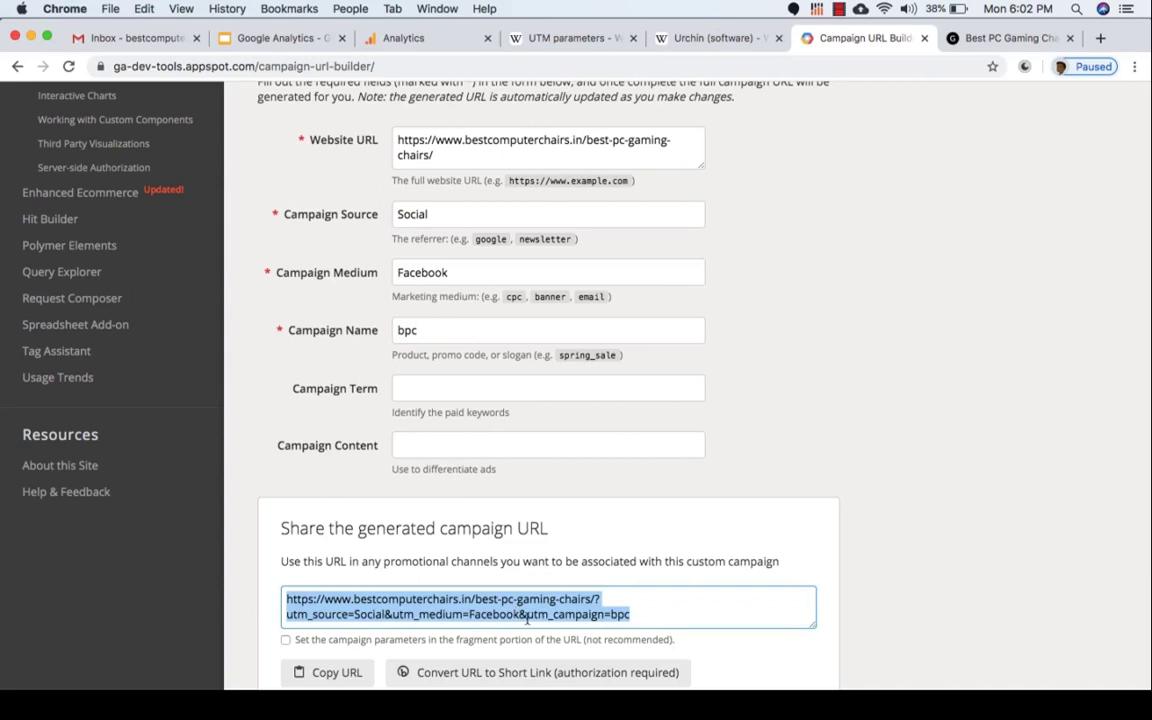
scroll(494, 620, "down", 2)
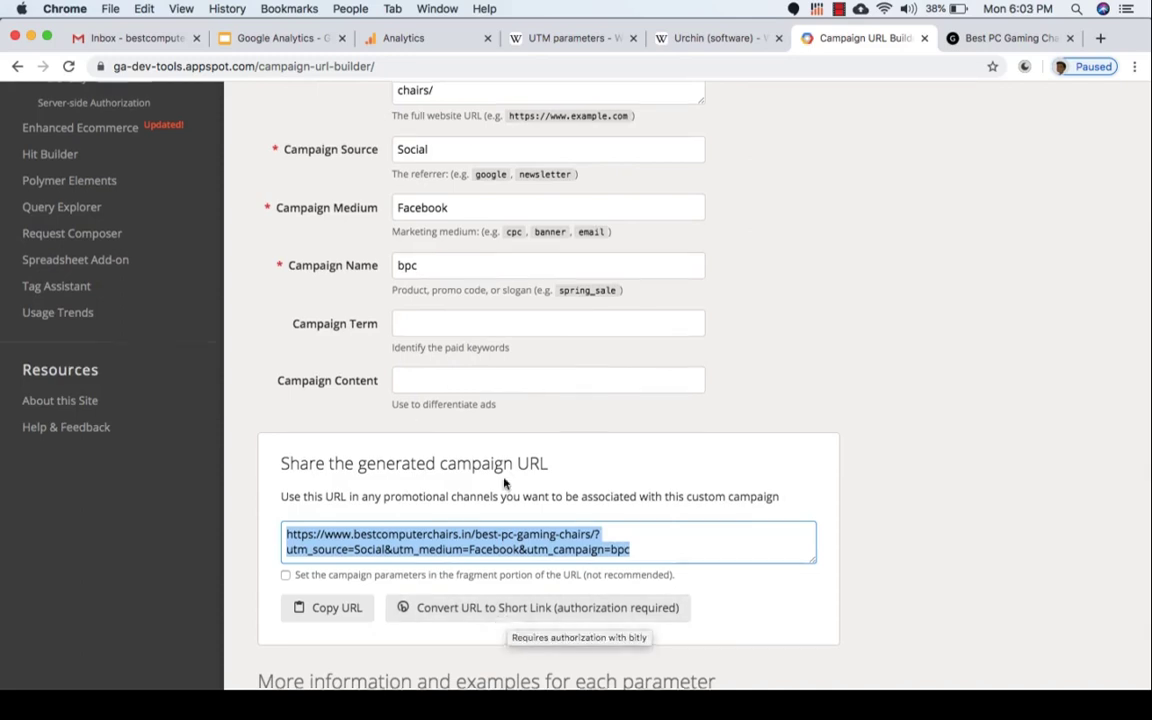
- Change the campaign medium from Facebook to Twitter, then to Email
scroll(453, 428, "up", 1)
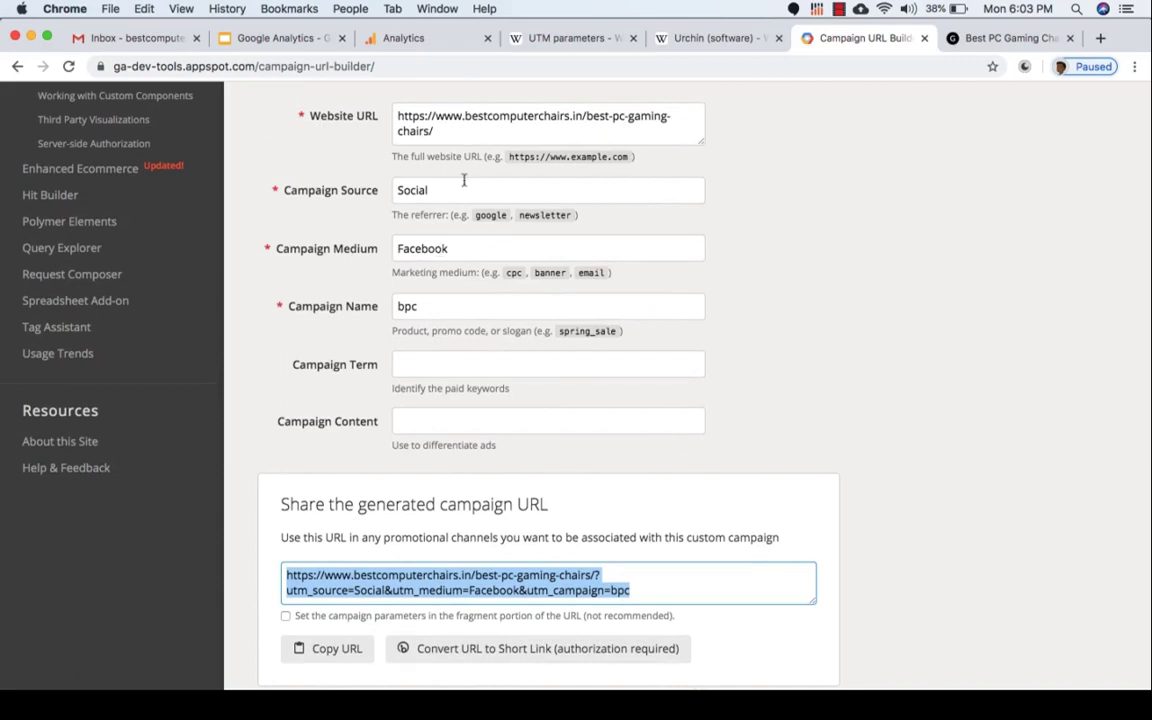
double_click(423, 247)
type("Twitter")
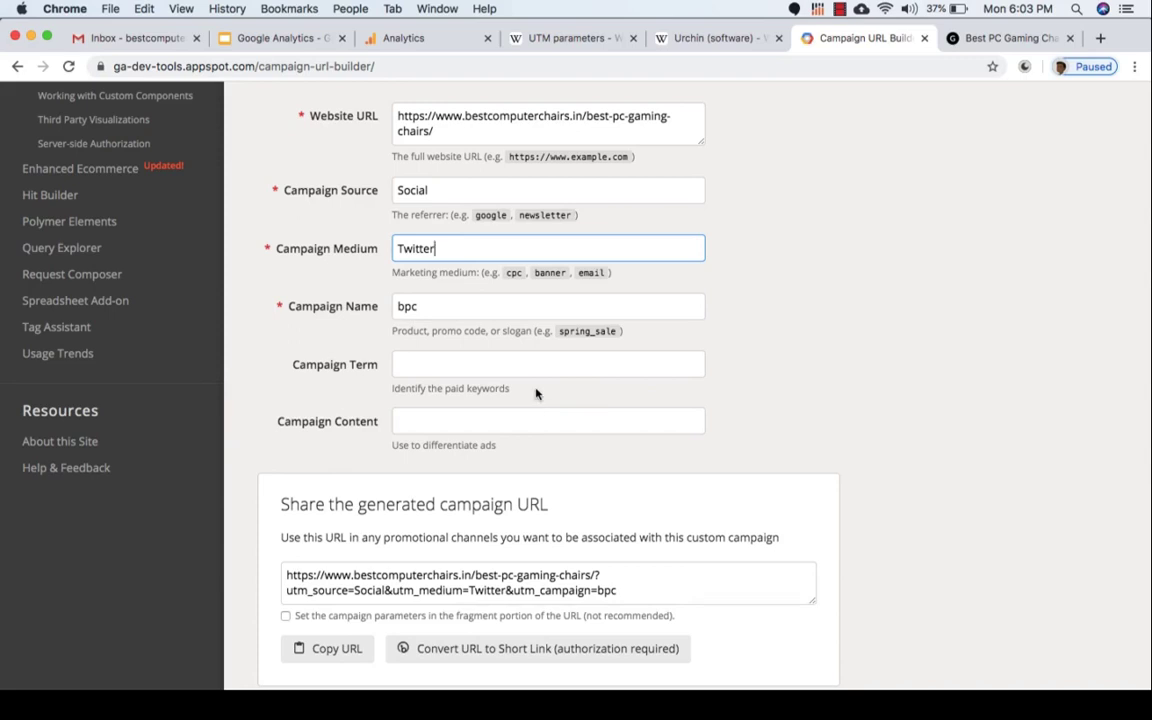
key("super+Left")
key("shift+super+Right")
type("Emi")
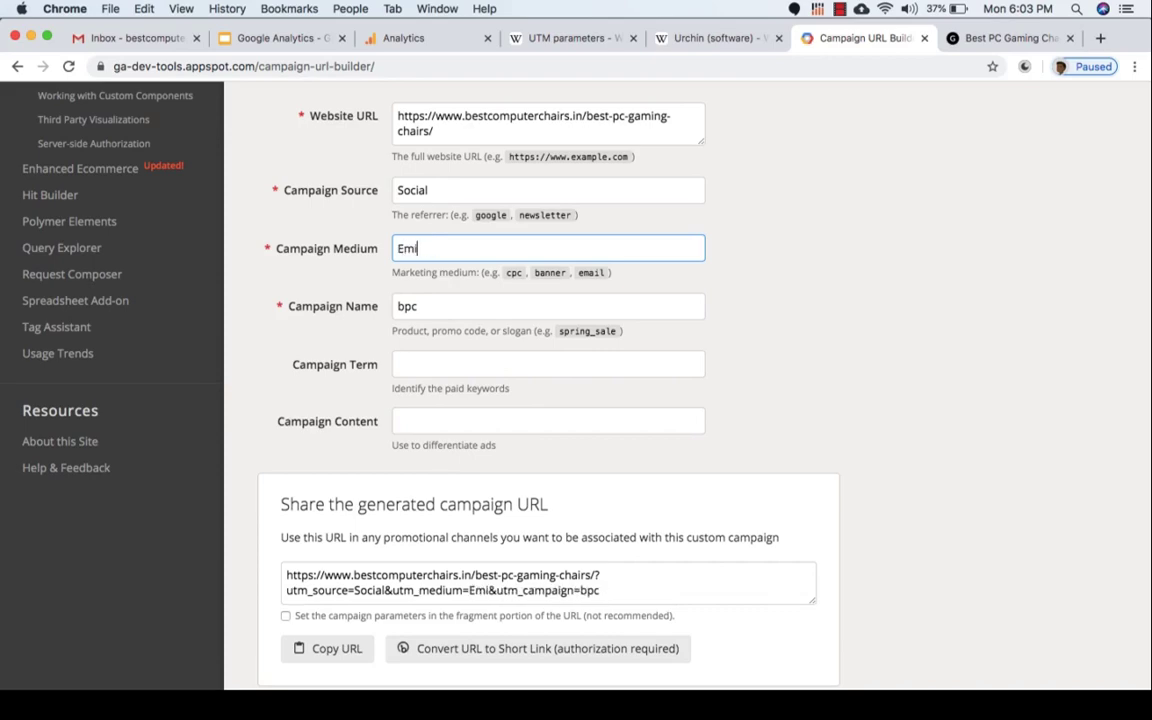
key("BackSpace")
type("ail")
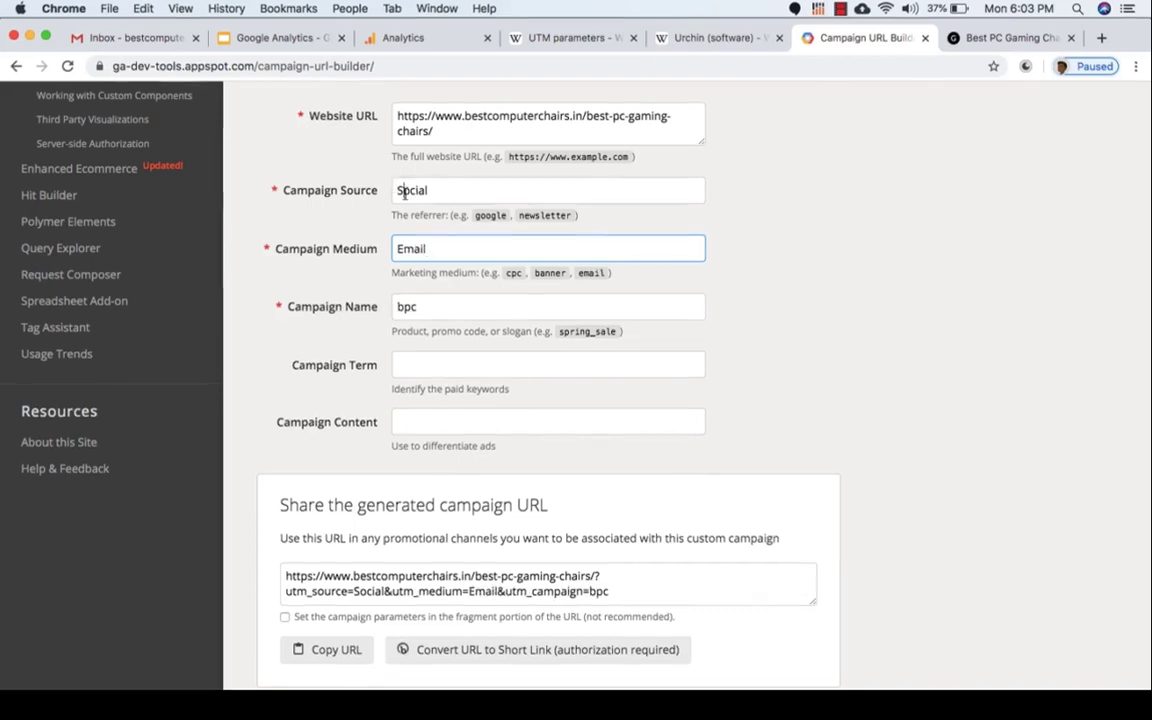
- Settle on campaign source Paid and medium display, then switch back to Google Analytics
double_click(404, 193)
type("Subsc")
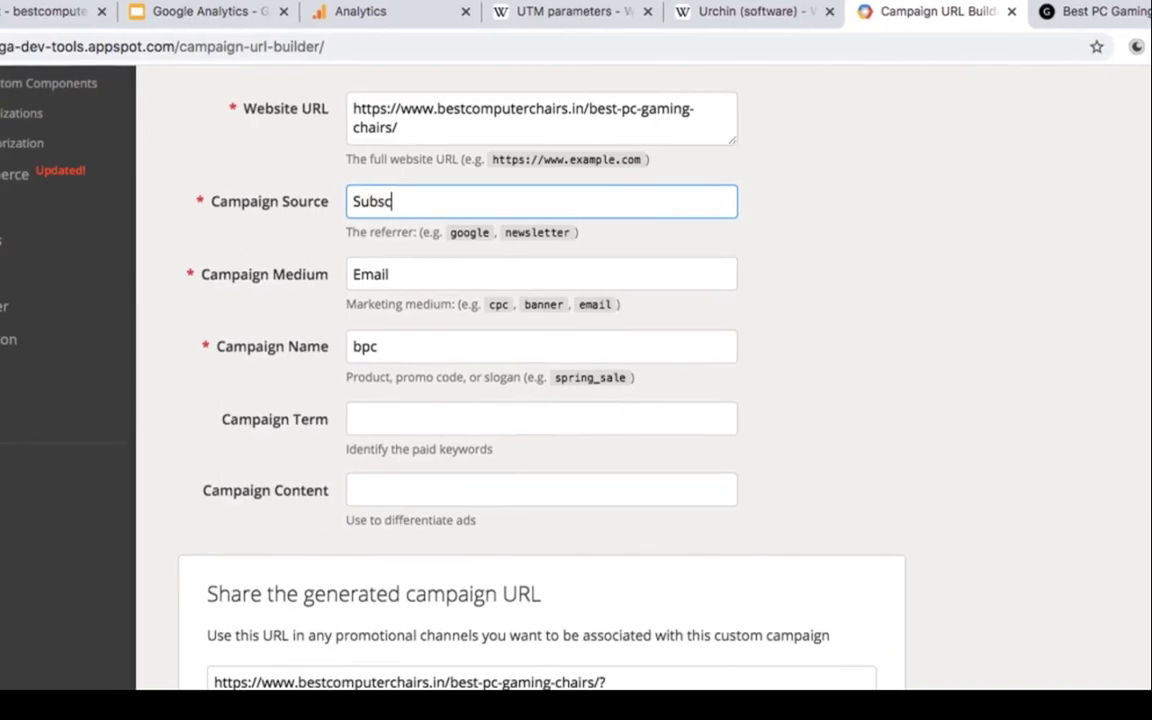
type("ribers")
double_click(381, 211)
type("Paid")
double_click(374, 276)
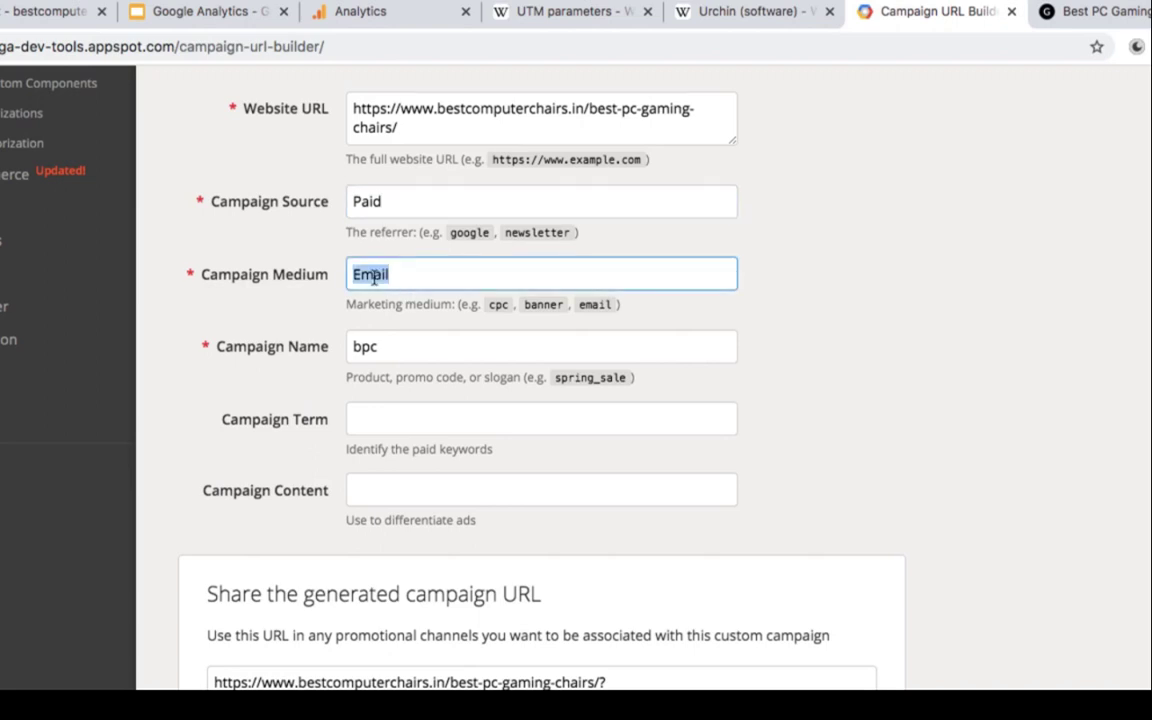
type("serp")
double_click(367, 272)
type("display")
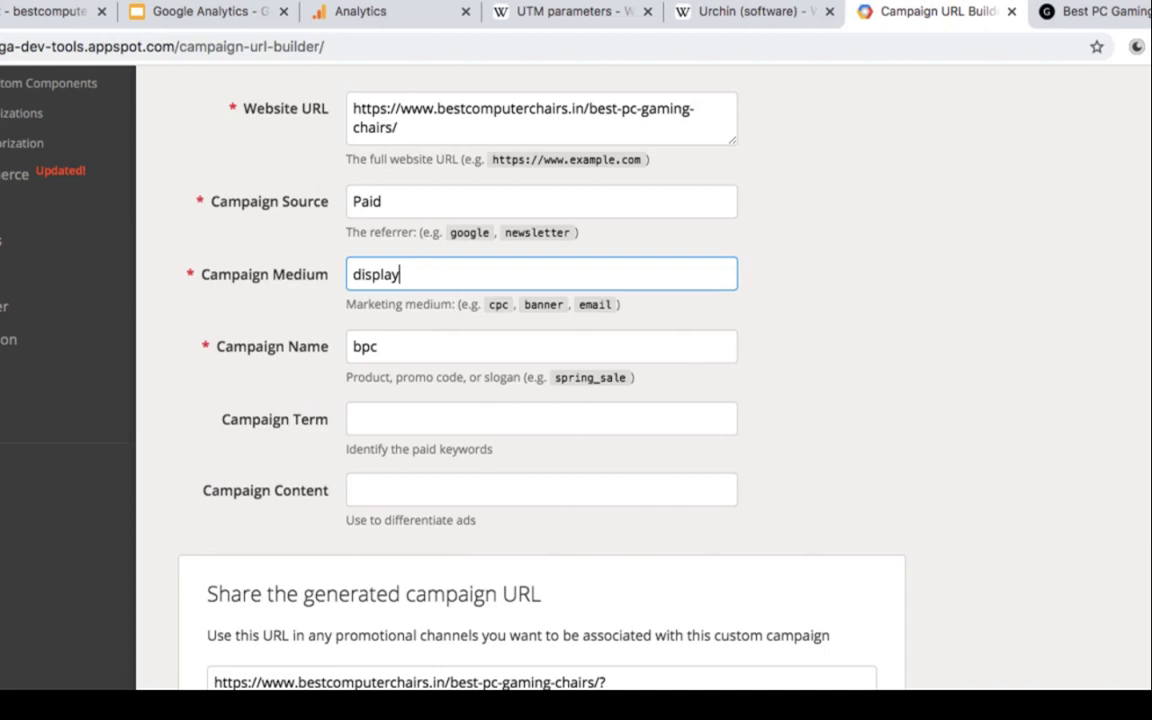
left_click(395, 11)
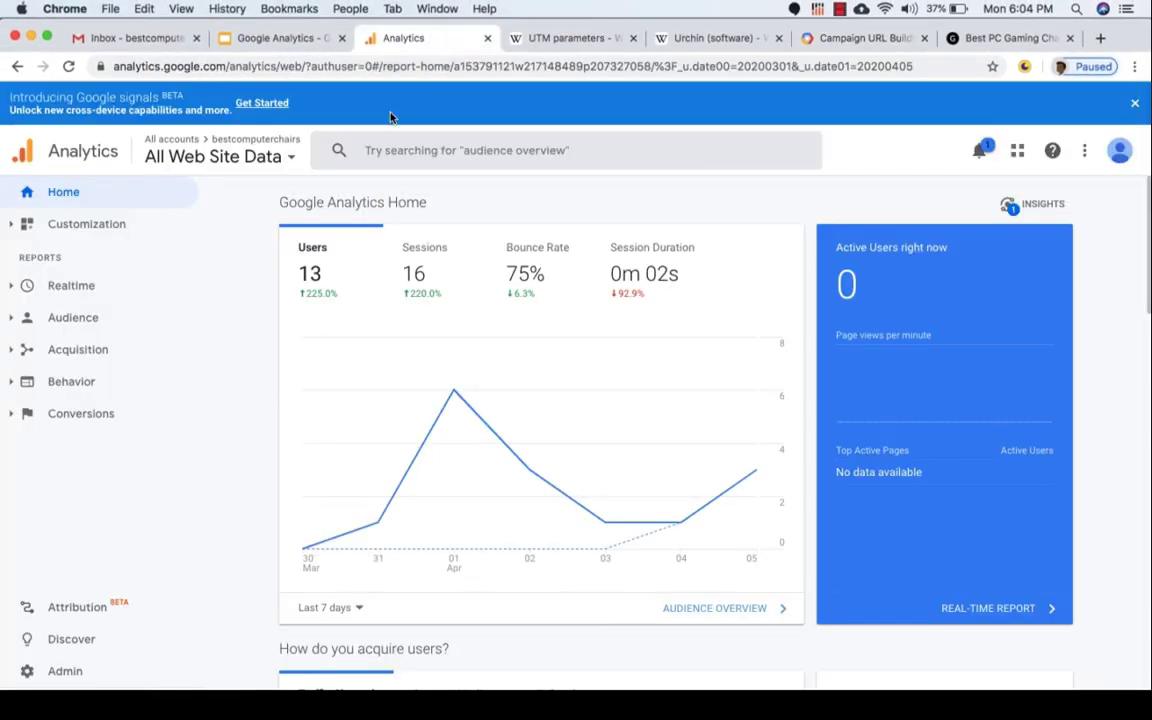
- Open the All Campaigns report under Acquisition > Campaigns
left_click(90, 349)
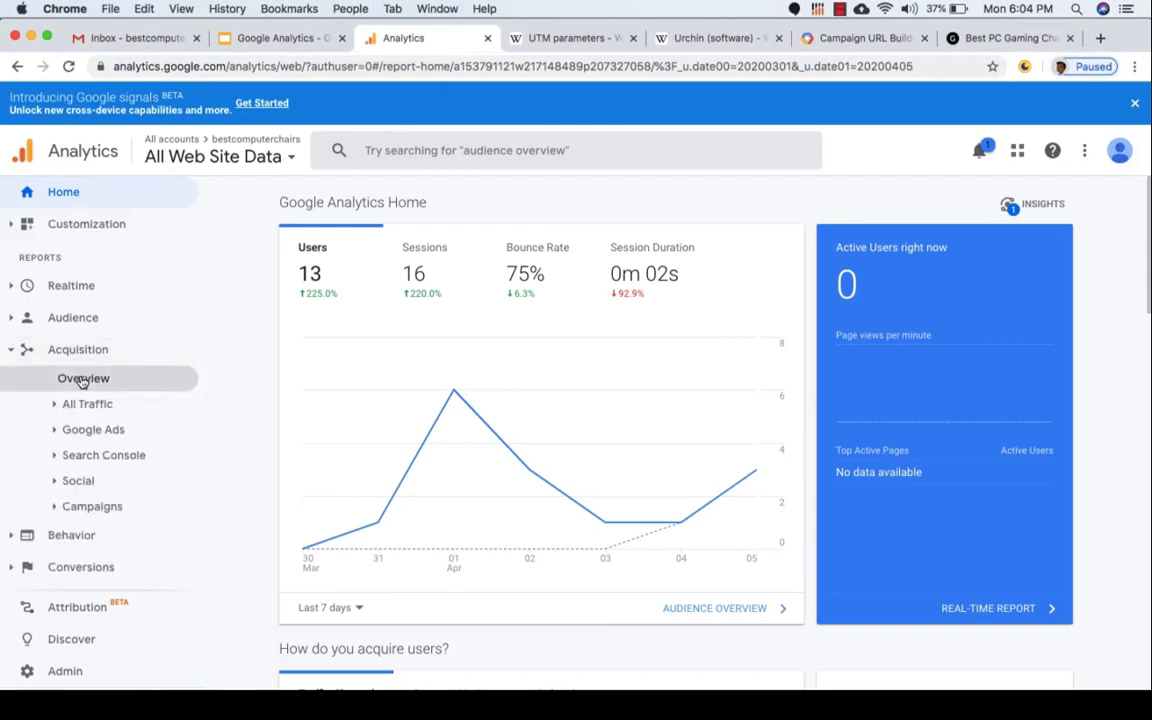
left_click(83, 379)
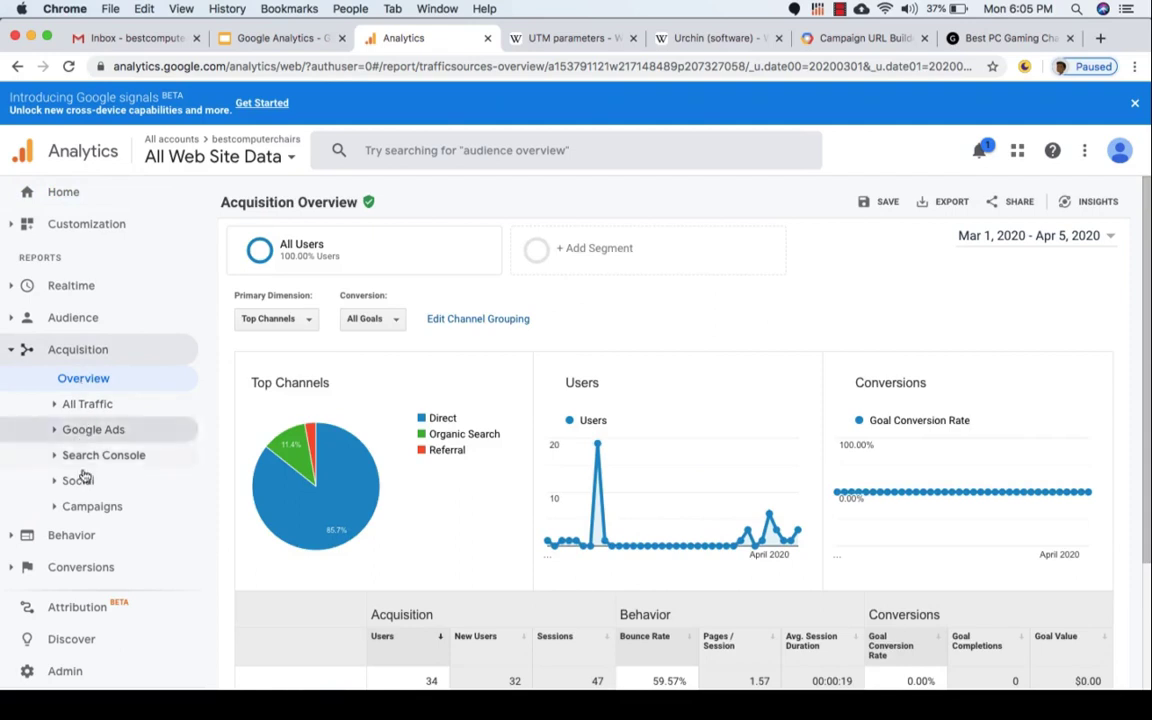
left_click(88, 508)
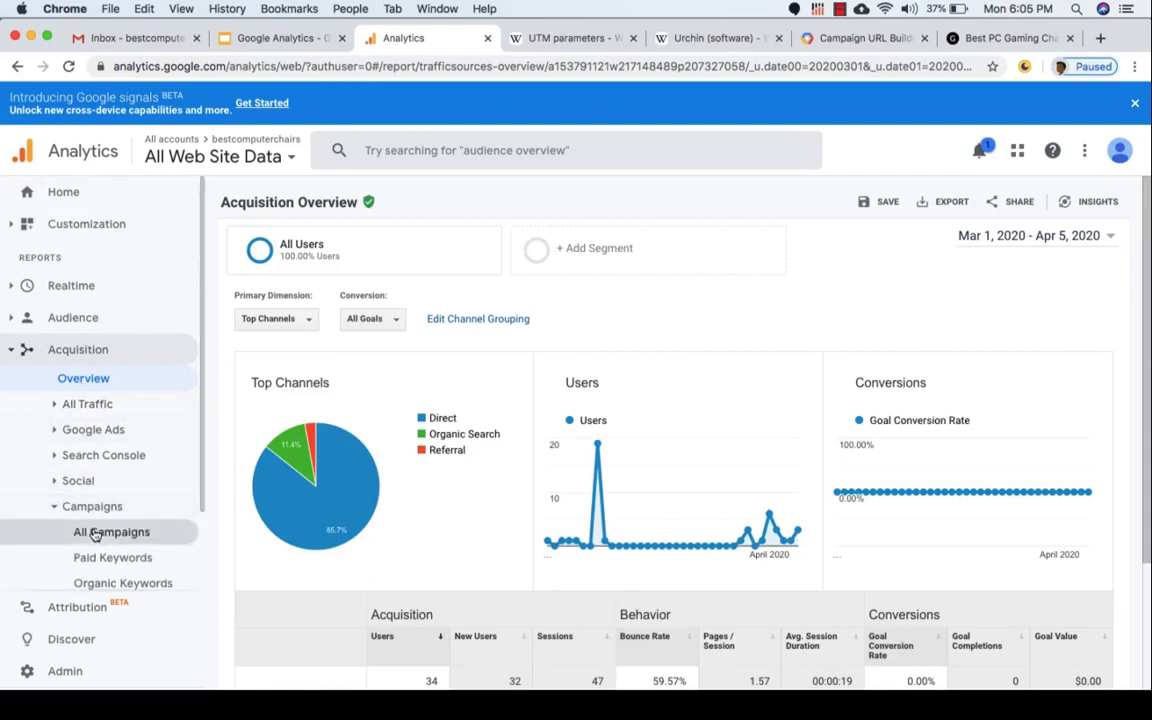
left_click(95, 533)
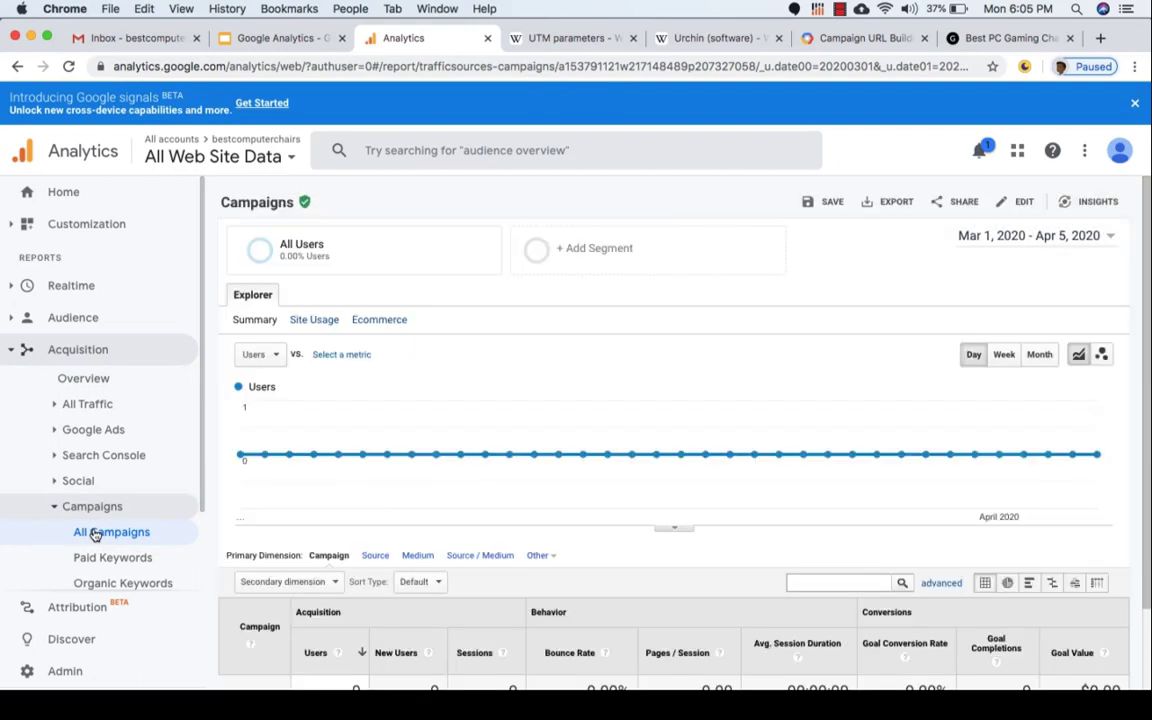
scroll(304, 540, "down", 3)
scroll(304, 540, "down", 1)
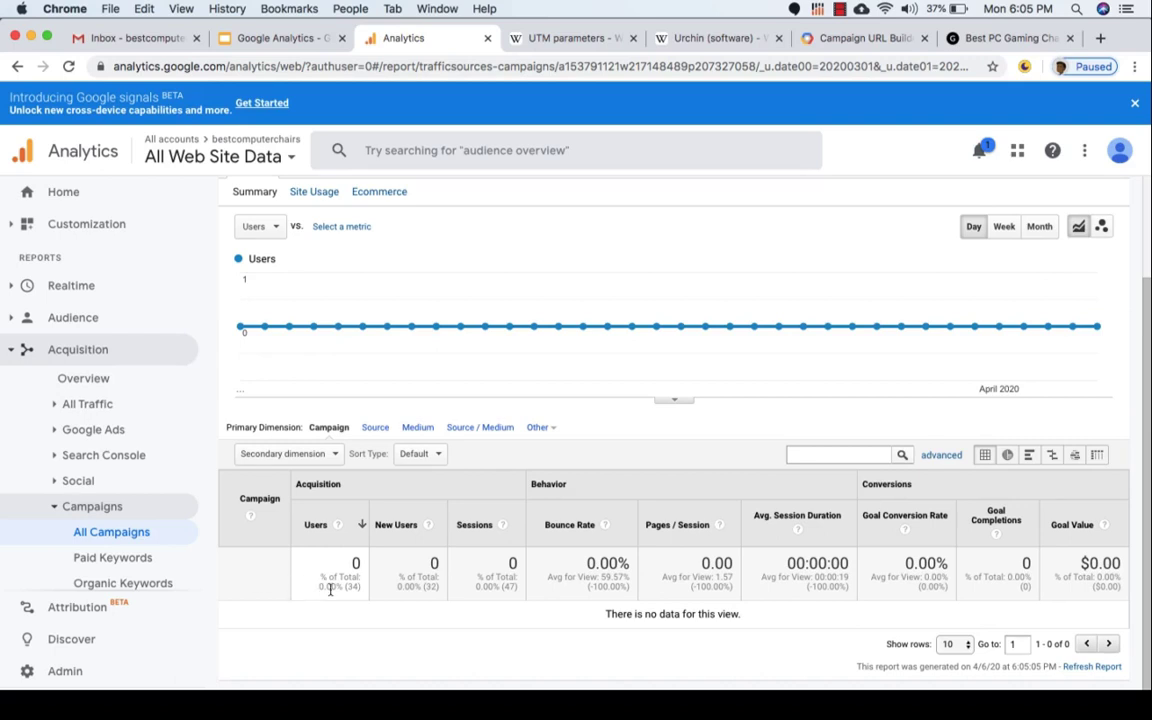
- Set the primary dimension to Medium and add City ID as secondary dimension
left_click(377, 428)
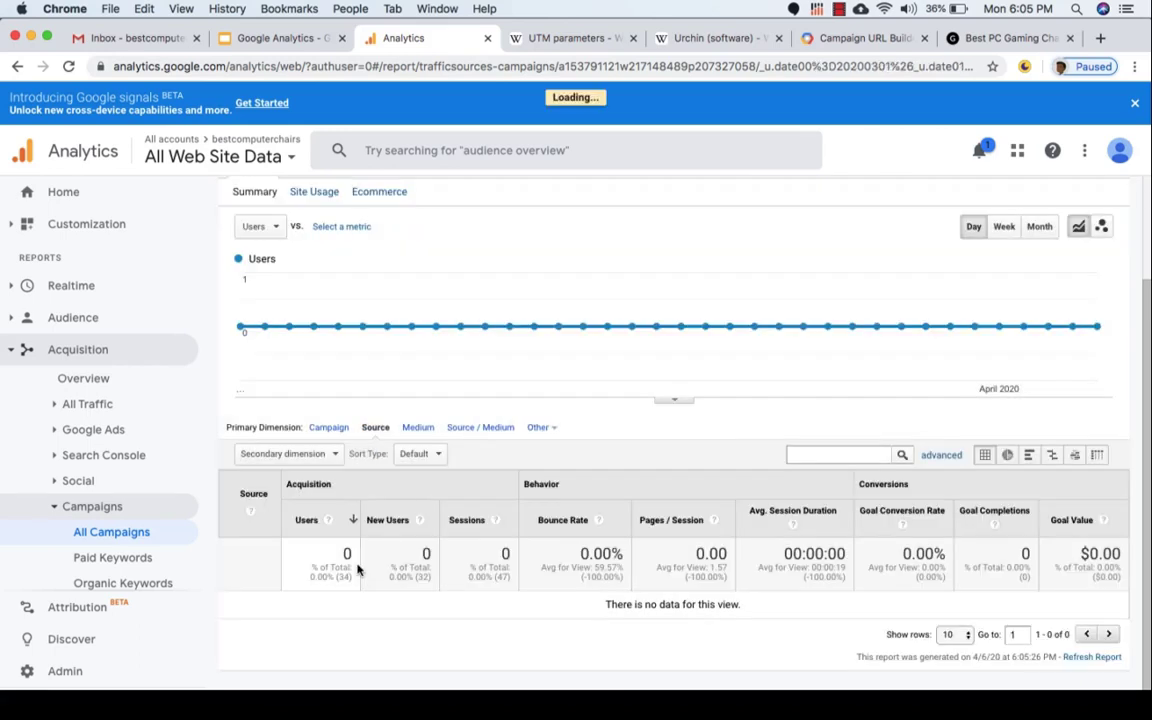
left_click(423, 431)
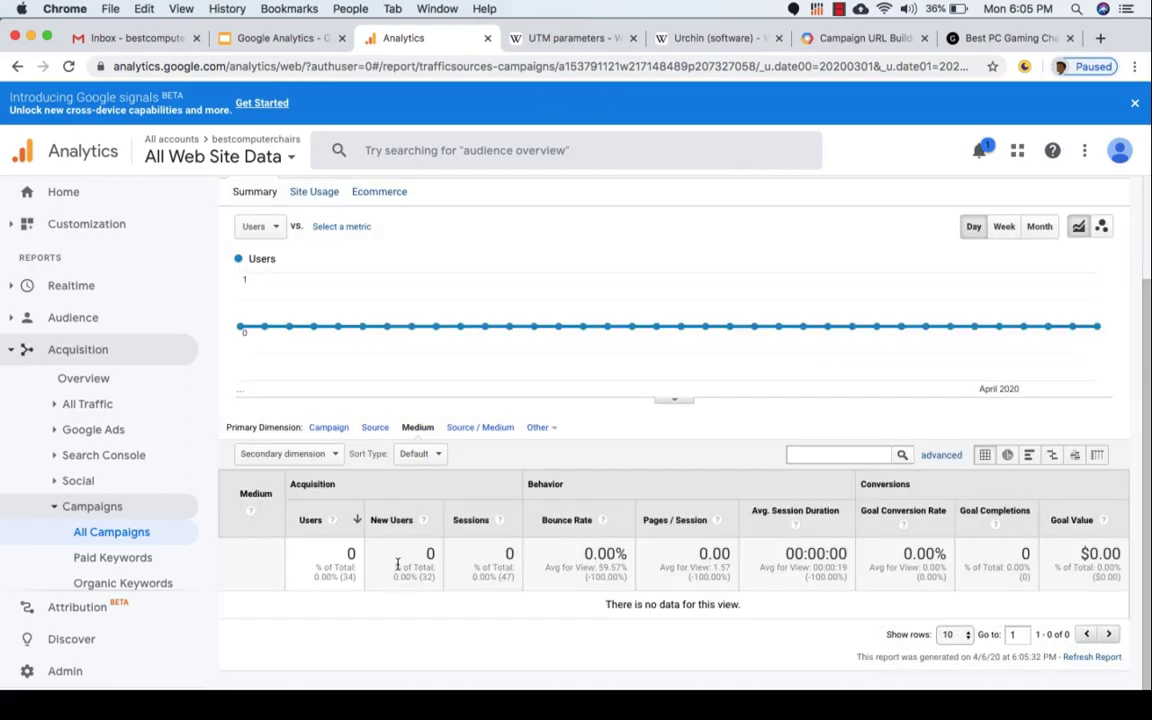
left_click(335, 456)
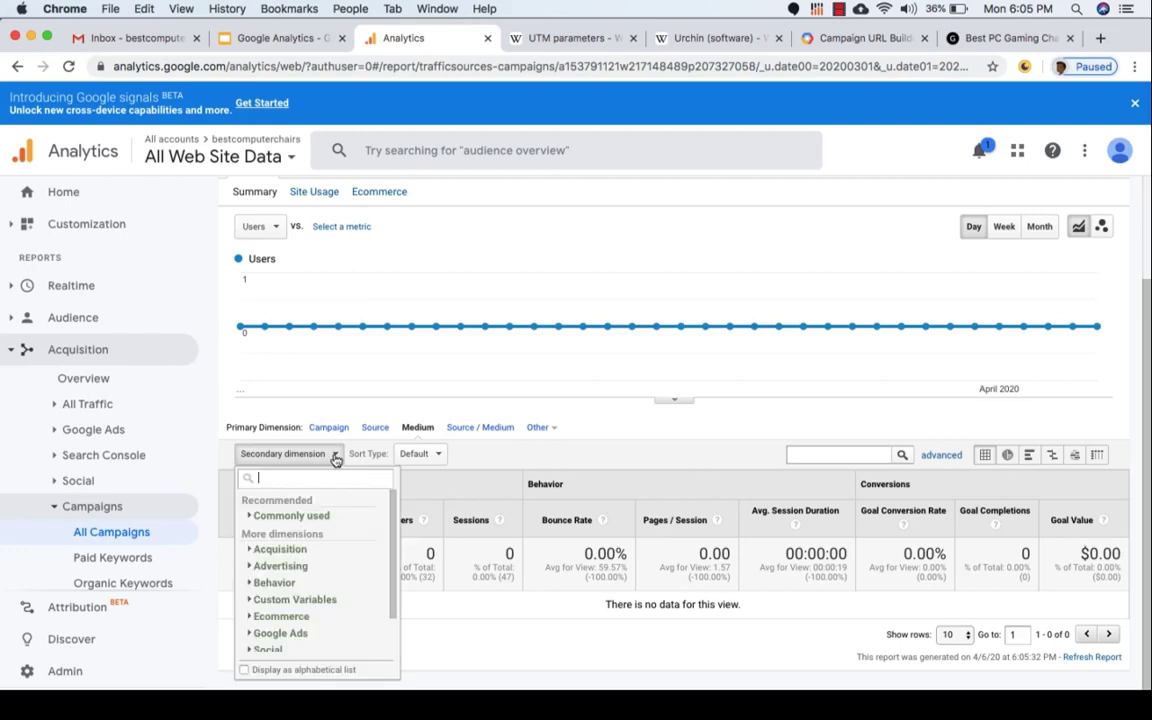
scroll(311, 558, "down", 2)
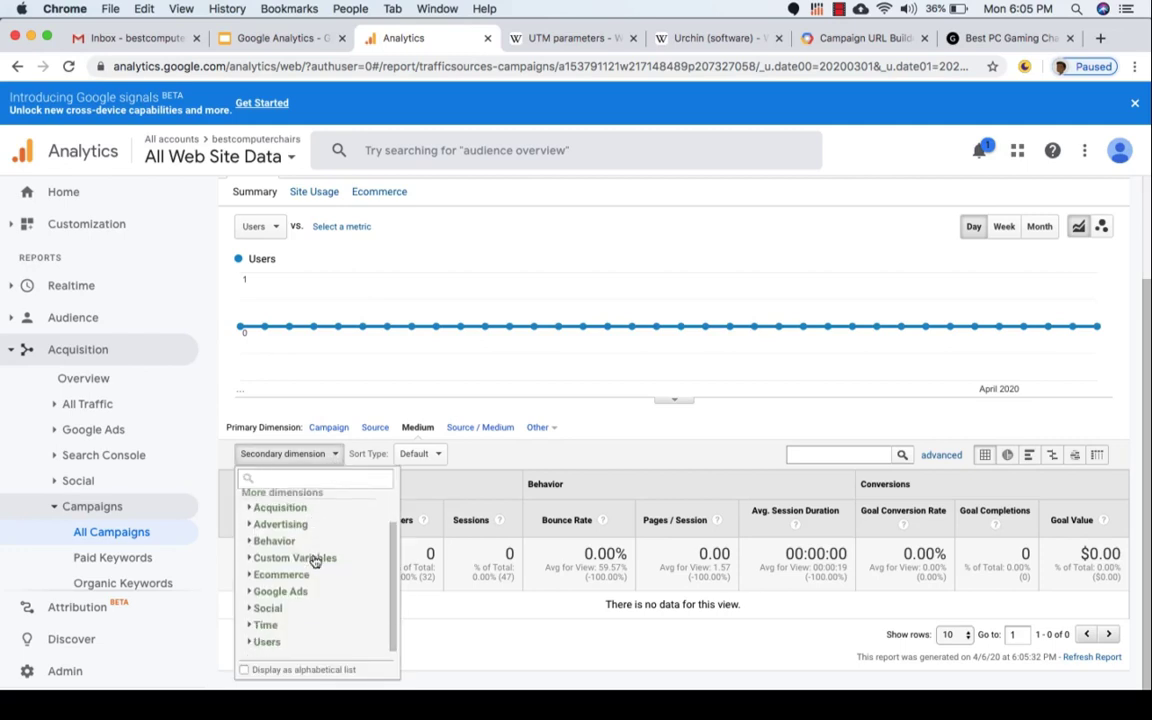
left_click(283, 641)
scroll(288, 620, "down", 3)
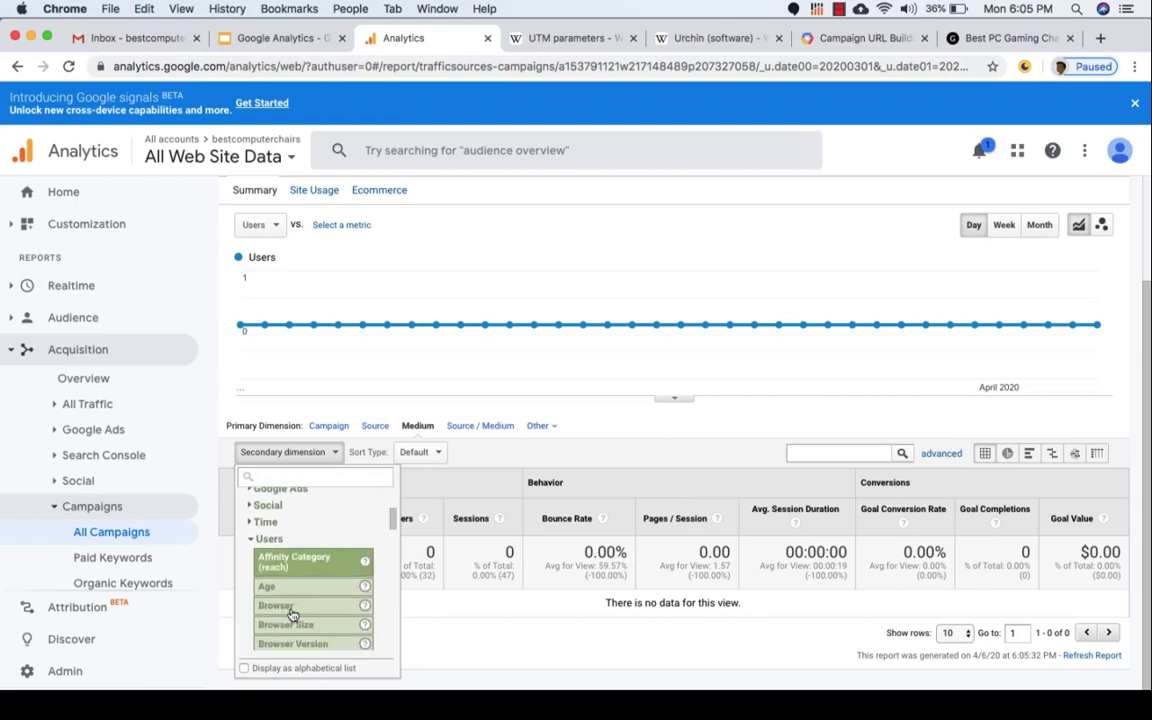
scroll(291, 610, "down", 3)
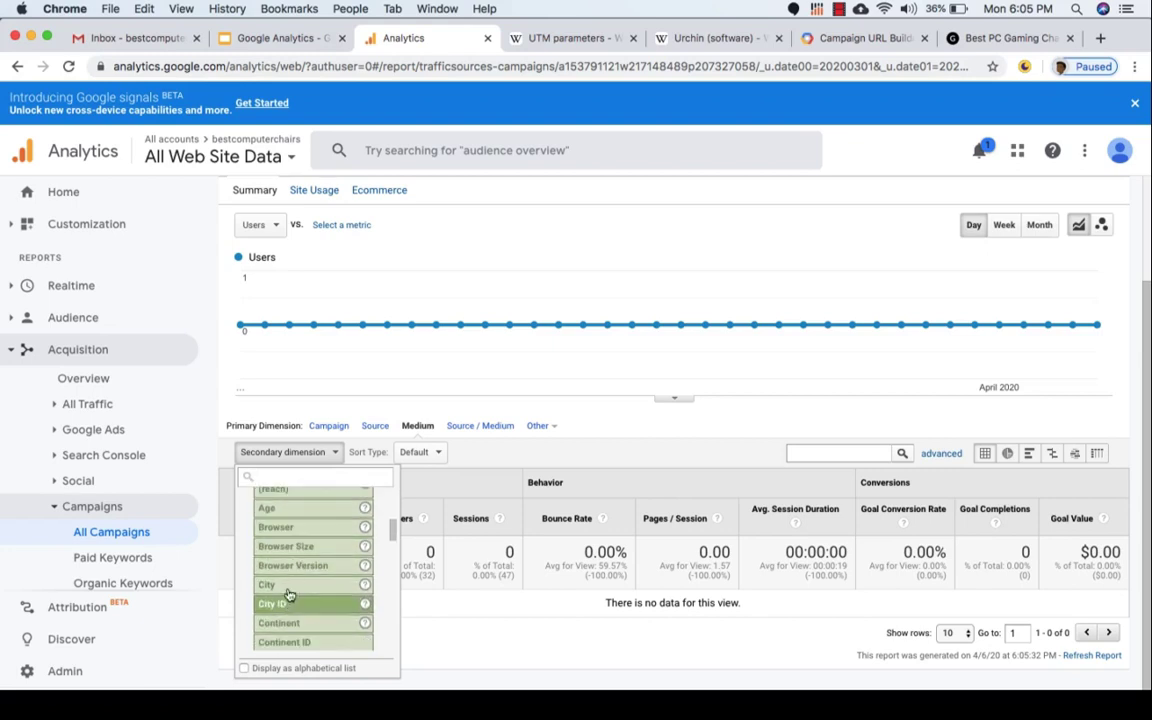
left_click(288, 597)
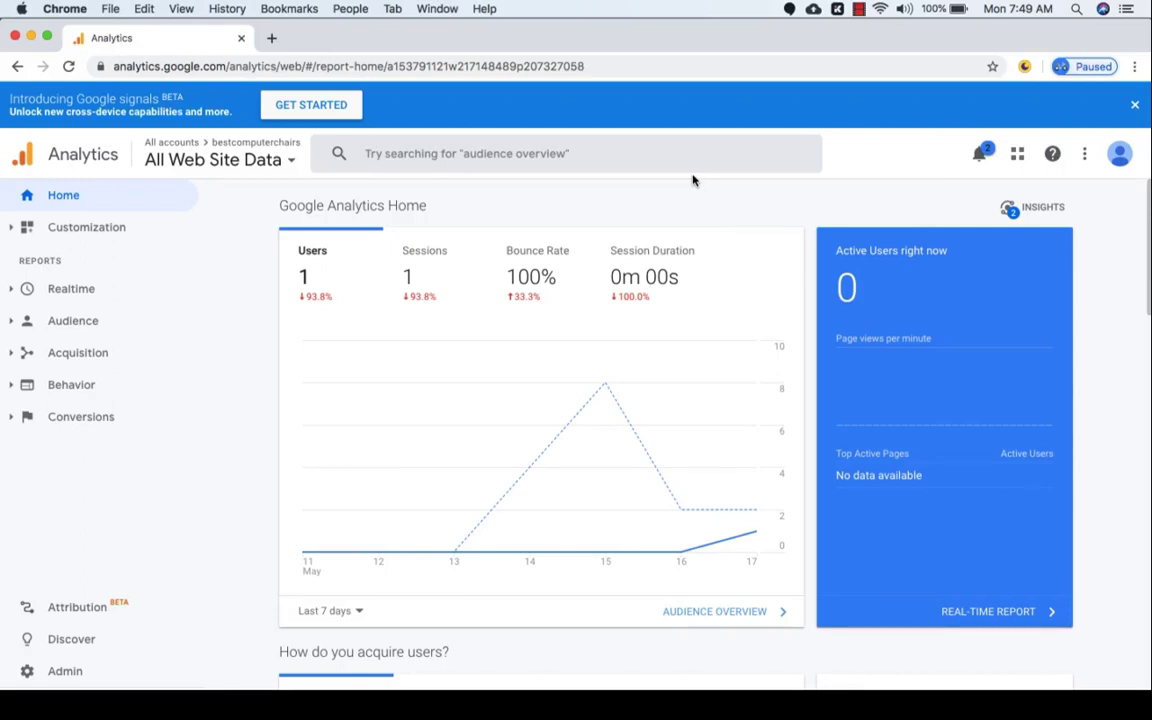
- Open the view's Goals list from the Admin page
left_click(65, 673)
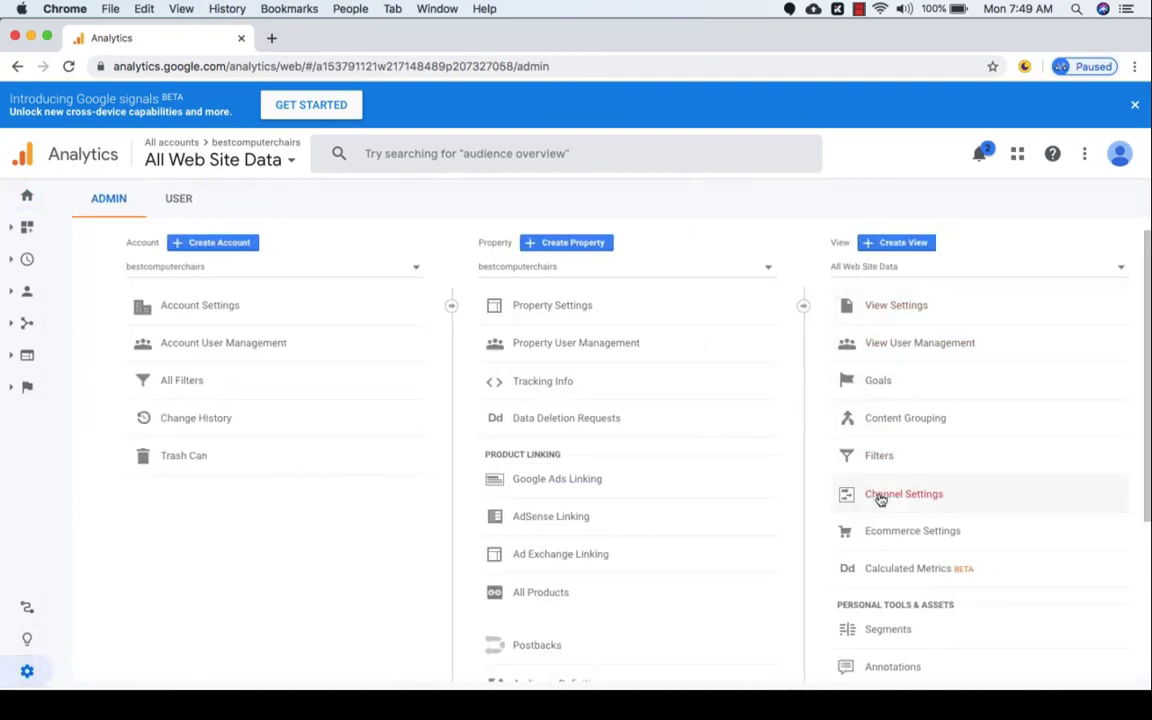
left_click(877, 388)
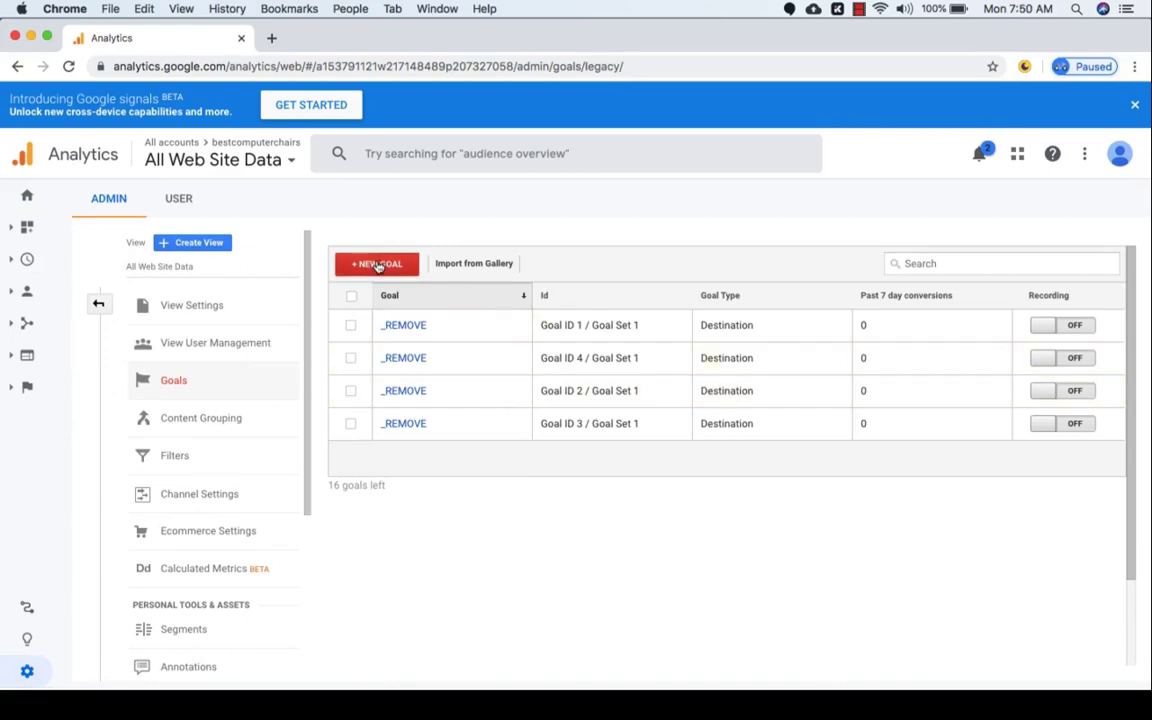
- Start a new goal and look through the goal setup options, first trying Custom
left_click(378, 266)
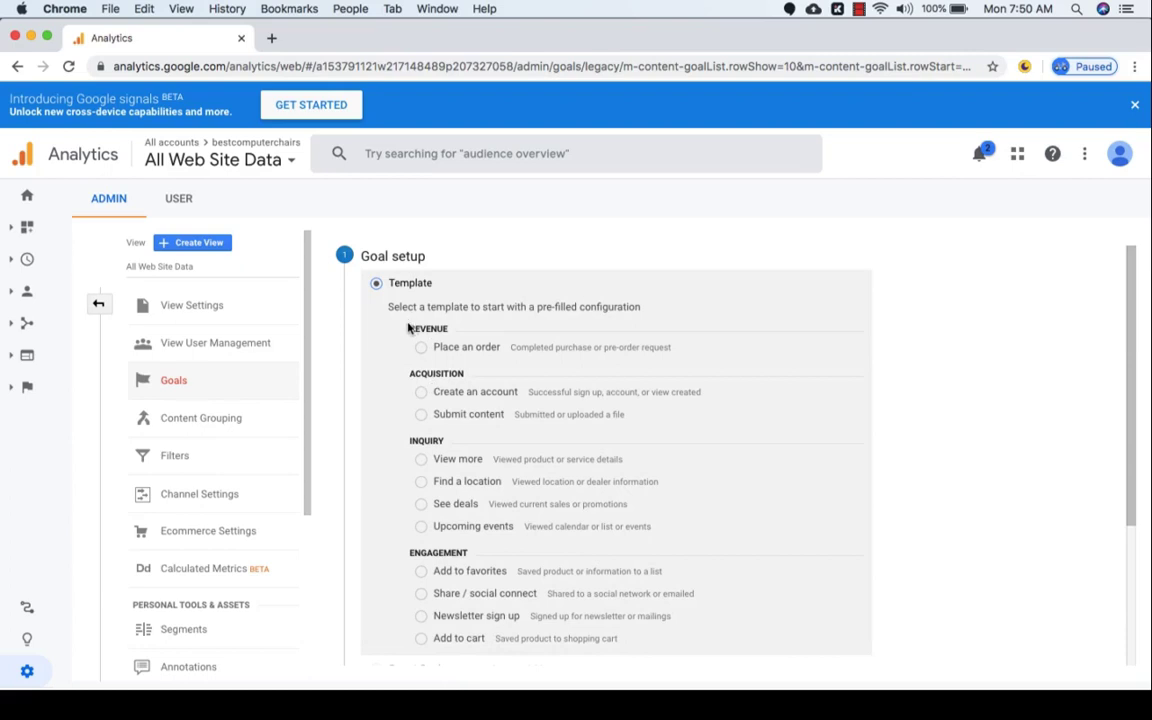
scroll(440, 458, "down", 2)
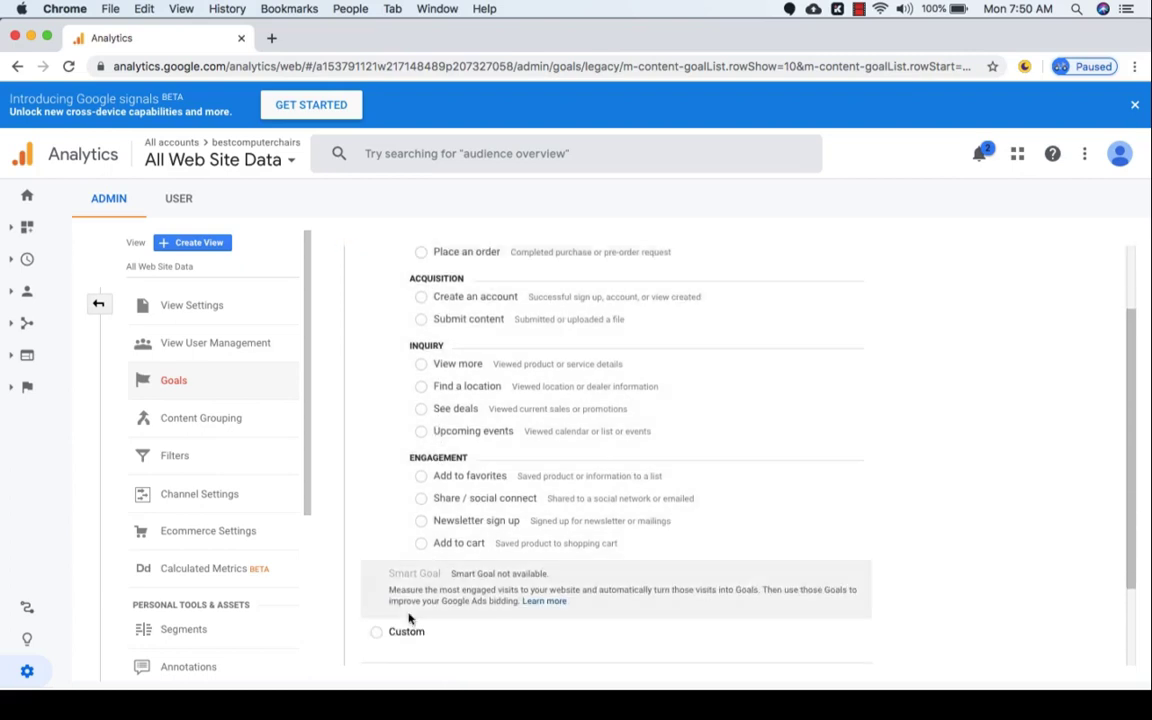
left_click(377, 633)
scroll(379, 638, "up", 2)
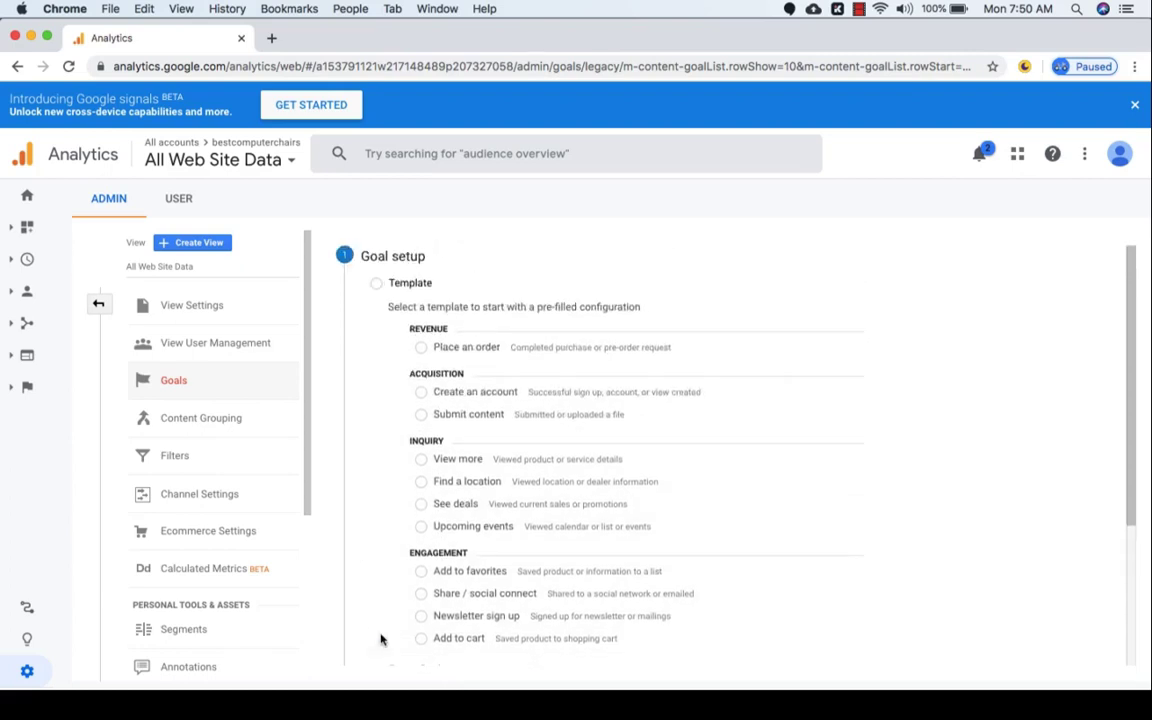
scroll(379, 638, "down", 1)
scroll(441, 396, "up", 1)
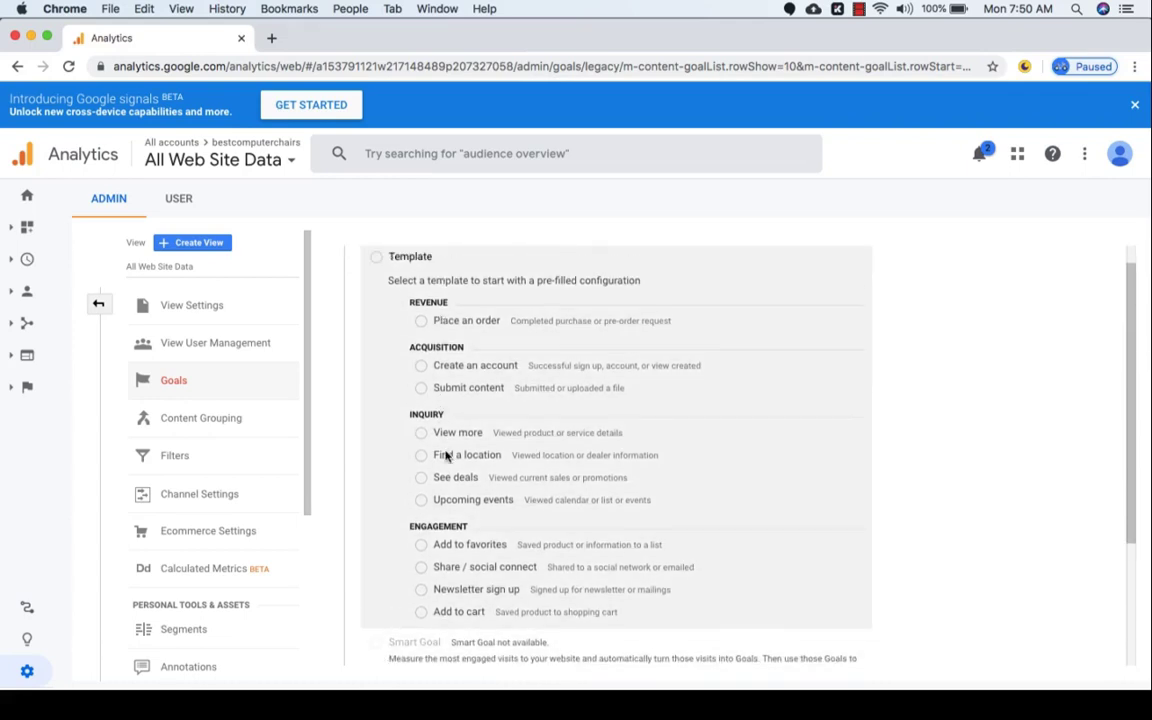
scroll(445, 455, "up", 1)
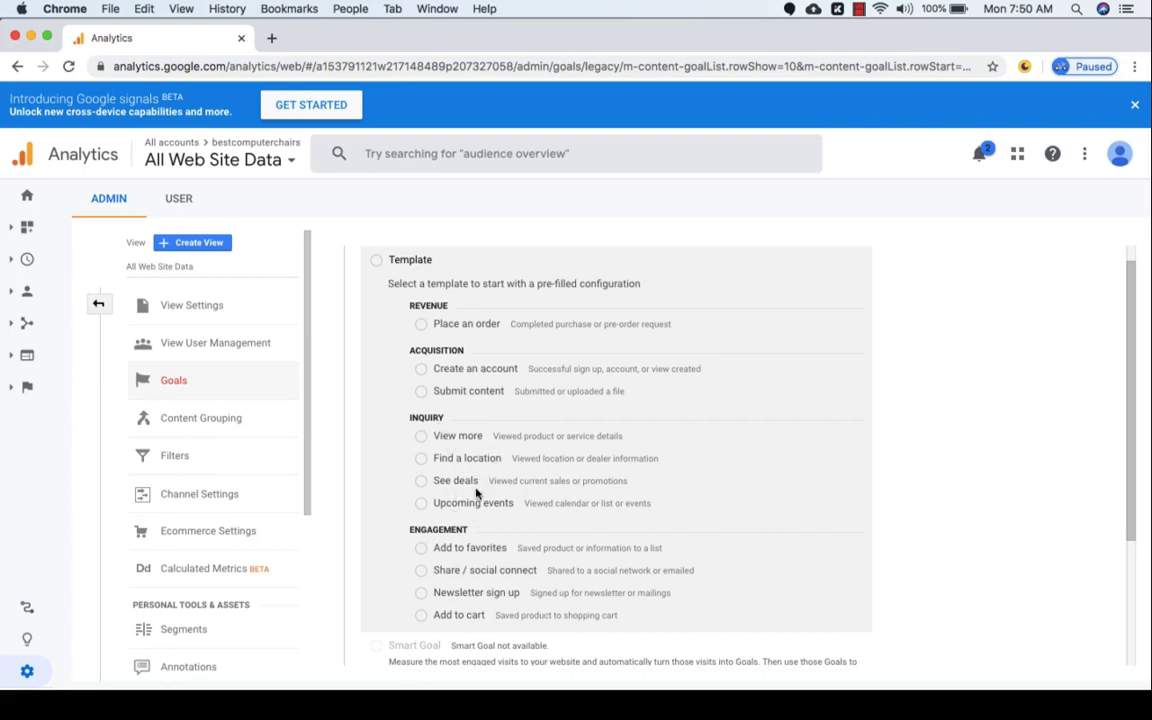
scroll(476, 492, "down", 1)
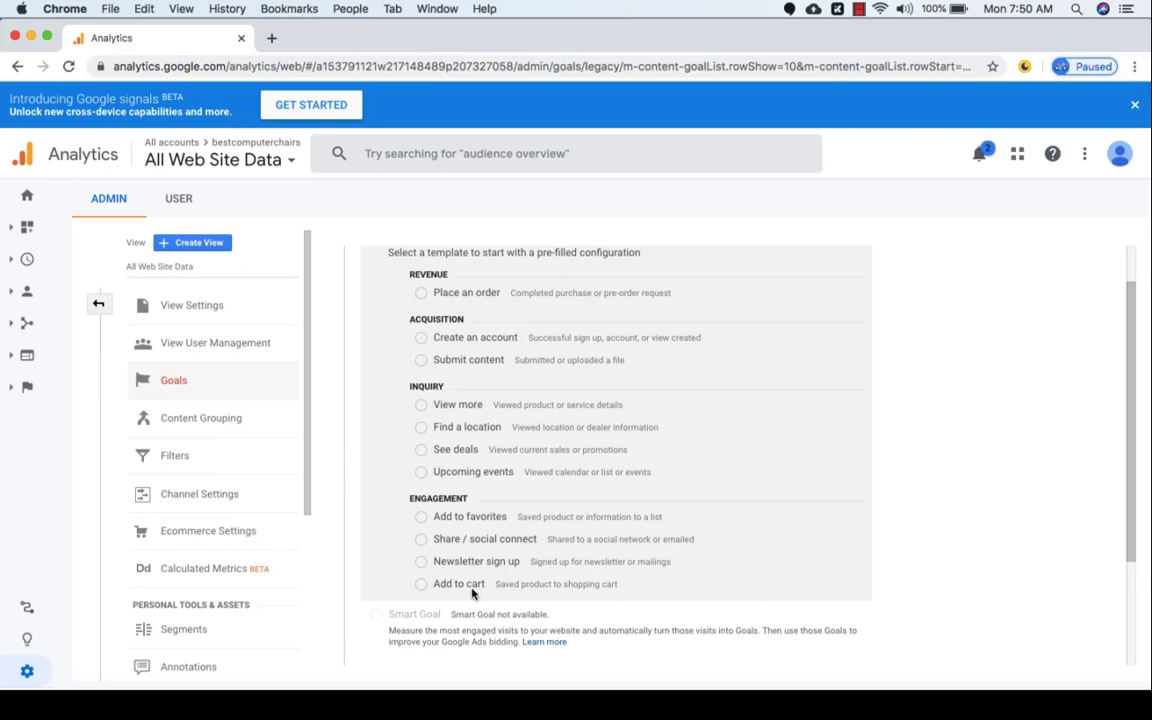
- Choose the Newsletter sign up template under Engagement
left_click(421, 562)
scroll(480, 520, "down", 1)
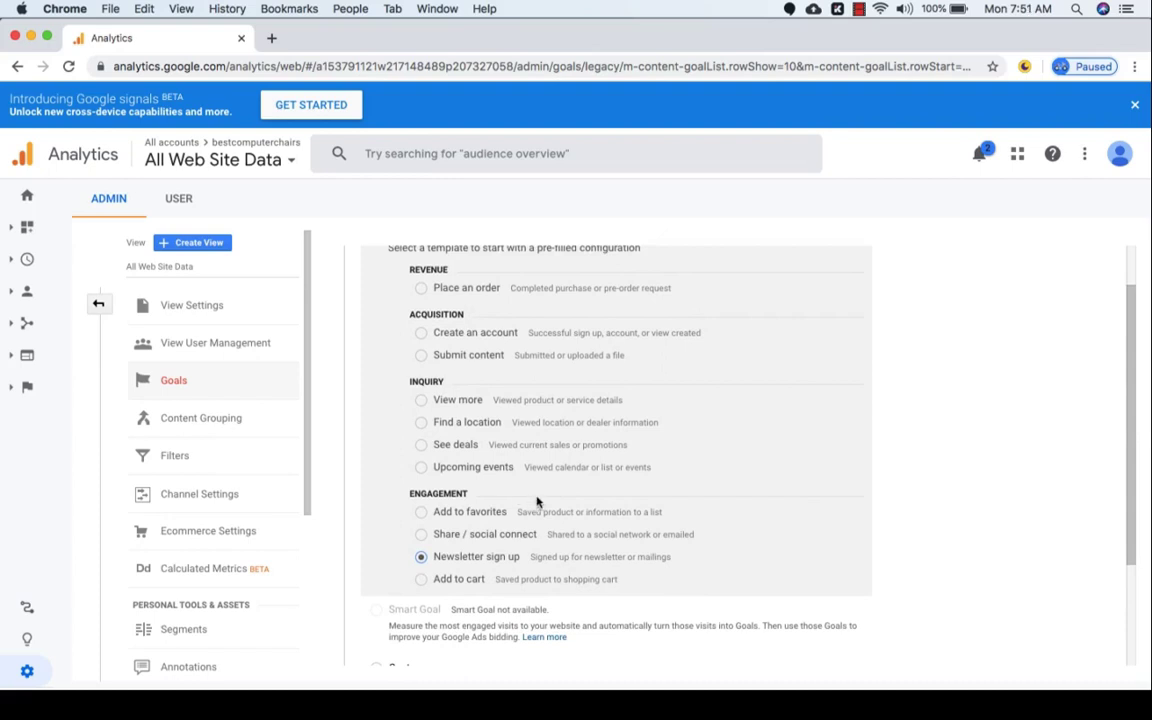
scroll(530, 498, "down", 2)
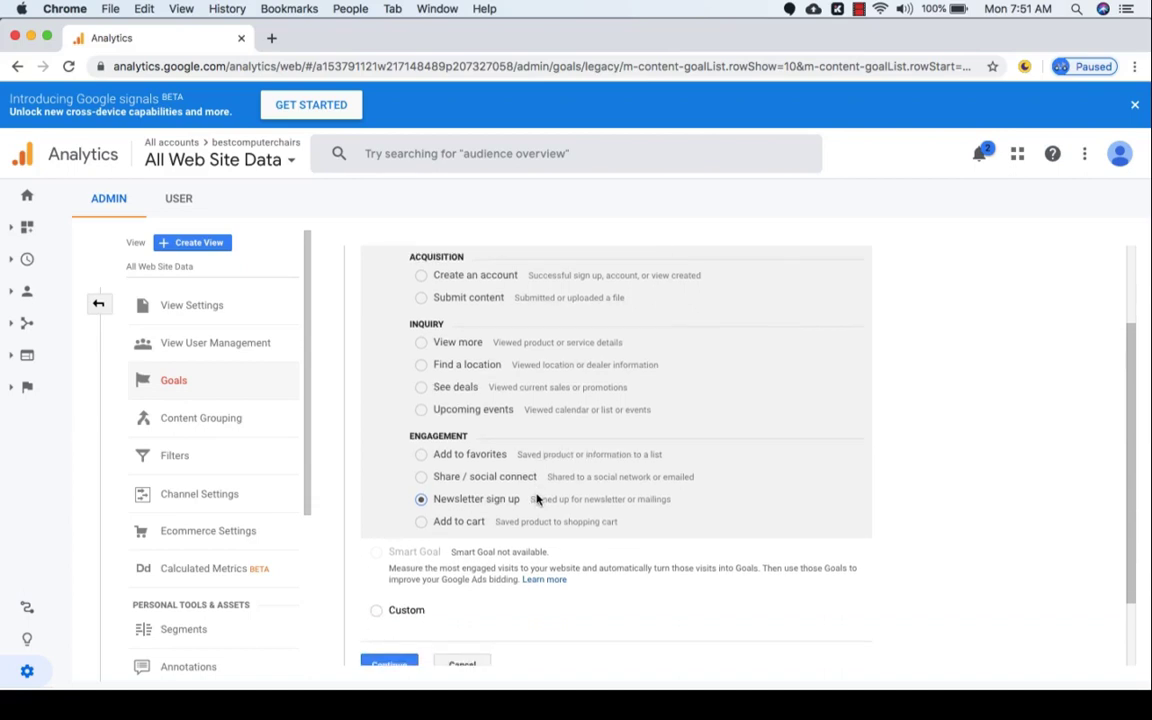
scroll(536, 499, "down", 1)
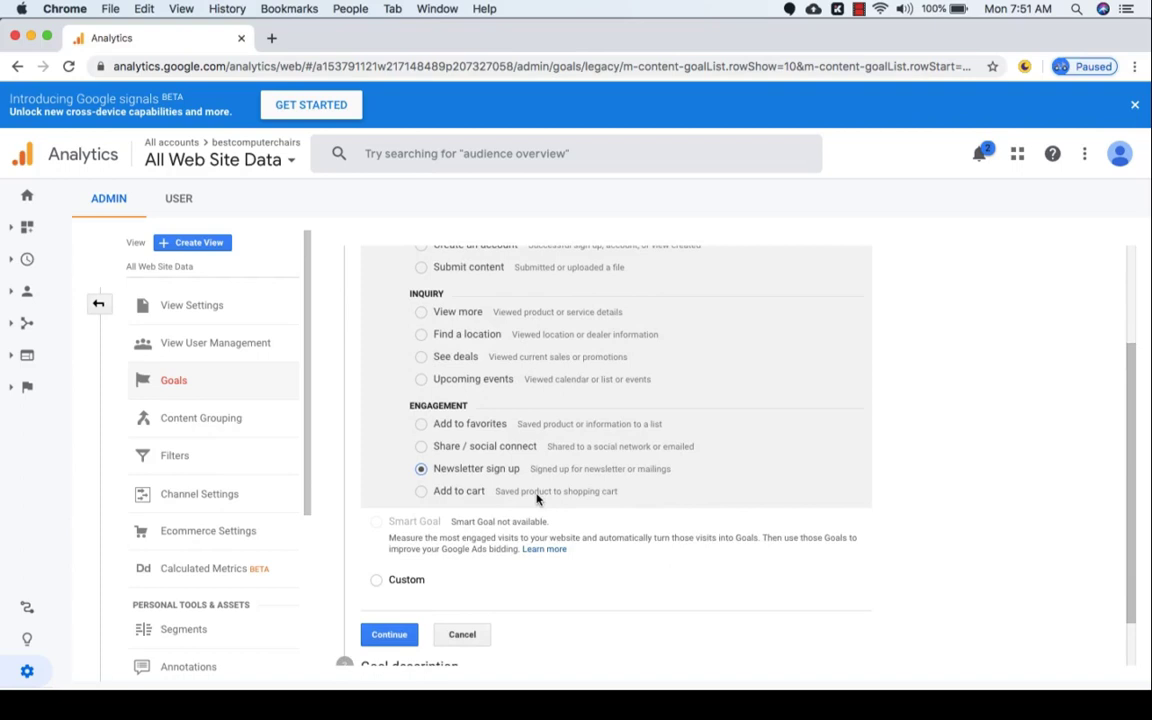
scroll(536, 499, "up", 5)
scroll(536, 499, "down", 7)
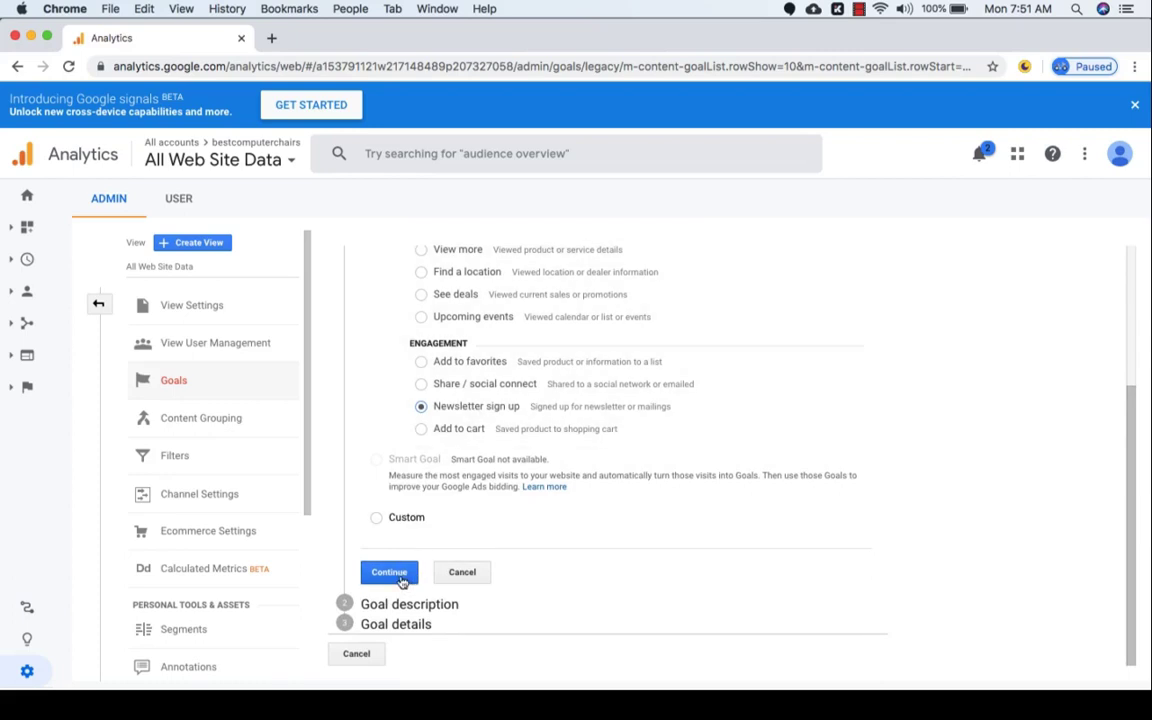
- Keep the name 'Newsletter sign up', slot Goal Id 5 / Goal Set 1 and type Destination, then continue to details
left_click(389, 573)
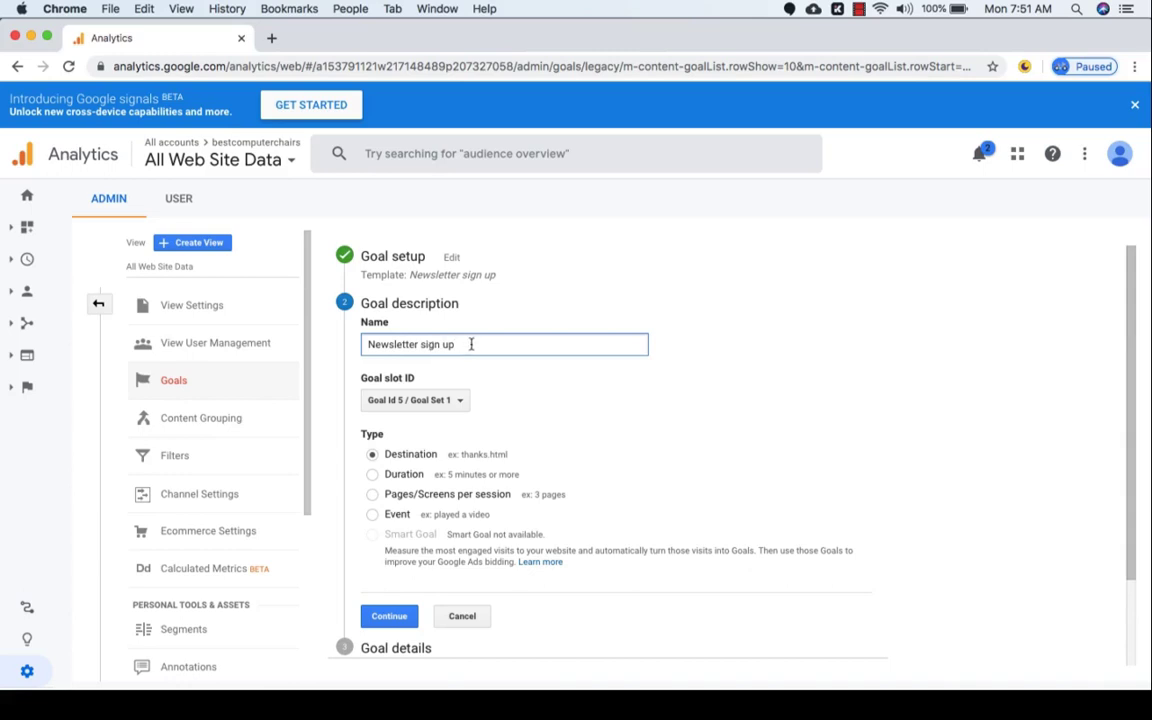
key("BackSpace")
key("BackSpace")
type("up")
scroll(518, 391, "down", 1)
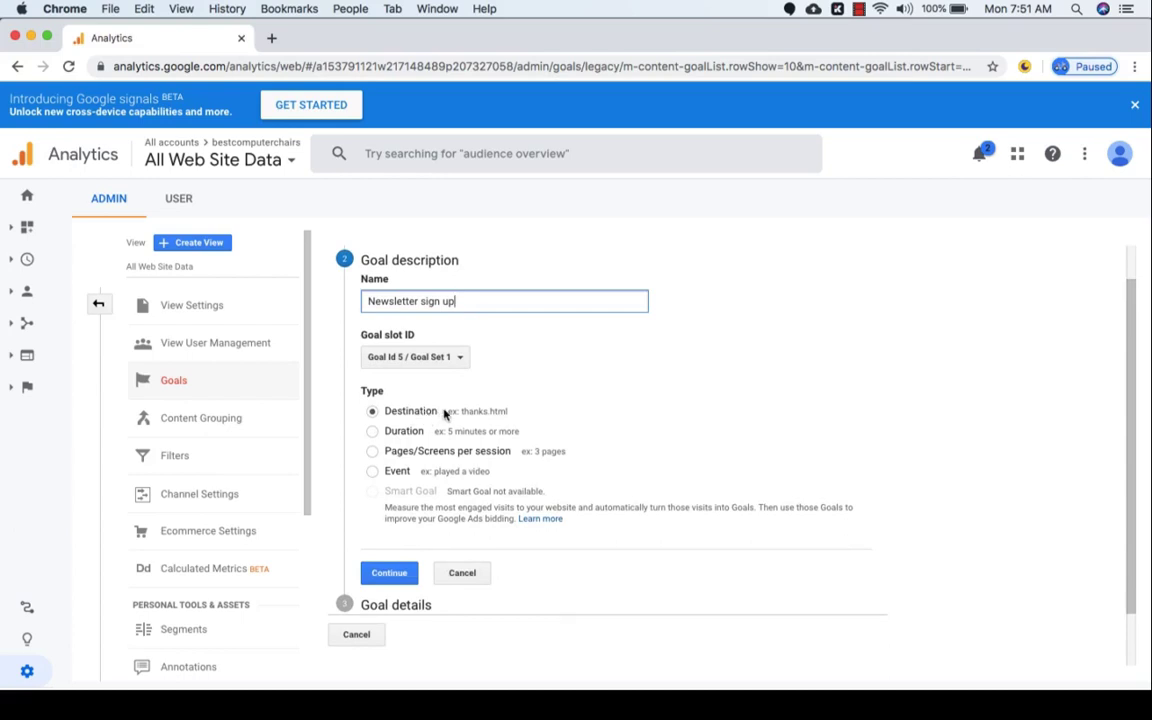
left_click(455, 359)
left_click(455, 359)
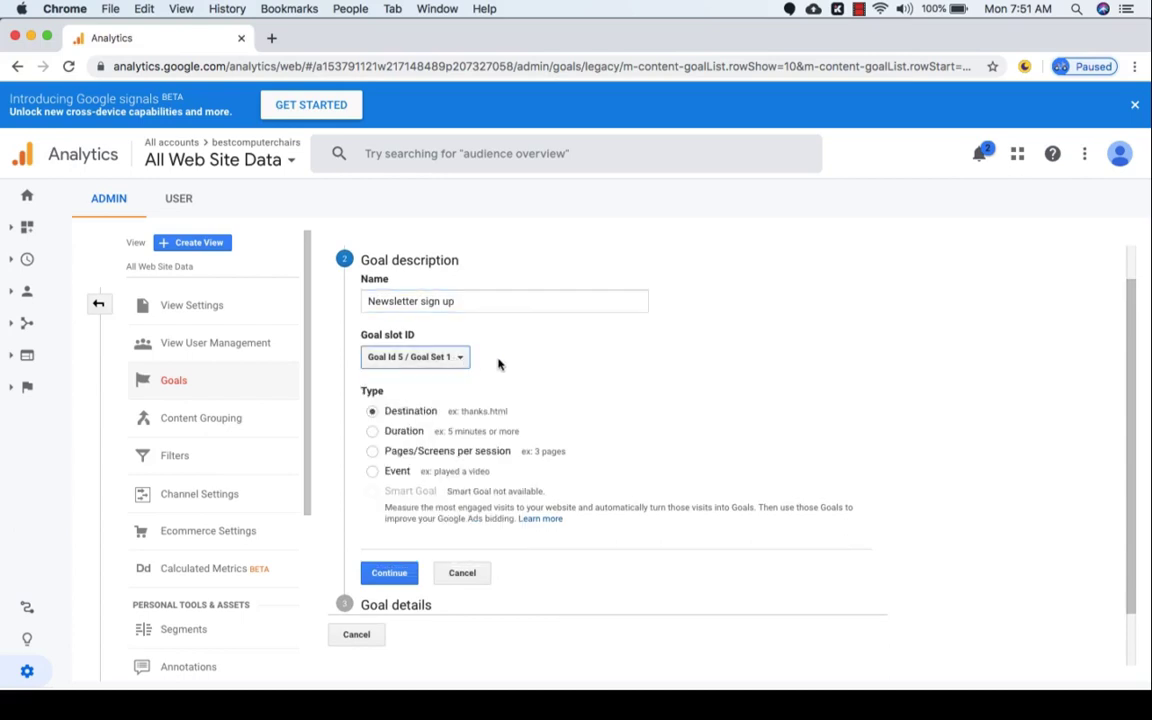
scroll(498, 364, "down", 2)
left_click(393, 537)
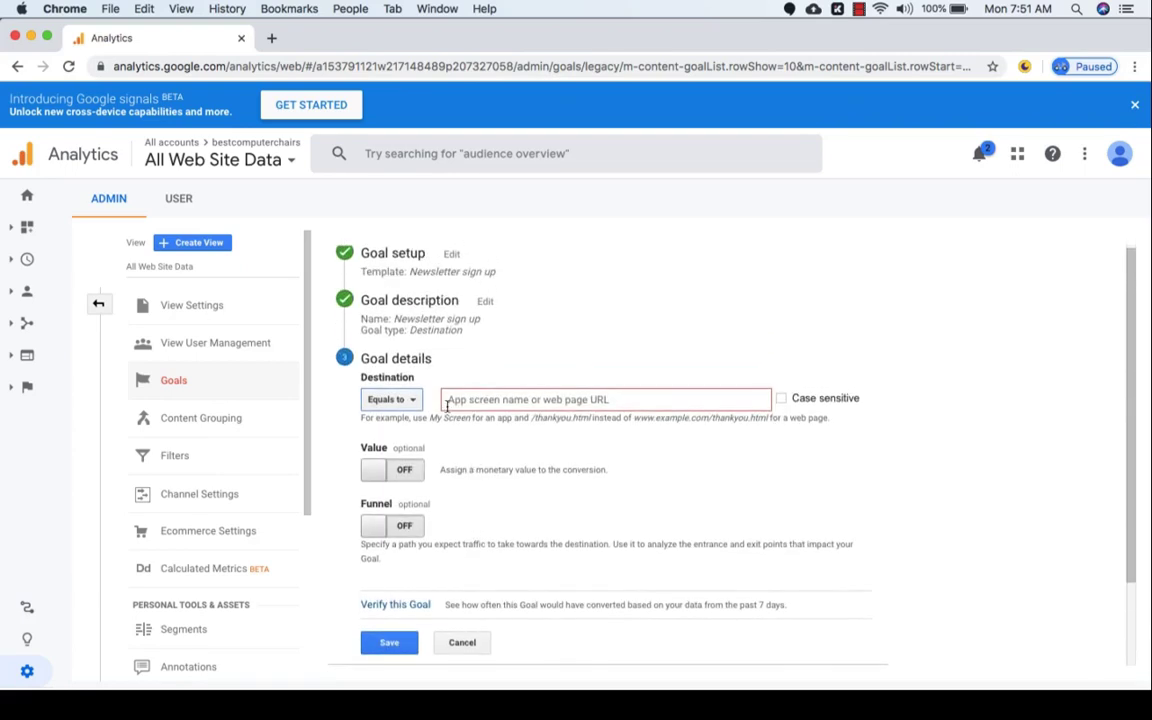
- Enter /thank-you/ as the destination, removing the trailing ?843758473 query string
left_click(476, 399)
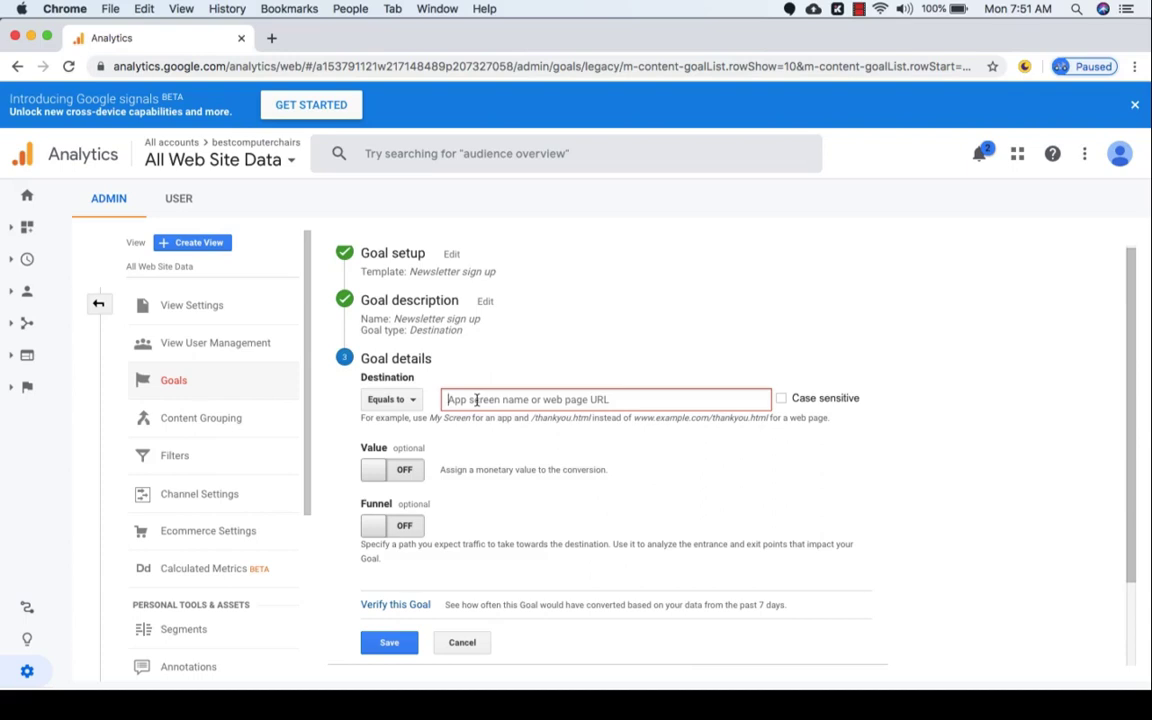
type("/t")
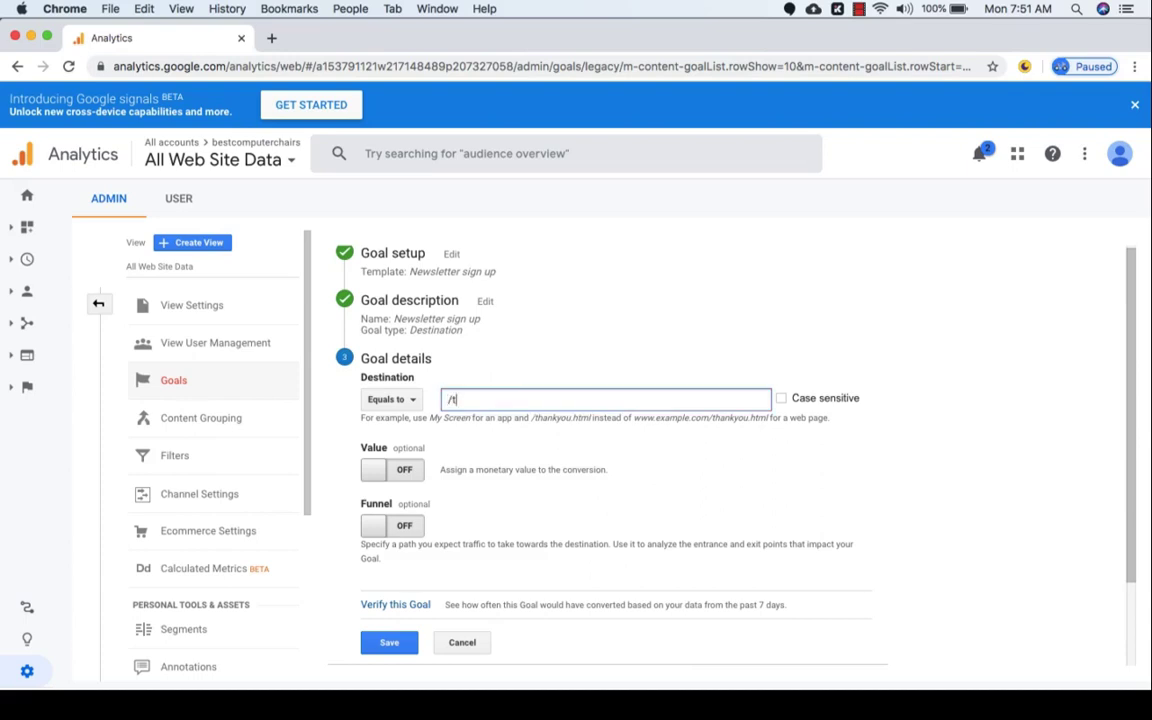
type("hank-you/")
left_click(409, 400)
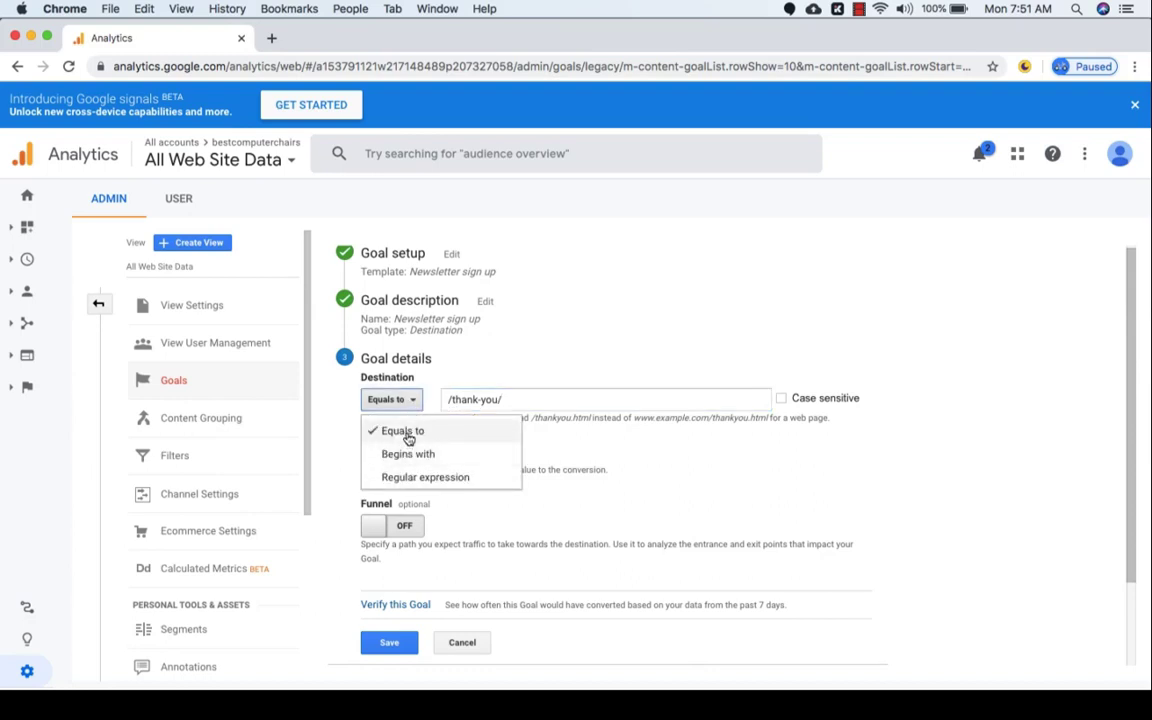
left_click(527, 397)
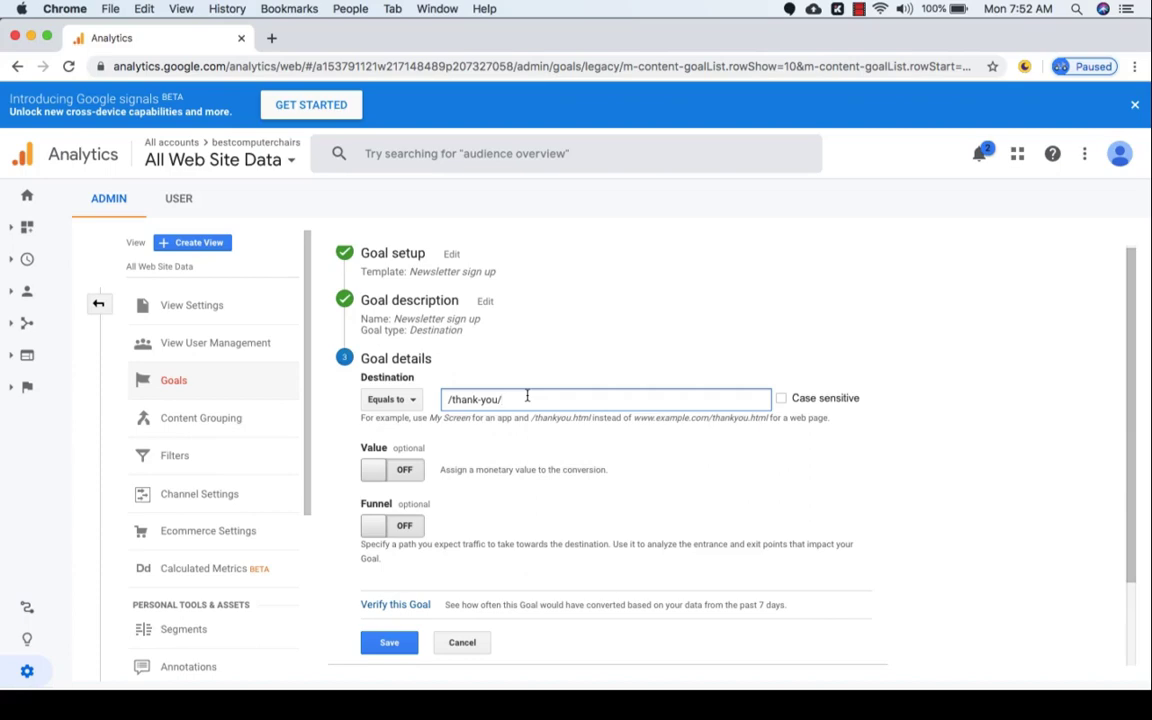
type("?")
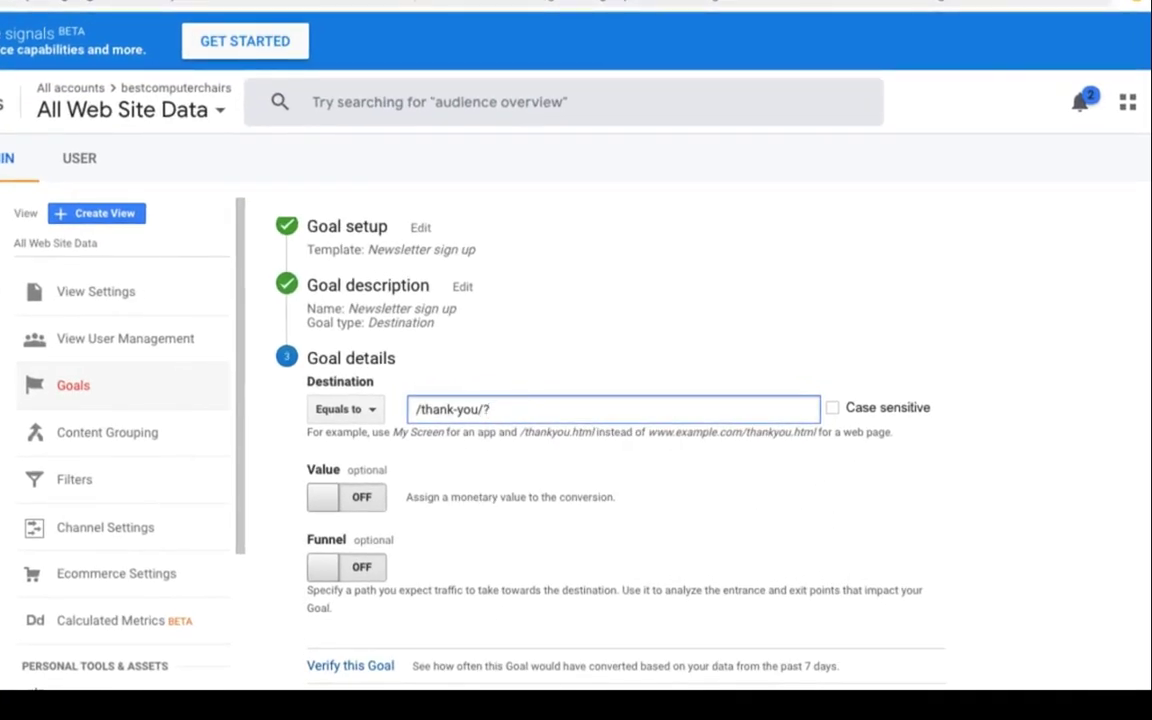
type("843758473")
left_click(345, 409)
left_click(365, 479)
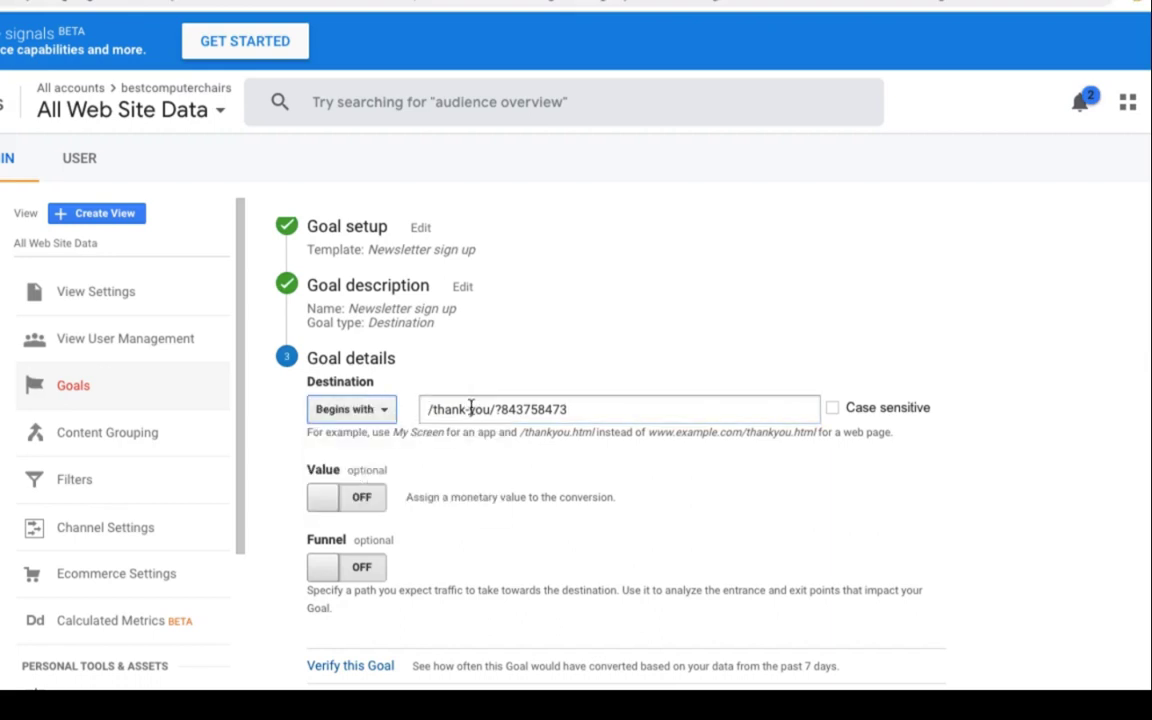
left_click_drag(497, 409, 586, 408)
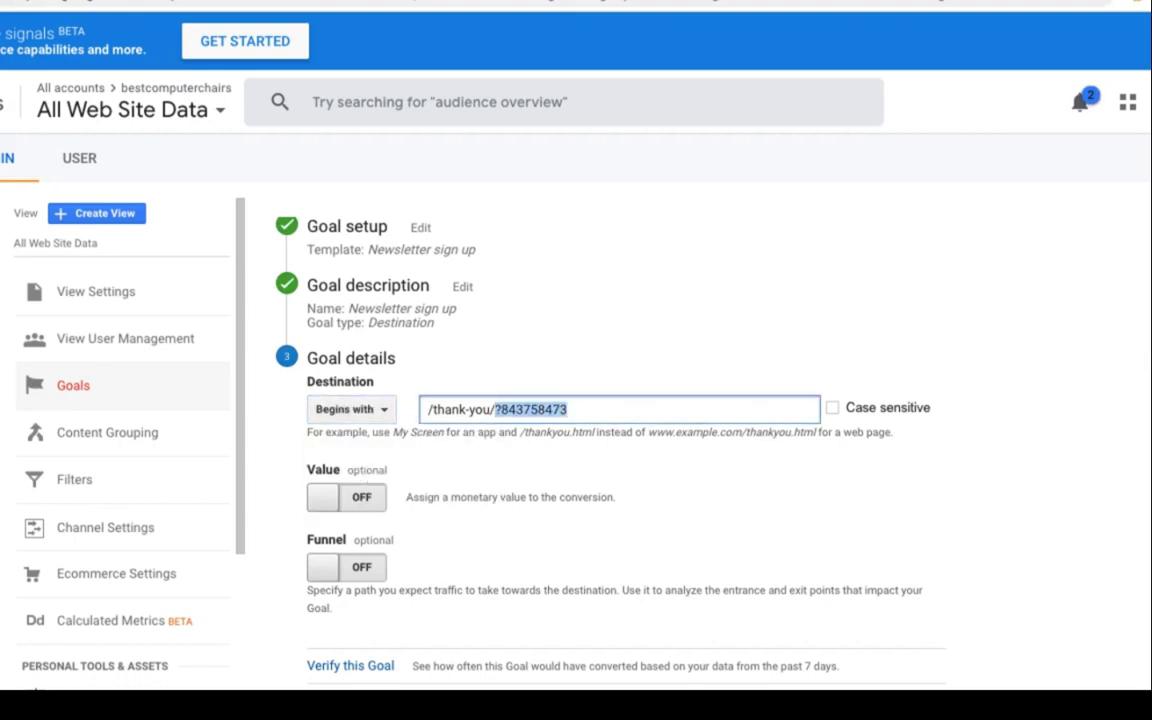
key("BackSpace")
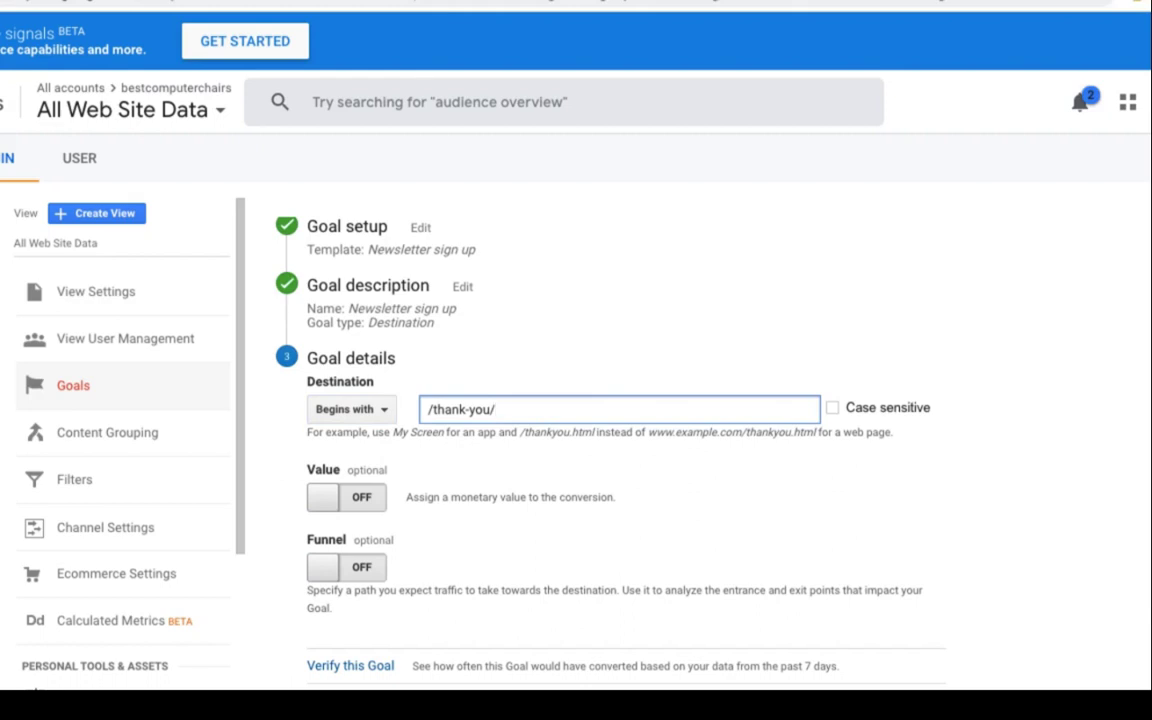
- Set the destination match type to Regular expression, keeping the path /thank-you/
left_click(427, 409)
type("car")
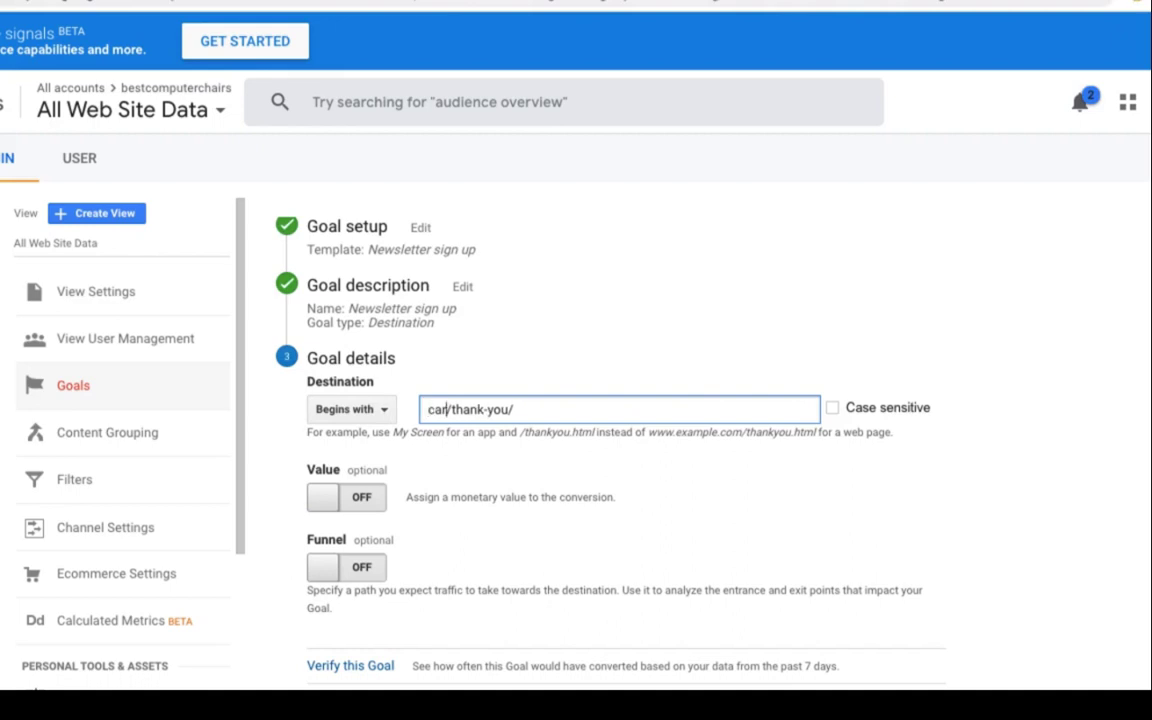
type("egory")
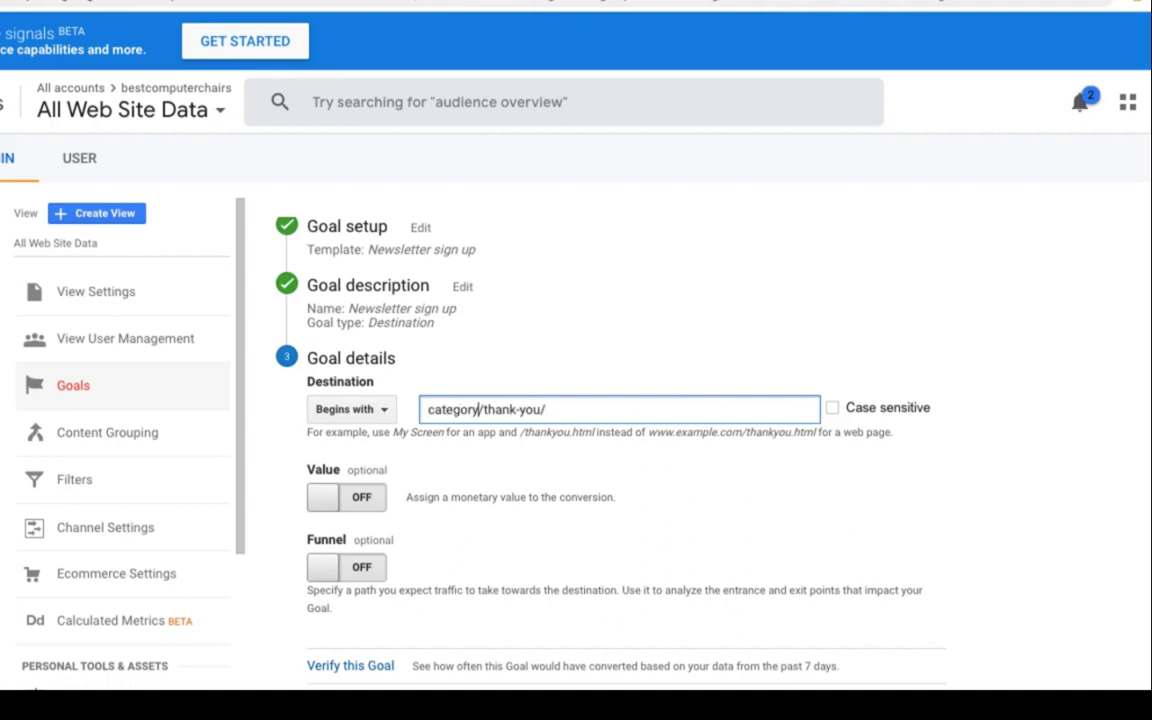
type("233")
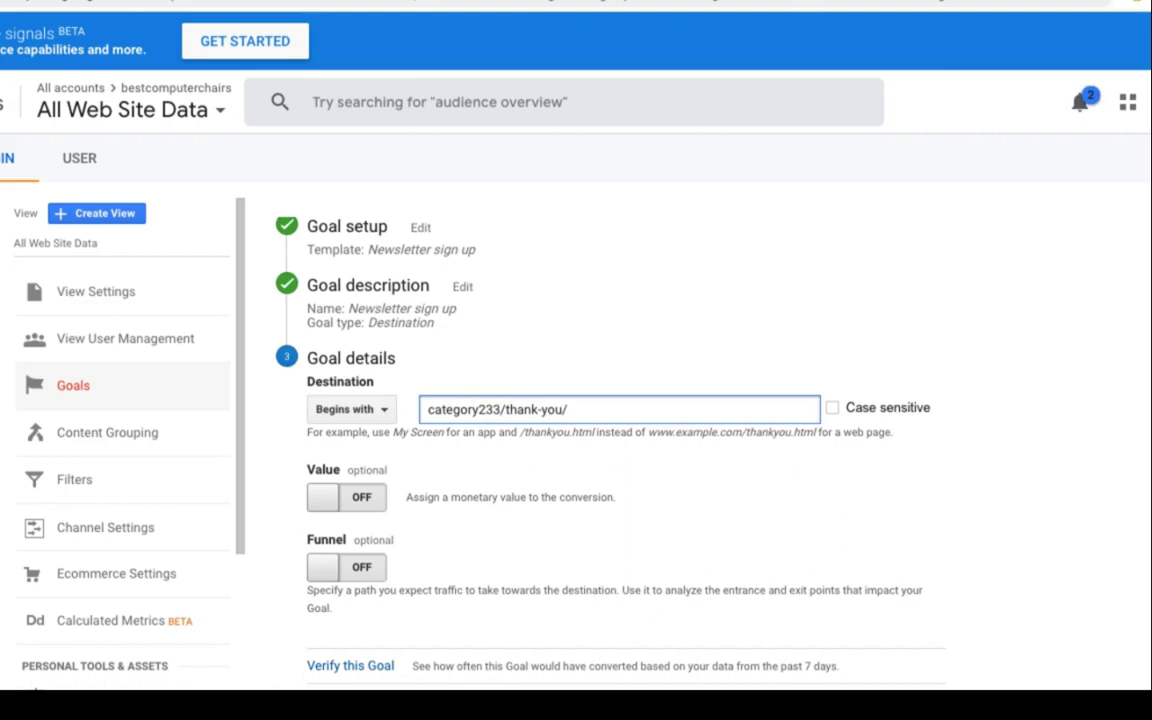
left_click(380, 412)
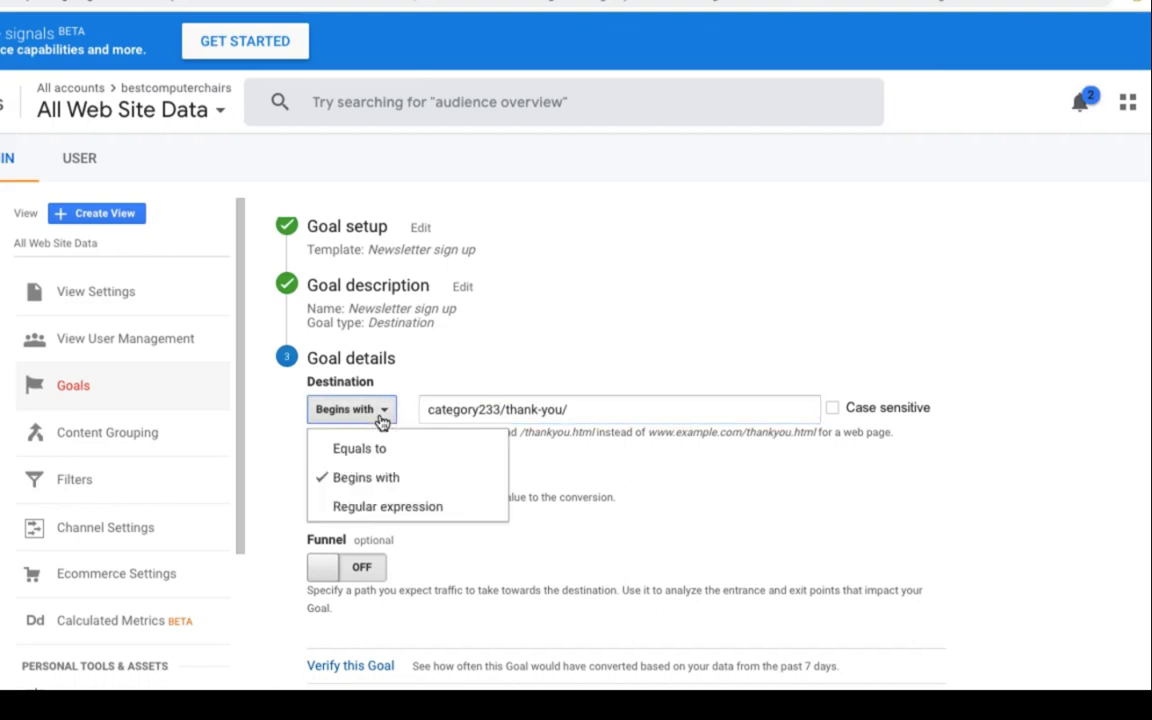
left_click(368, 507)
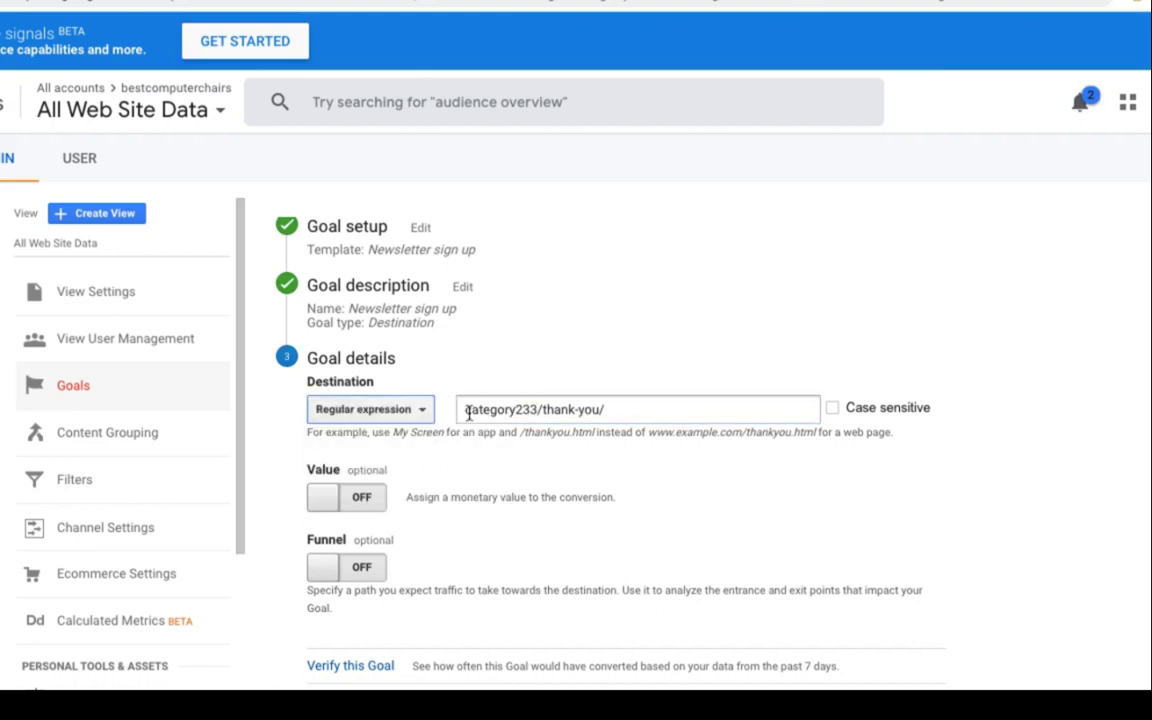
left_click(539, 410)
key("BackSpace")
key("BackSpace")
key("BackSpace")
key("BackSpace")
key("BackSpace")
key("BackSpace")
key("BackSpace")
key("BackSpace")
key("BackSpace")
key("BackSpace")
key("BackSpace")
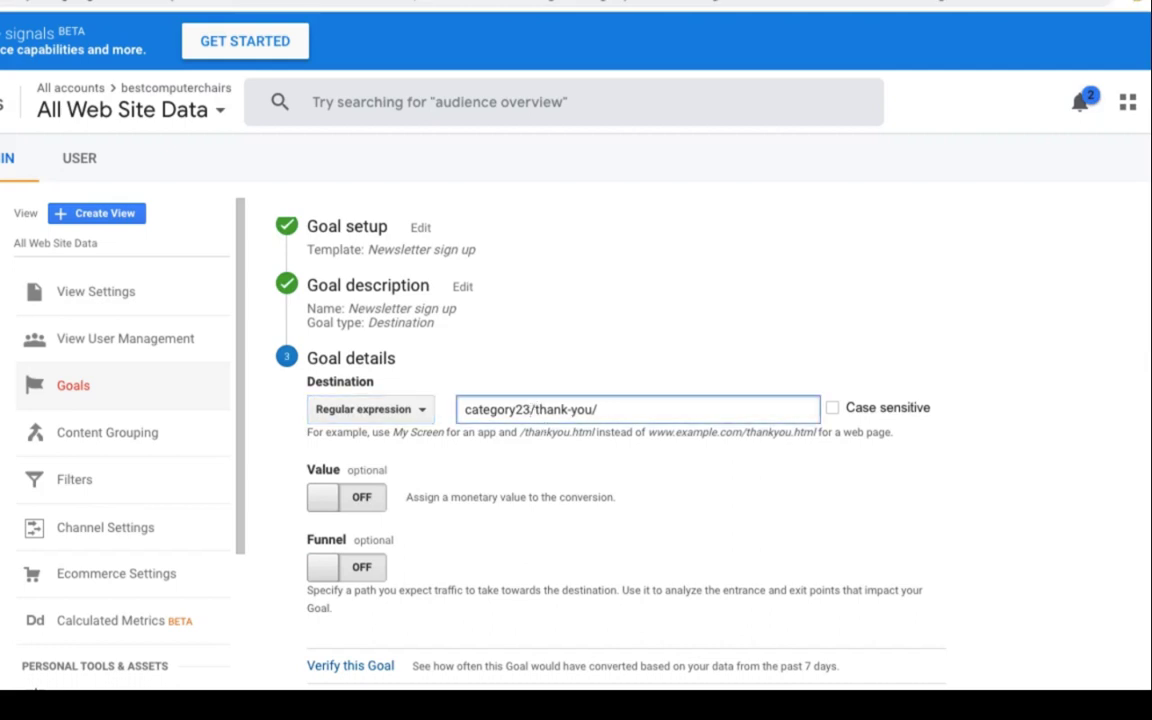
left_click(627, 434)
- Try a goal value of 1, then turn Value back off
scroll(624, 476, "down", 2)
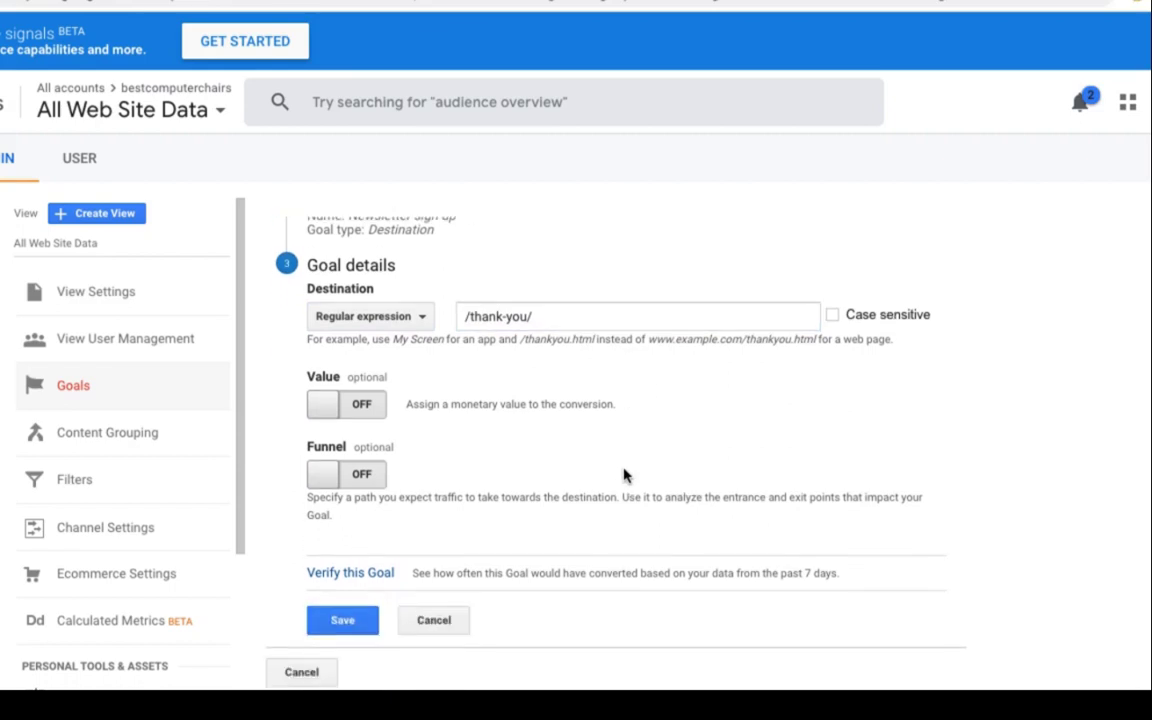
left_click(369, 412)
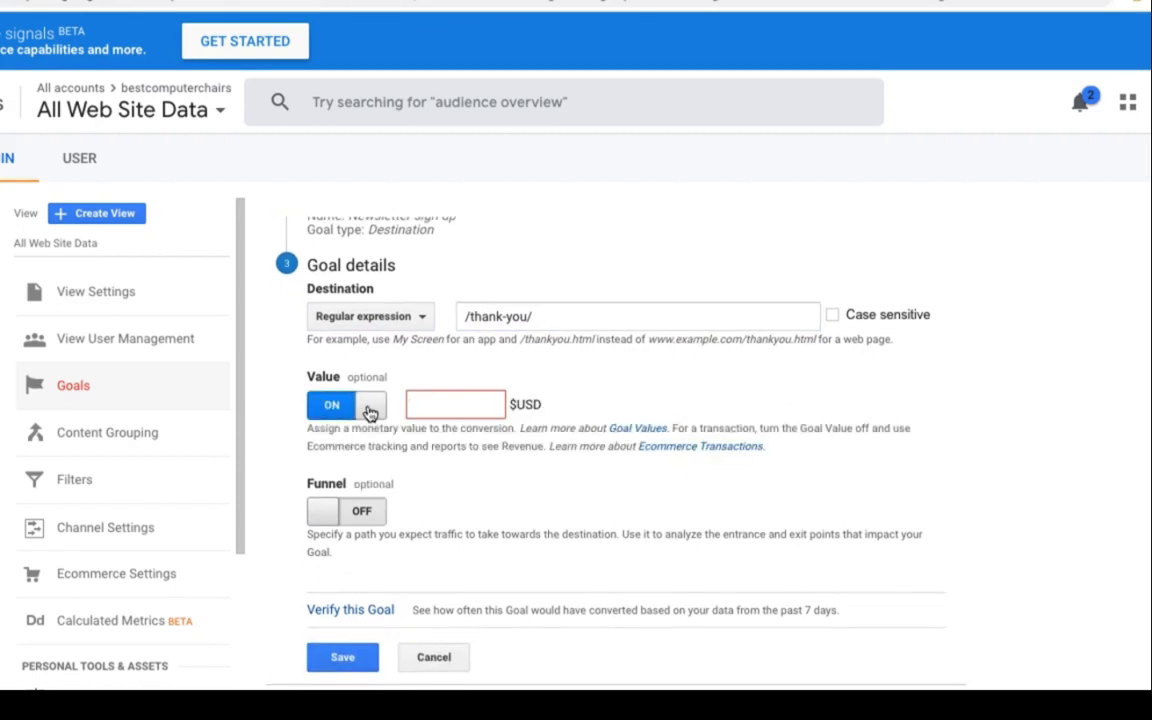
left_click(474, 404)
type("1")
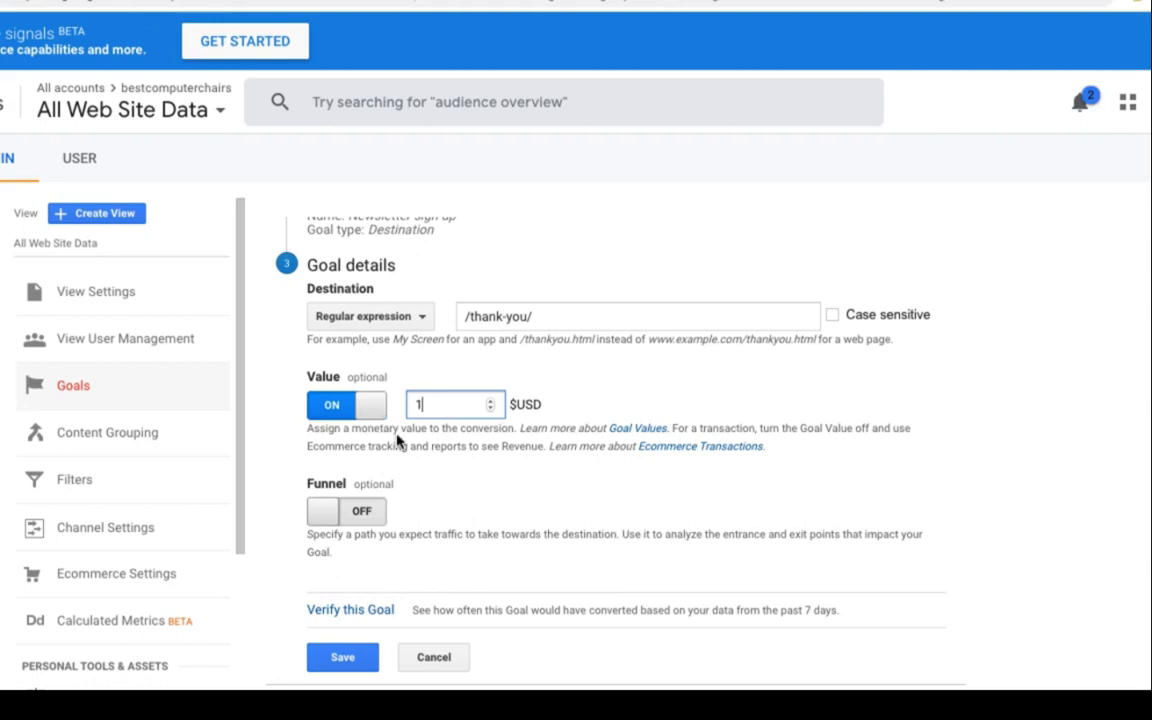
left_click(369, 408)
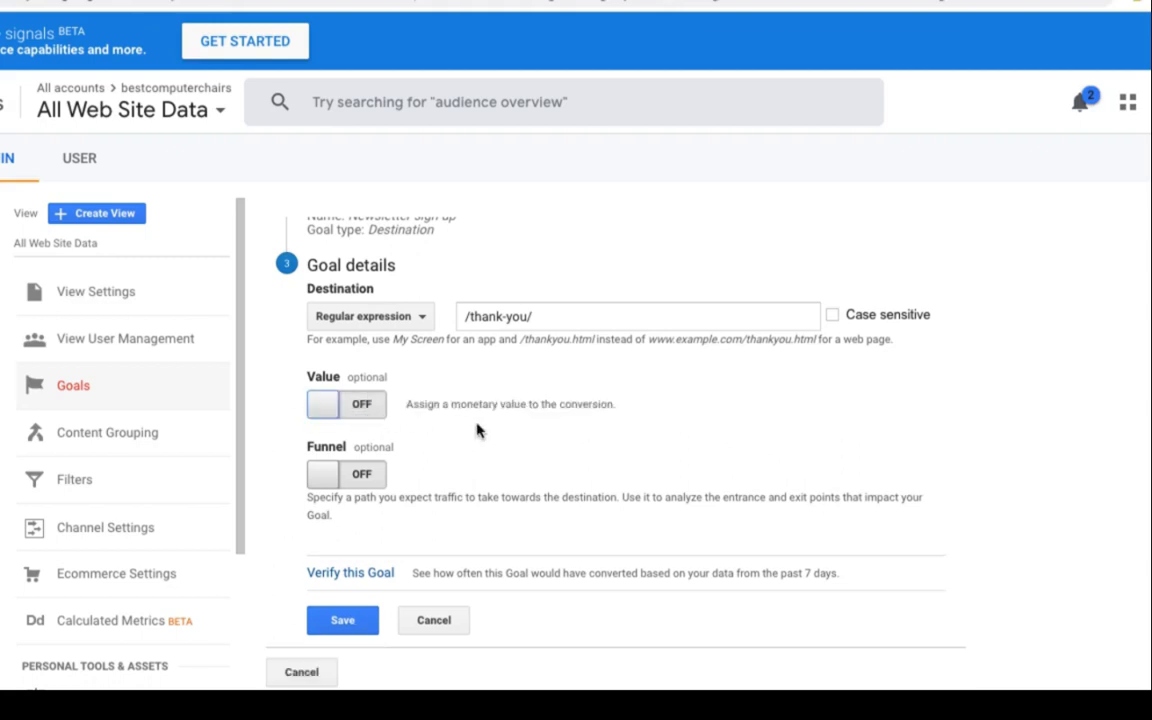
scroll(476, 432, "down", 1)
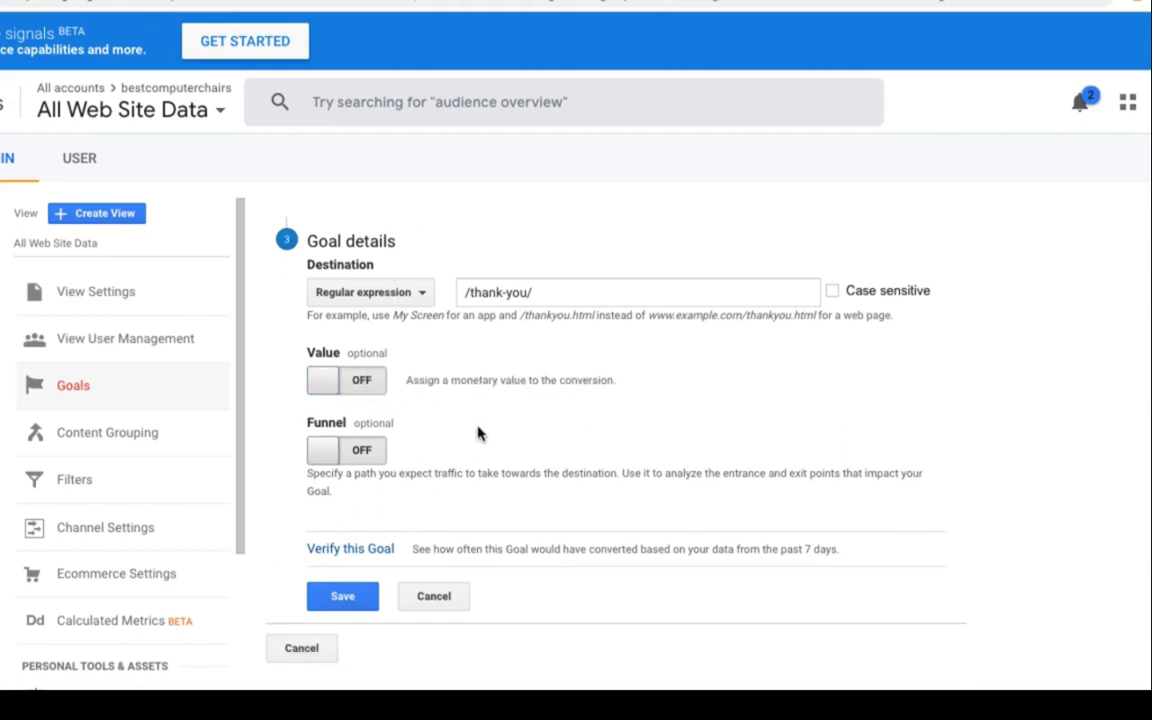
- Turn on the funnel with steps cart (/car) and viewcart (/viewca)
left_click(368, 440)
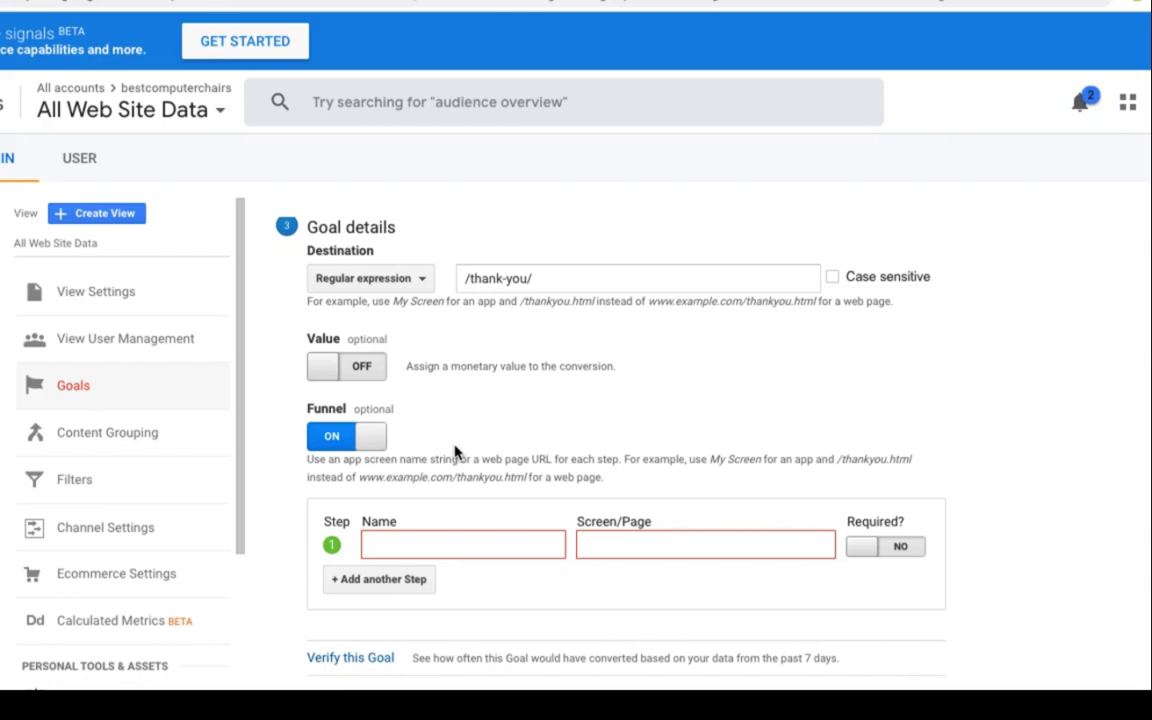
left_click(421, 542)
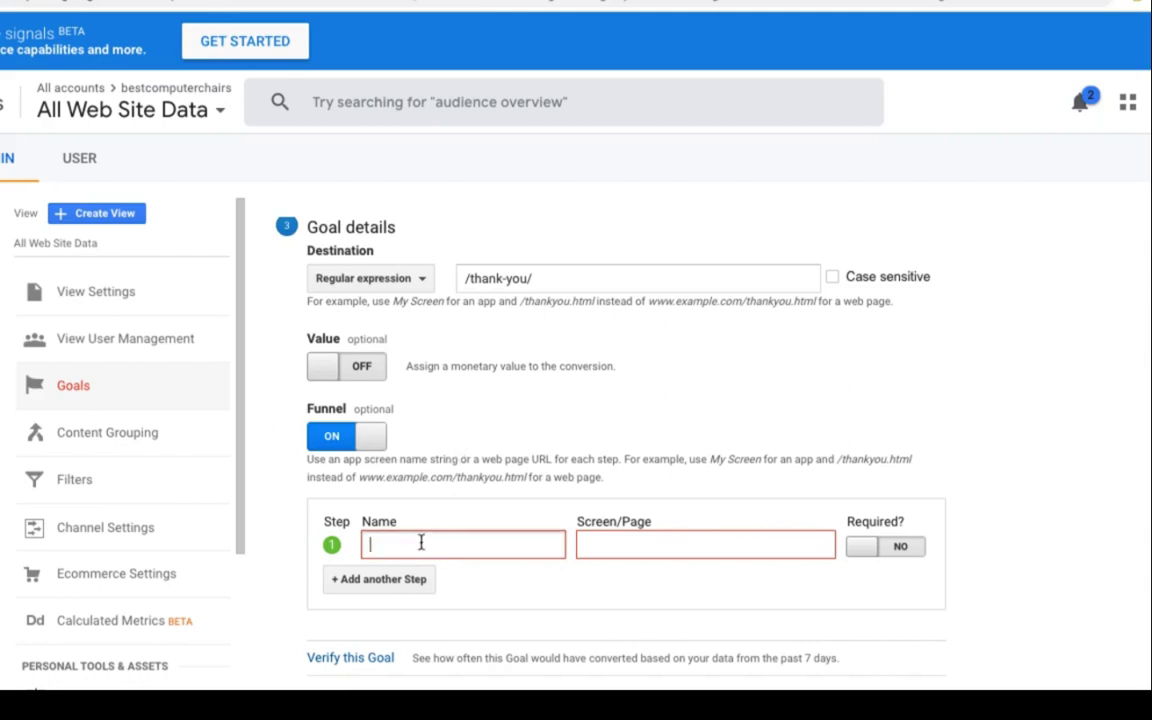
type("cart")
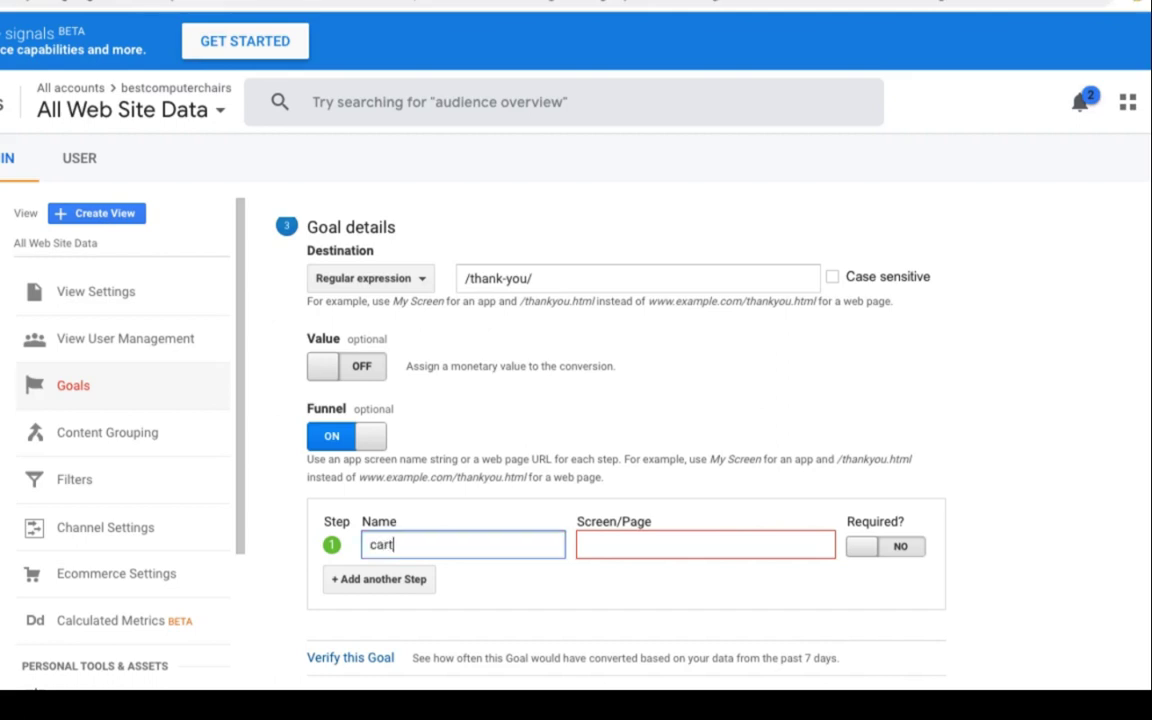
key("Tab")
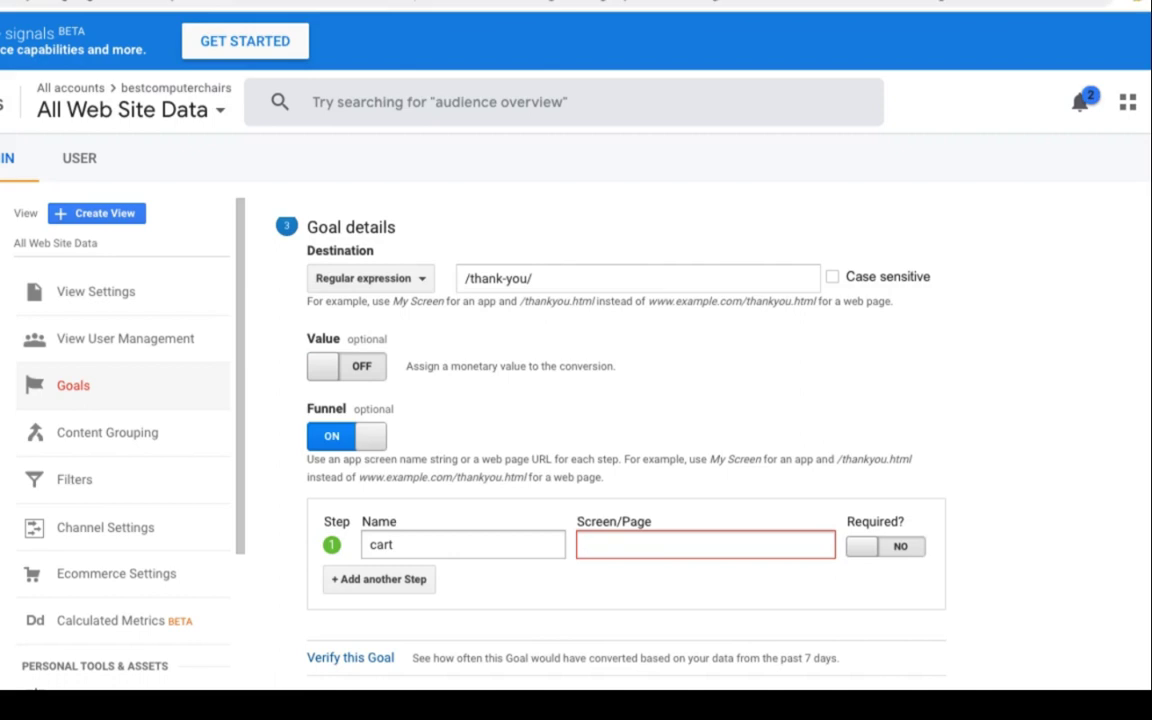
type("/cart")
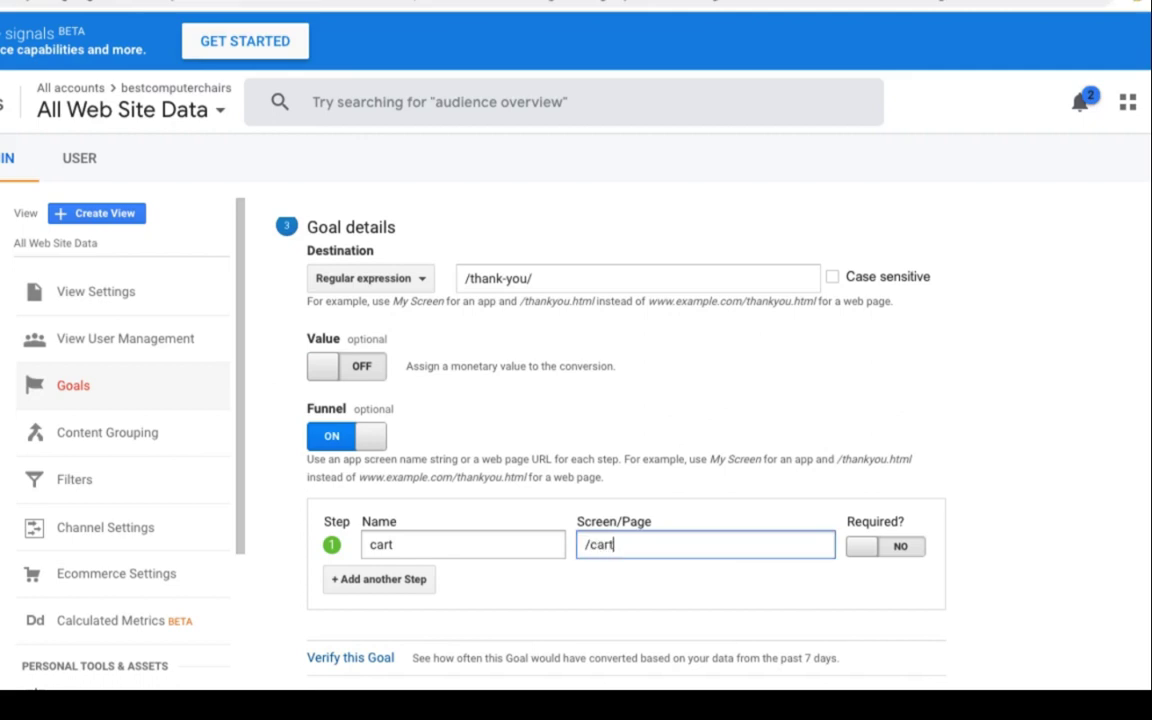
left_click(357, 582)
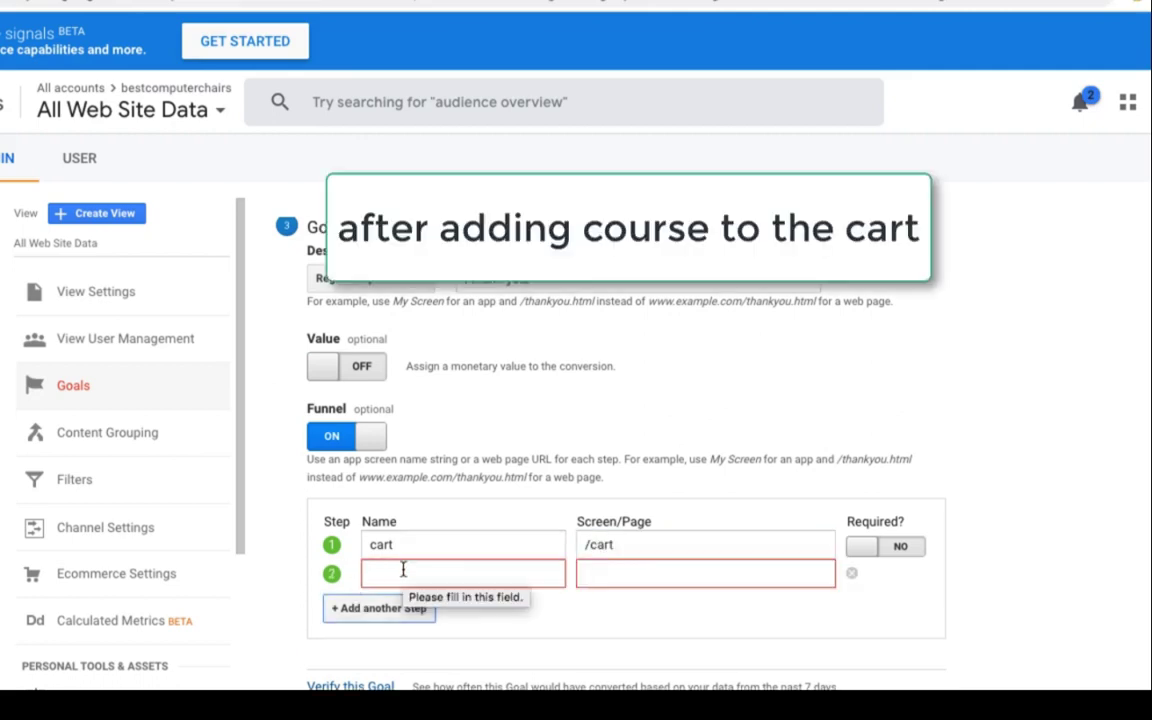
left_click(398, 572)
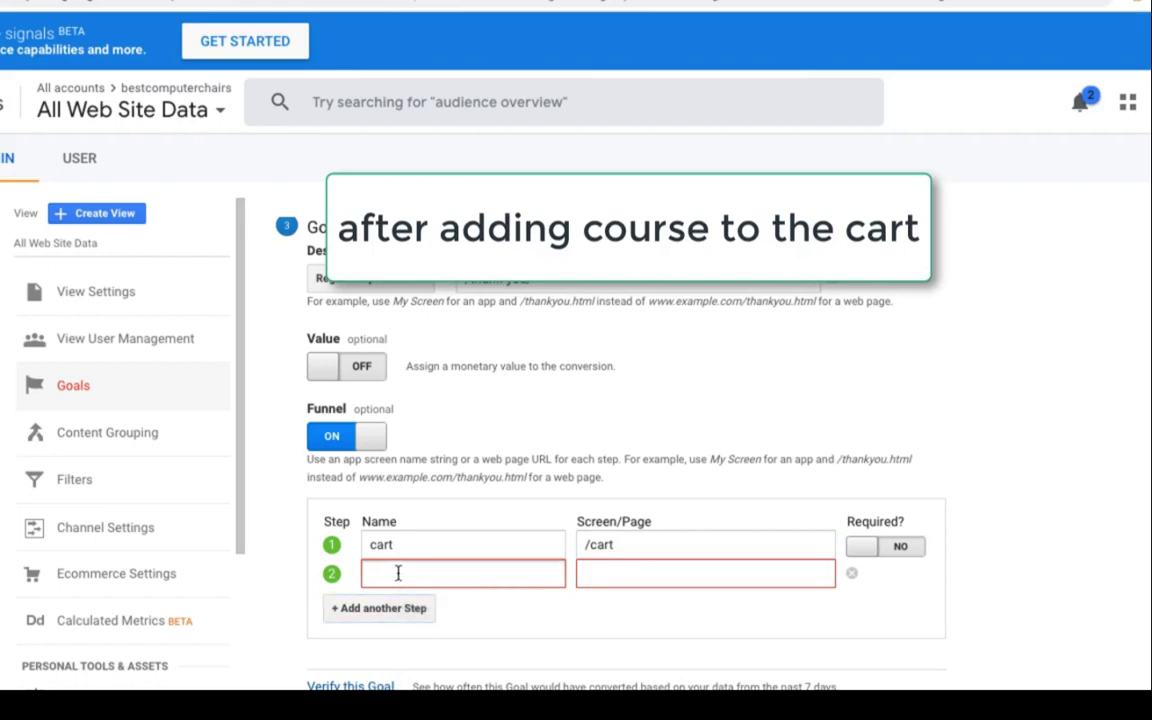
type("view")
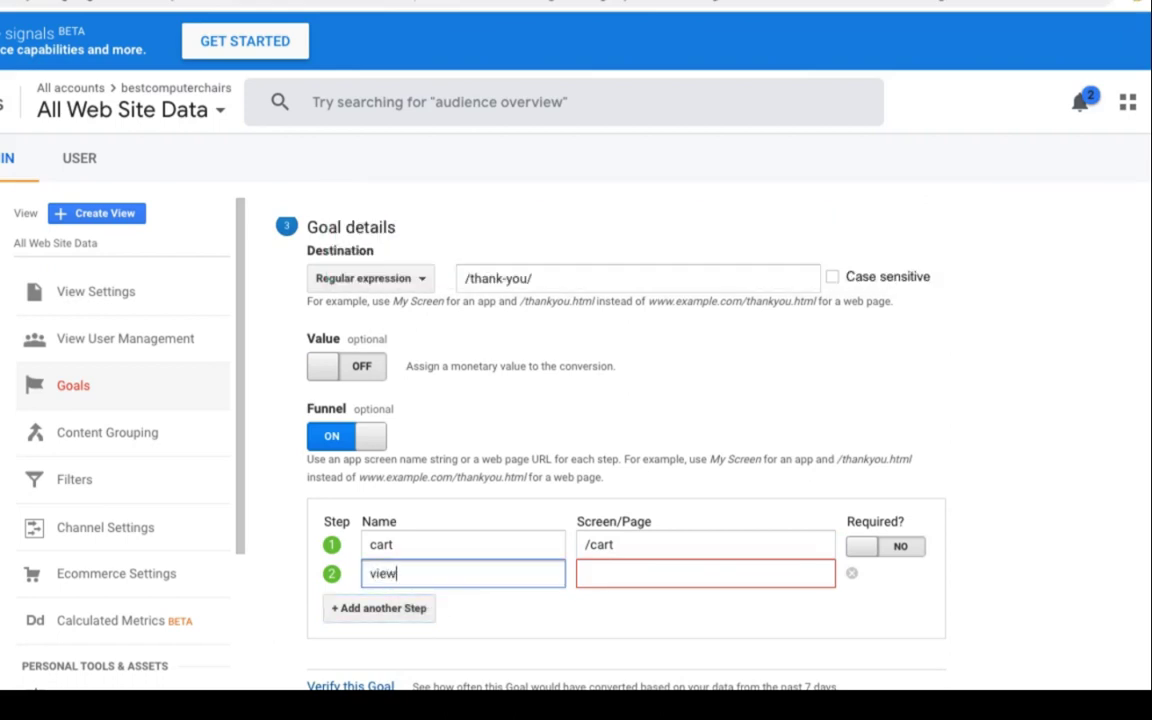
type("cart")
left_click(705, 573)
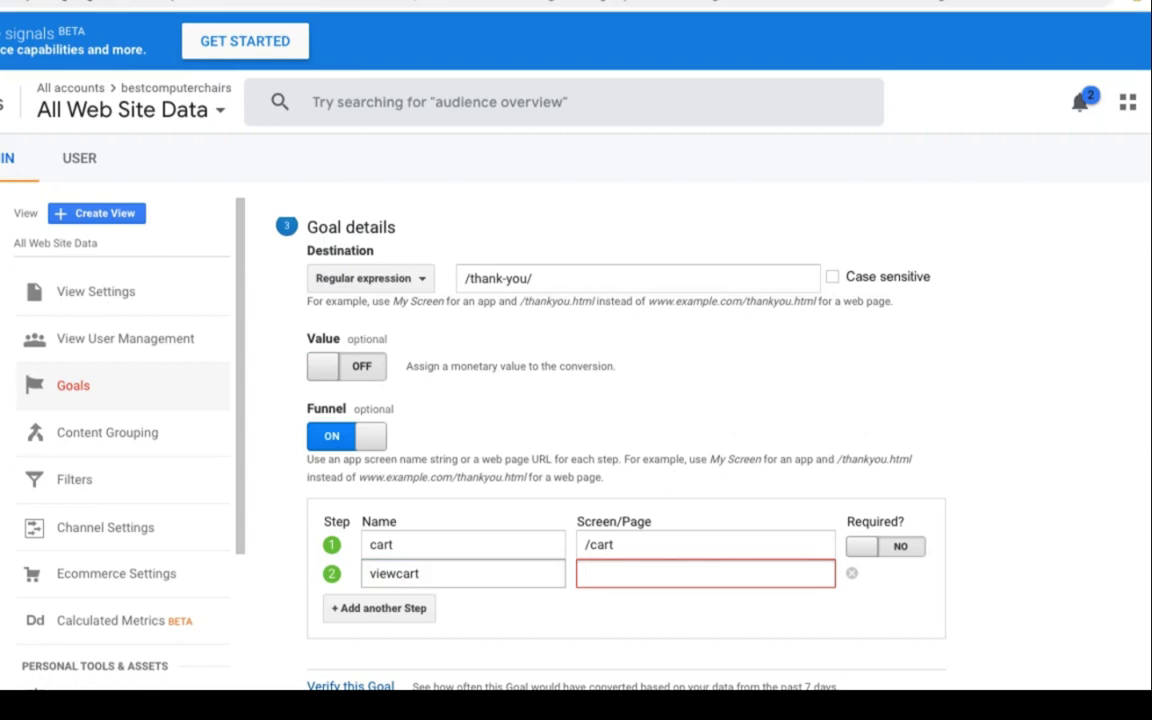
type("/viewcart")
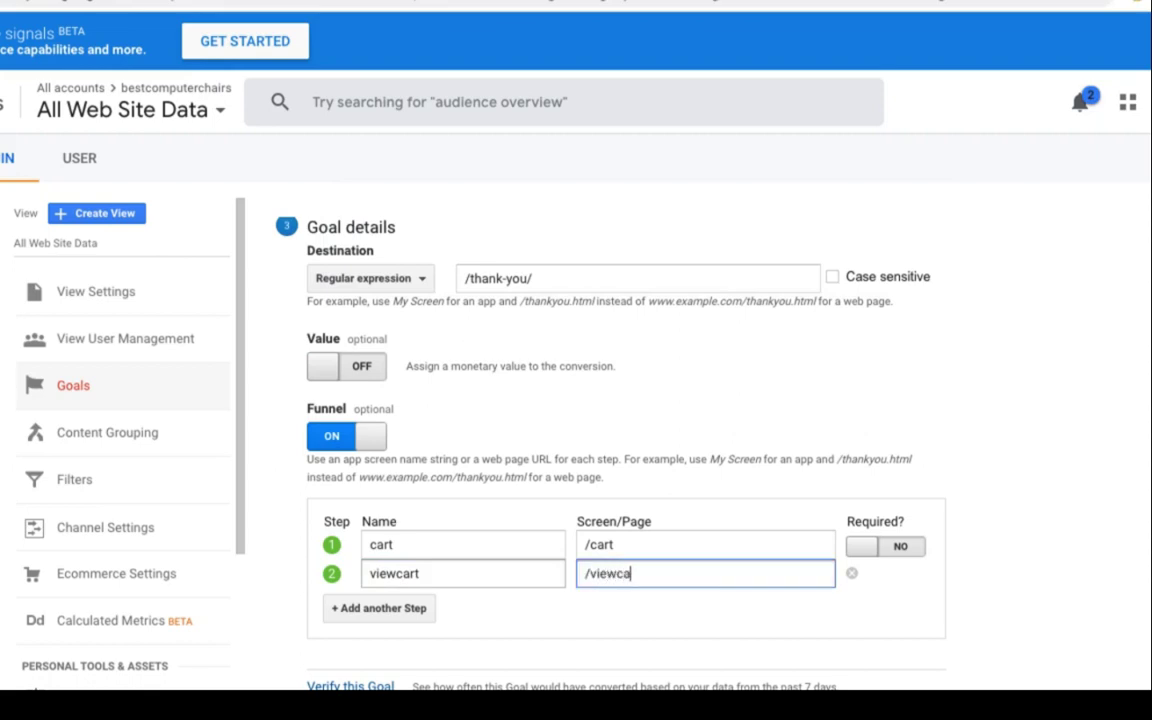
- Add a third funnel step, checkout, at /check
left_click(373, 605)
type("checkout")
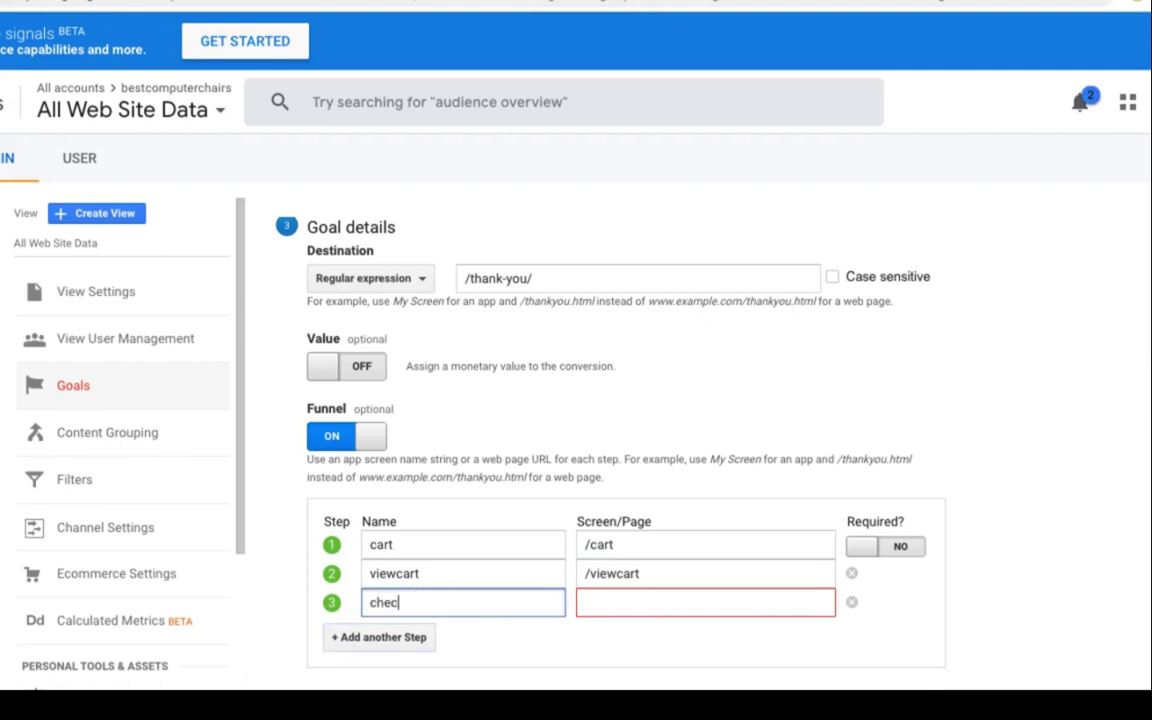
key("Tab")
type("/check")
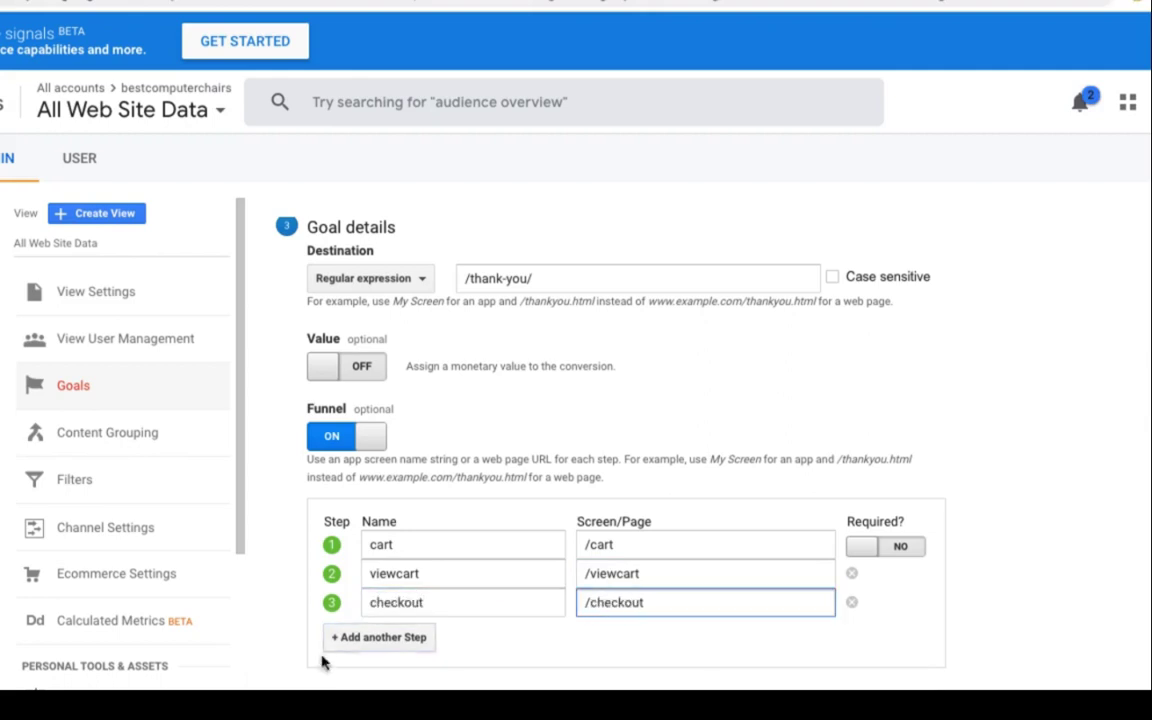
- Add a fourth funnel step, thankyou, at /thank-you, and save the goal
left_click(368, 641)
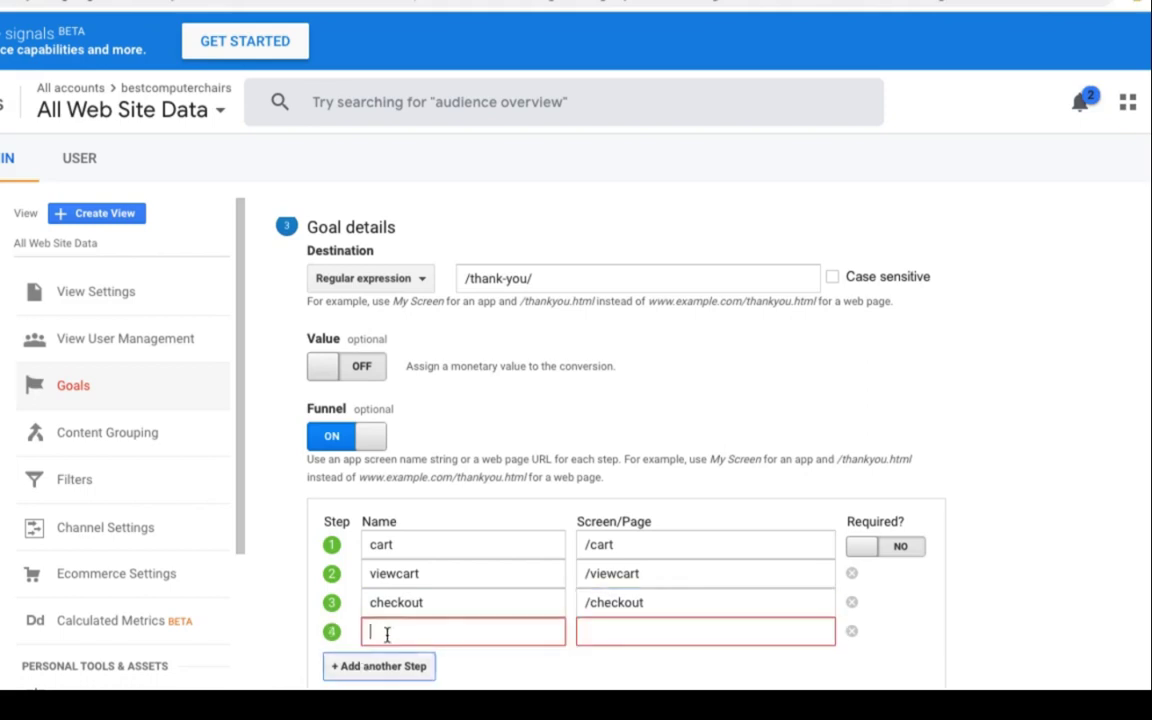
left_click(386, 635)
type("tyan")
key("BackSpace")
key("BackSpace")
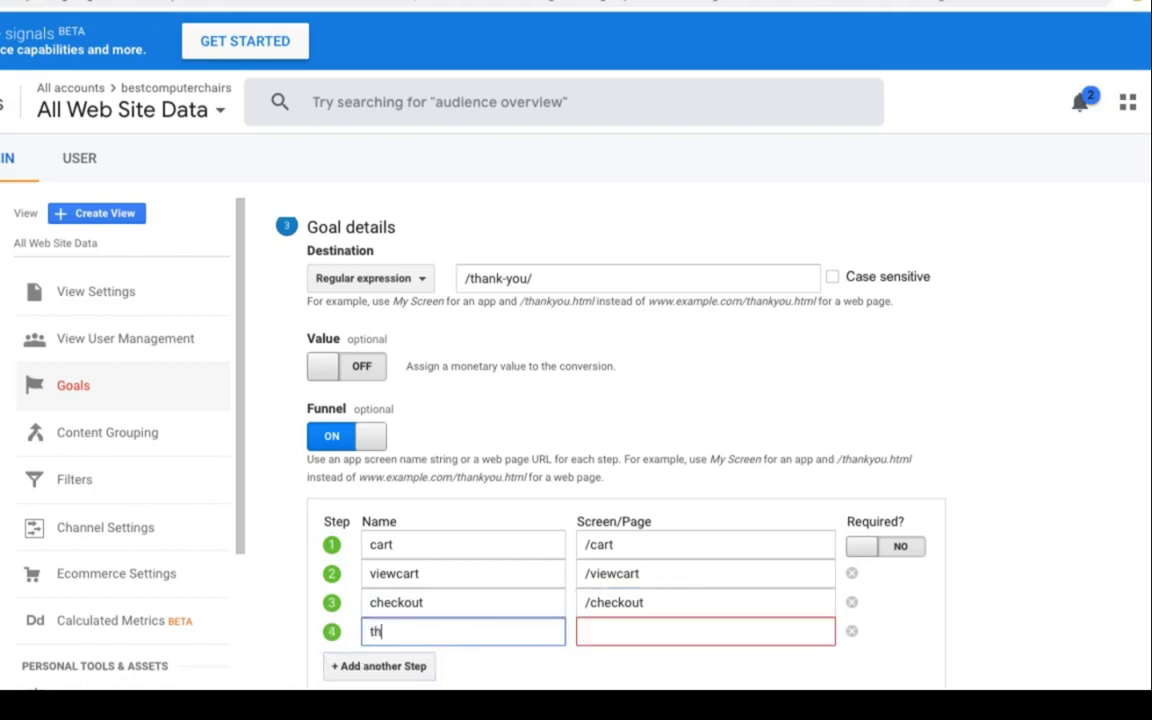
type("ankyou")
key("Tab")
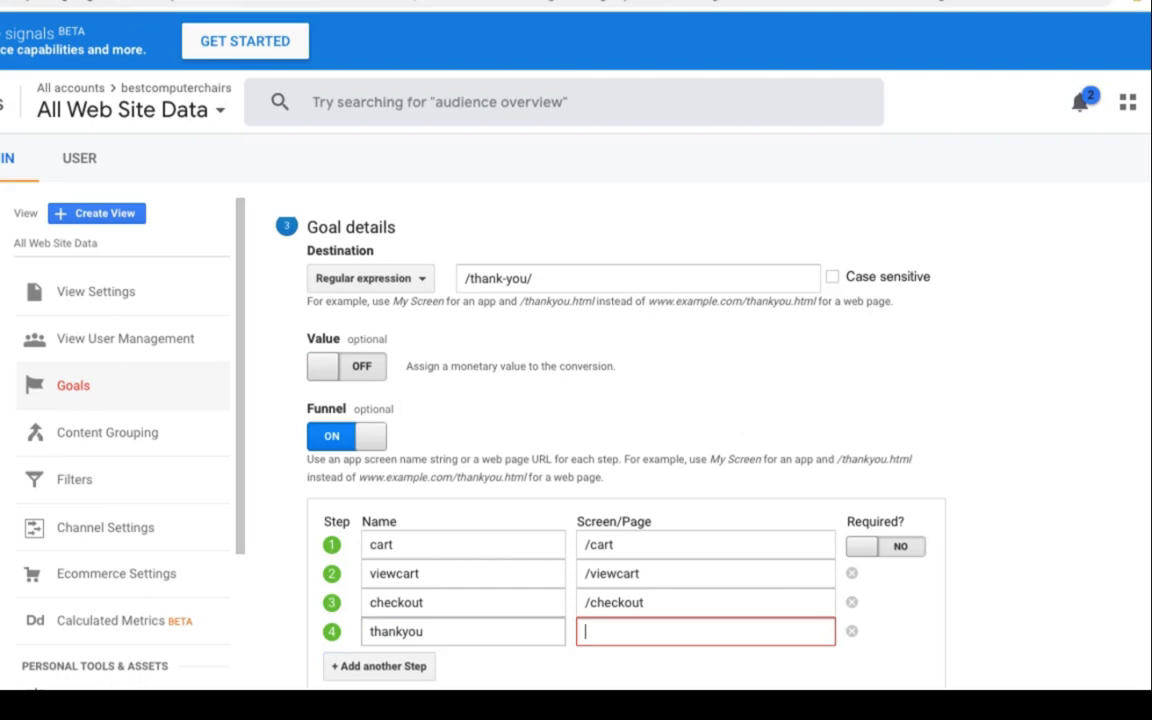
type("than/")
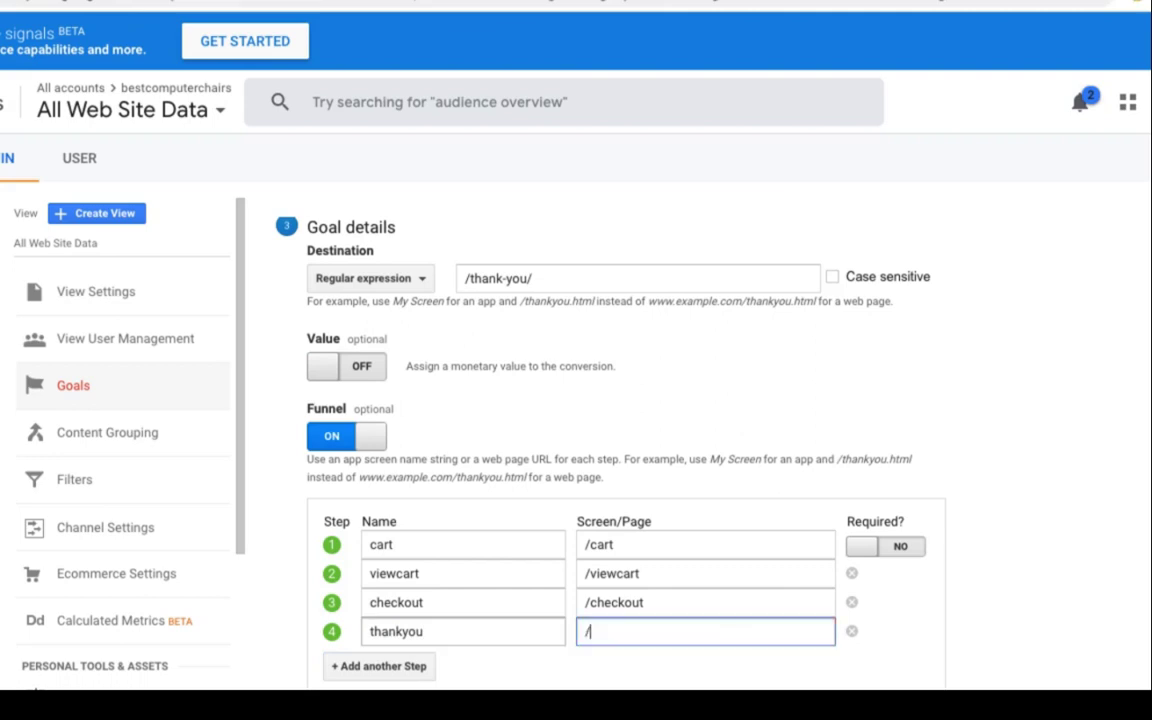
type("thank-you")
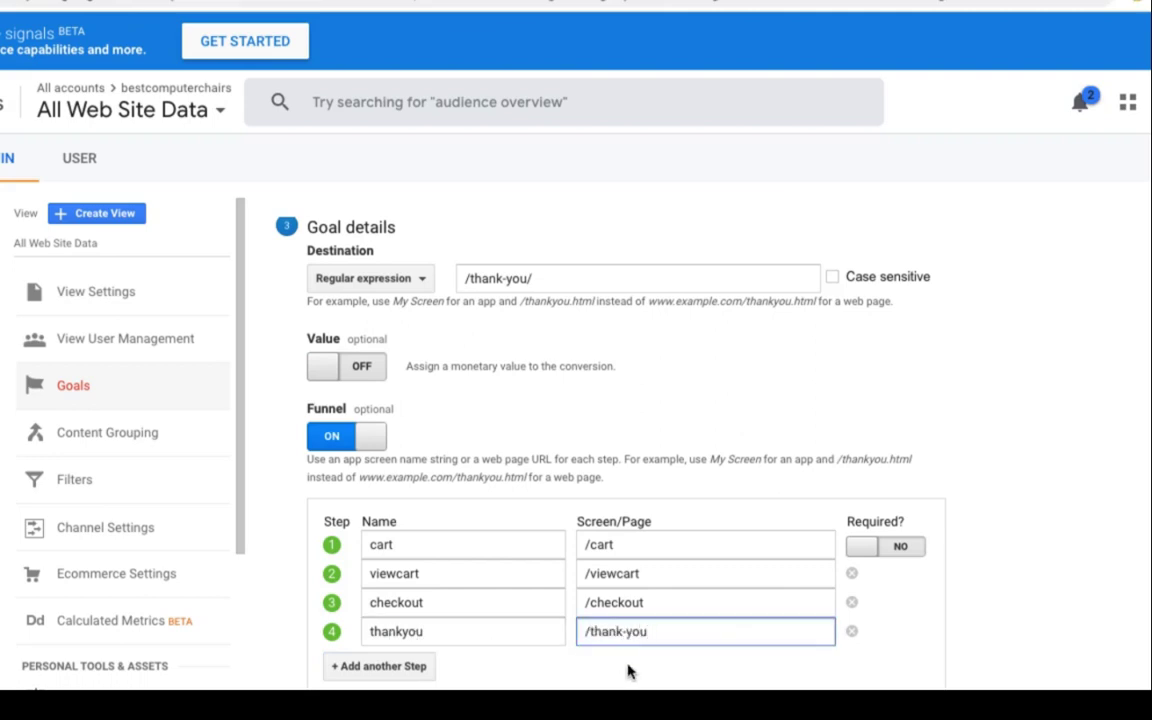
scroll(630, 674, "down", 2)
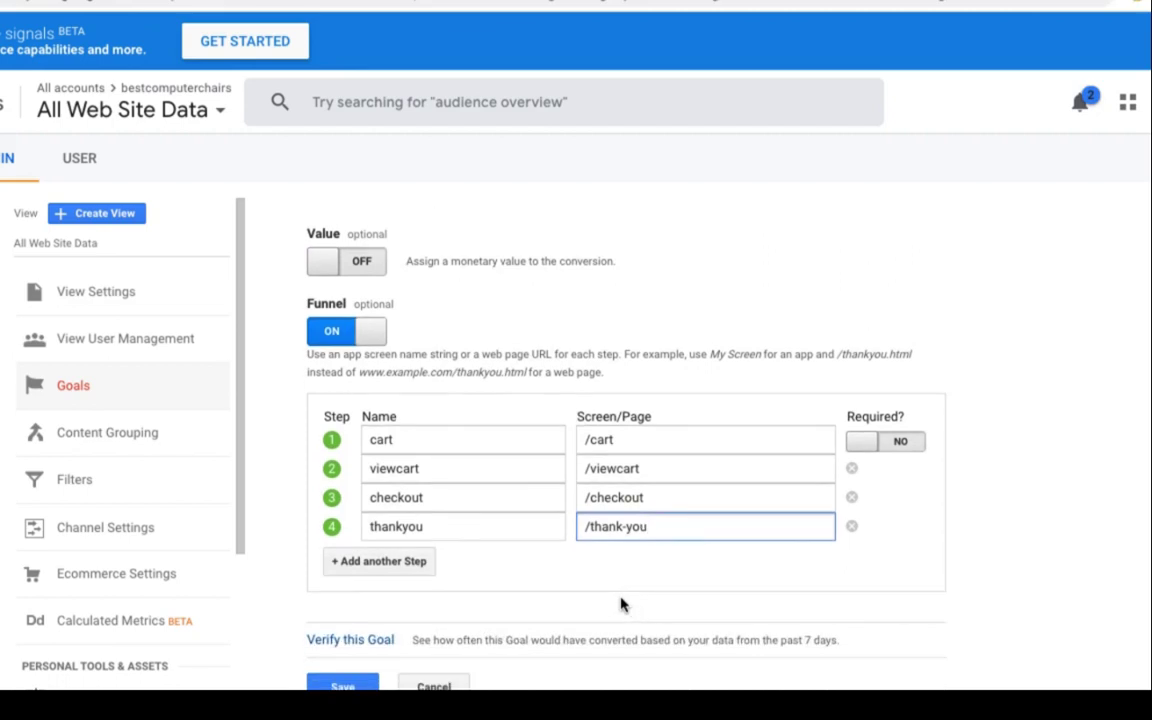
left_click(503, 594)
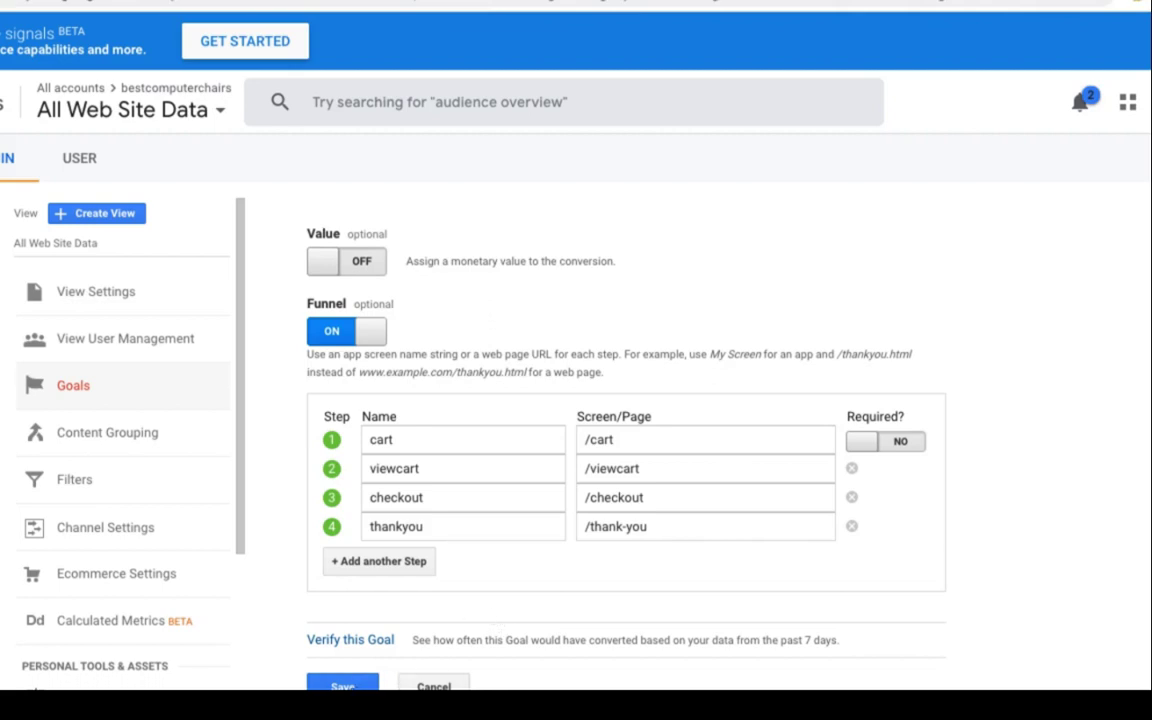
left_click(345, 686)
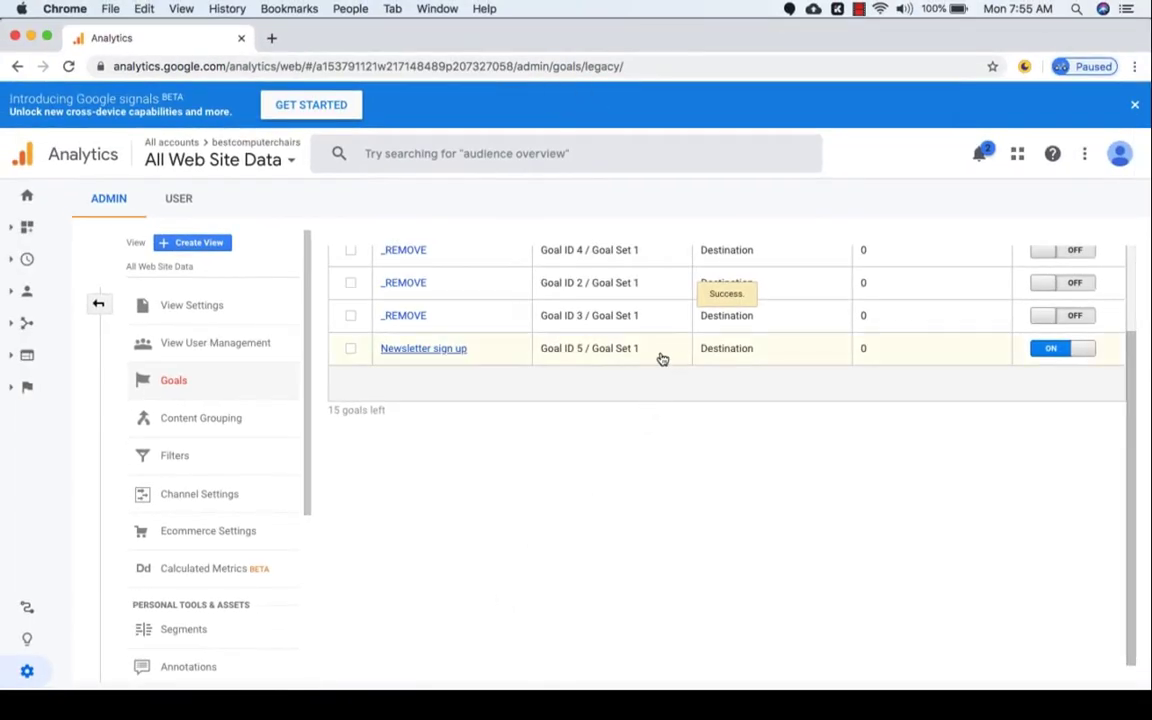
- Toggle recording for the Newsletter sign up goal (Goal ID 5) off and on, leaving it On
scroll(430, 398, "up", 1)
scroll(430, 398, "up", 1)
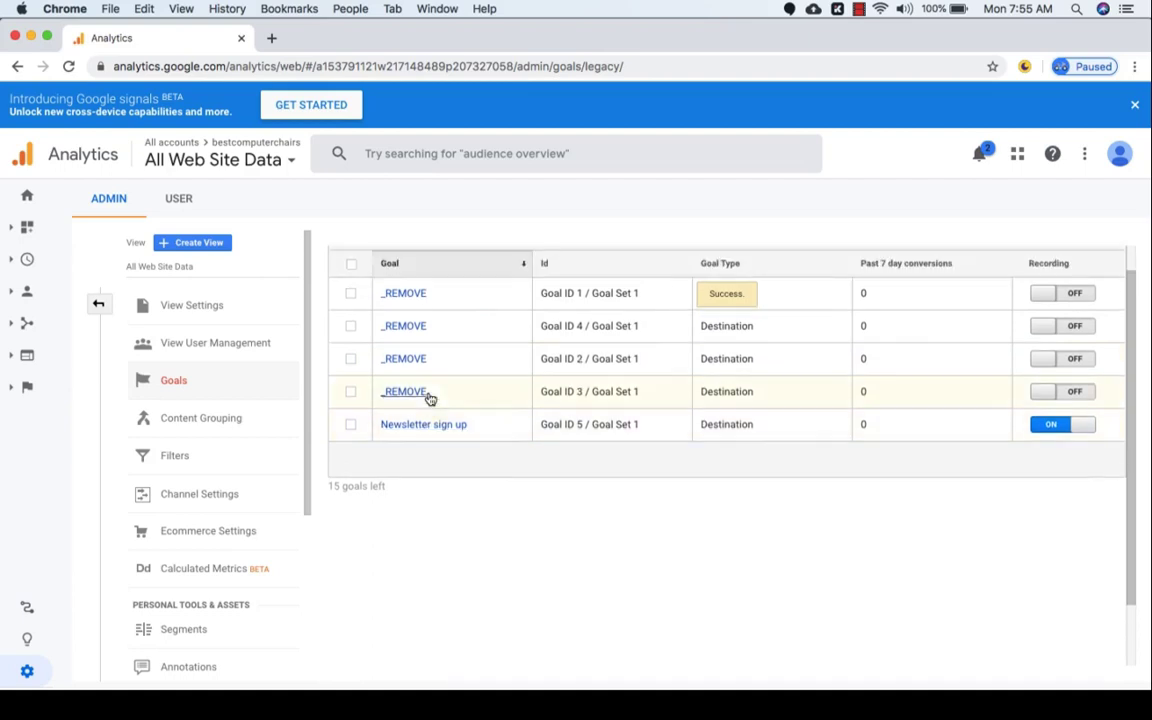
scroll(444, 426, "down", 1)
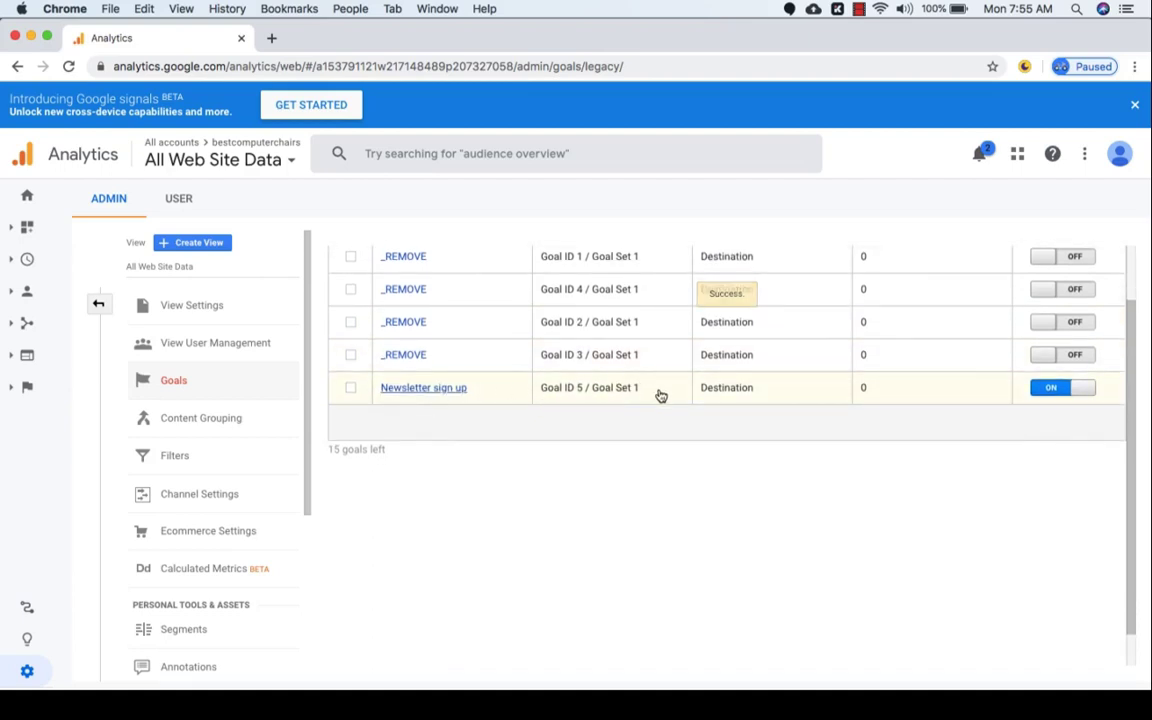
scroll(815, 385, "up", 1)
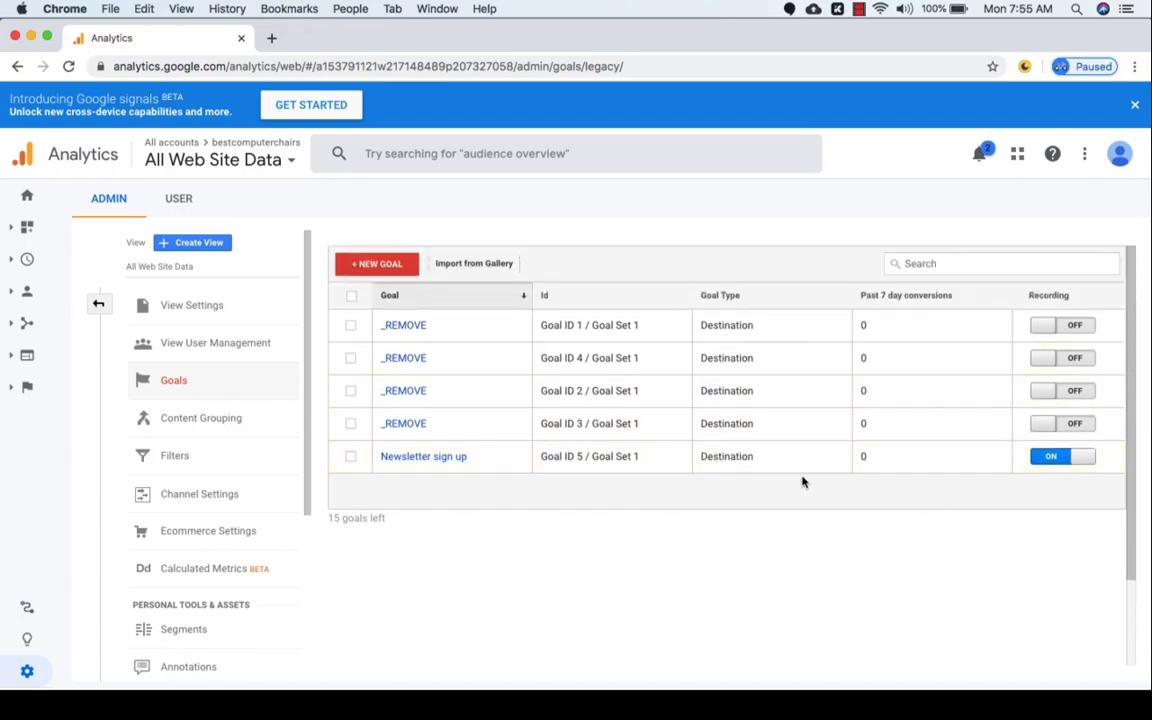
scroll(888, 466, "down", 1)
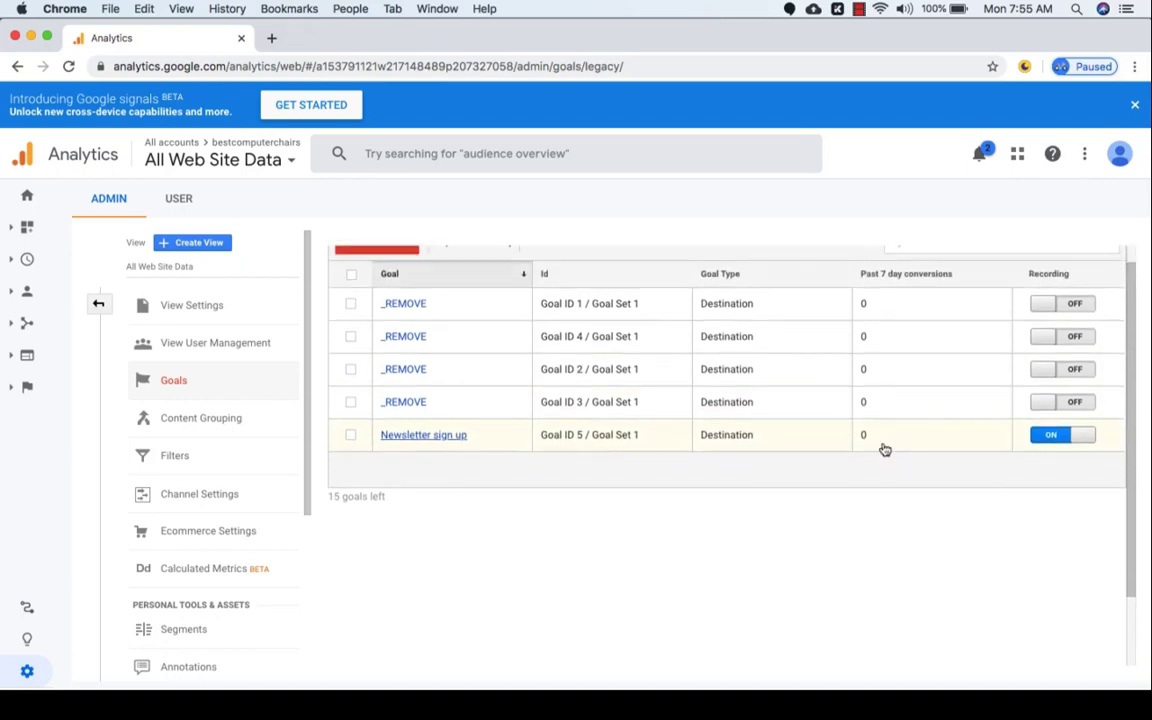
scroll(890, 464, "up", 1)
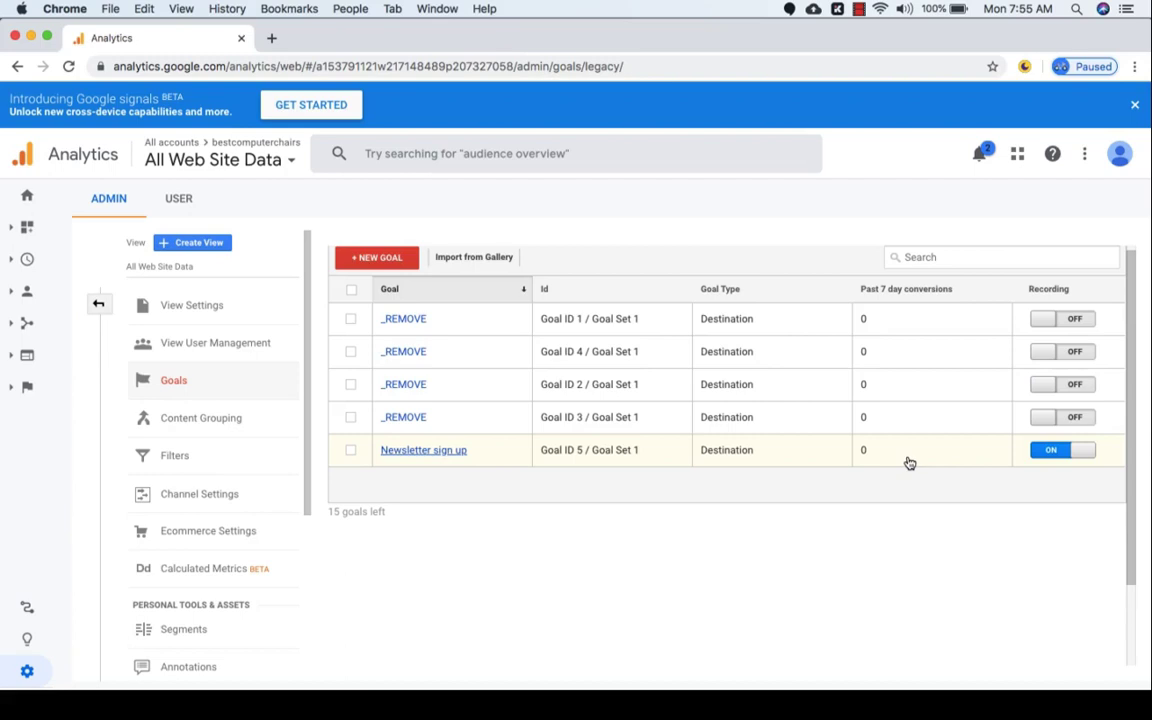
left_click(1057, 458)
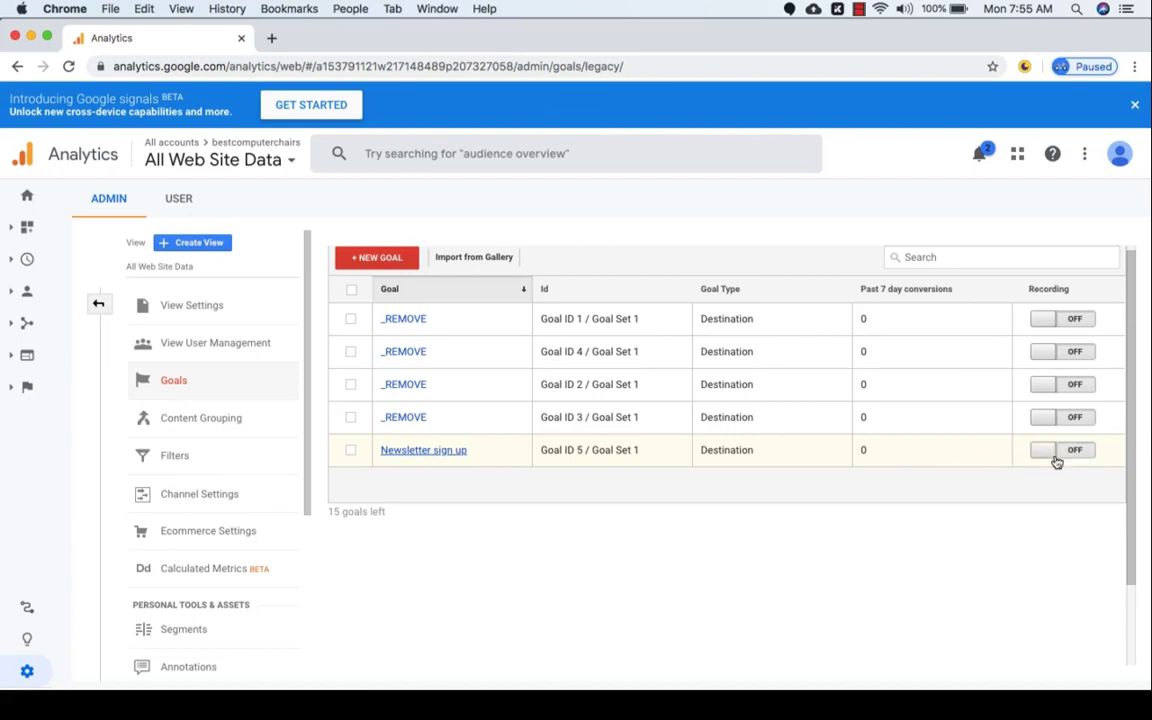
left_click(1057, 460)
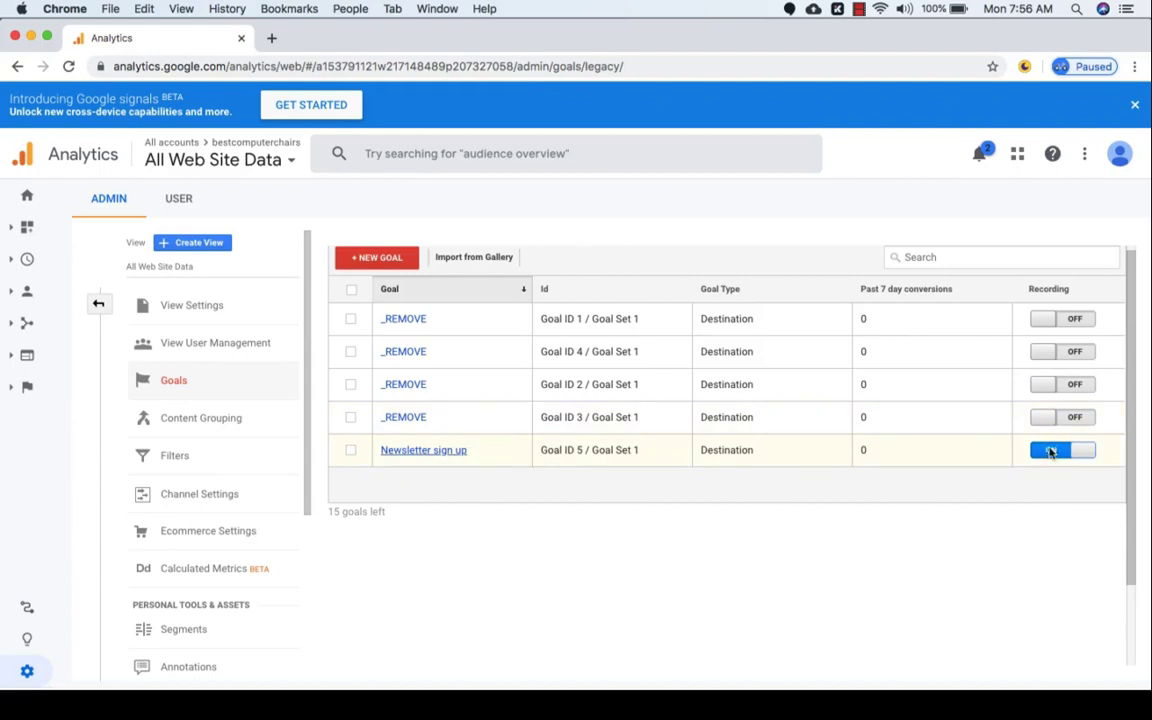
left_click(1052, 451)
left_click(1066, 455)
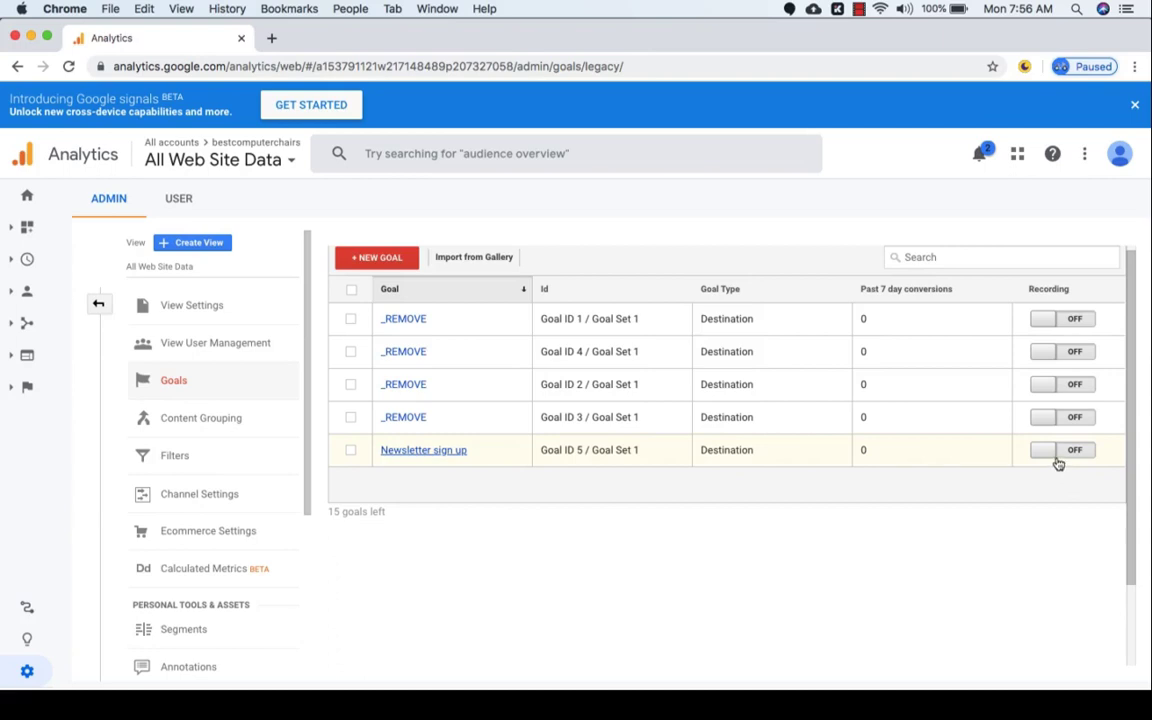
left_click(1055, 451)
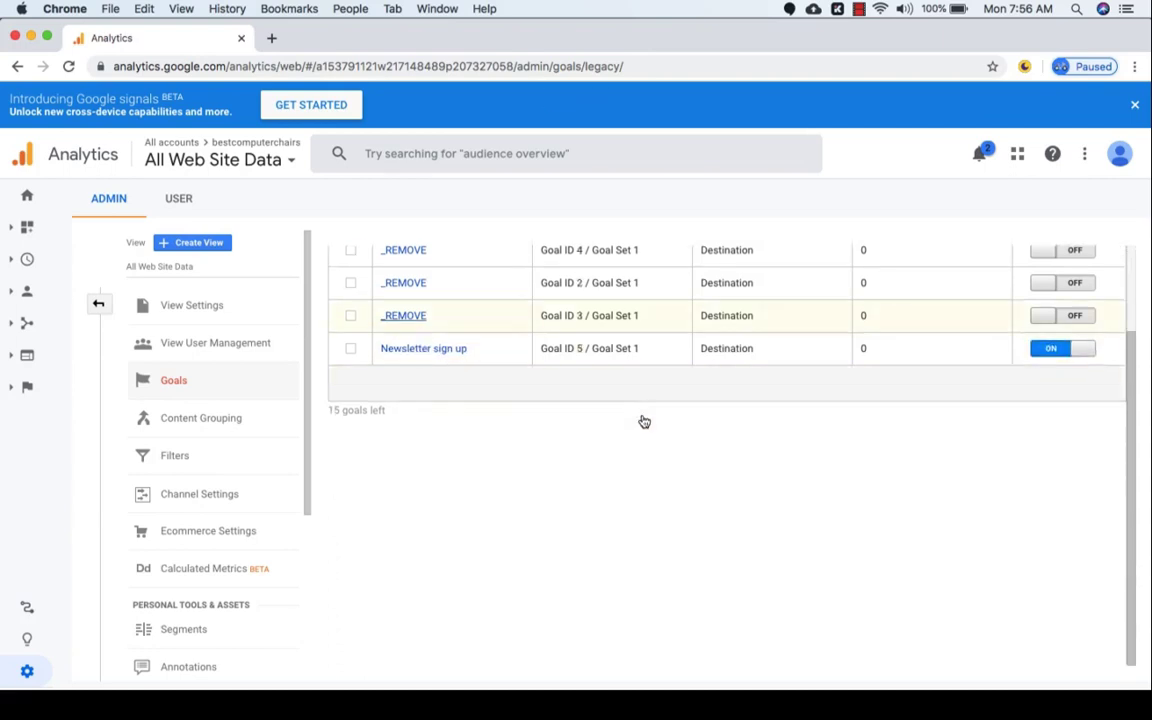
scroll(643, 419, "down", 2)
scroll(511, 480, "up", 2)
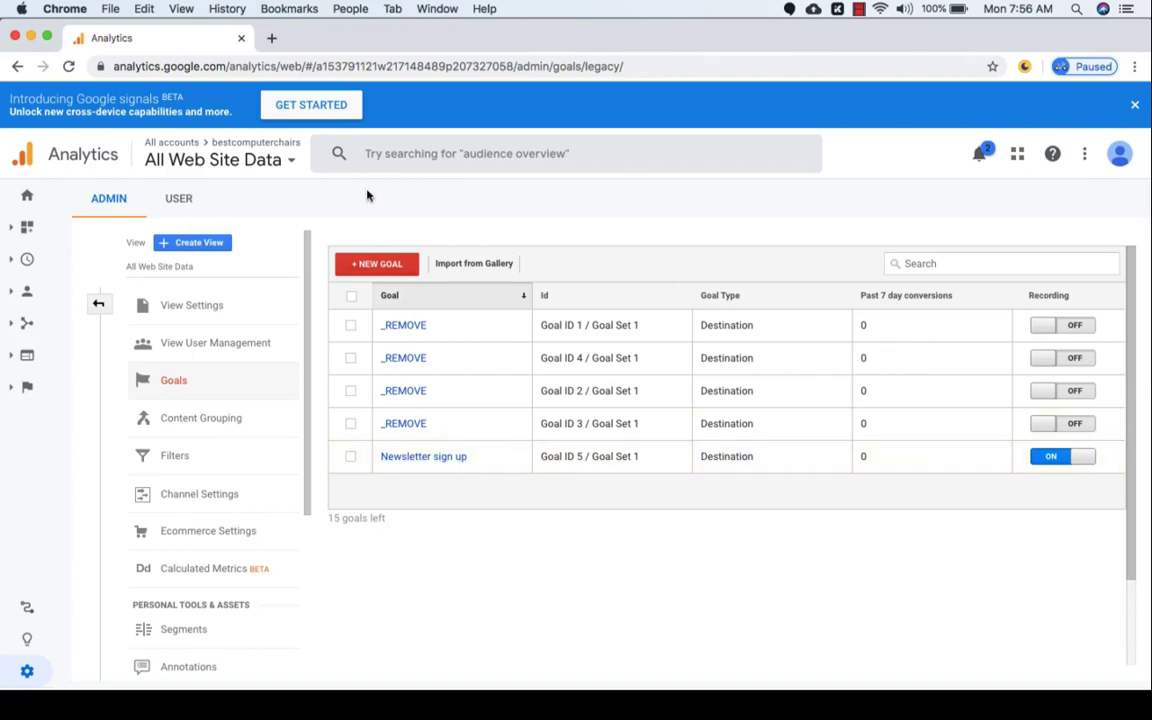
- Open a window in a different Chrome profile and add a new blank tab
left_click(350, 9)
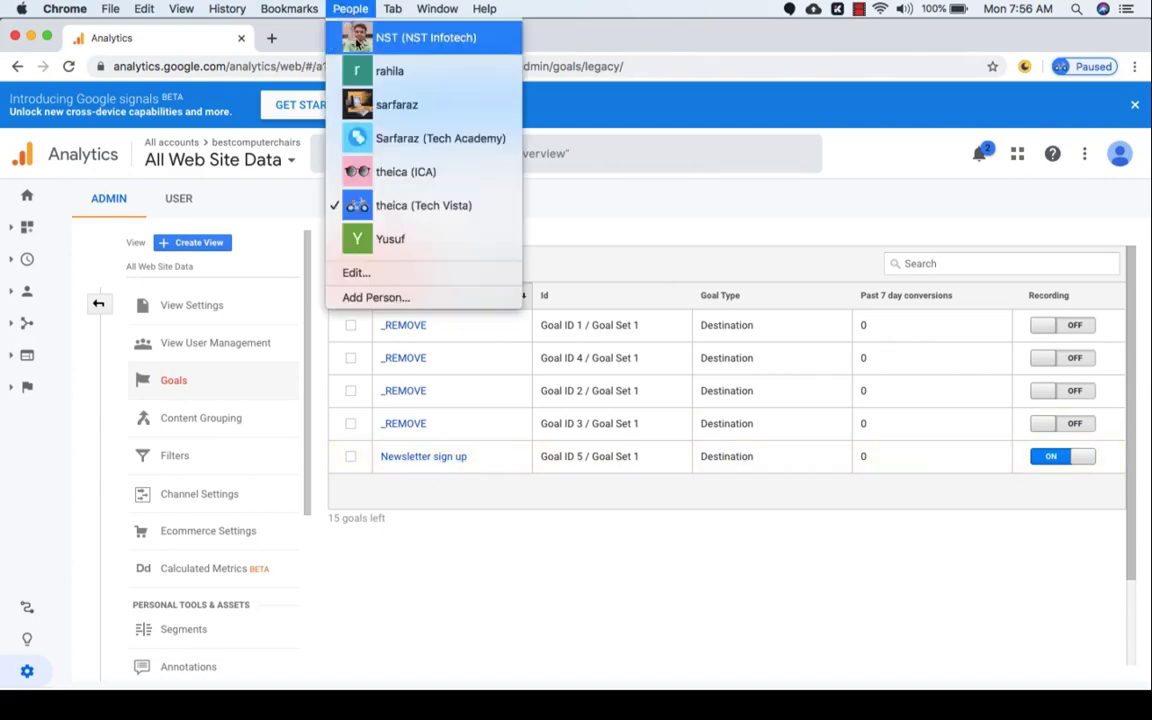
left_click(357, 40)
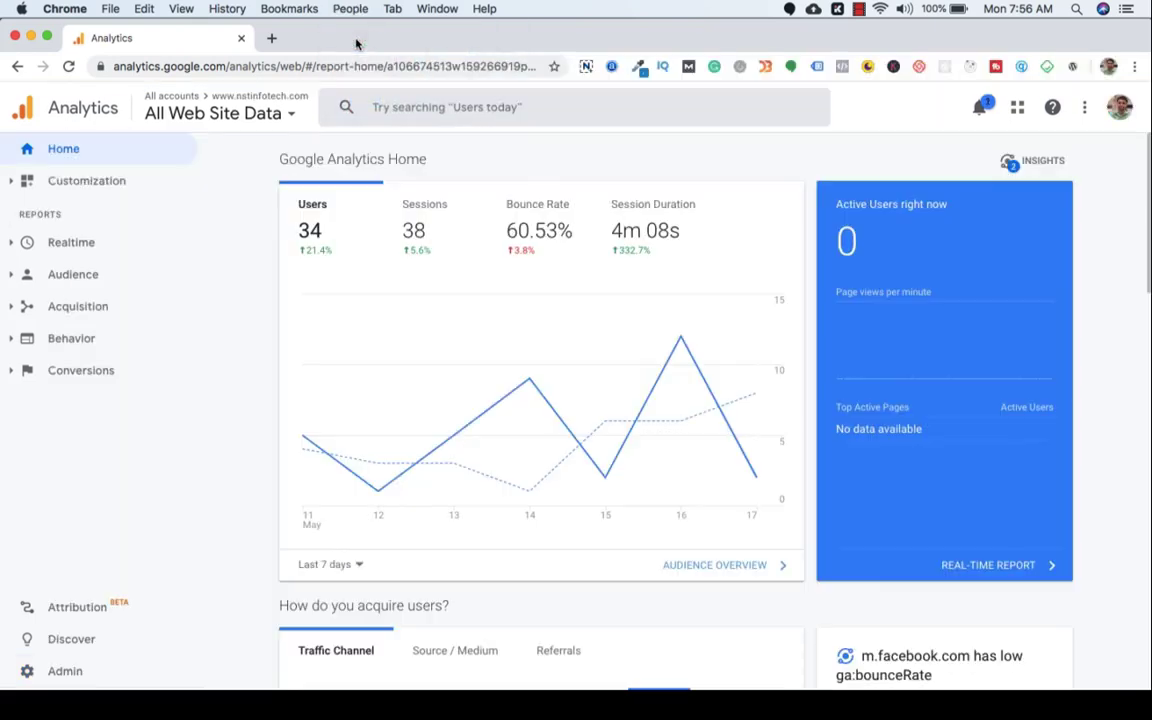
left_click(271, 38)
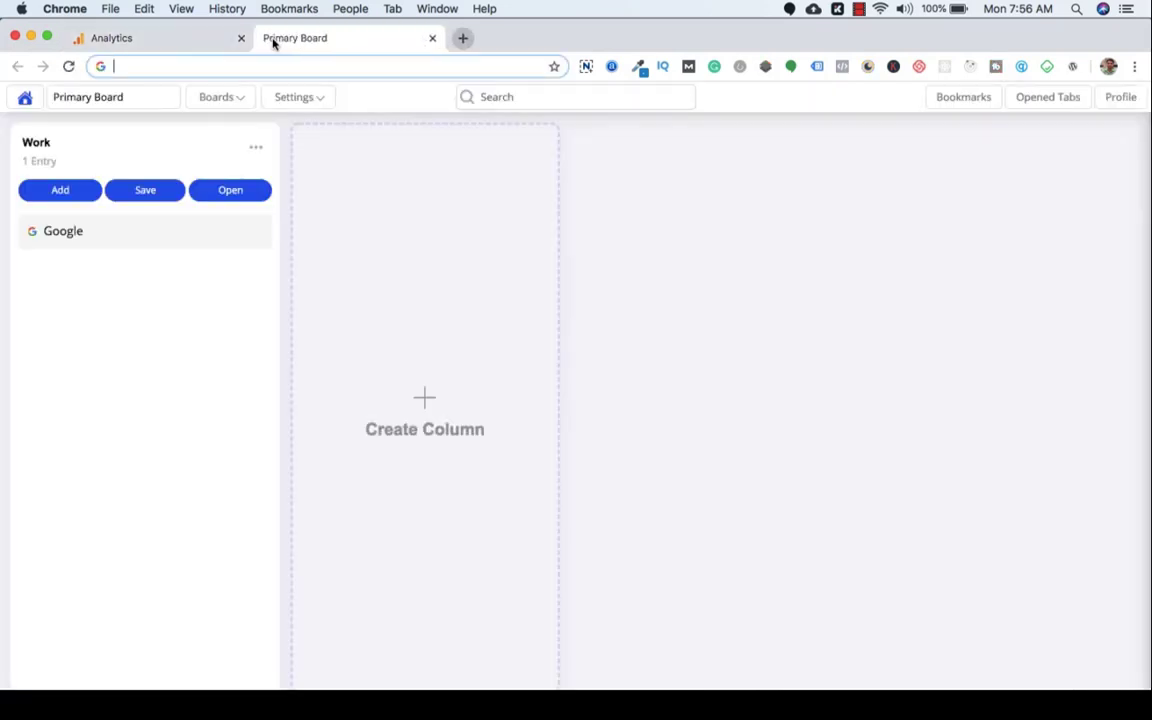
left_click(208, 37)
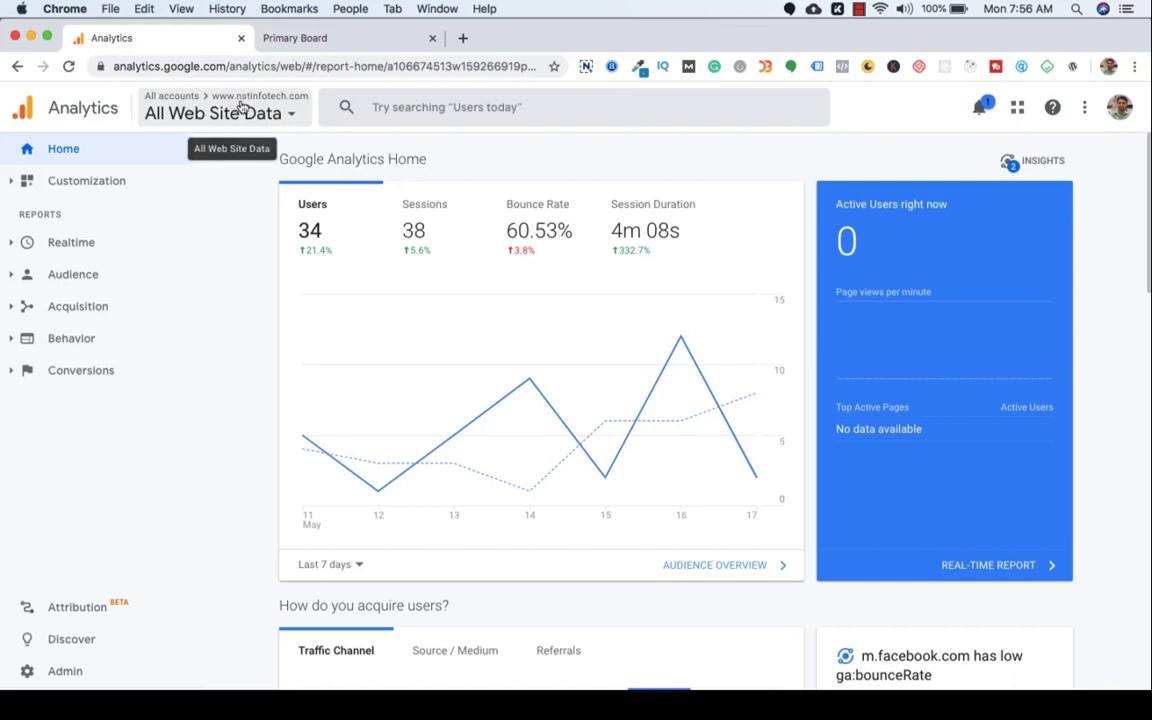
left_click(311, 39)
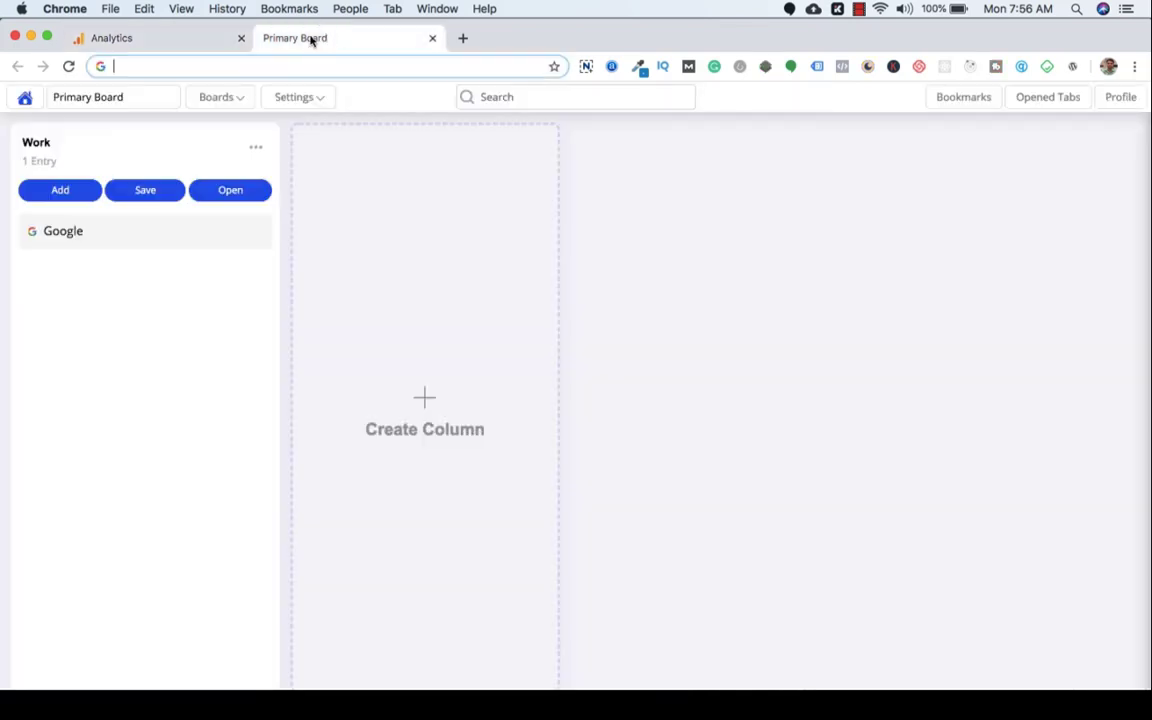
- Load nstinfotech.com and scroll to its course sign-up popup
type("nst")
key("Return")
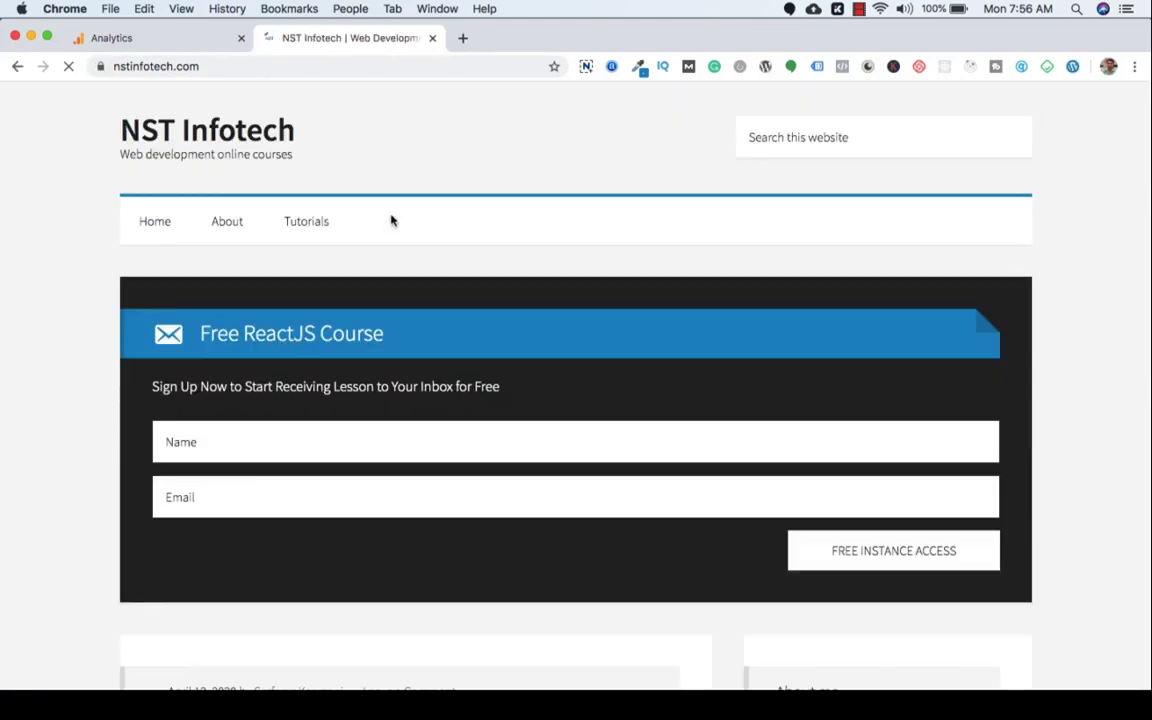
scroll(392, 220, "down", 6)
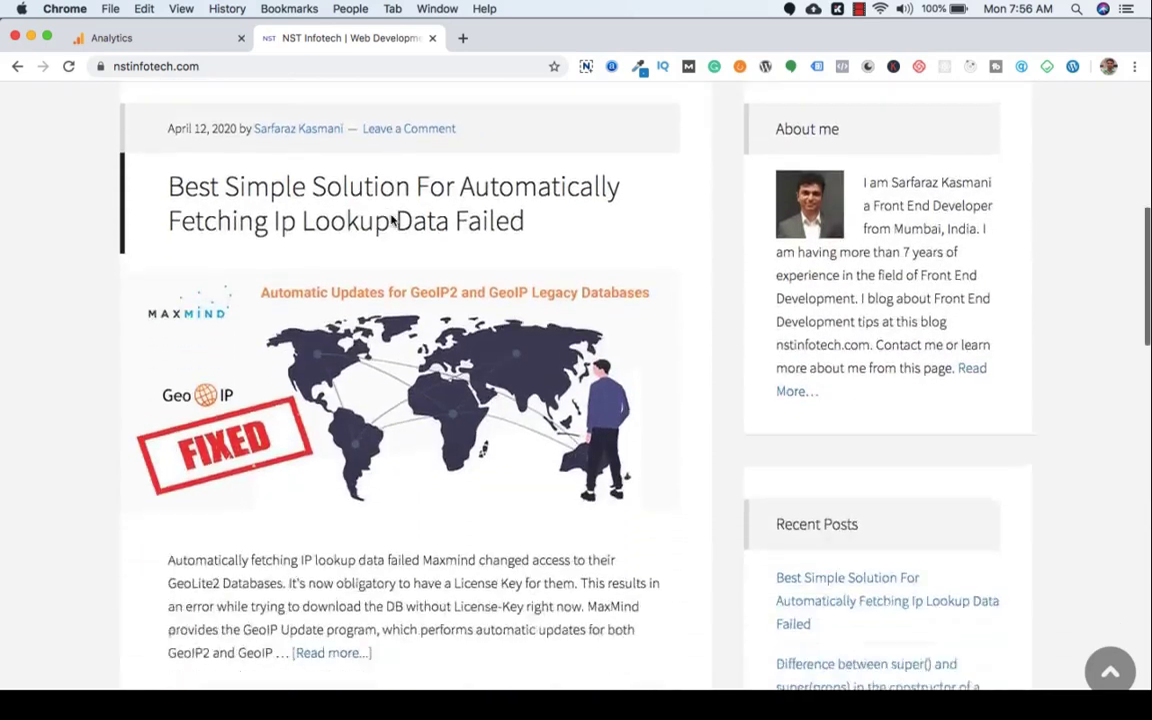
scroll(392, 220, "down", 10)
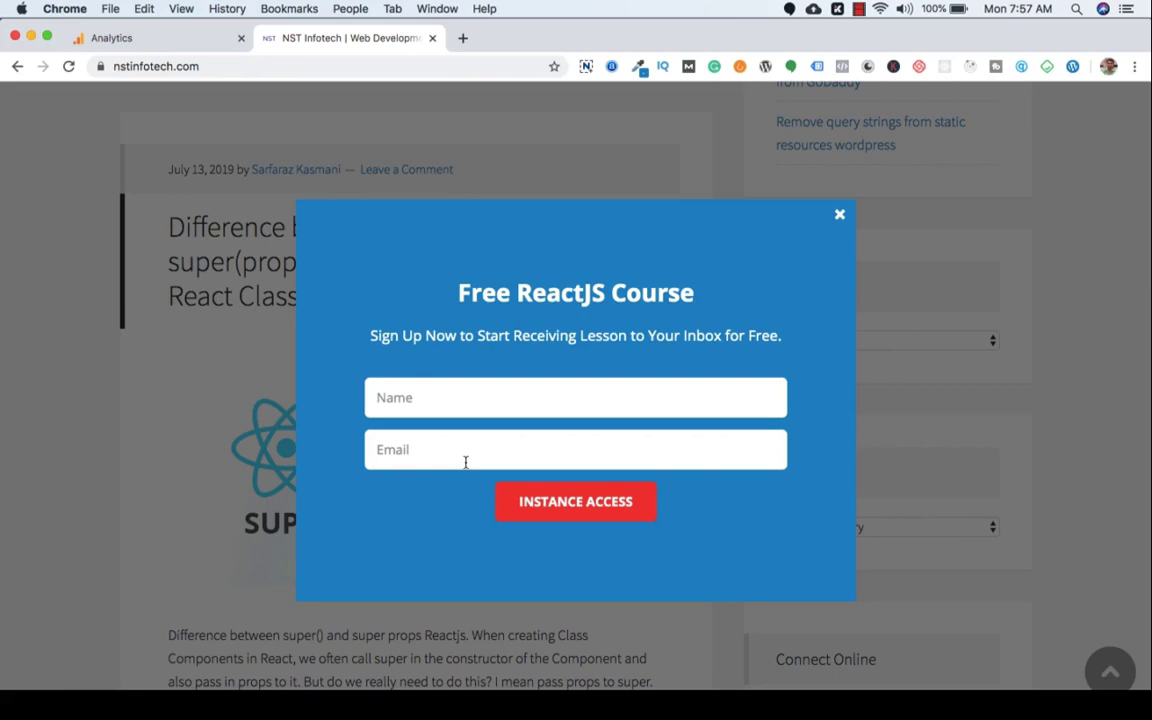
- Return to Google Analytics and open the Newsletter sign up goal from Admin's goals list
left_click(183, 44)
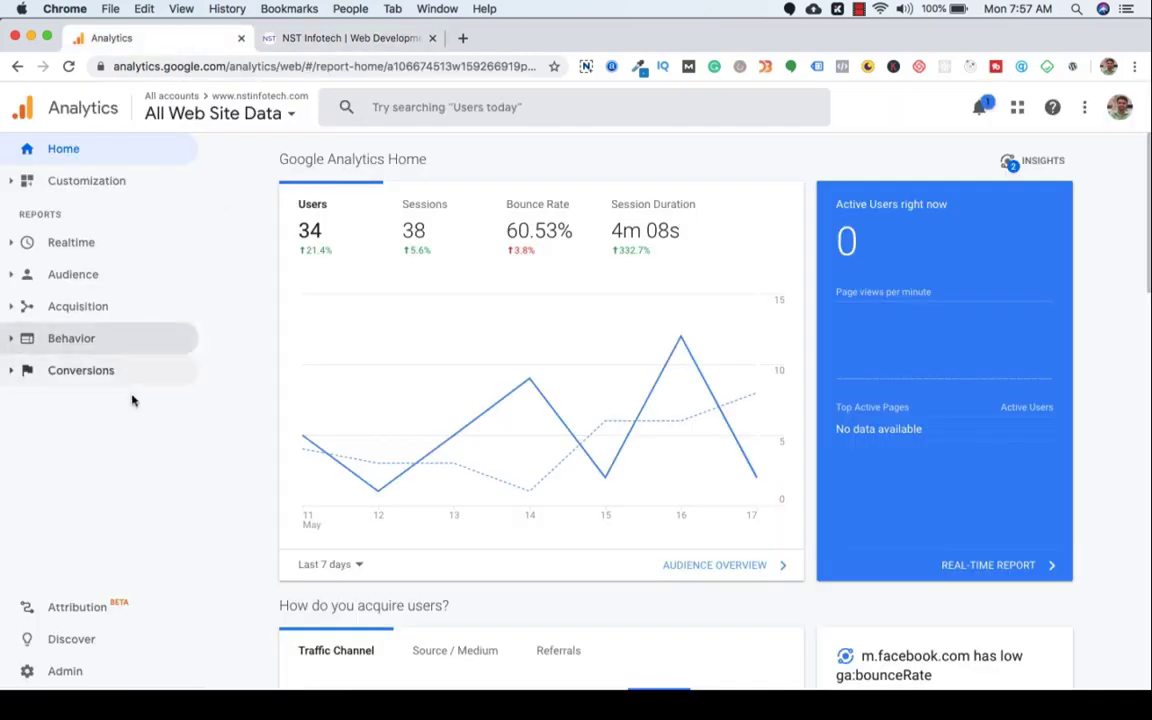
left_click(70, 672)
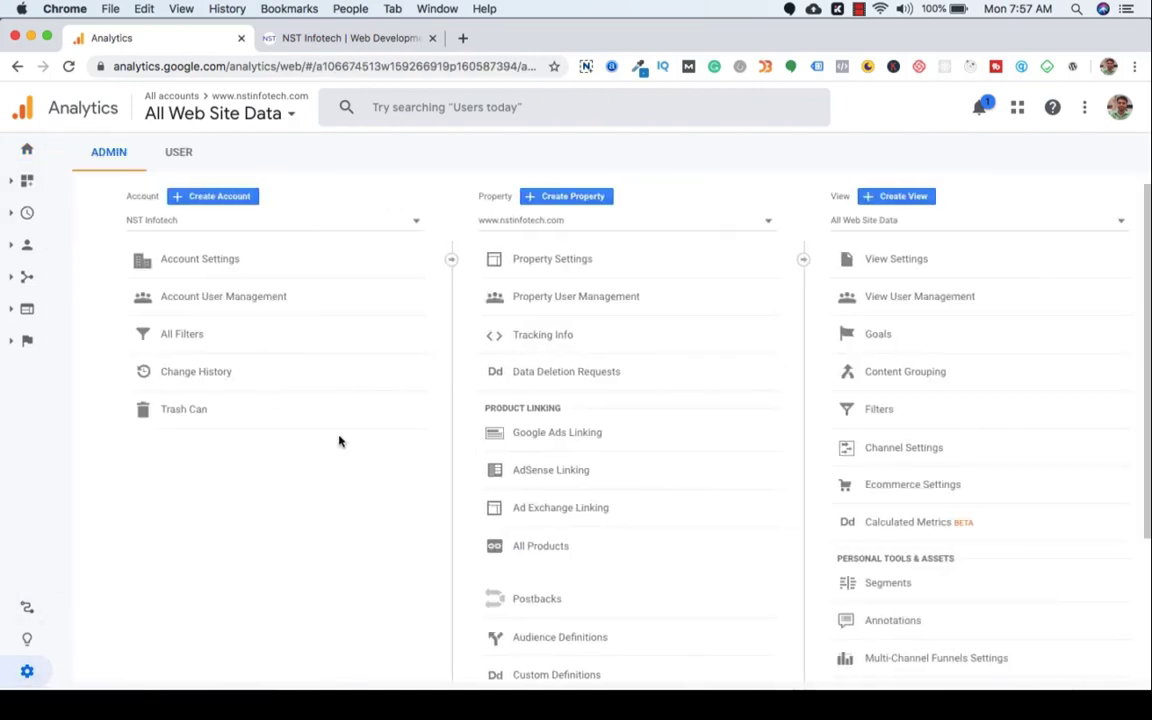
left_click(875, 337)
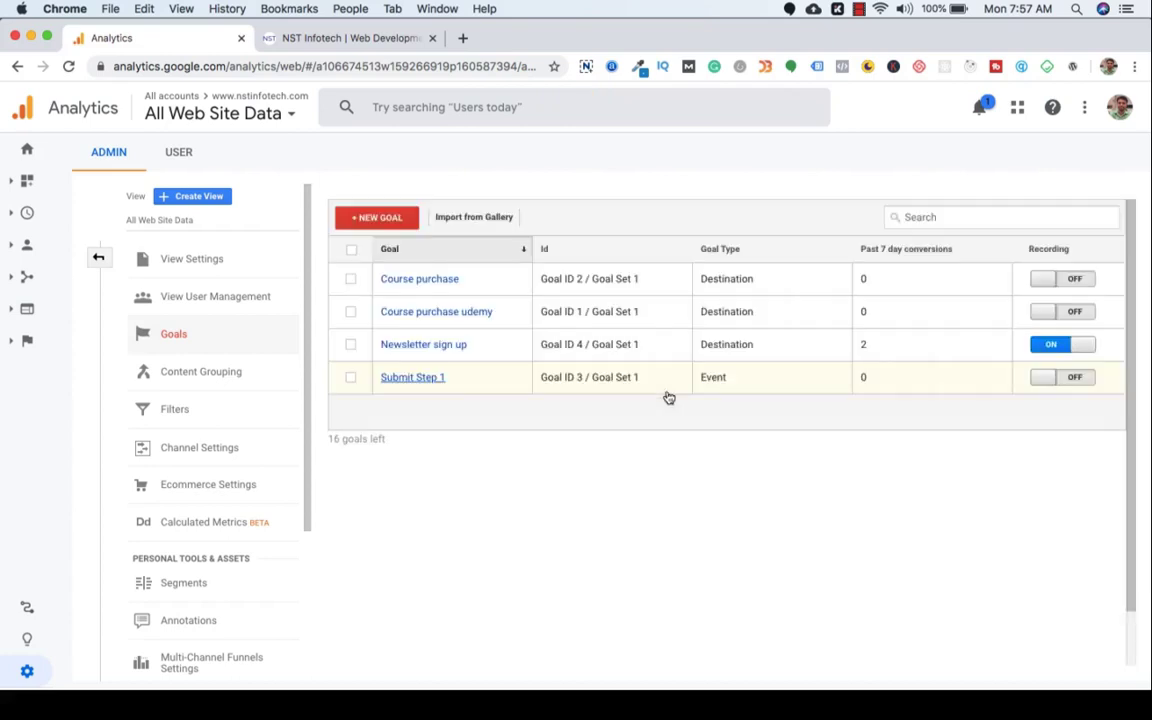
left_click(438, 350)
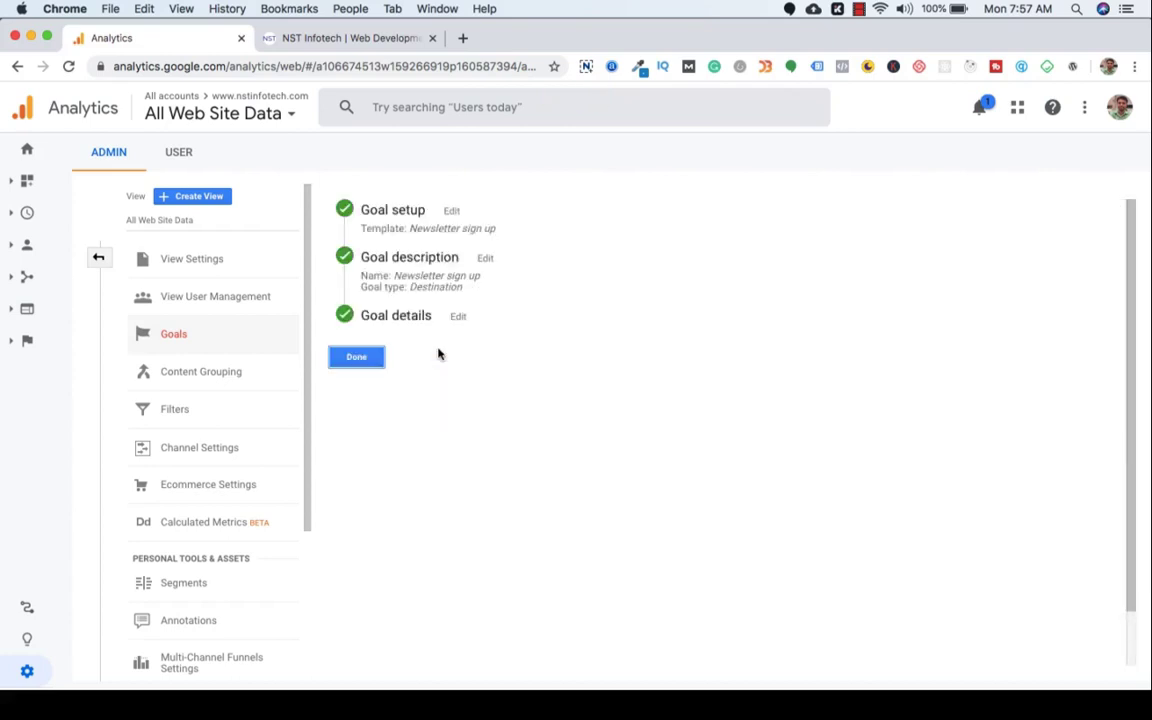
- Review setup, description and details, keeping the /thank-you/ Regular expression destination, and save
left_click(398, 277)
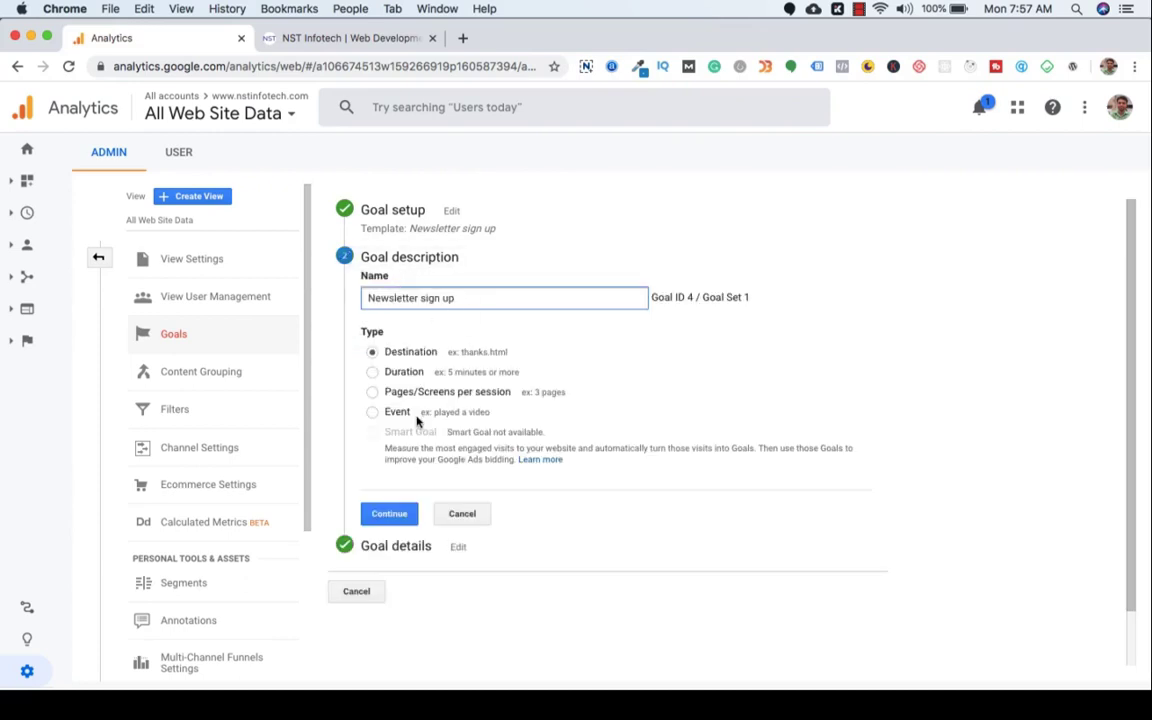
left_click(394, 228)
scroll(488, 309, "down", 3)
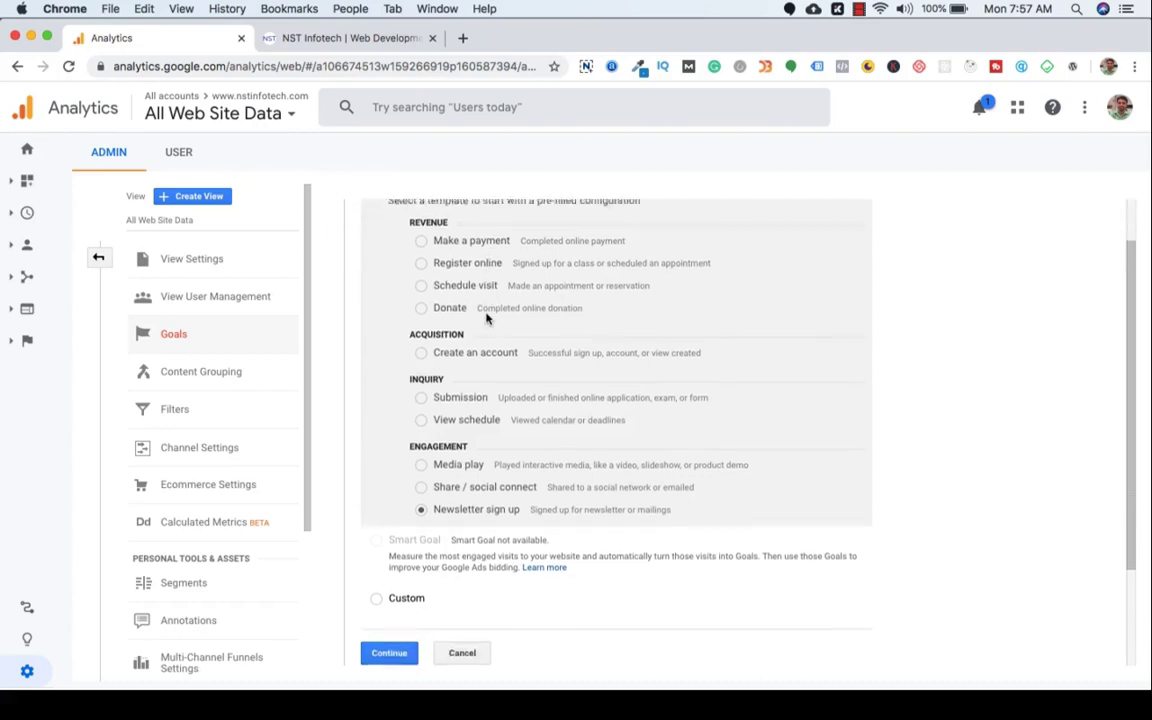
scroll(480, 357, "up", 3)
scroll(482, 360, "down", 3)
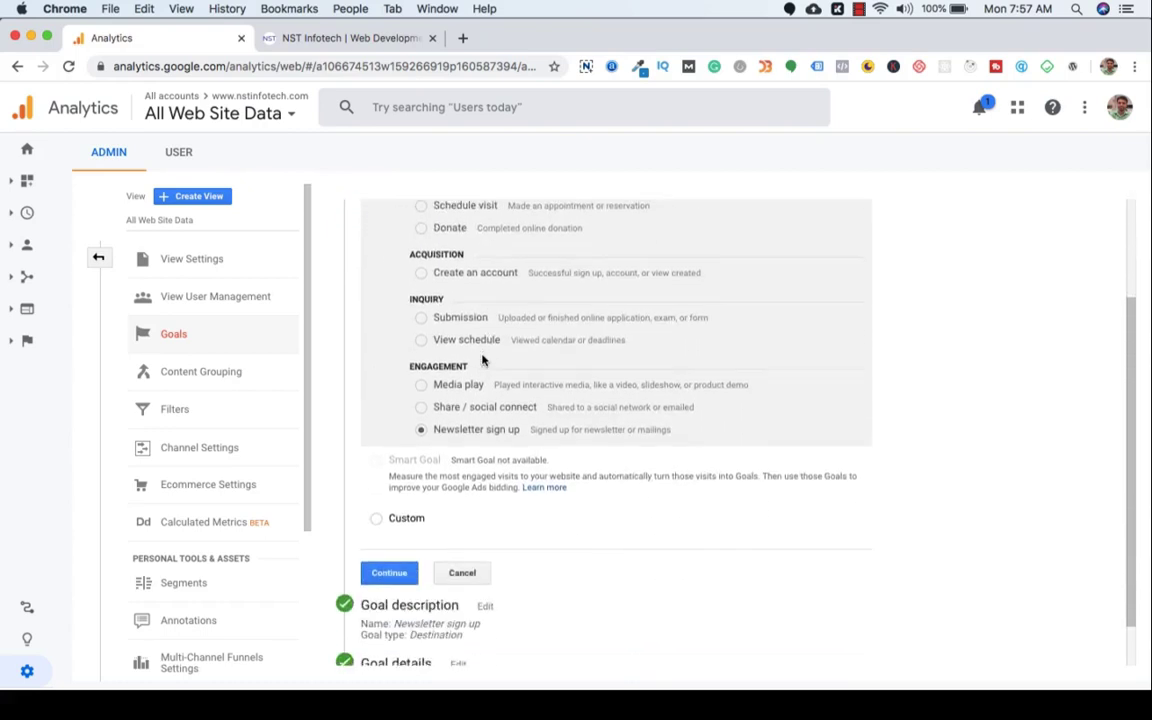
scroll(473, 445, "down", 1)
left_click(389, 518)
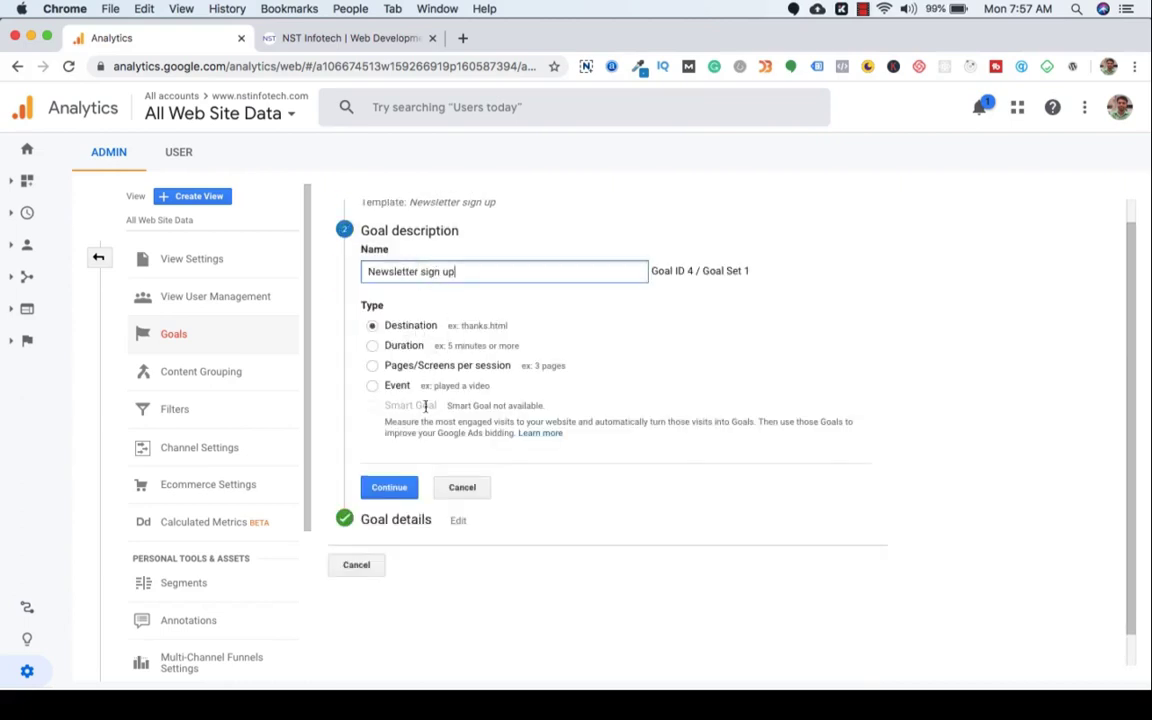
left_click(389, 487)
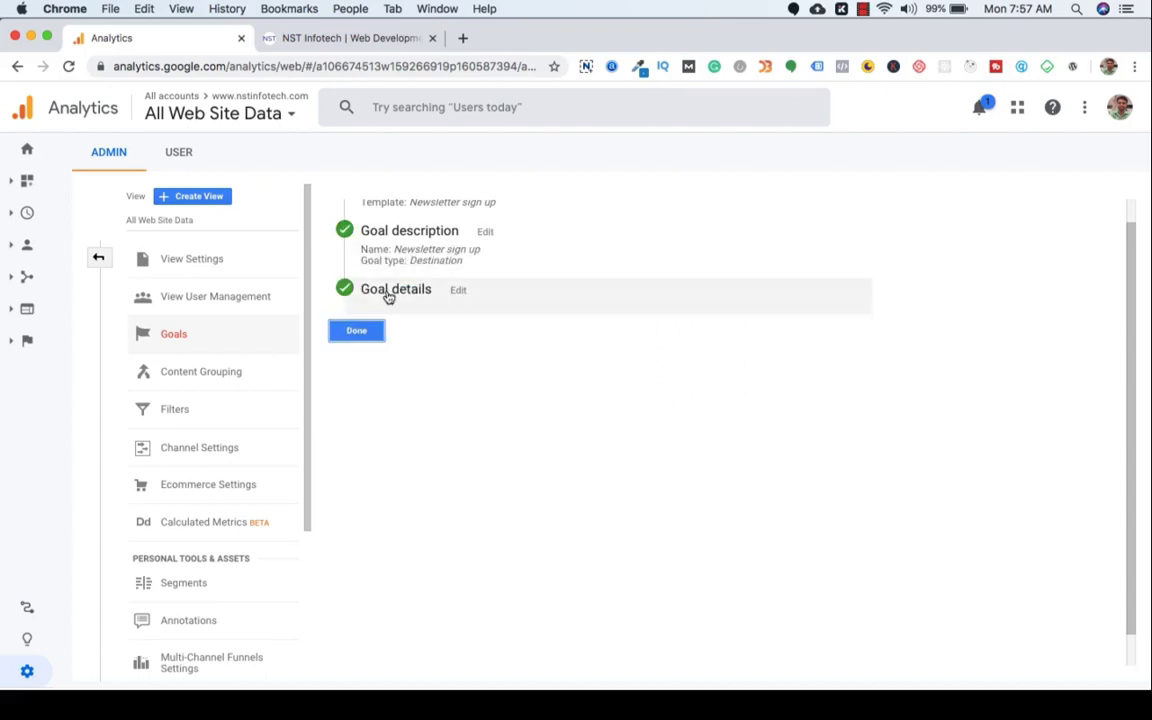
left_click(390, 297)
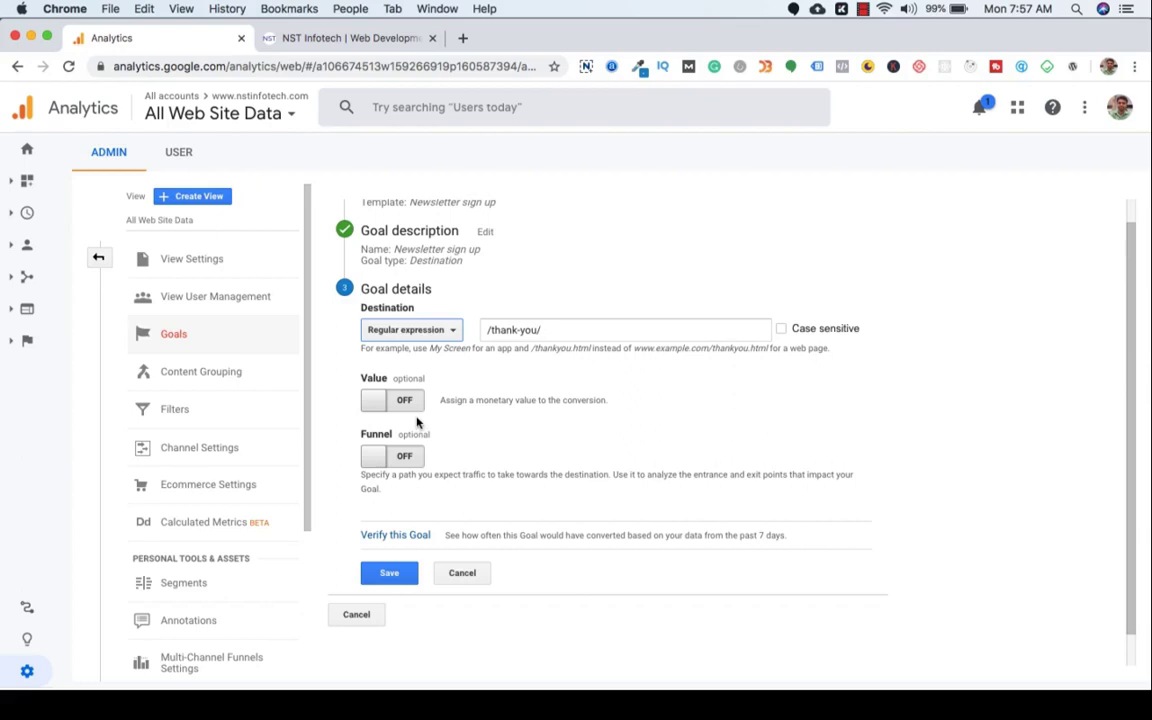
scroll(420, 425, "down", 1)
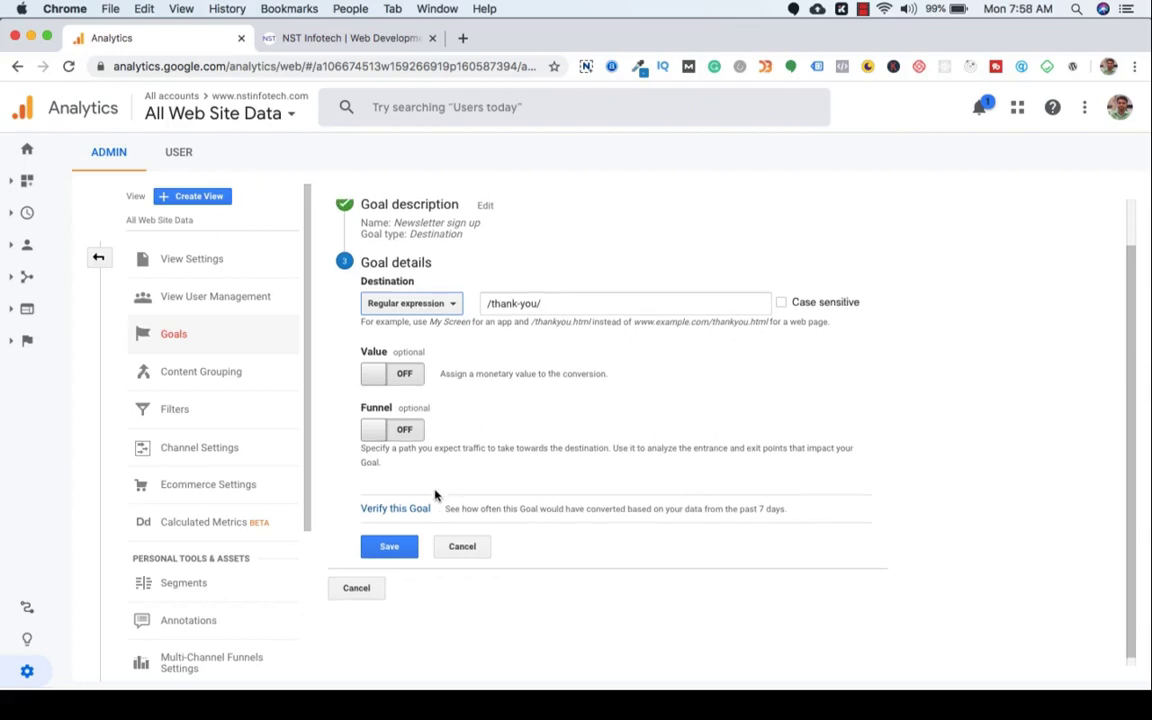
scroll(537, 527, "up", 1)
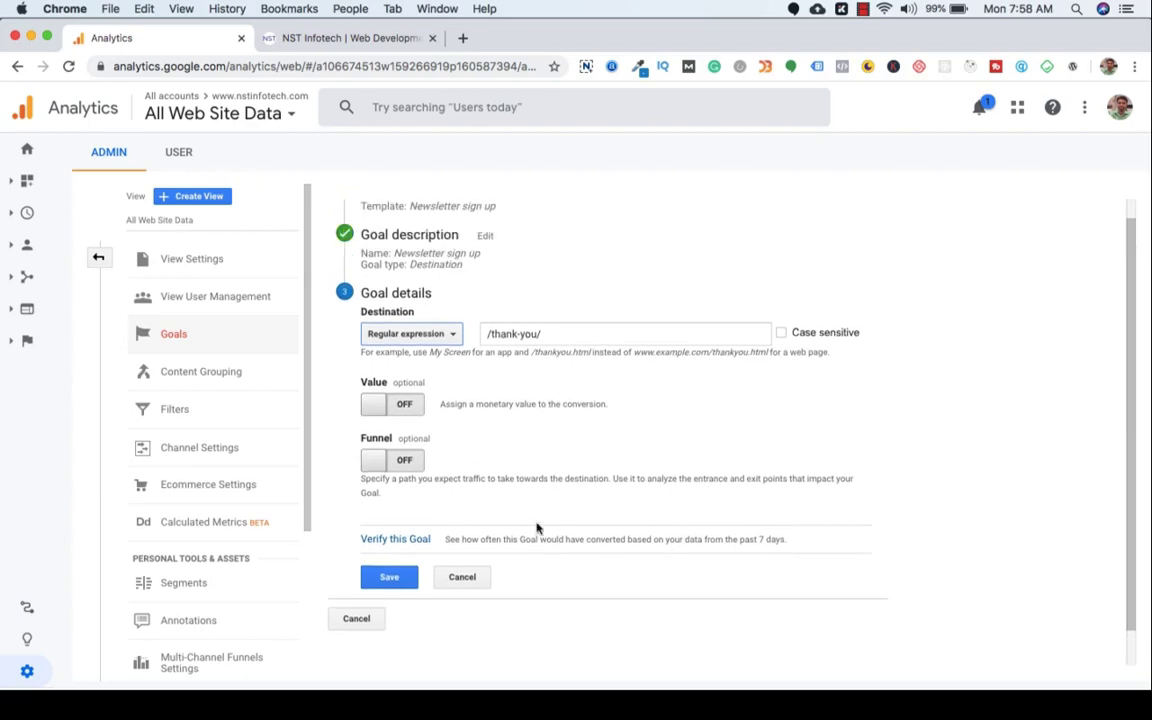
scroll(536, 528, "up", 1)
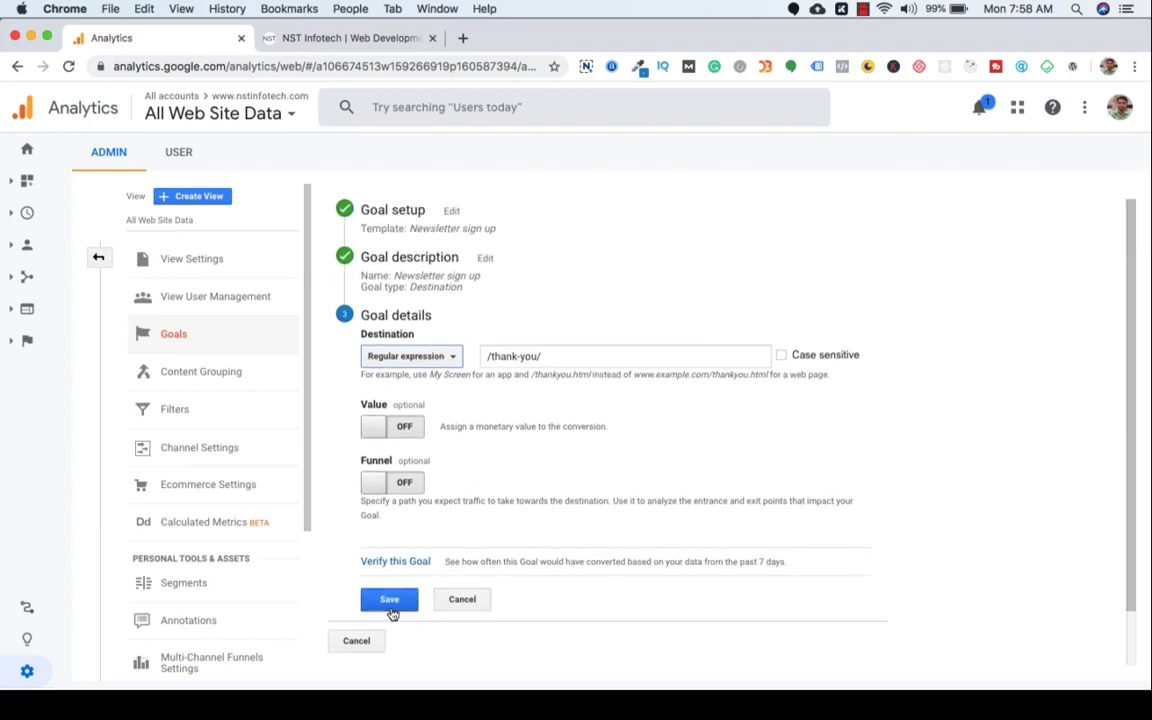
left_click(390, 606)
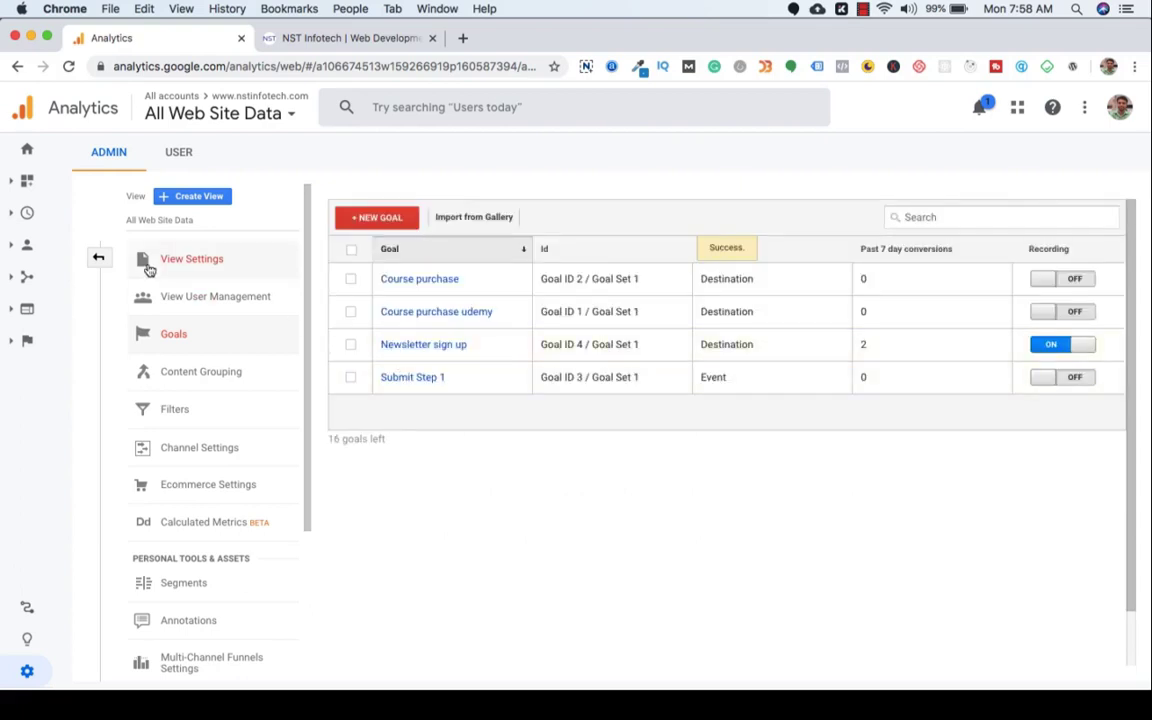
- Go Home and open Conversions > Goals > Overview to see the 2 completions at /thank-you/
left_click(28, 150)
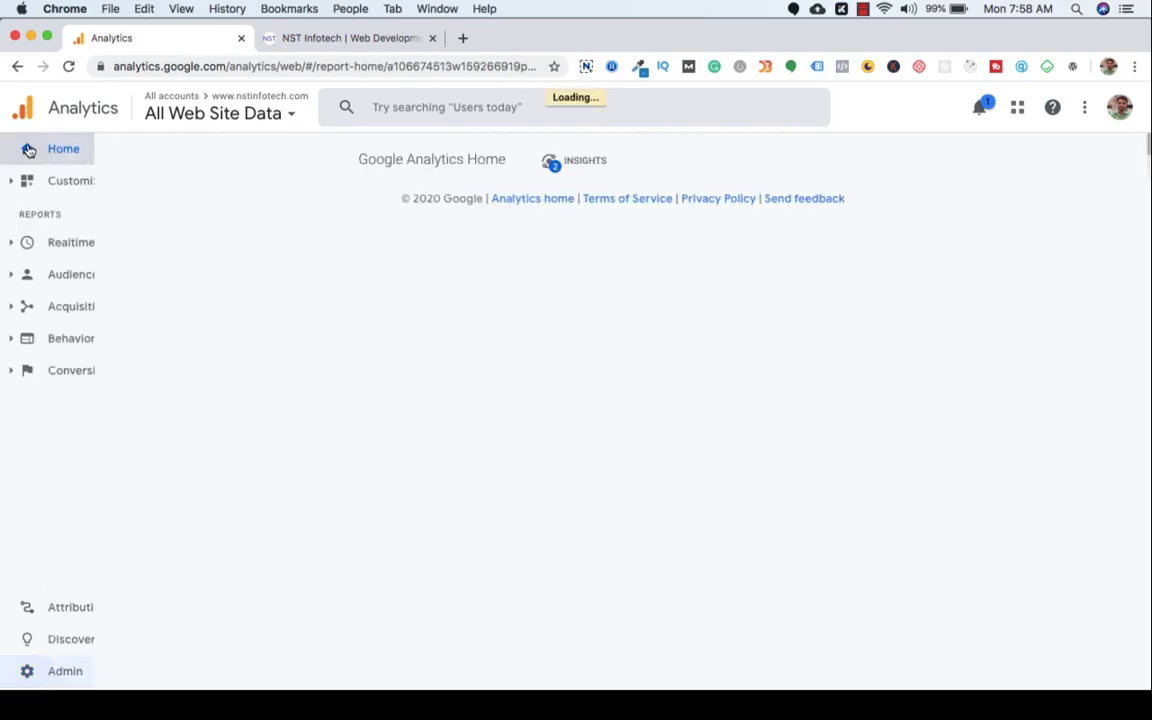
left_click(79, 370)
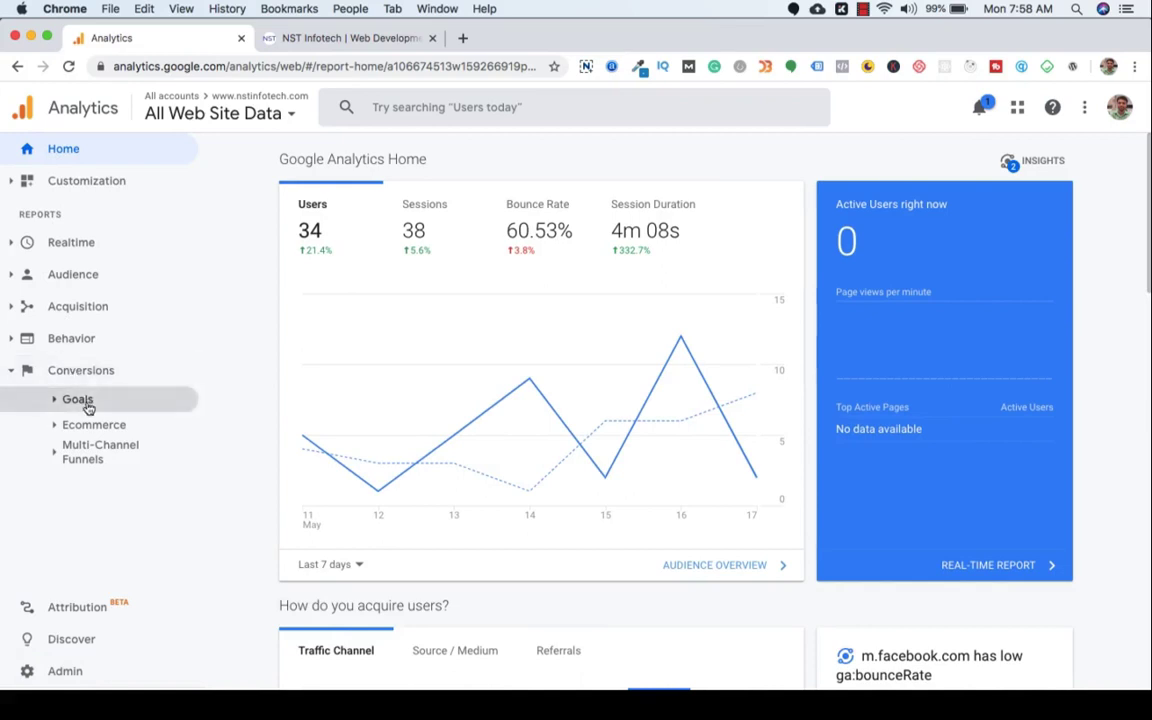
left_click(80, 400)
left_click(96, 430)
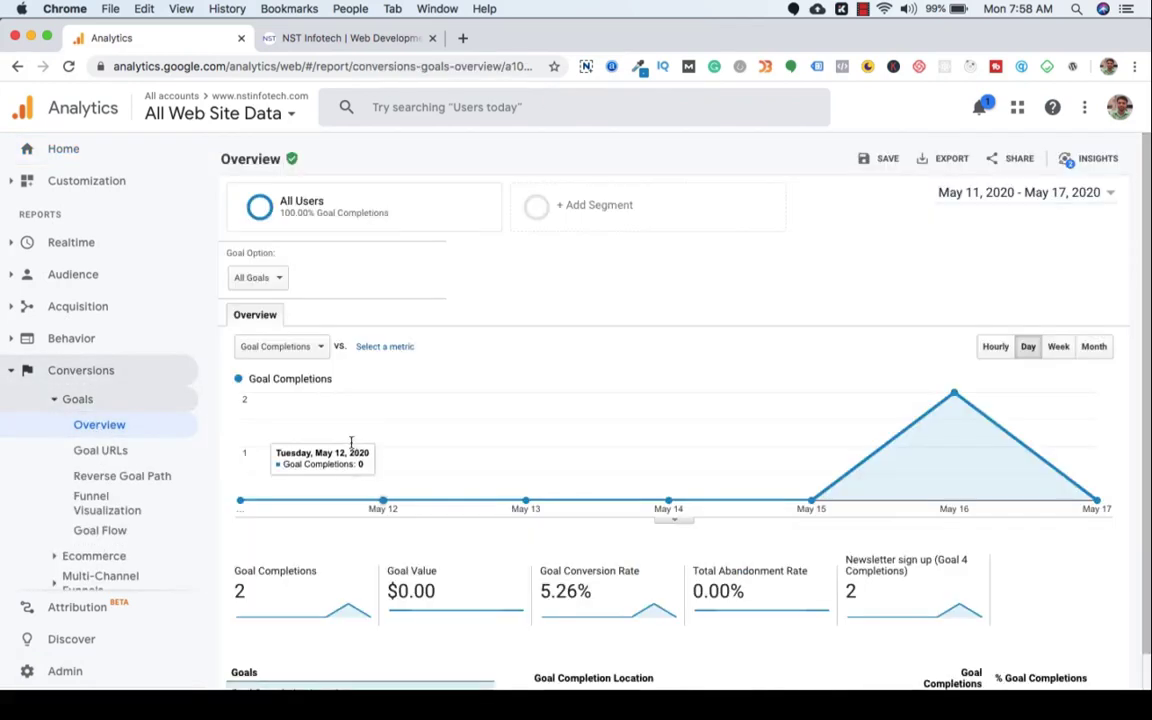
scroll(352, 445, "down", 2)
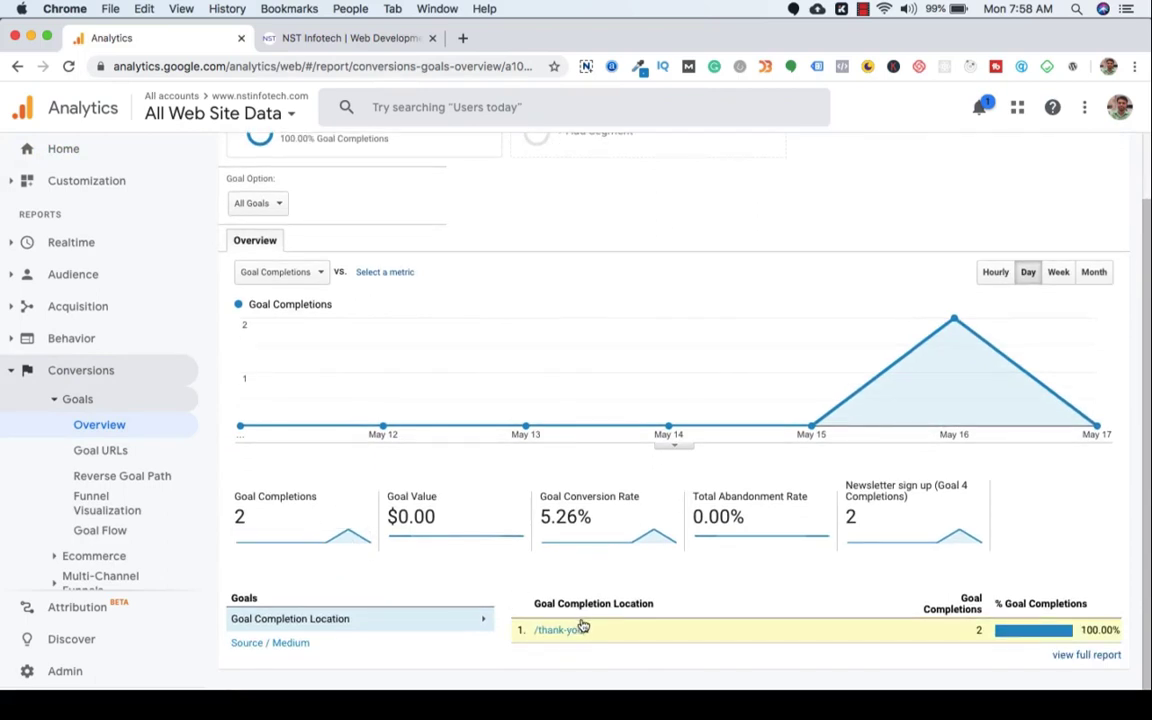
scroll(620, 630, "up", 1)
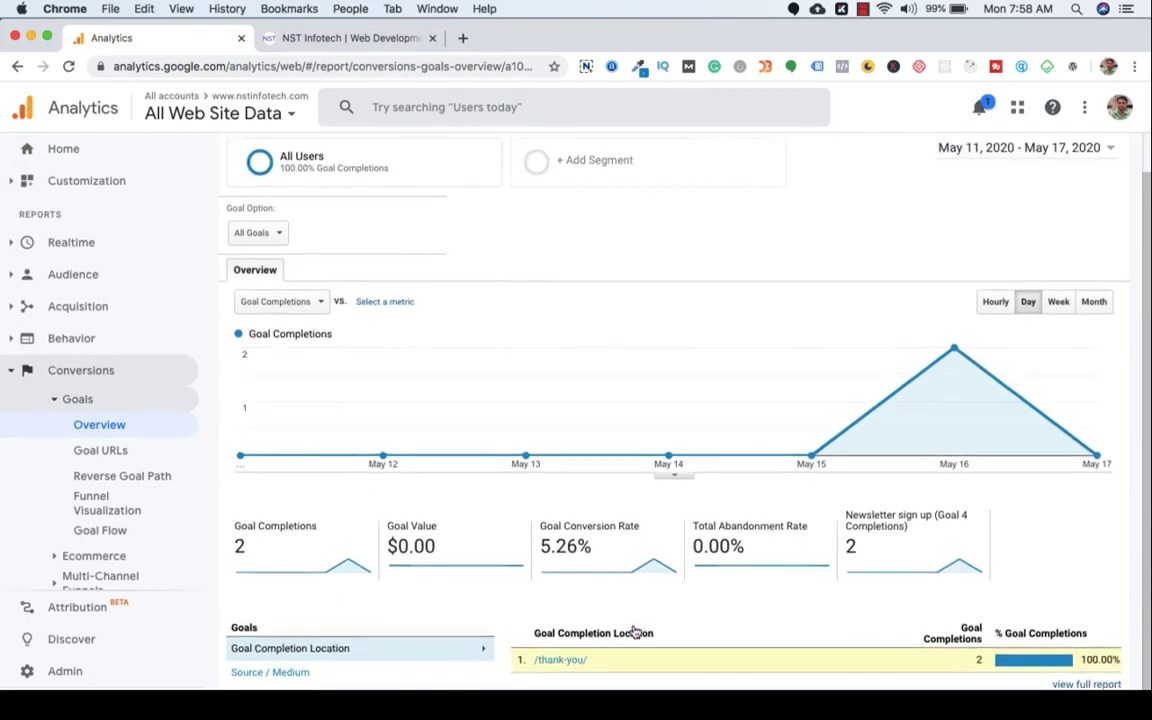
mouse_move(956, 356)
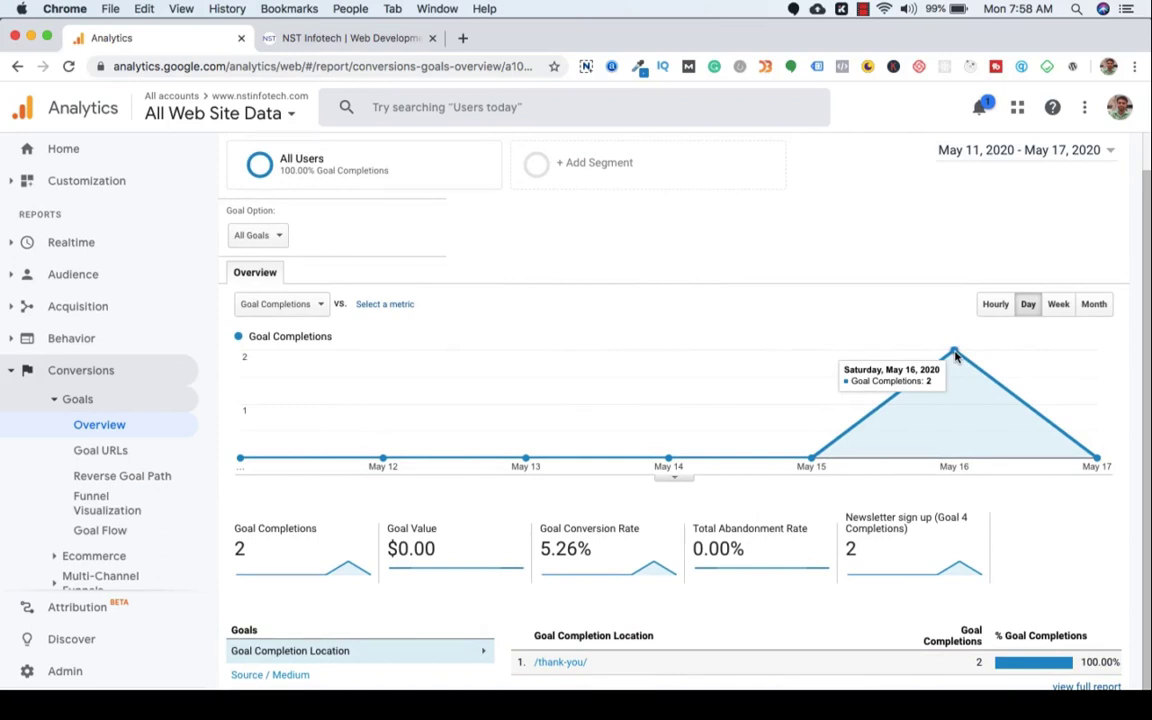
scroll(957, 390, "down", 1)
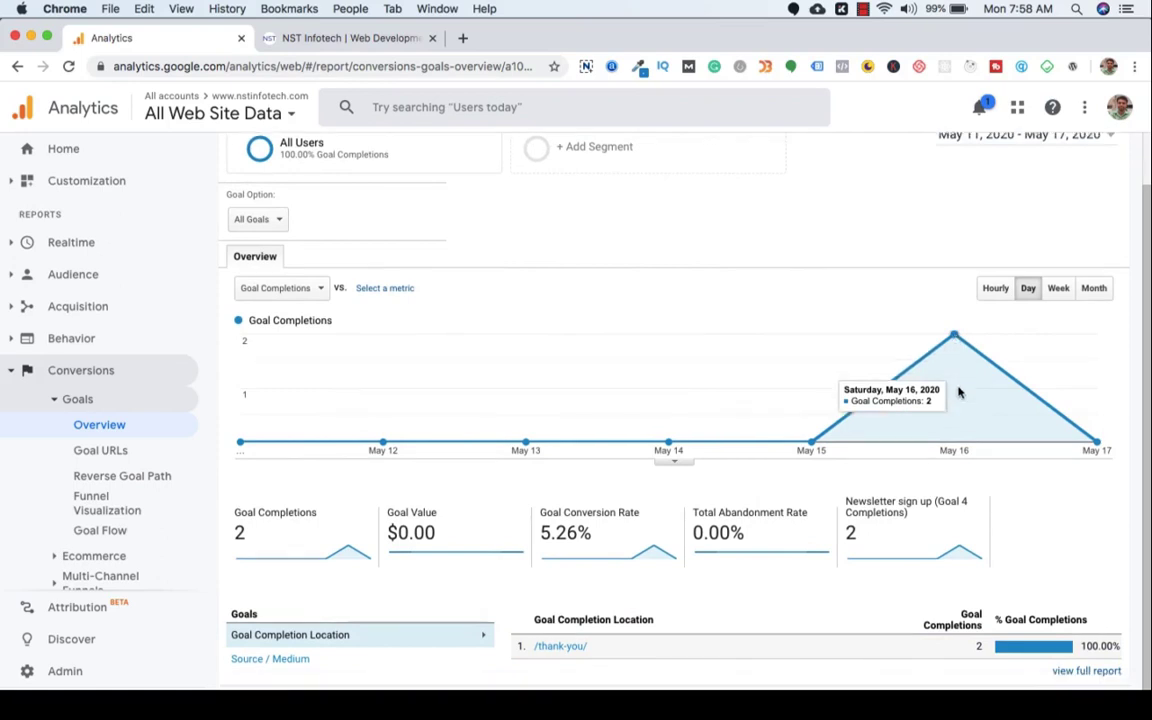
- View Goal URLs, then Funnel Visualization, highlighting the (entrance) and /about/ rows
left_click(97, 452)
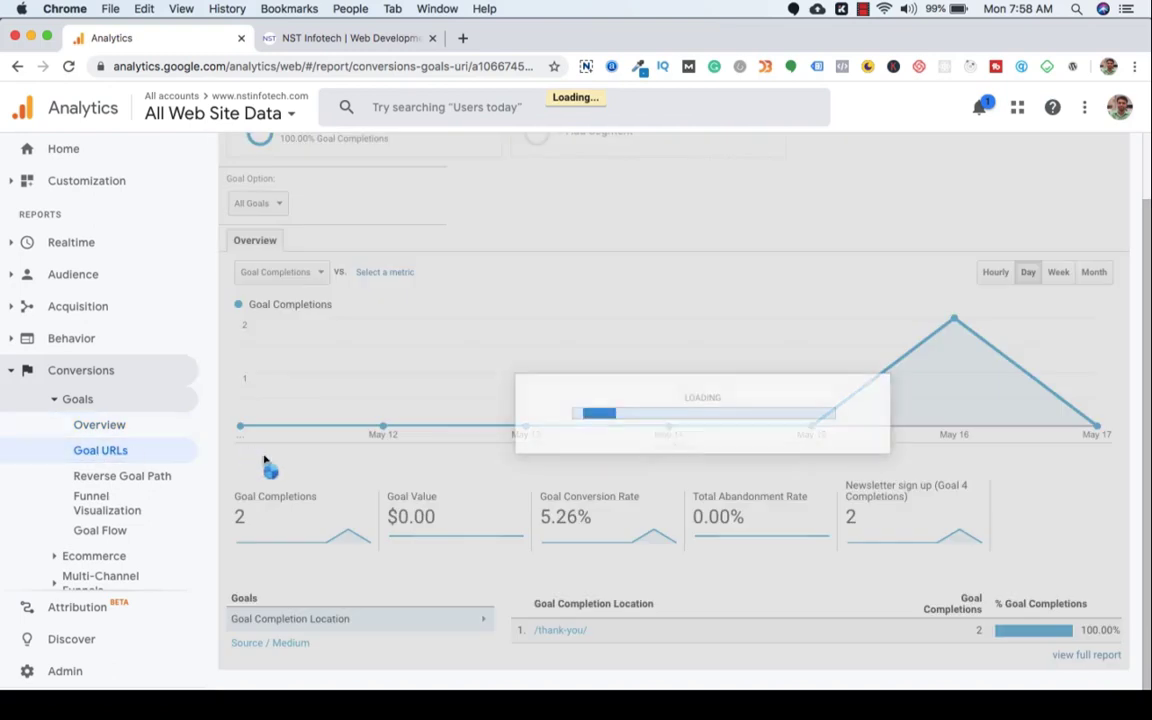
scroll(342, 446, "down", 1)
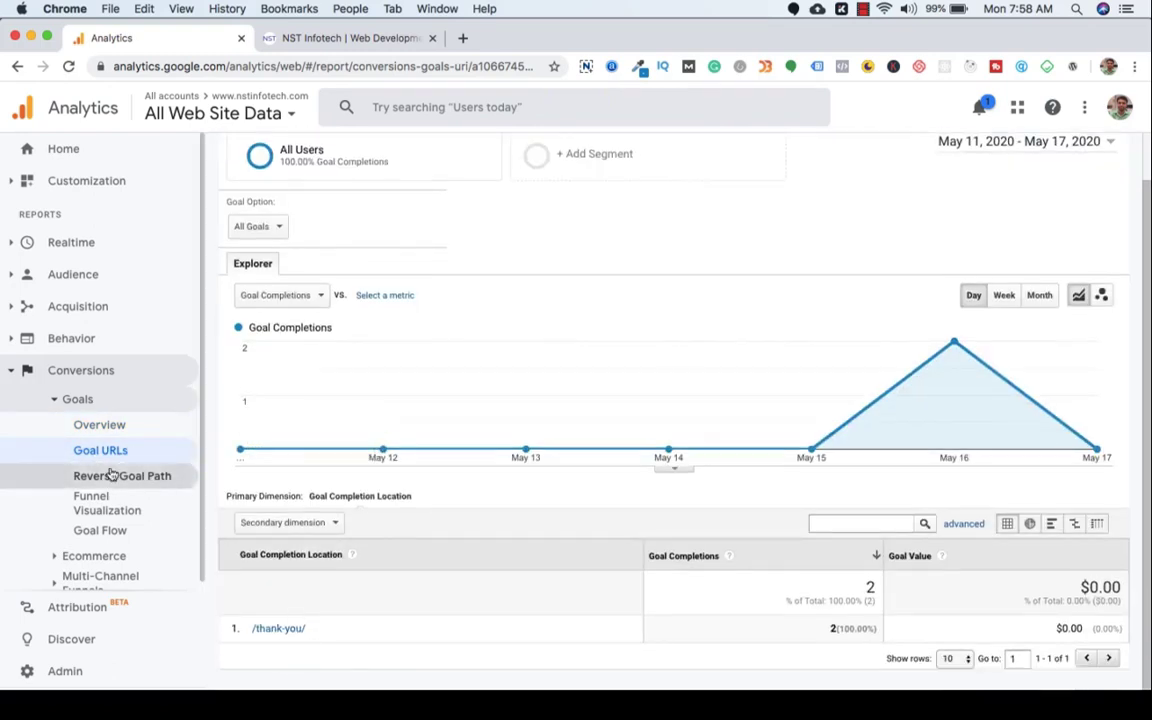
left_click(103, 513)
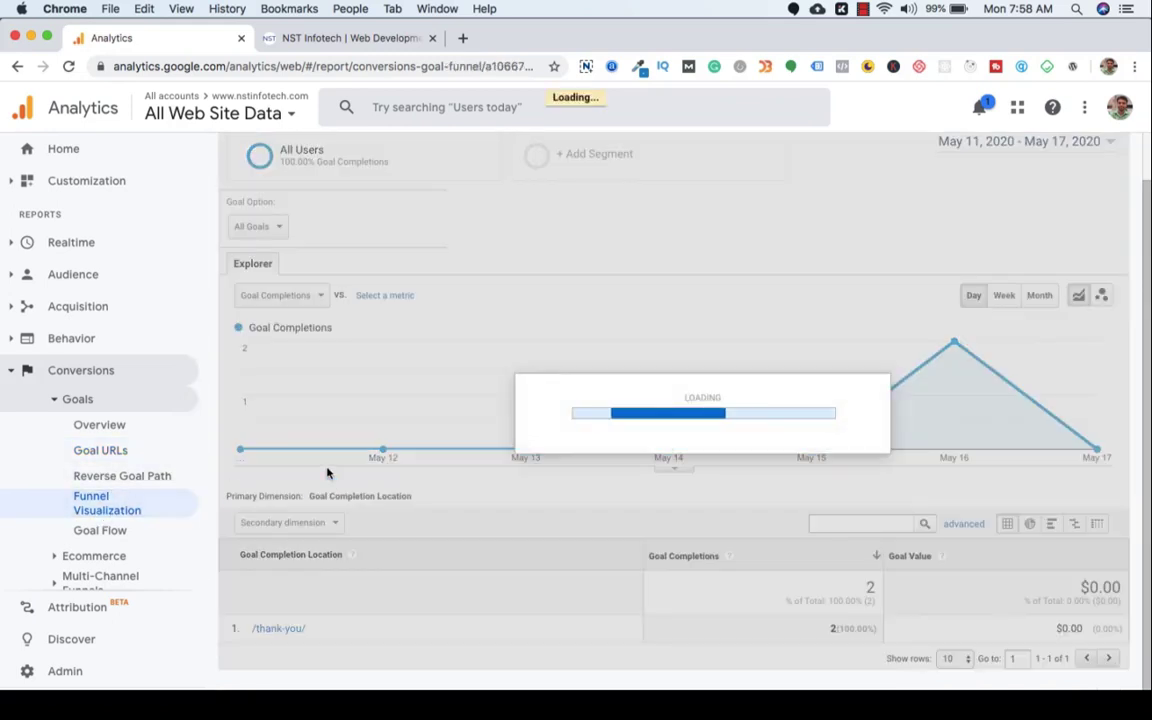
scroll(373, 463, "down", 1)
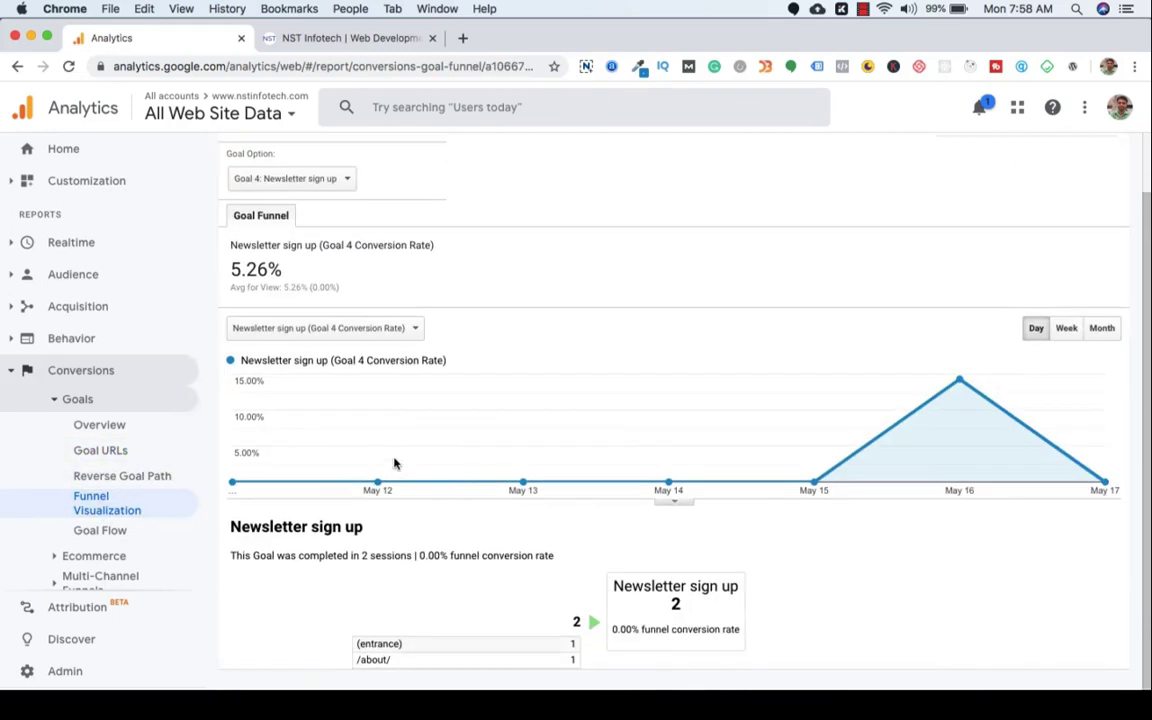
triple_click(395, 648)
double_click(376, 662)
scroll(378, 665, "up", 1)
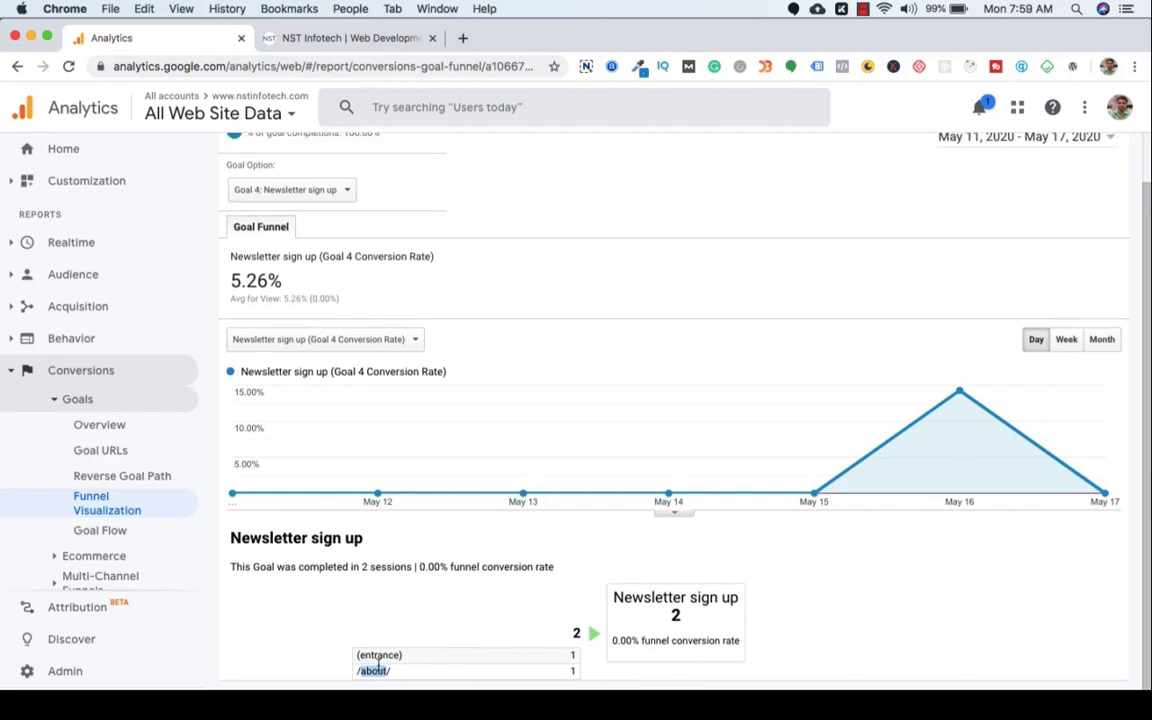
scroll(378, 668, "up", 1)
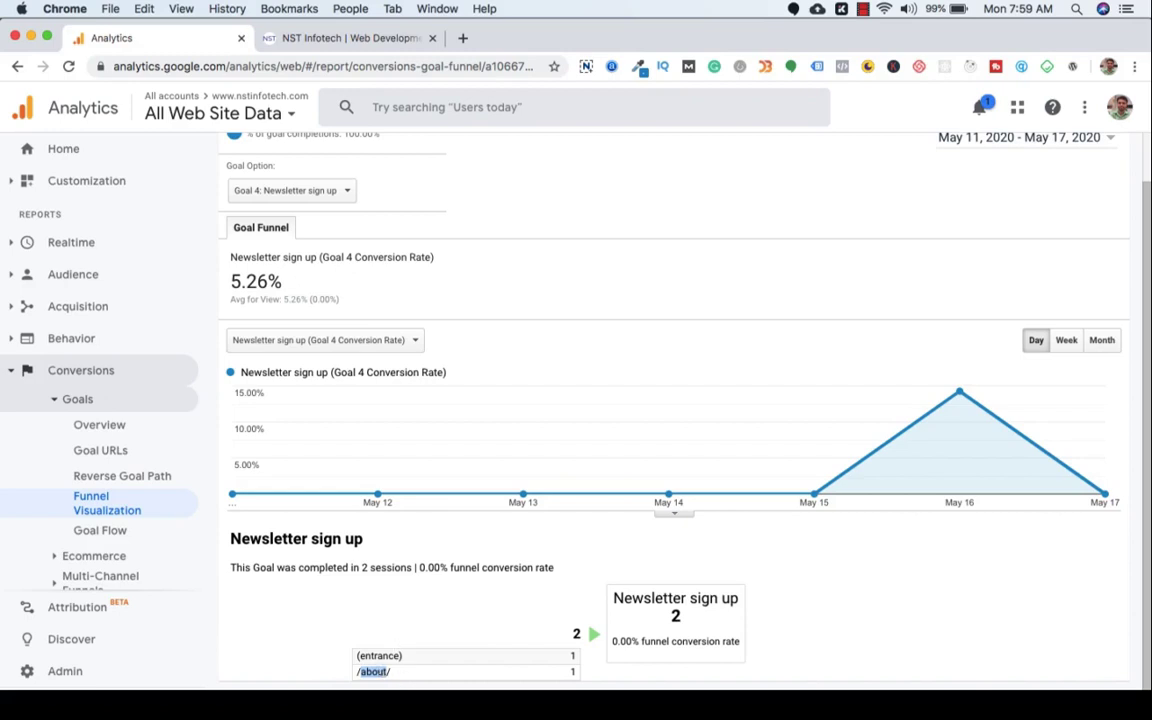
- Browse the Goal Flow diagram of (direct) and google sessions, then return to Goals Overview
left_click(88, 534)
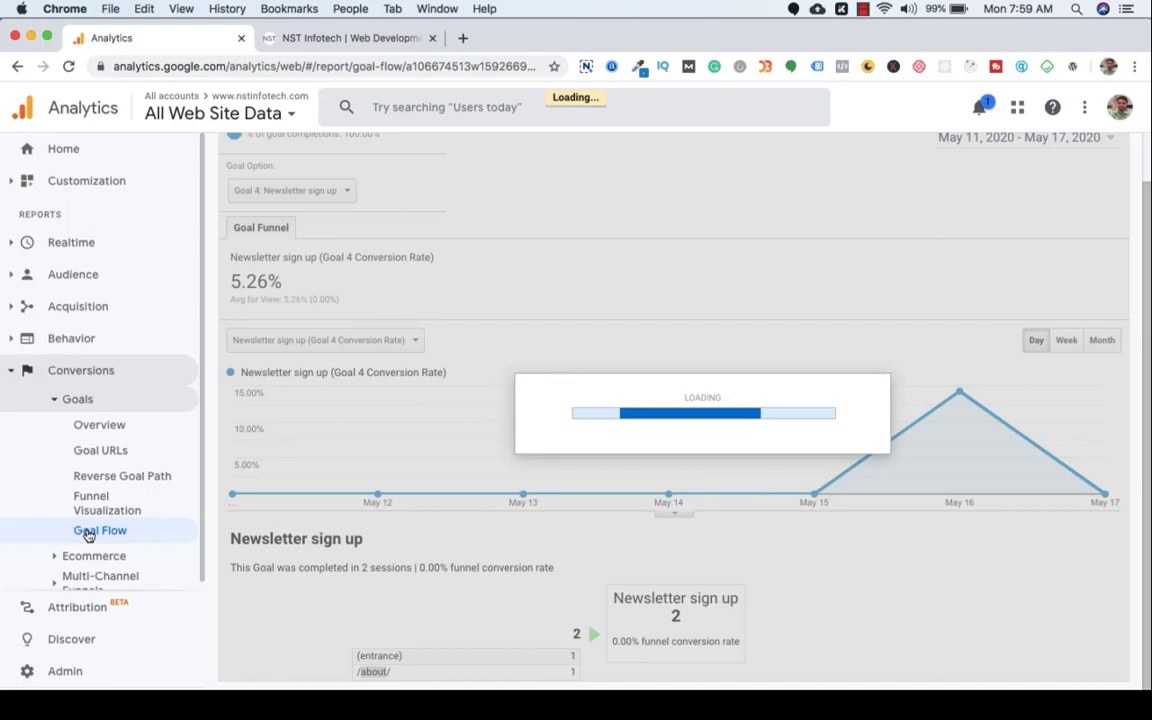
scroll(352, 380, "down", 5)
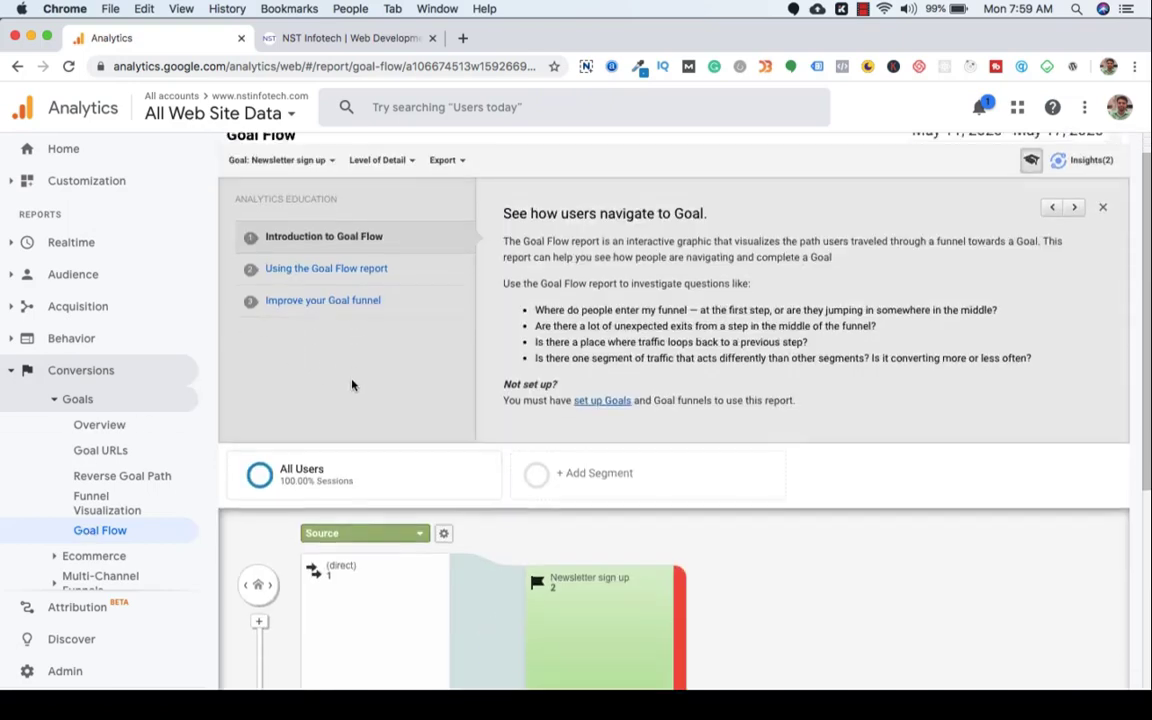
scroll(368, 393, "down", 2)
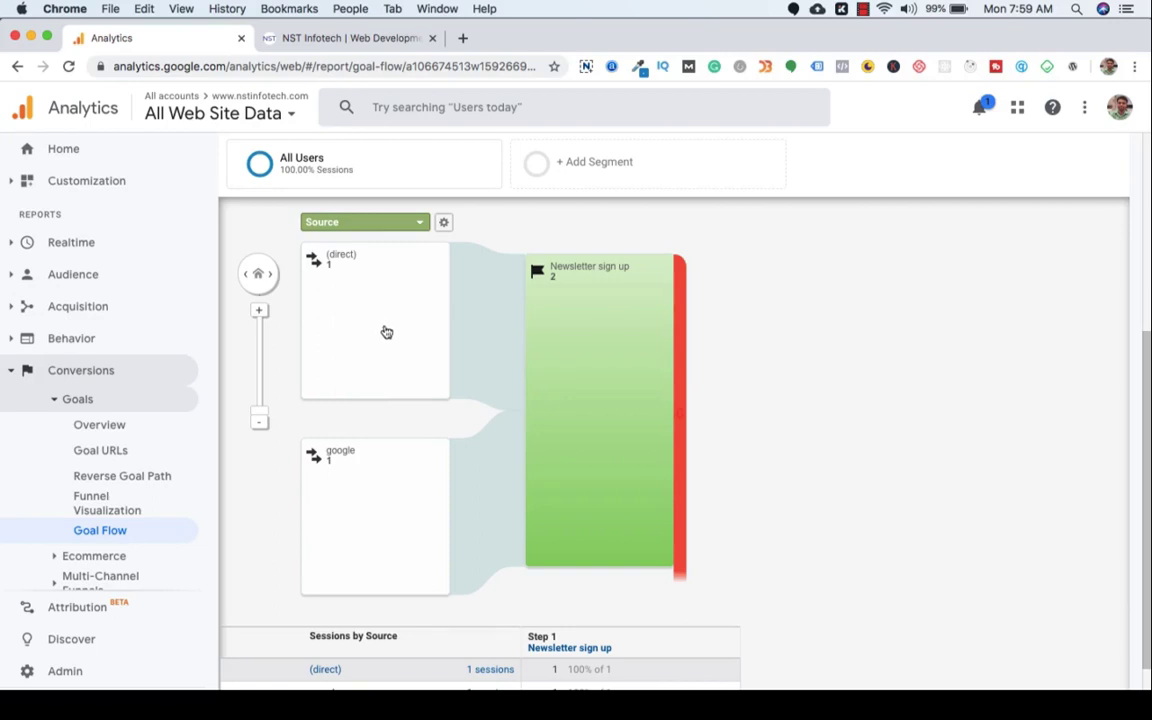
scroll(384, 474, "down", 1)
scroll(384, 474, "down", 2)
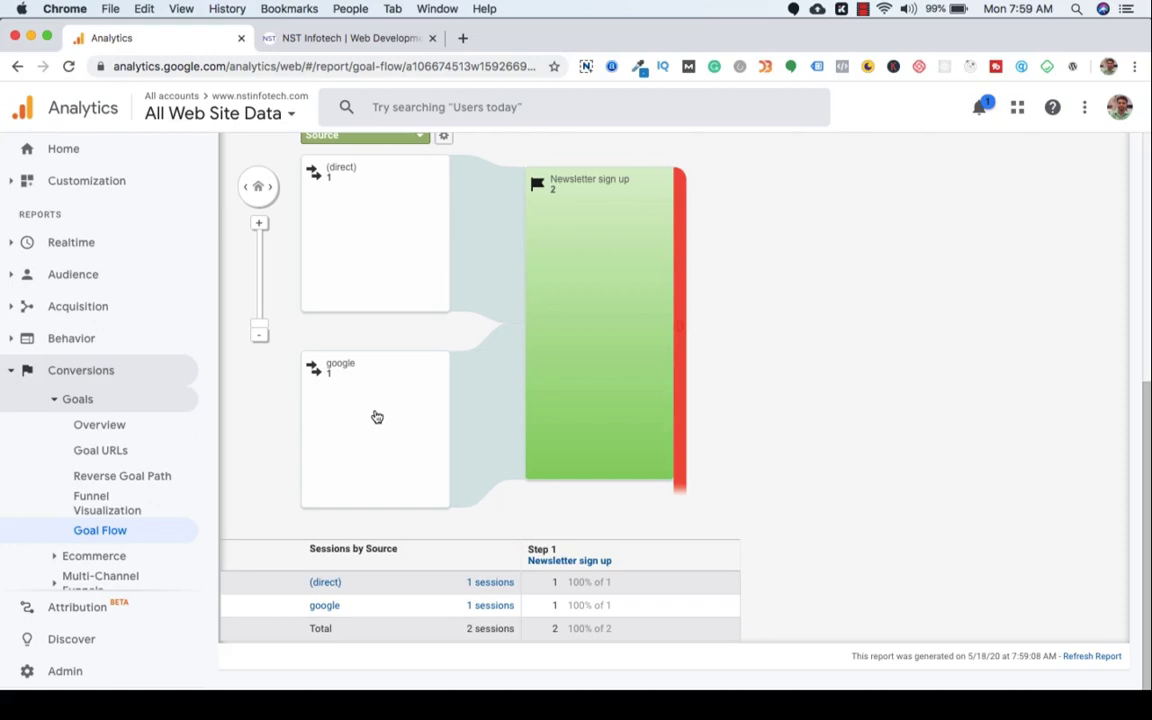
scroll(376, 415, "up", 5)
mouse_move(669, 481)
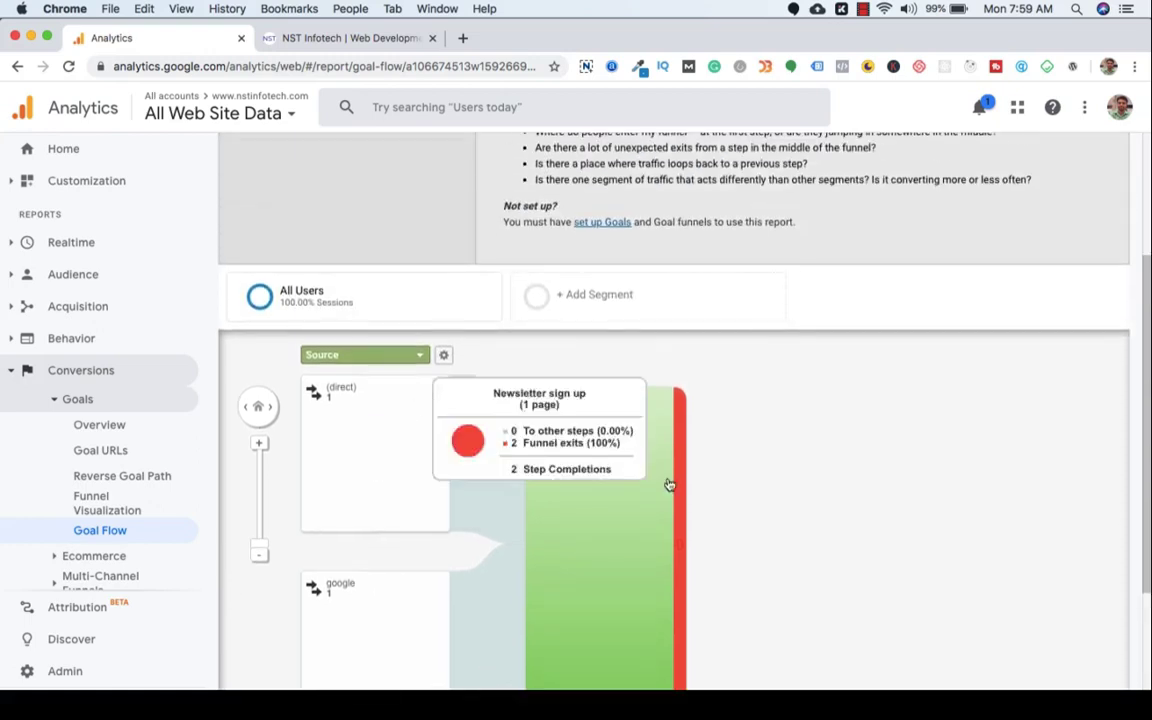
scroll(641, 513, "down", 3)
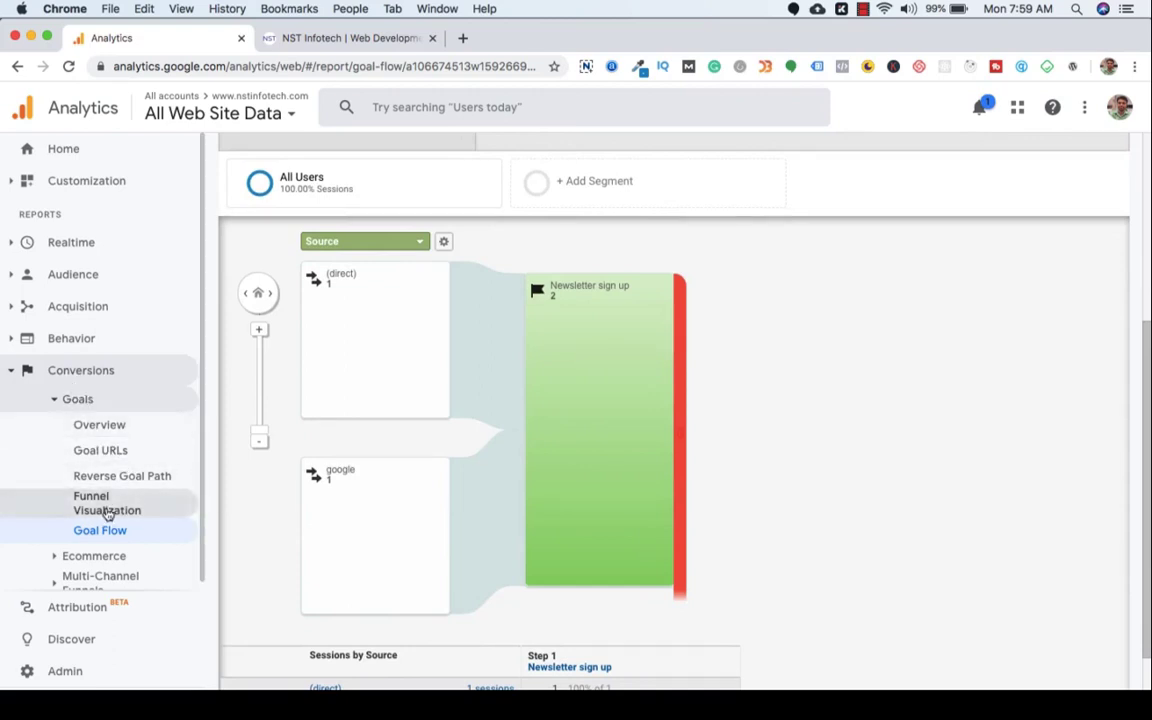
scroll(258, 500, "up", 3)
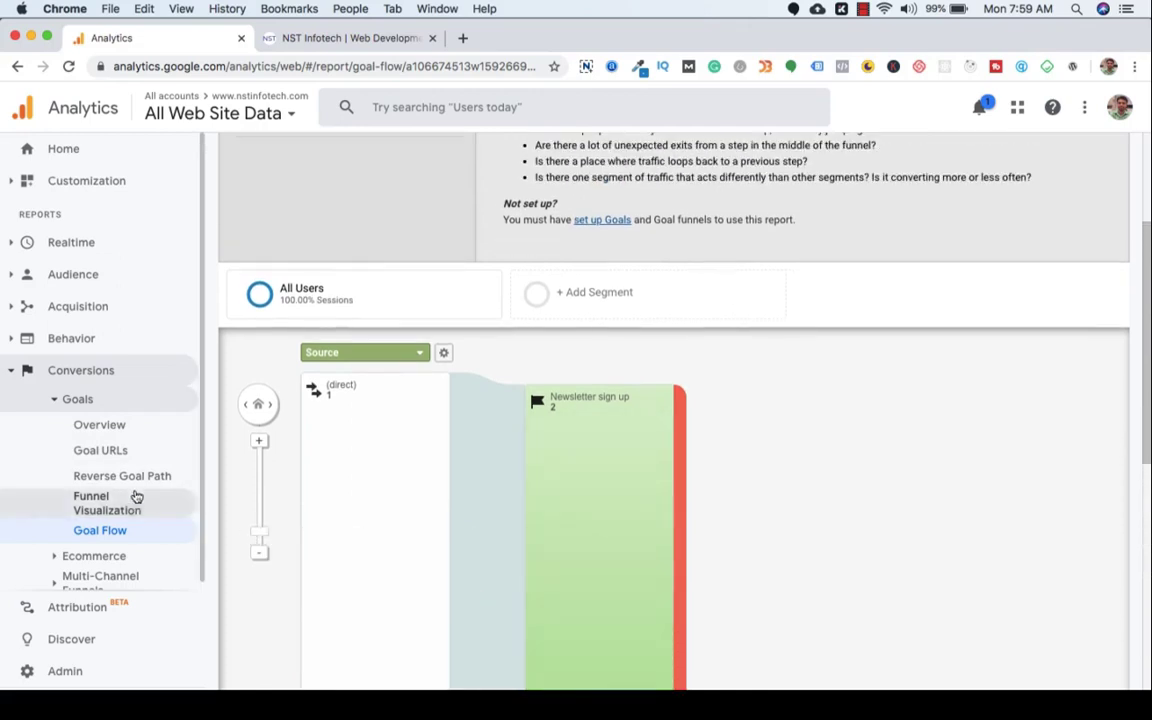
left_click(99, 424)
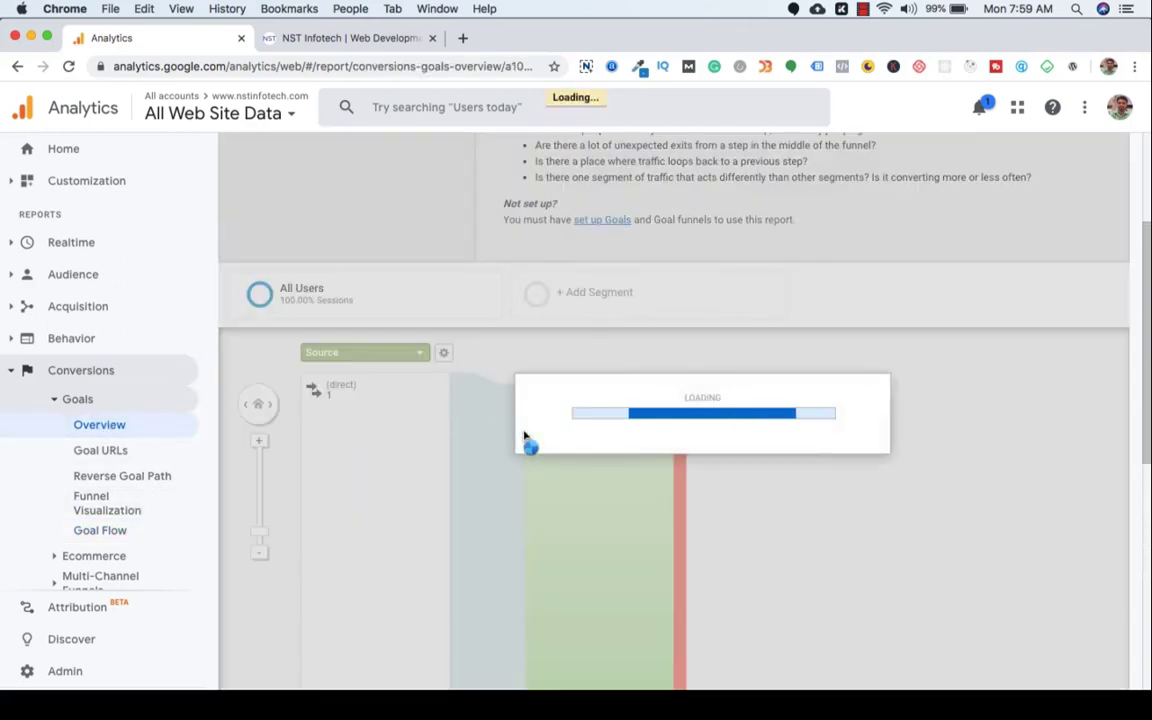
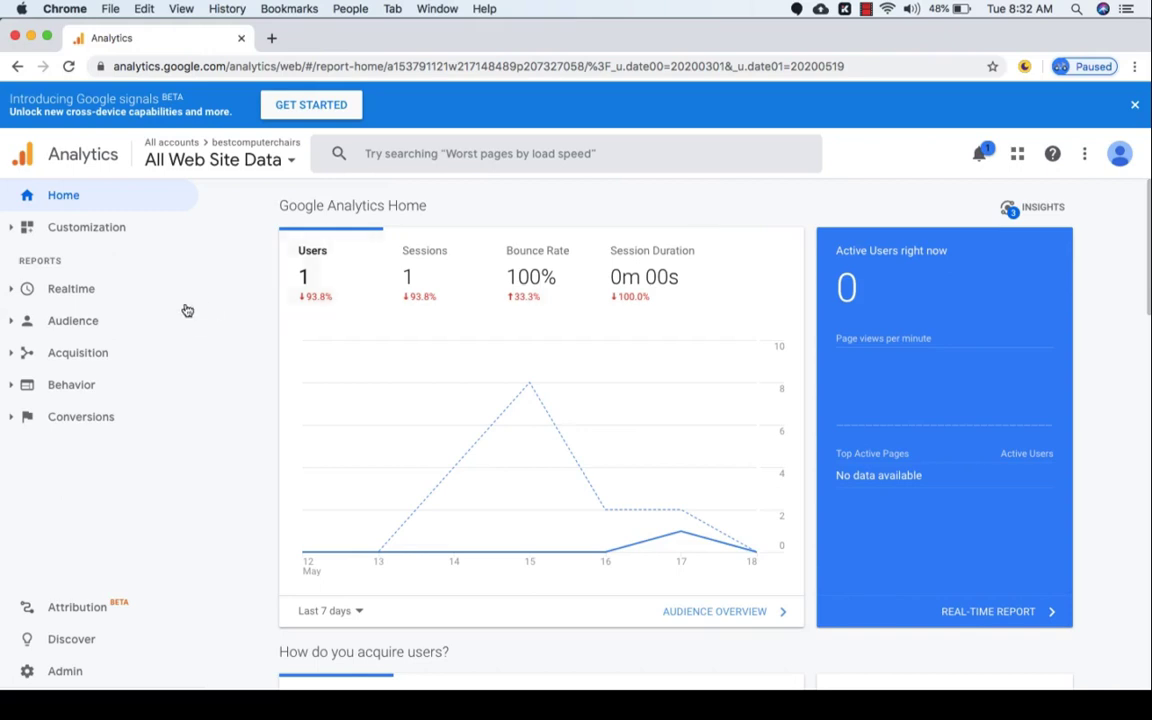
- Show the Audience Overview for Mar 1 – May 19, 2020 (64 users, 89 sessions)
left_click(80, 326)
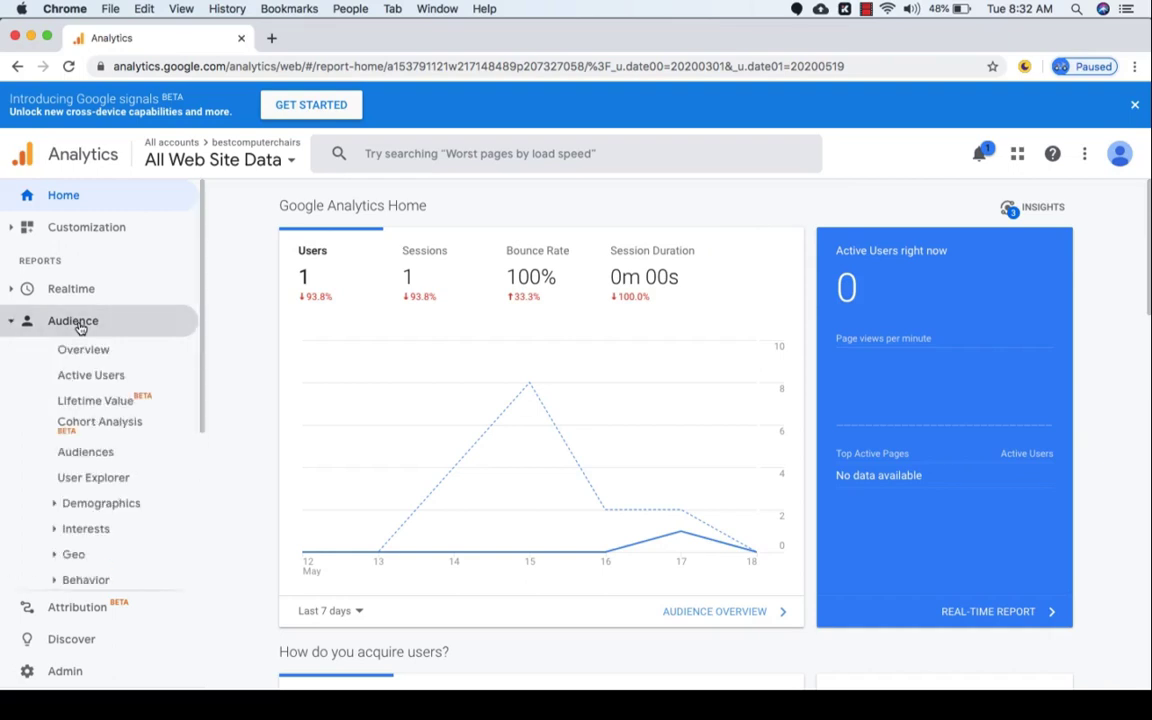
left_click(84, 351)
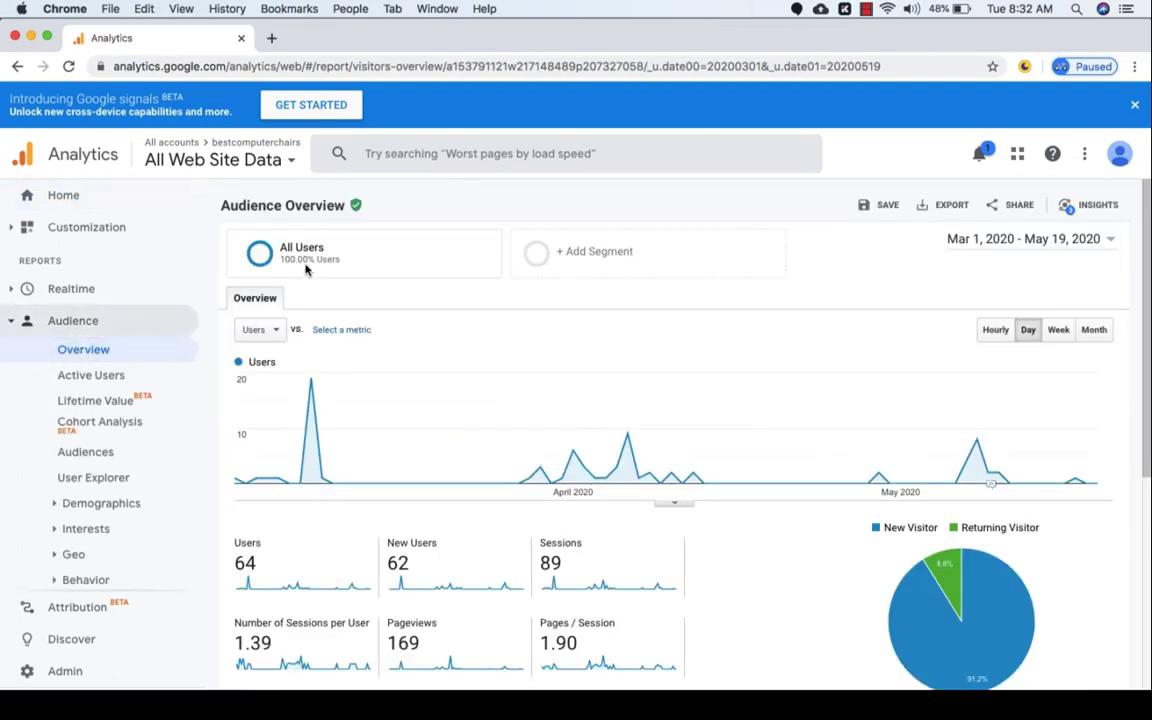
mouse_move(306, 259)
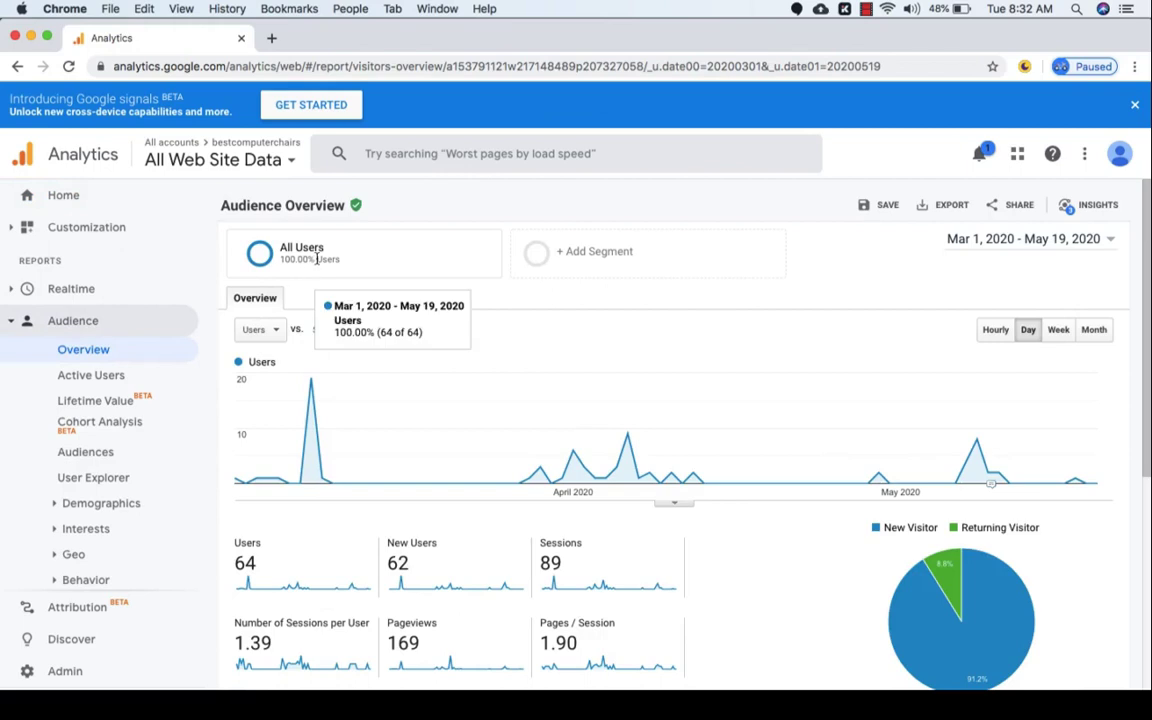
left_click(1040, 241)
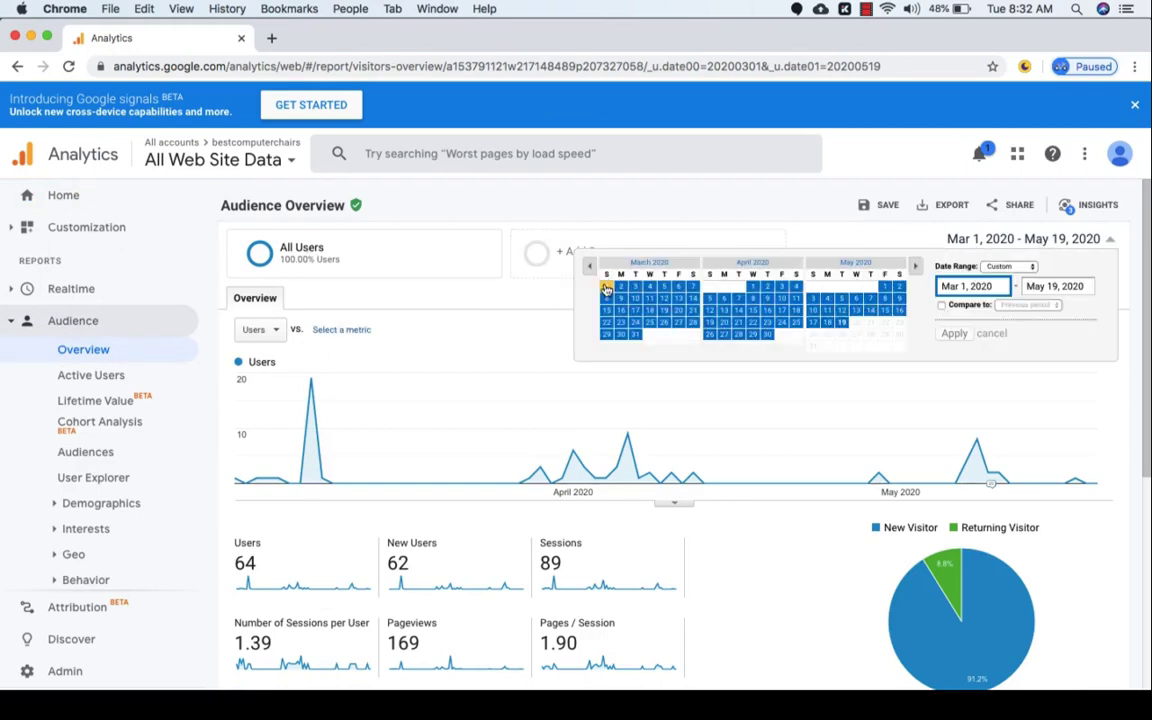
left_click(606, 287)
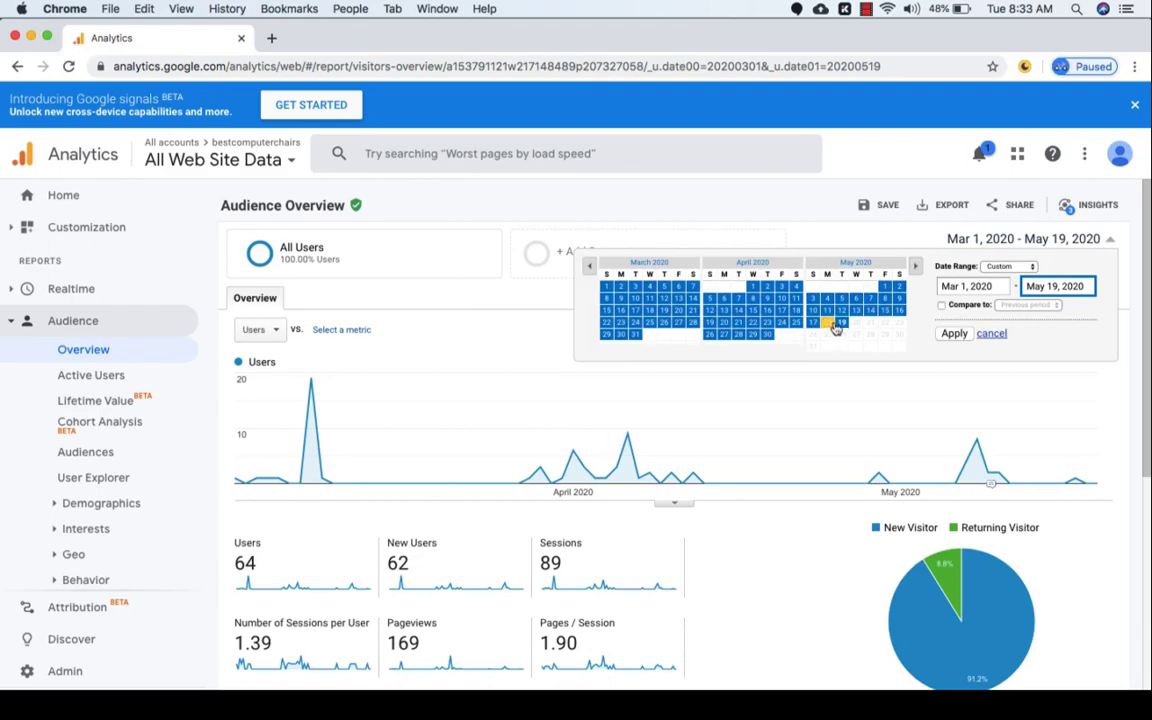
left_click(954, 335)
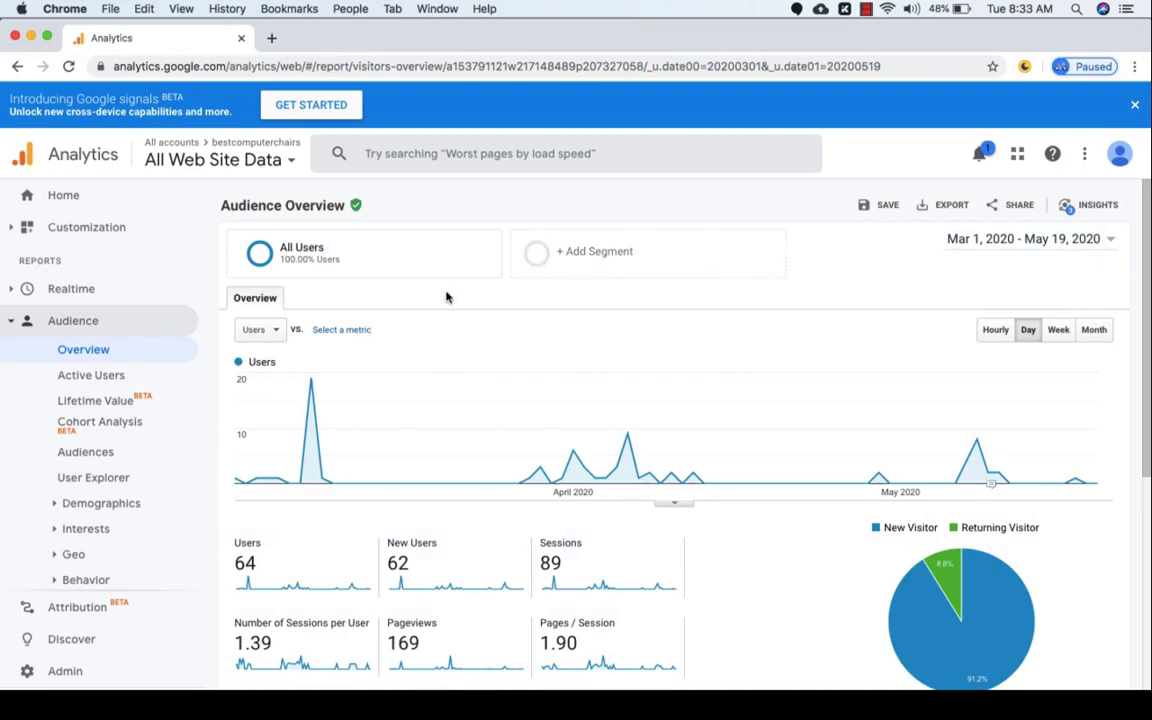
mouse_move(300, 259)
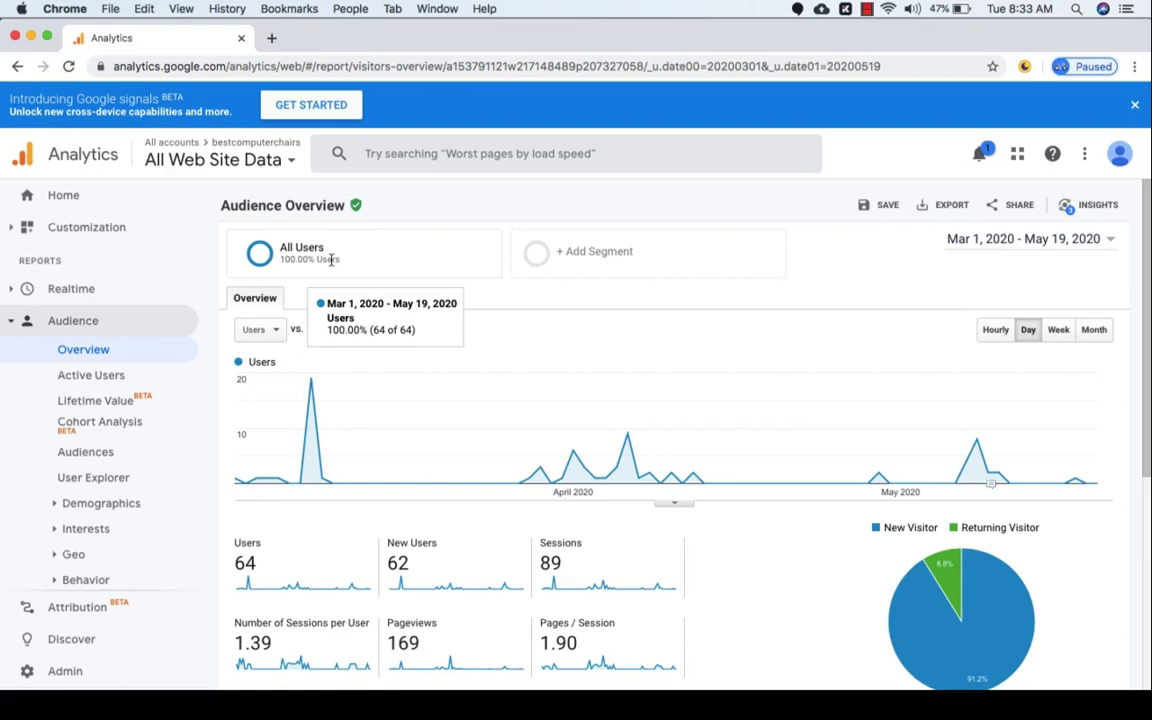
- Open the segment list and filter it to System segments
left_click(590, 256)
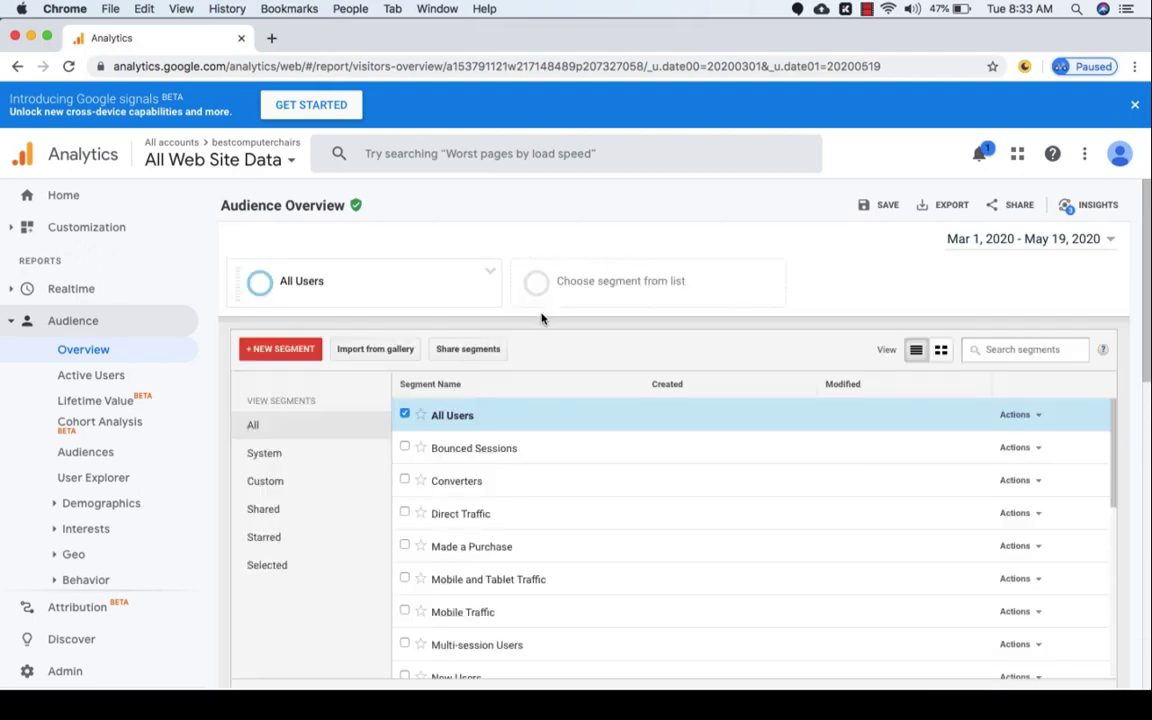
scroll(510, 533, "down", 4)
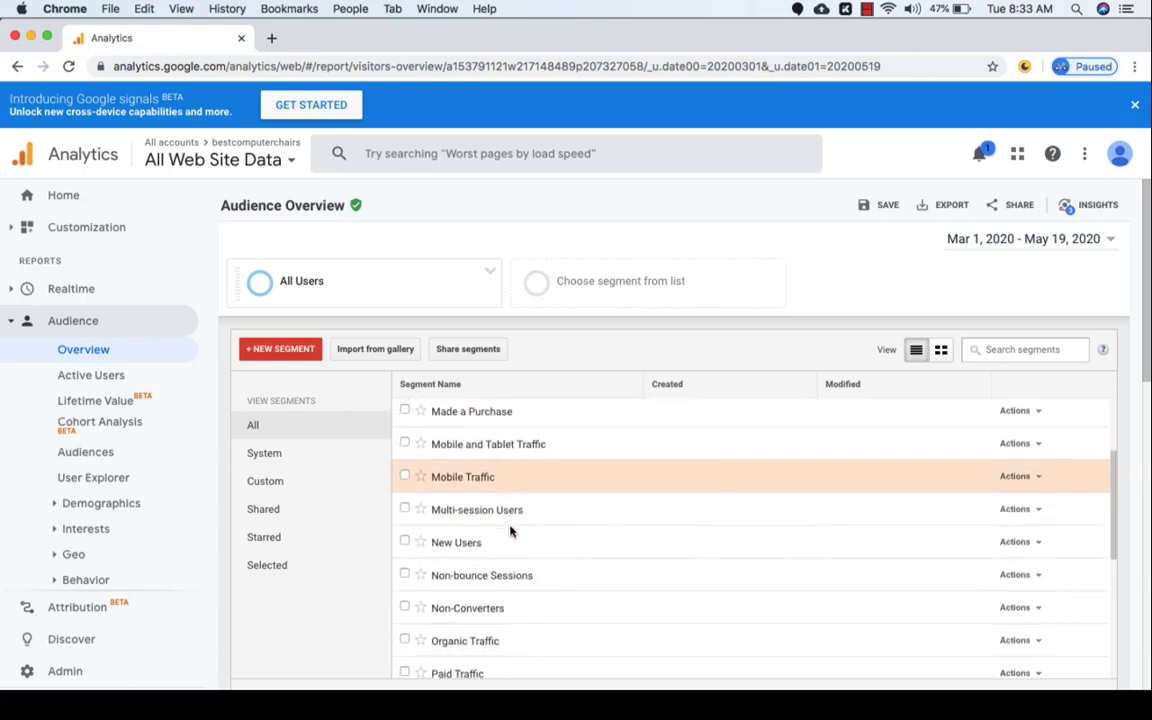
scroll(510, 533, "up", 4)
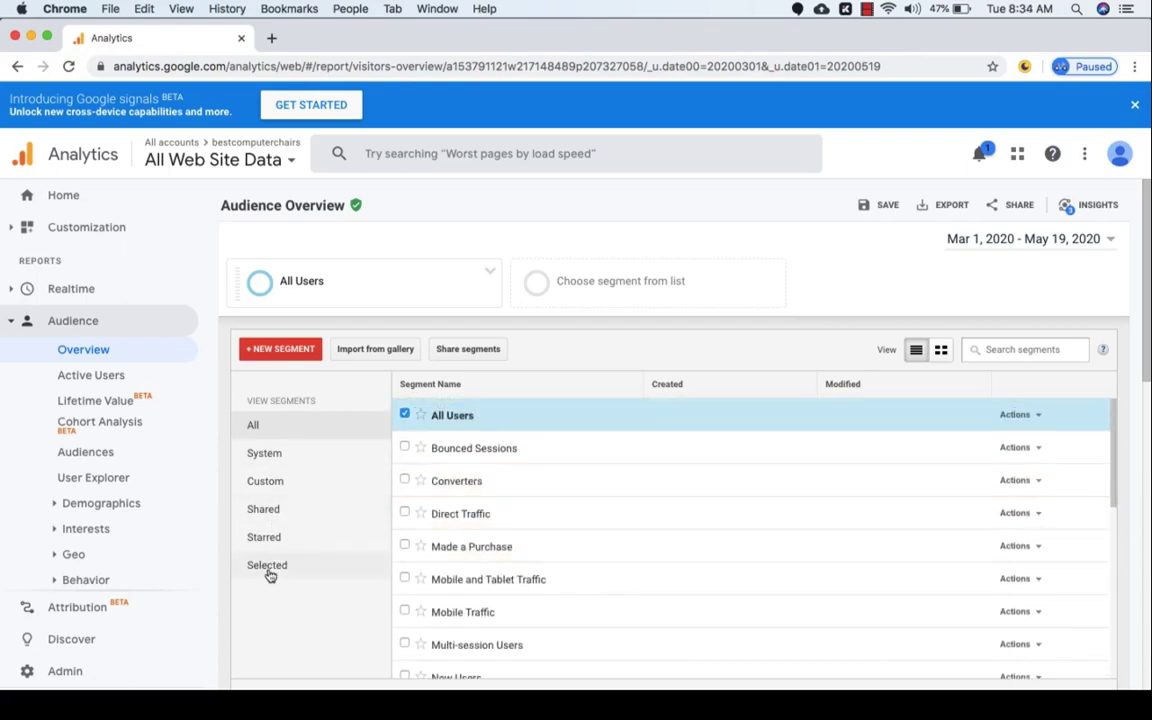
scroll(504, 584, "down", 2)
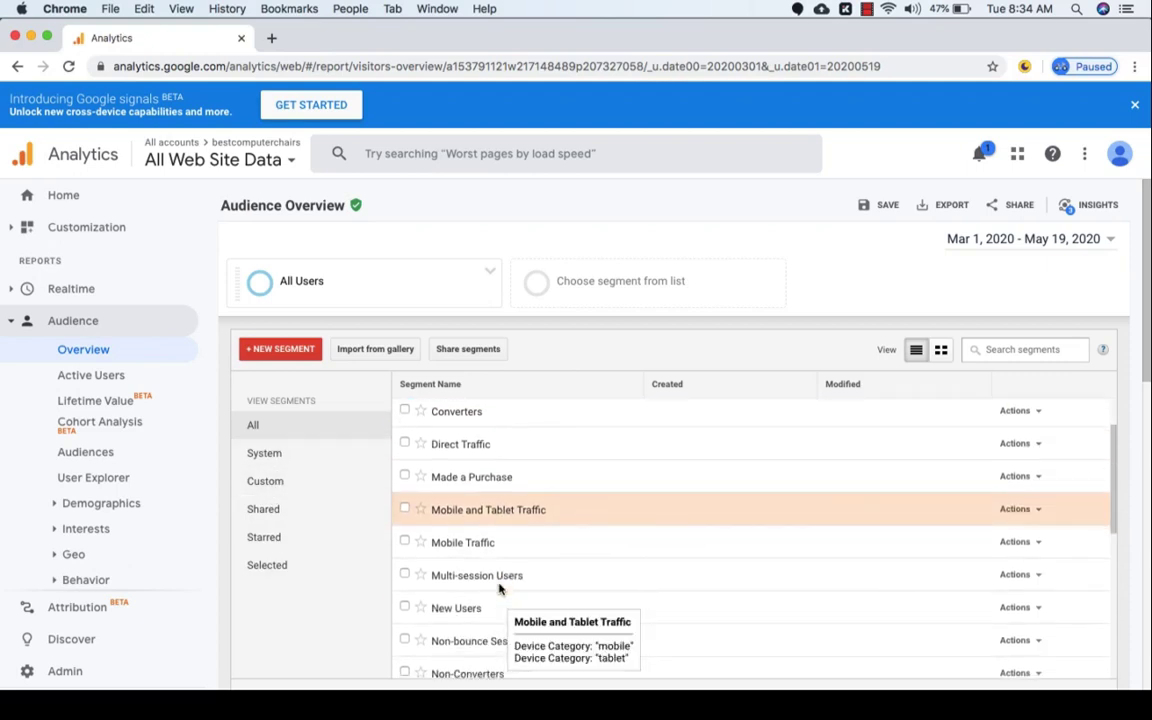
scroll(501, 589, "up", 2)
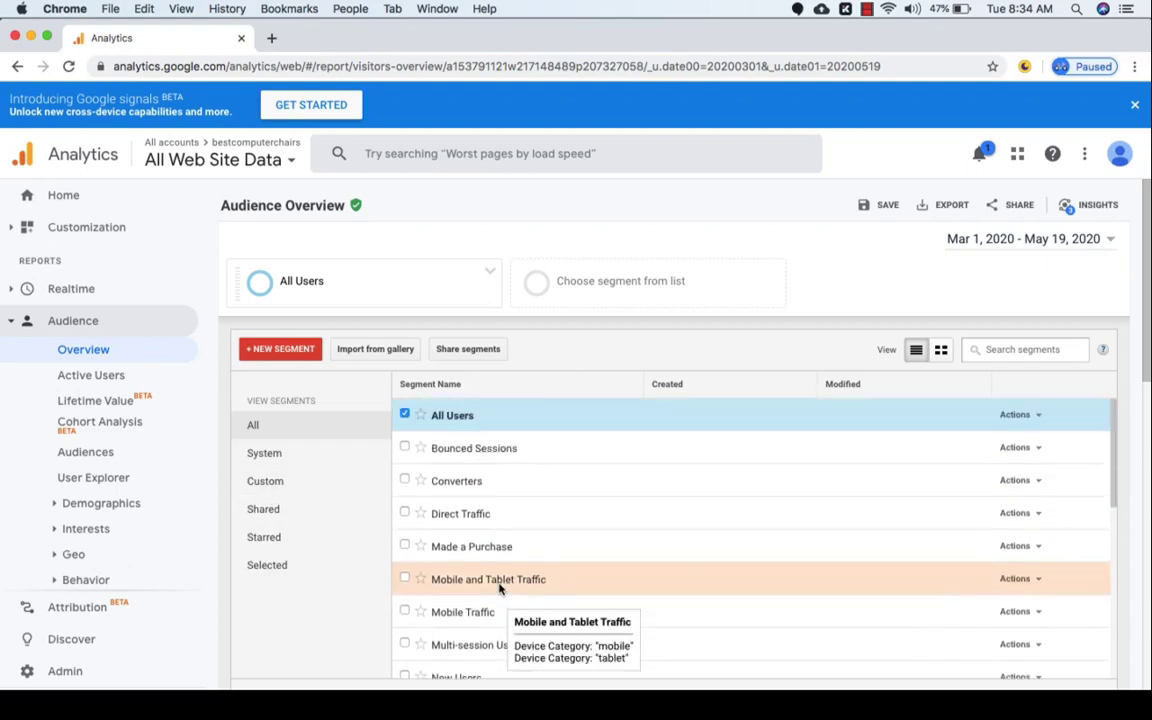
left_click(270, 455)
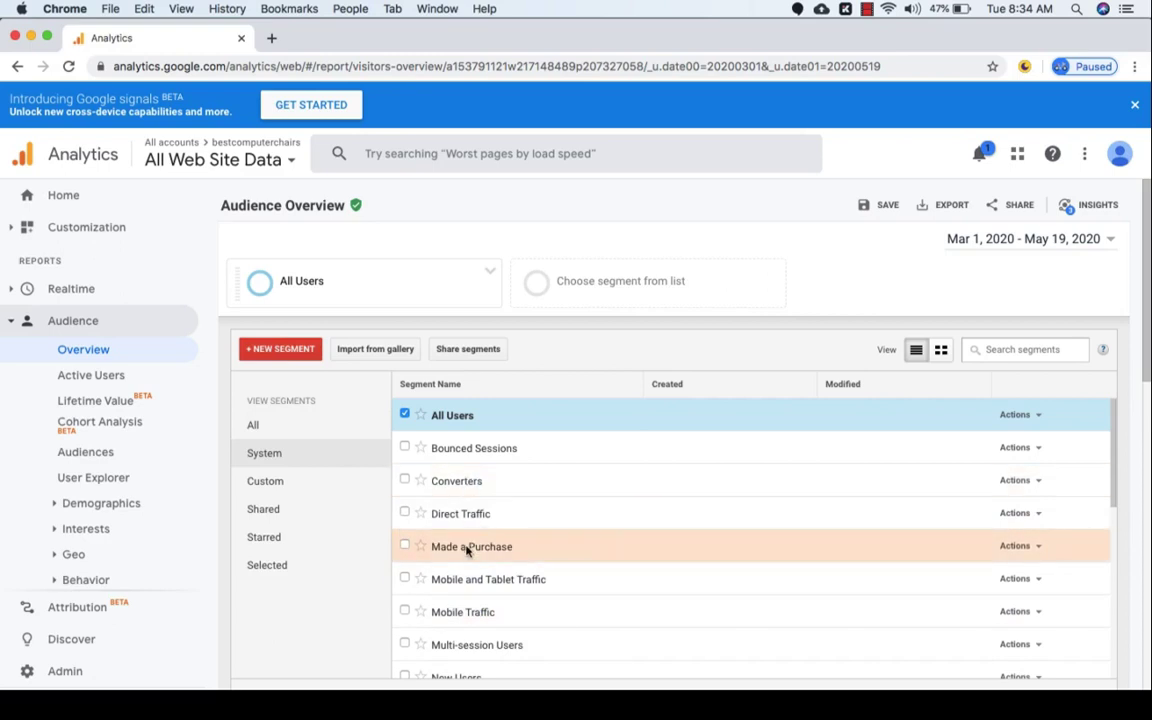
- Add the Bounced Sessions segment, then remove it, leaving only All Users
mouse_move(466, 550)
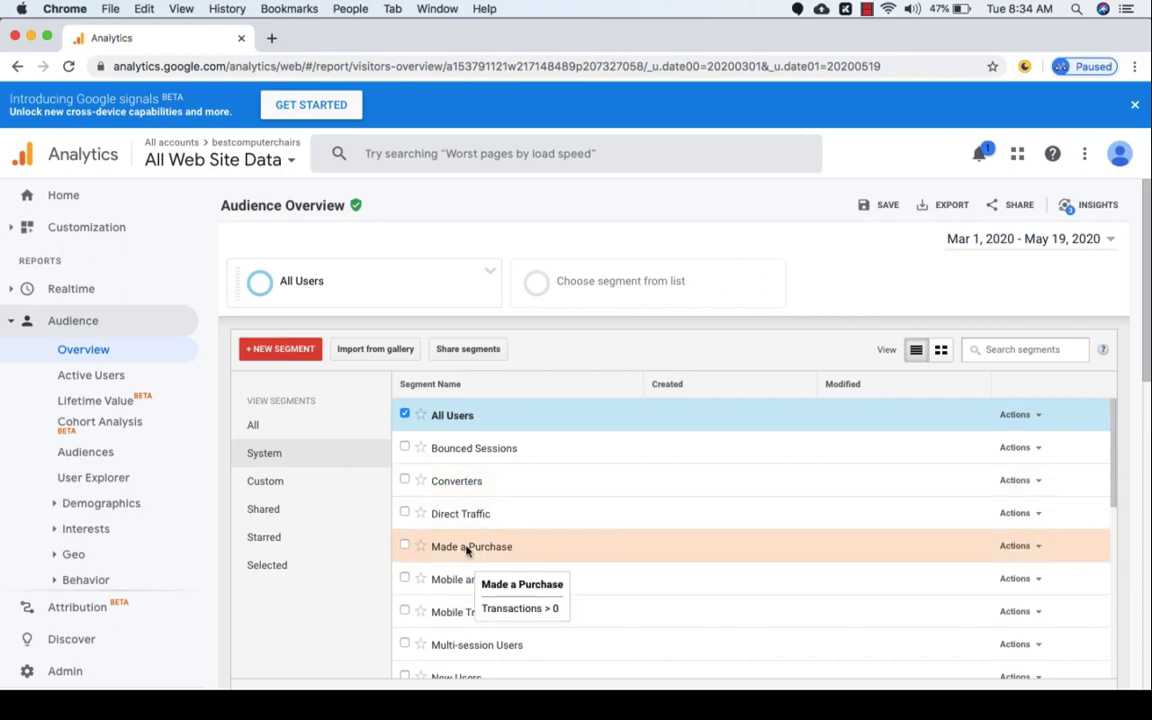
left_click(405, 447)
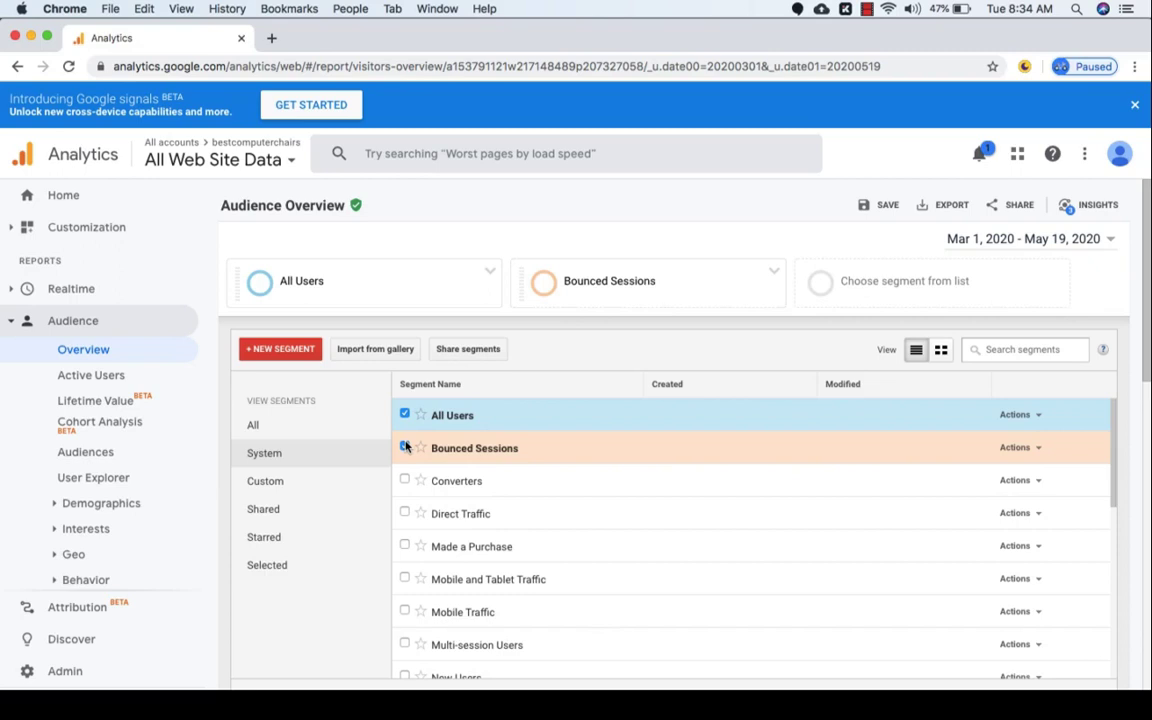
scroll(424, 470, "down", 5)
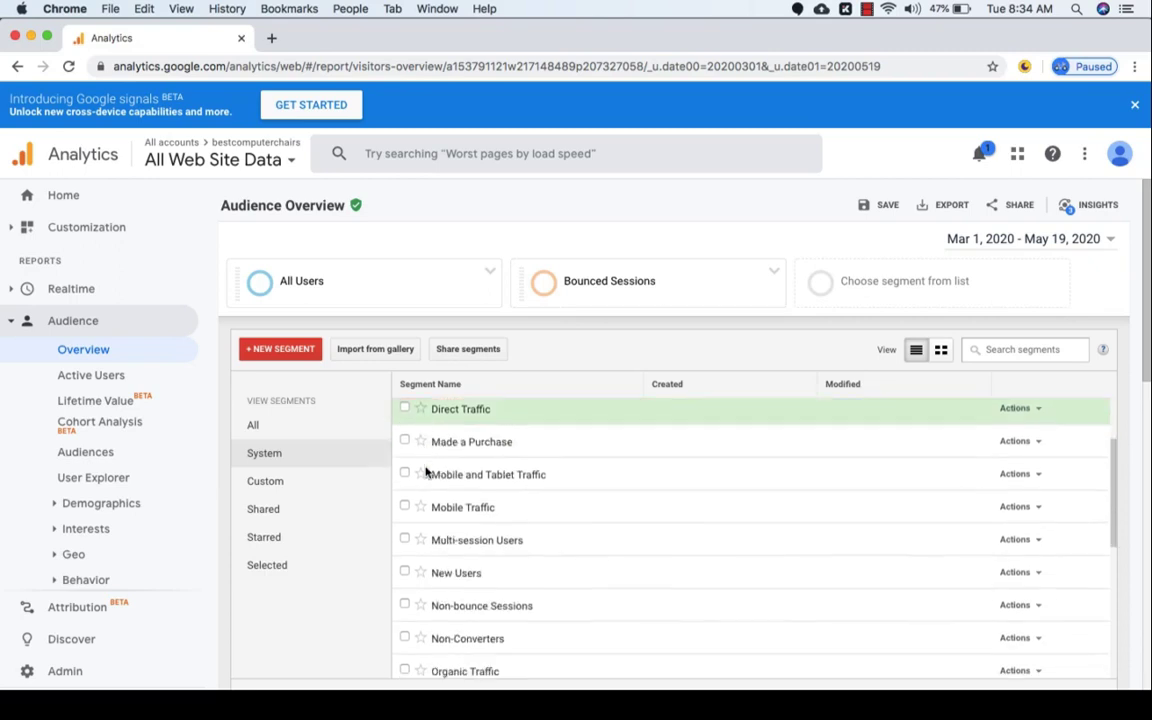
scroll(424, 470, "up", 5)
left_click(405, 447)
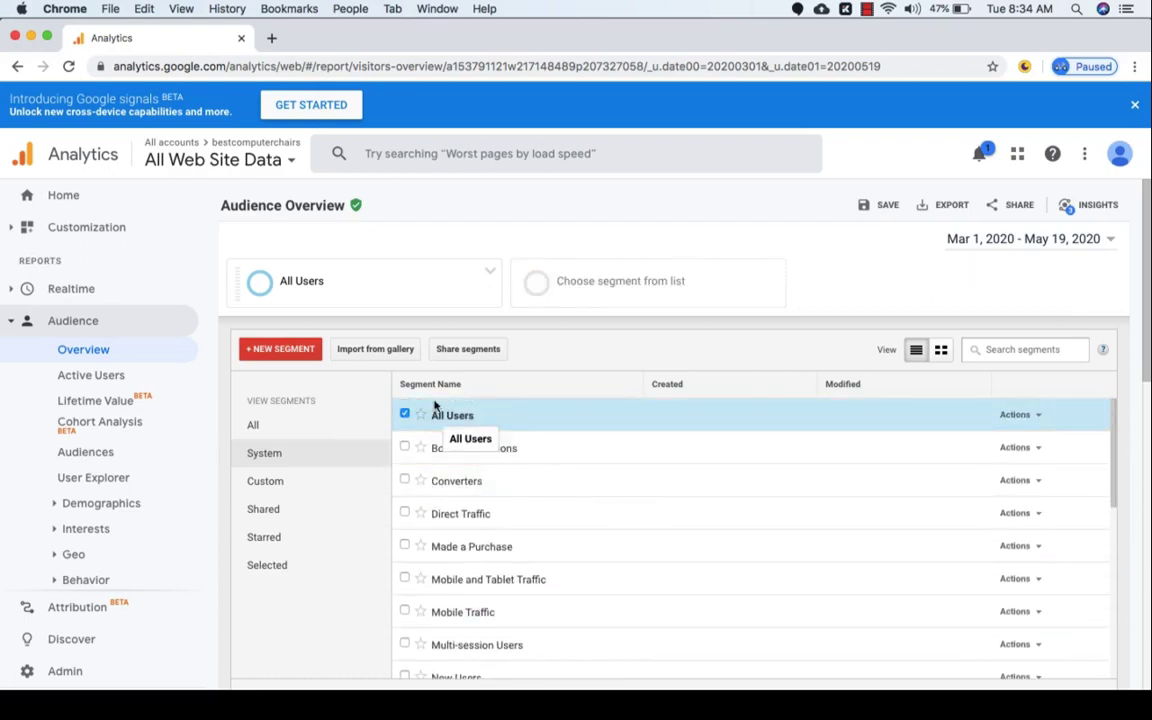
mouse_move(436, 458)
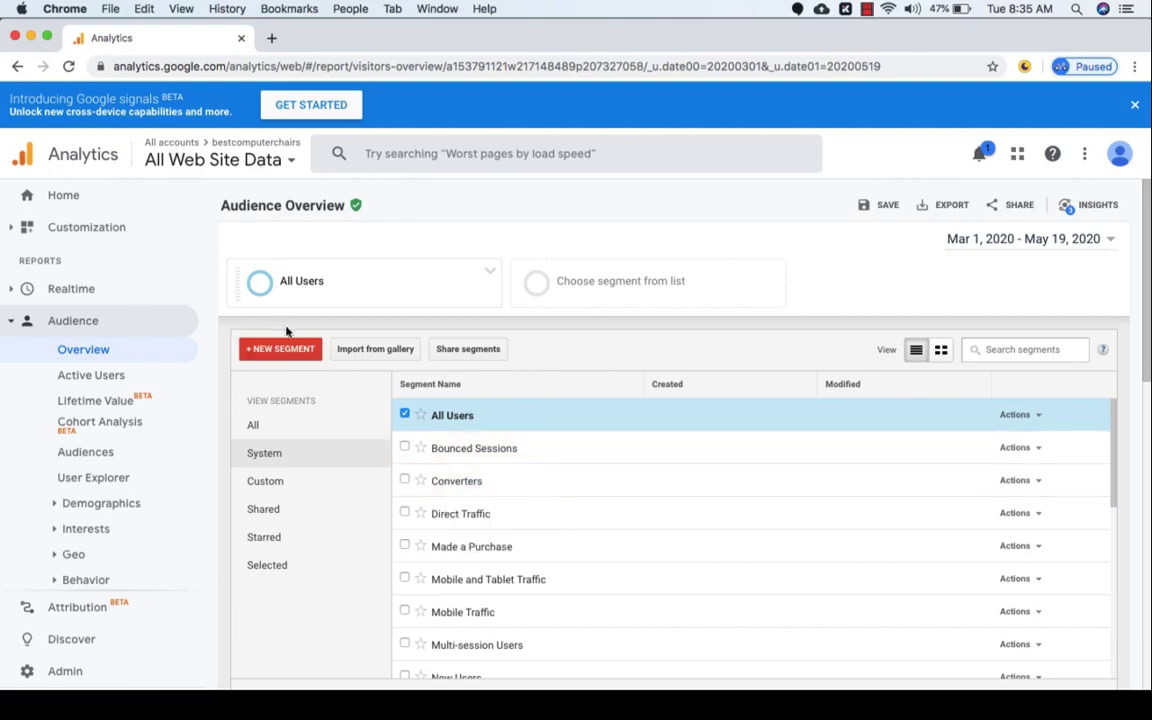
- Start a new segment named 'Demographics segment', toggling Age 25-34 and Gender Male off again
left_click(267, 352)
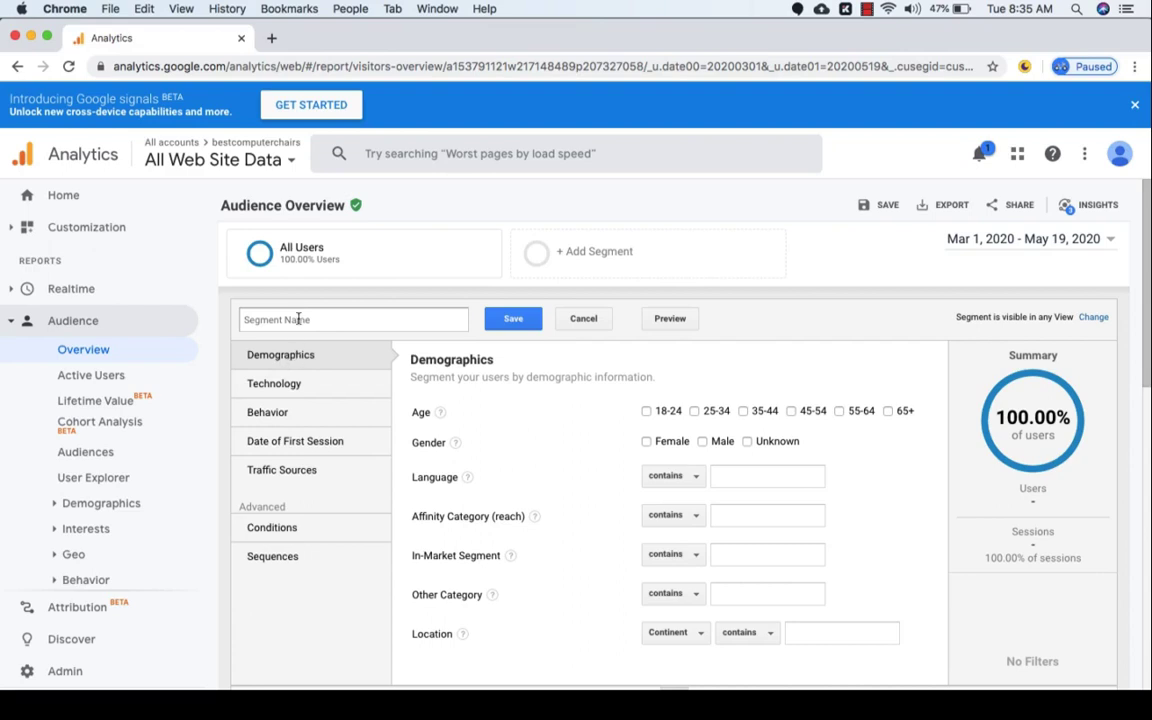
type("Demographics segment")
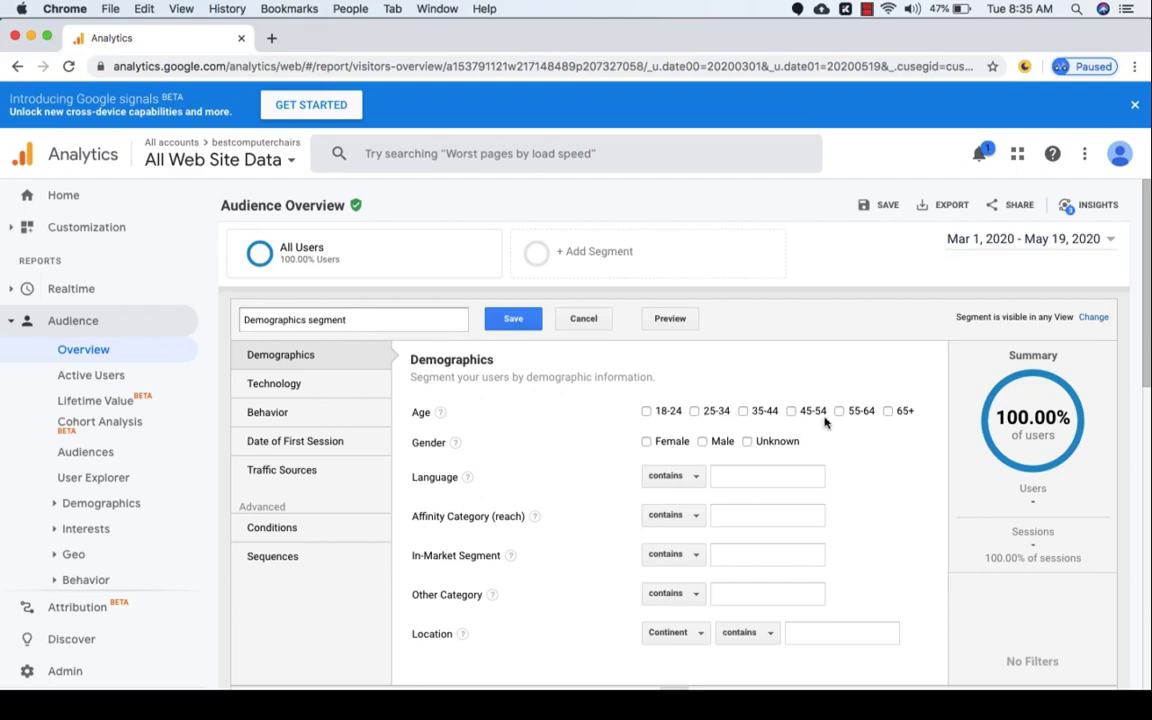
left_click(695, 412)
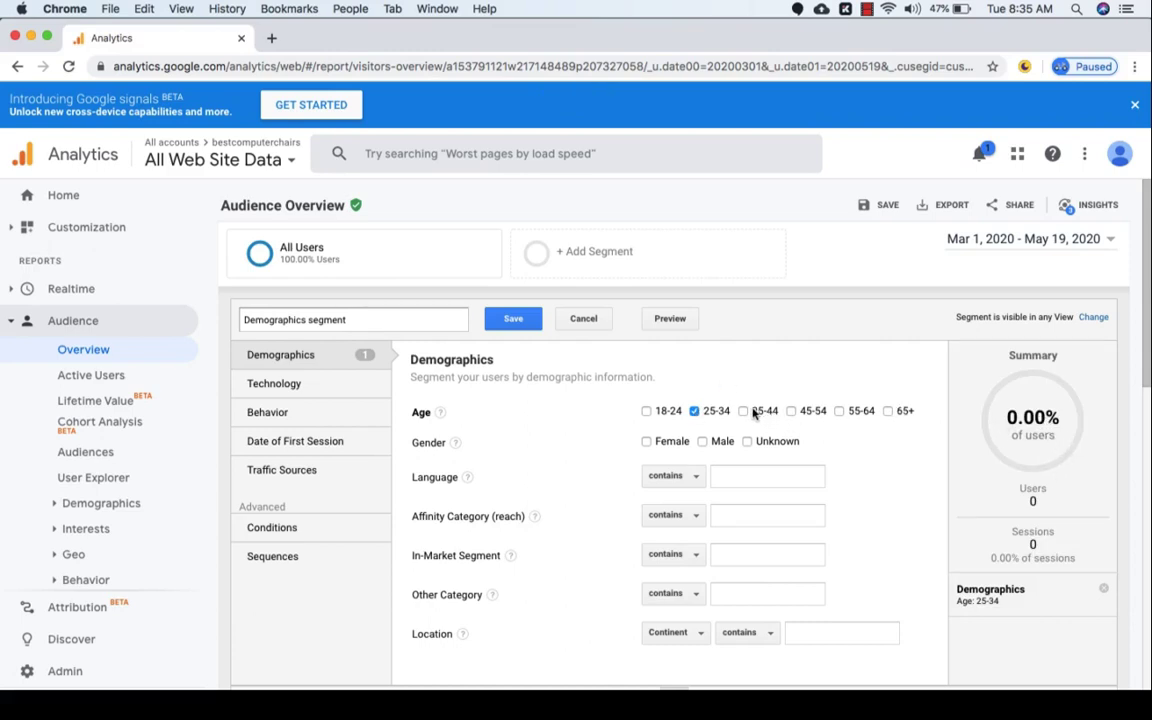
left_click(695, 411)
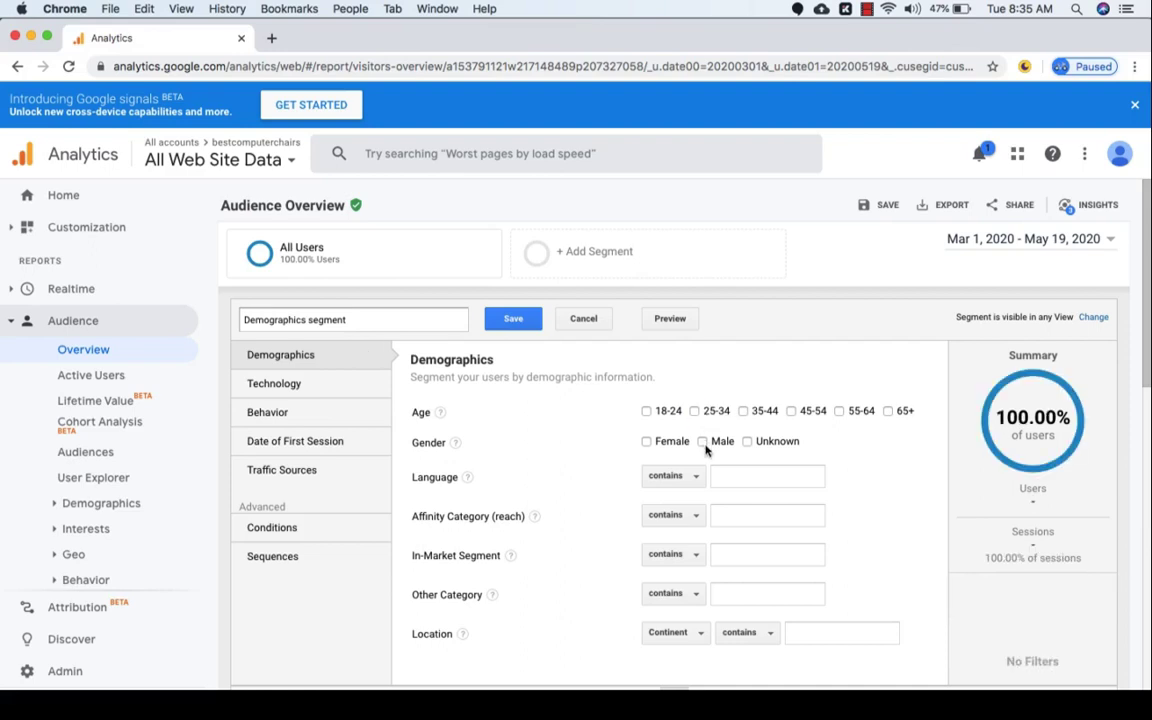
left_click(703, 442)
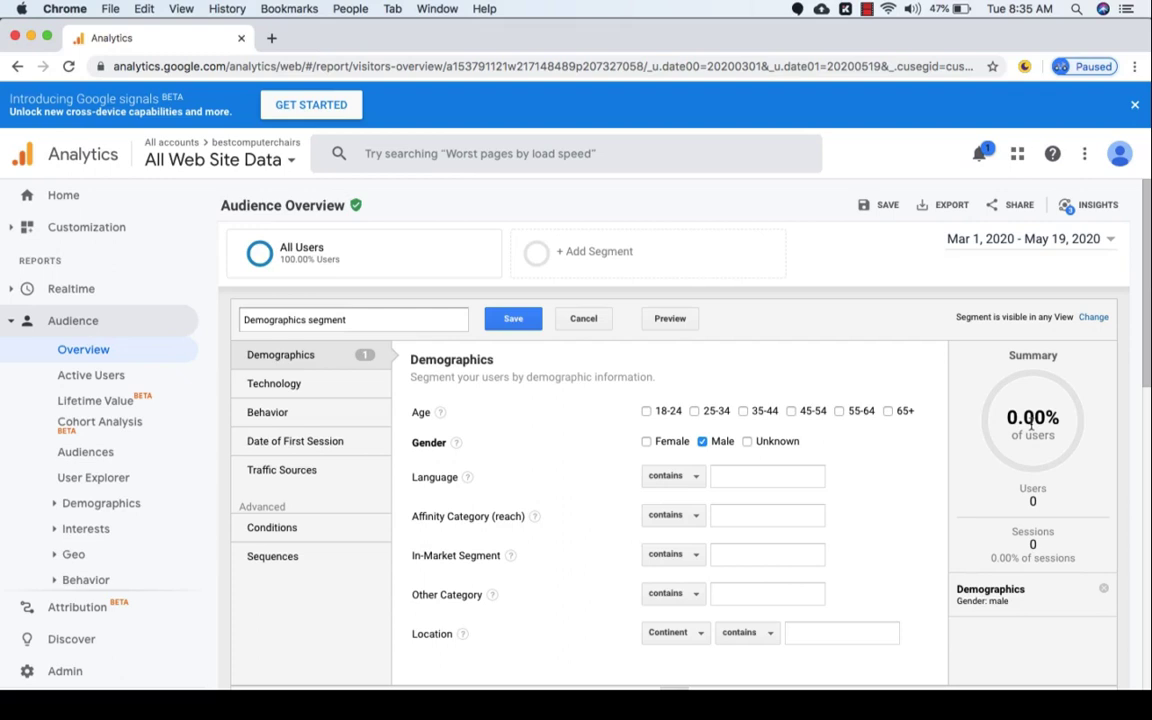
left_click(703, 441)
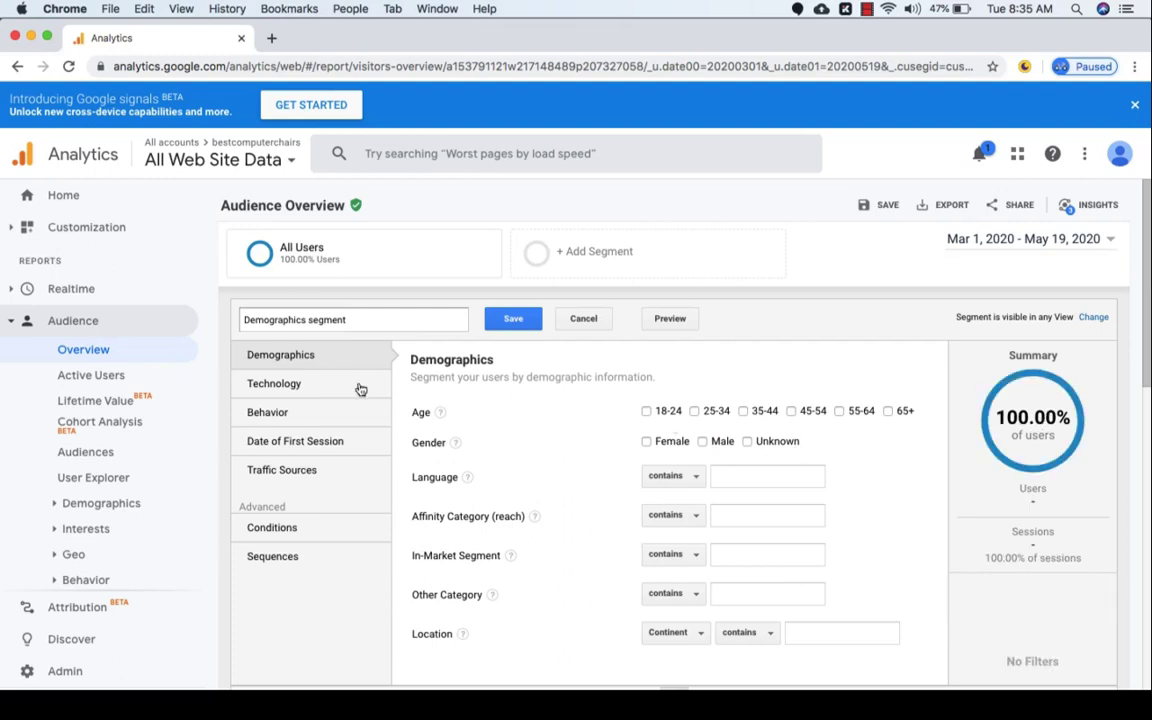
- Enter Sessions = 5 under Behavior, then cancel and discard the Demographics segment draft
left_click(268, 416)
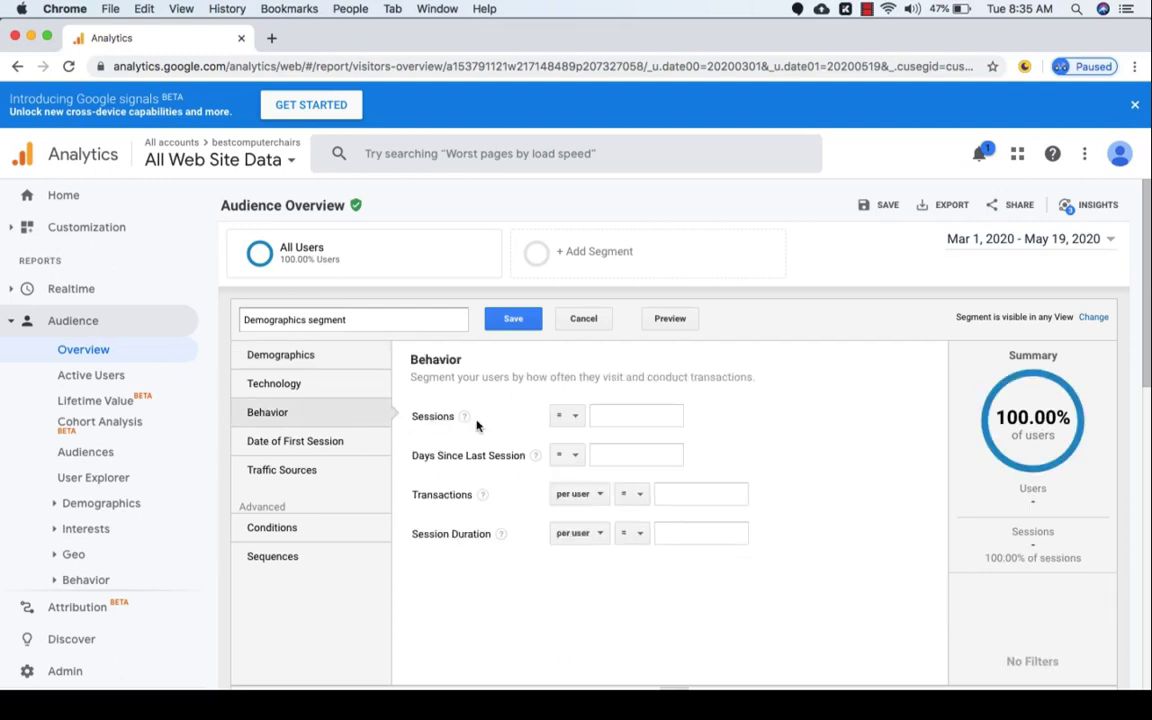
left_click(613, 416)
type("5")
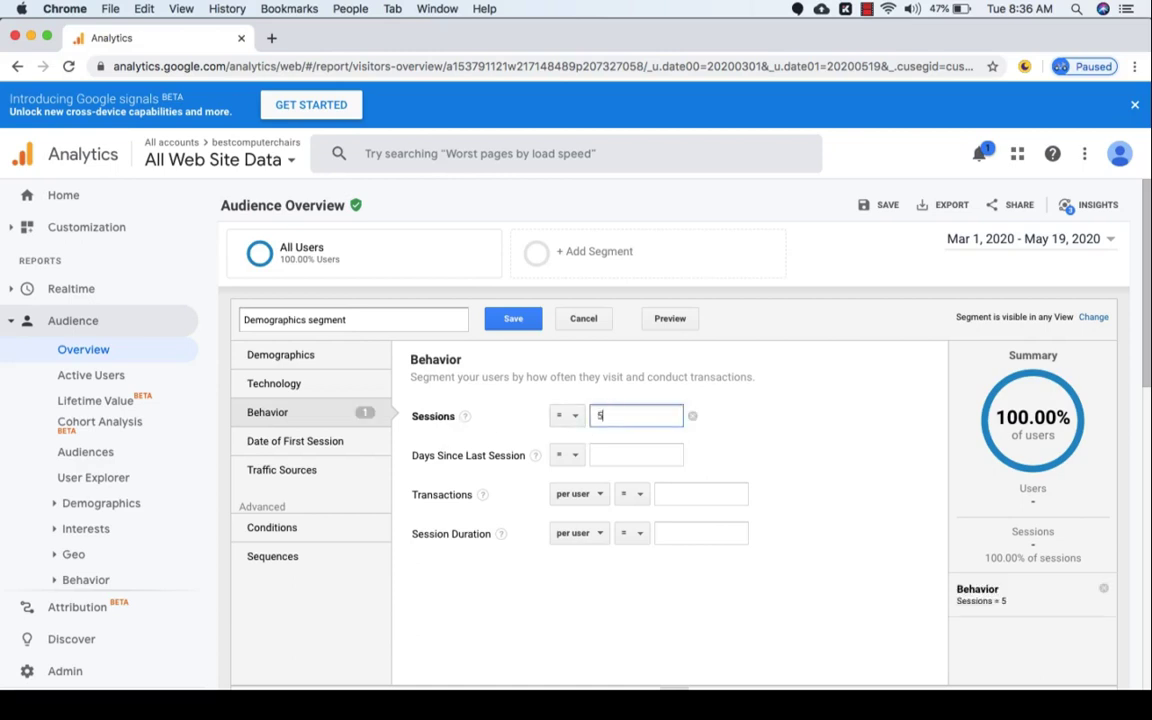
left_click(790, 458)
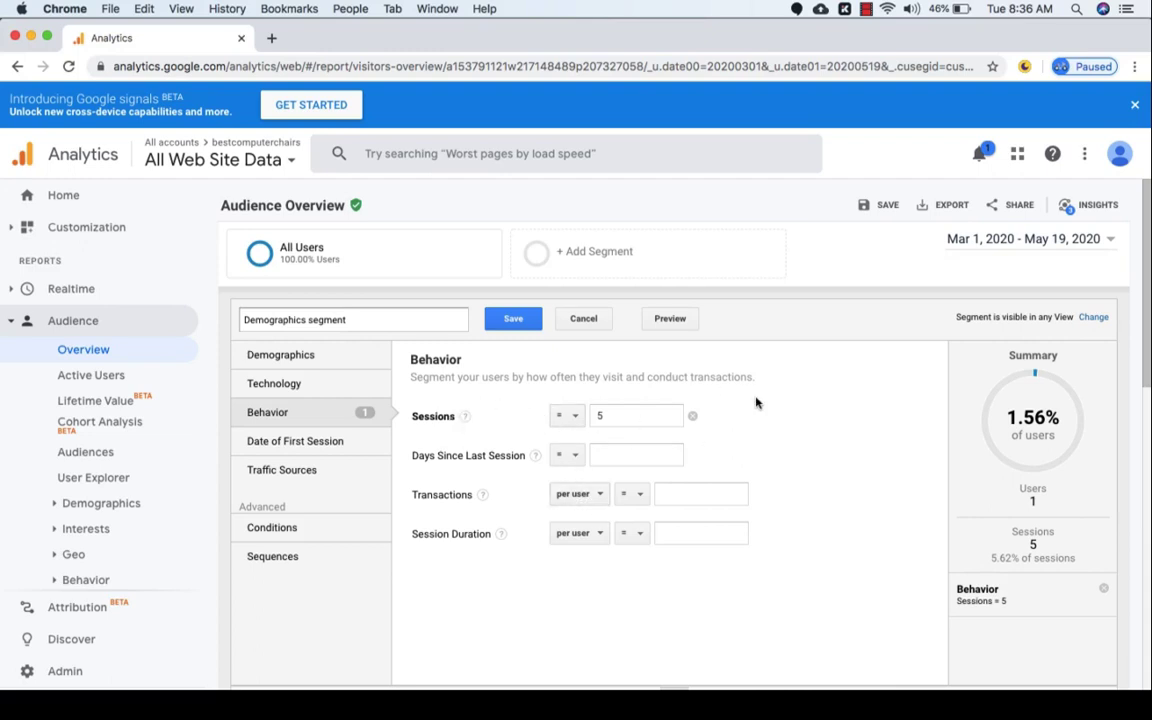
left_click(585, 319)
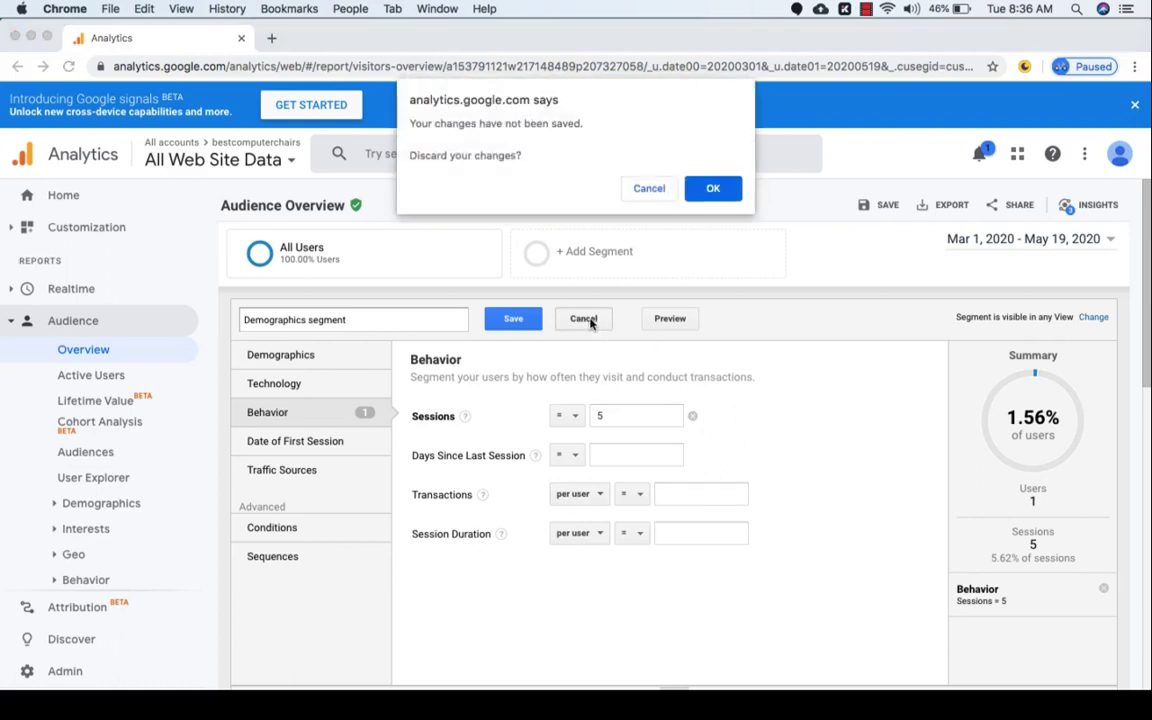
left_click(702, 192)
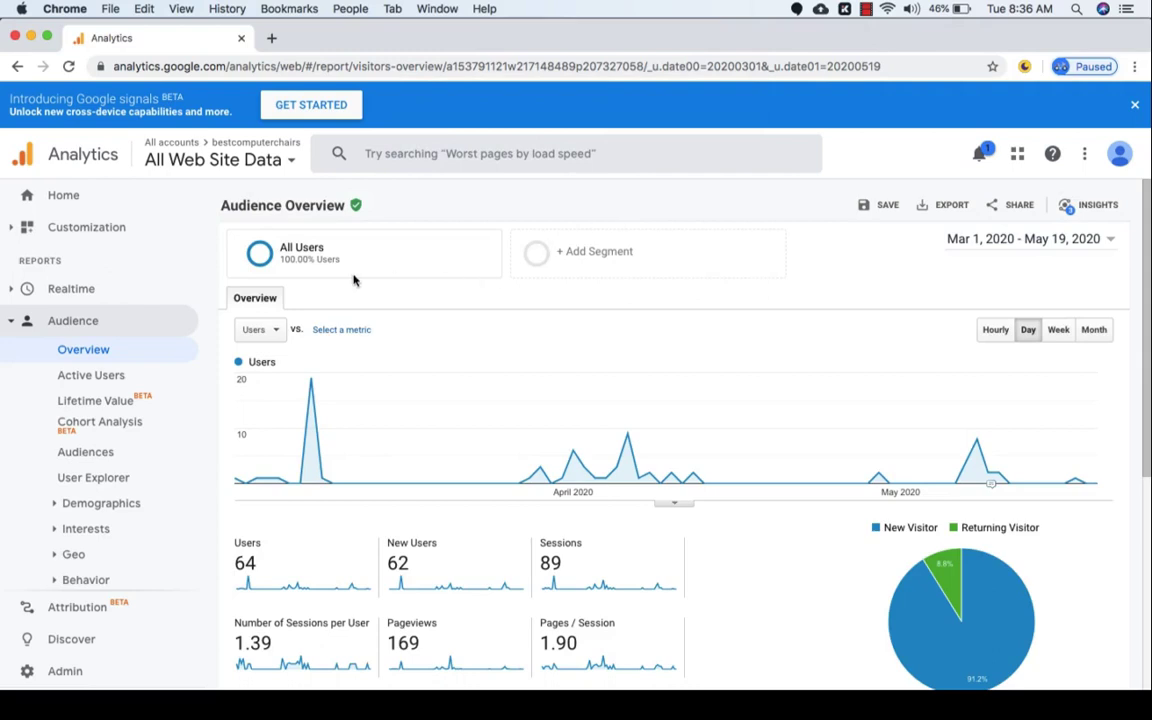
- Start another new segment built from Conditions
left_click(594, 271)
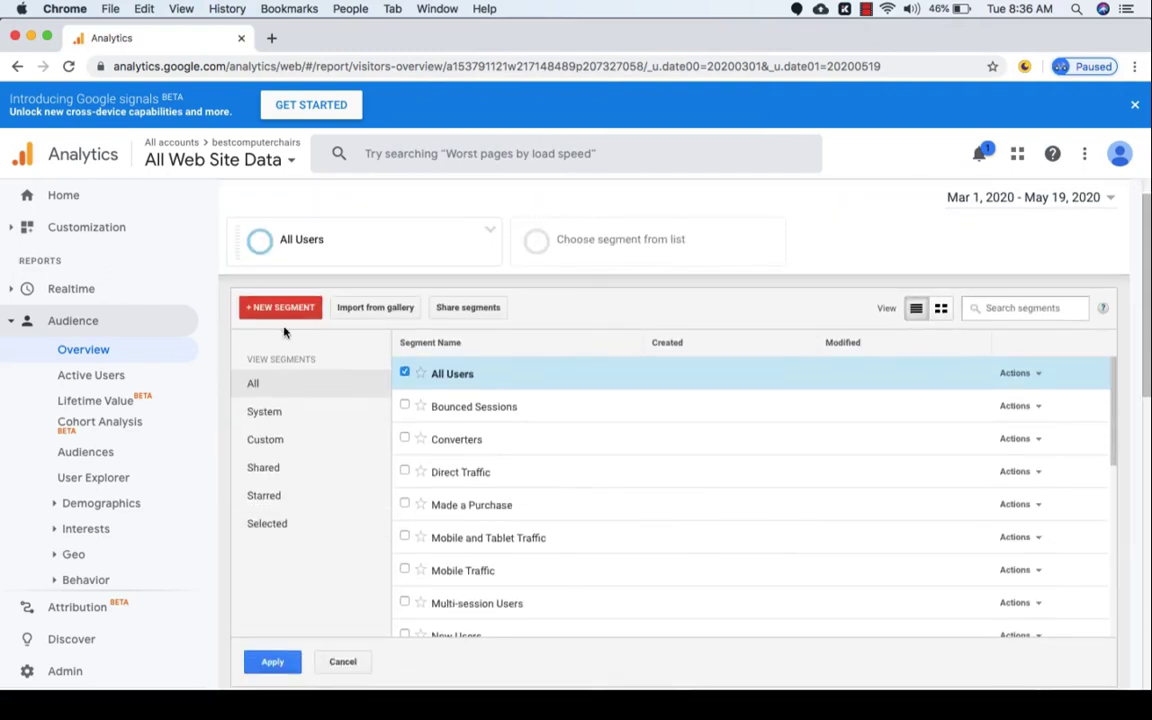
left_click(278, 313)
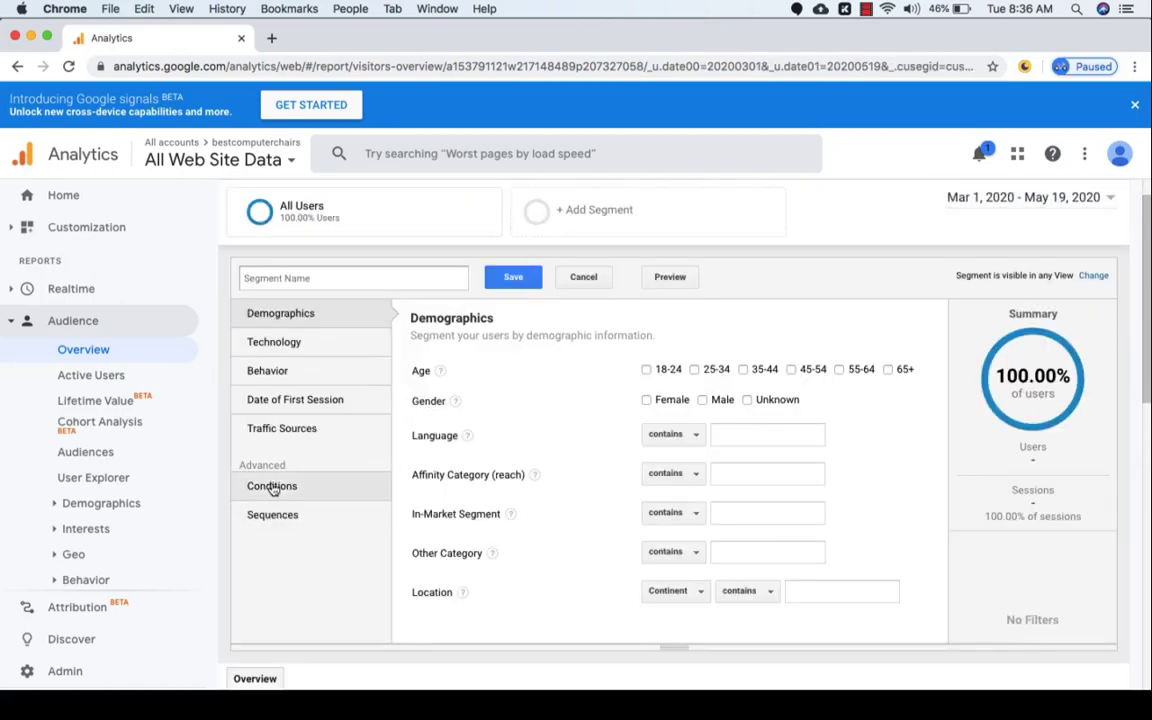
left_click(275, 490)
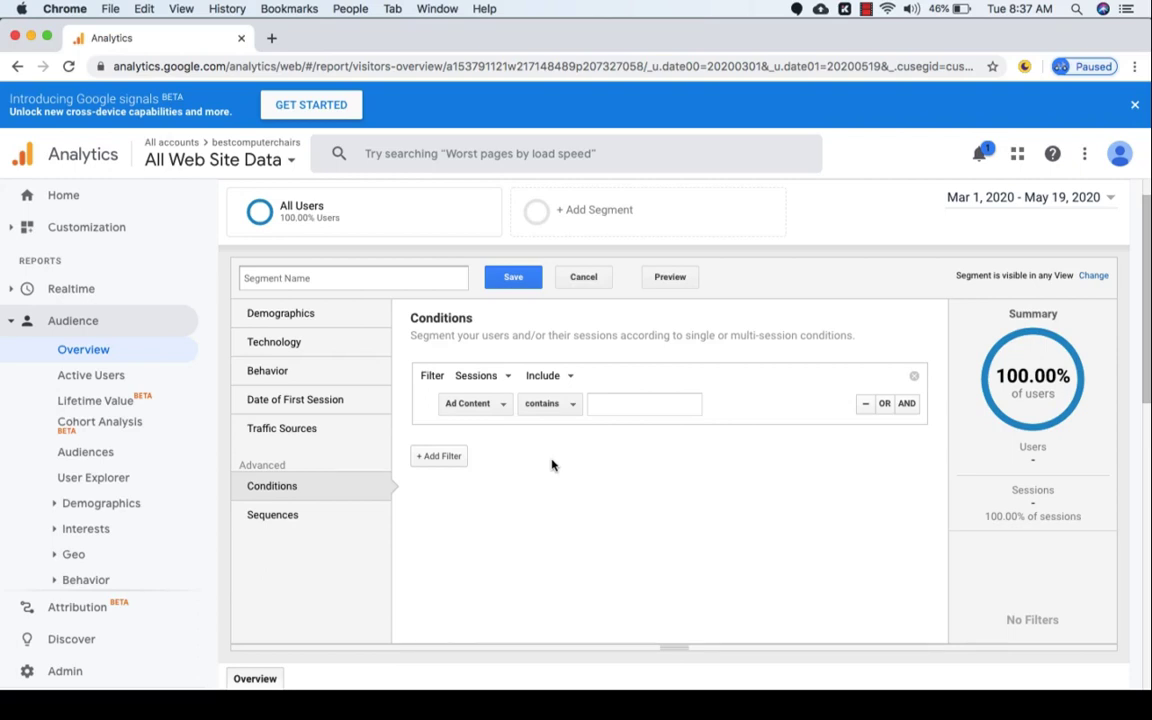
- Add the condition Device Category contains 'mobile' (10.94% of users)
left_click(498, 407)
type("device")
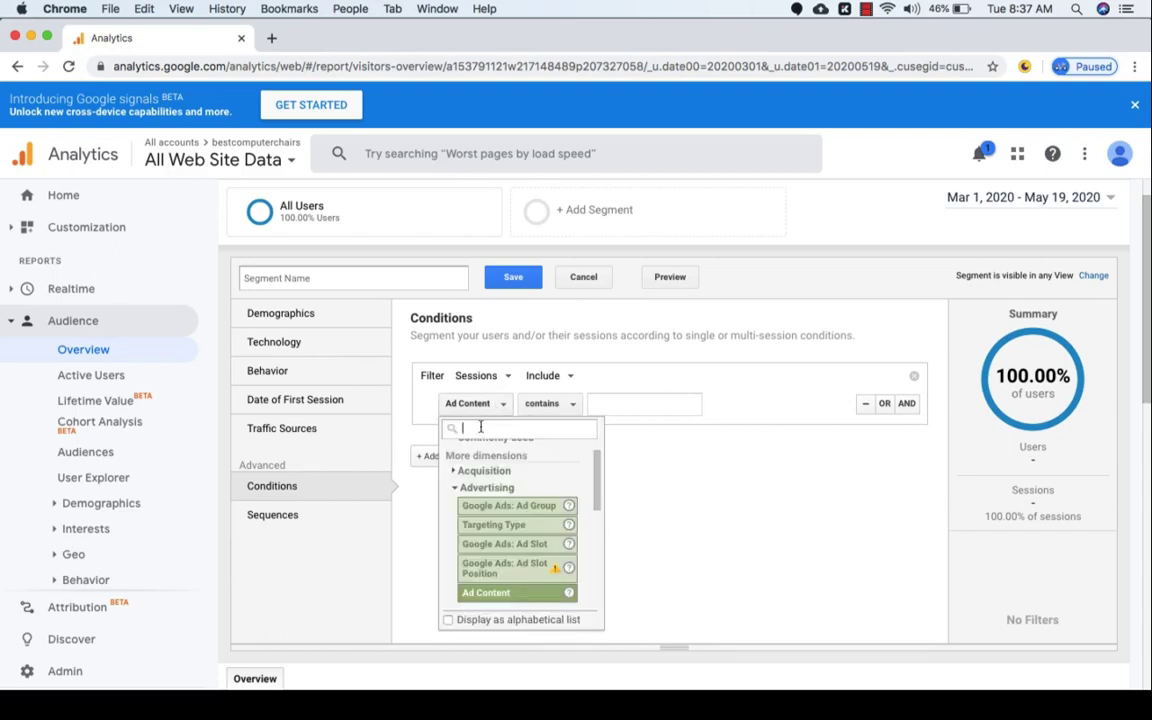
type(" c")
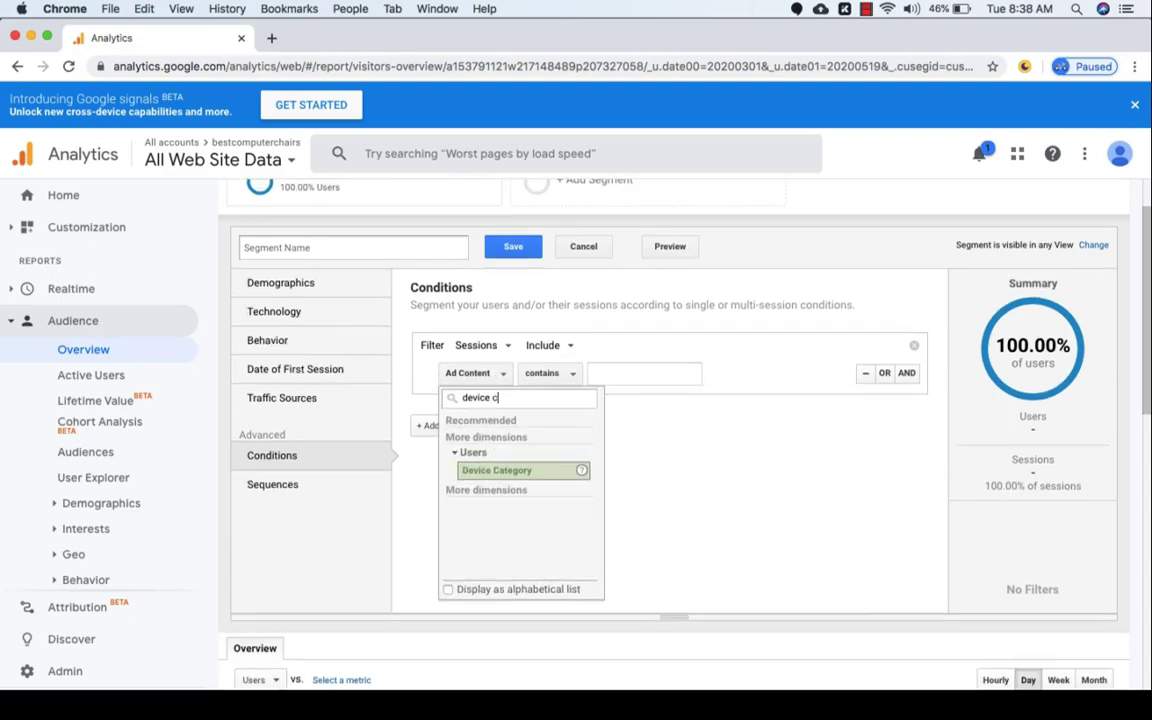
left_click(497, 470)
left_click(636, 373)
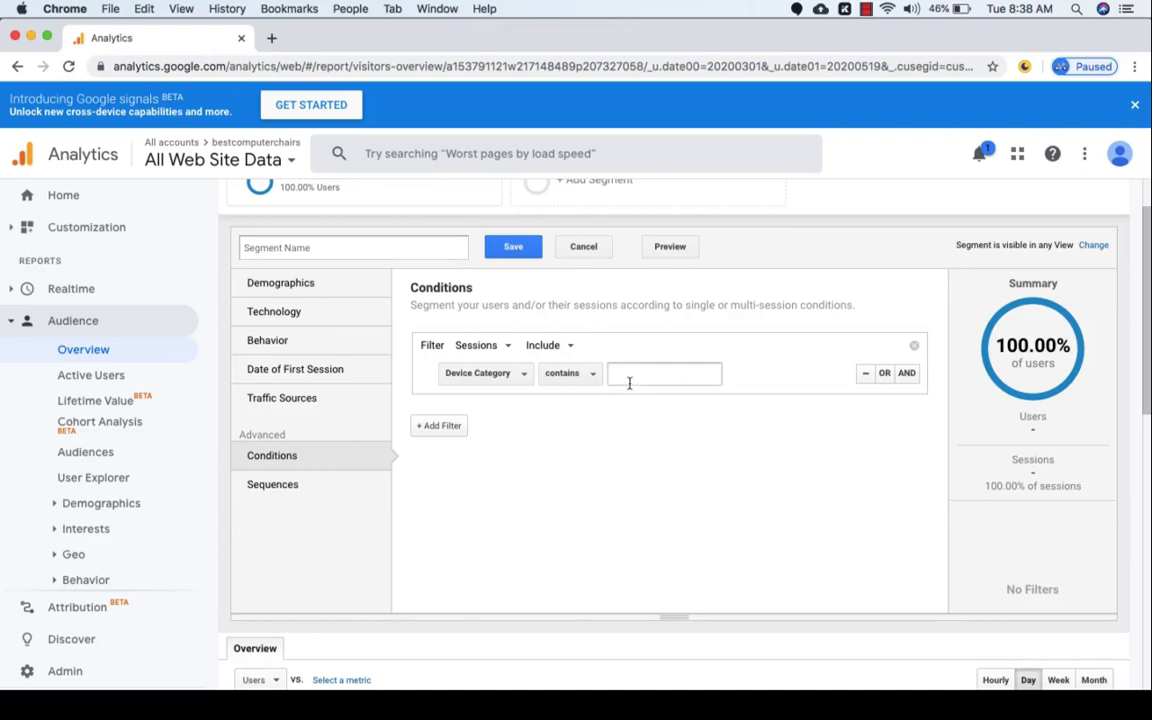
type("mo")
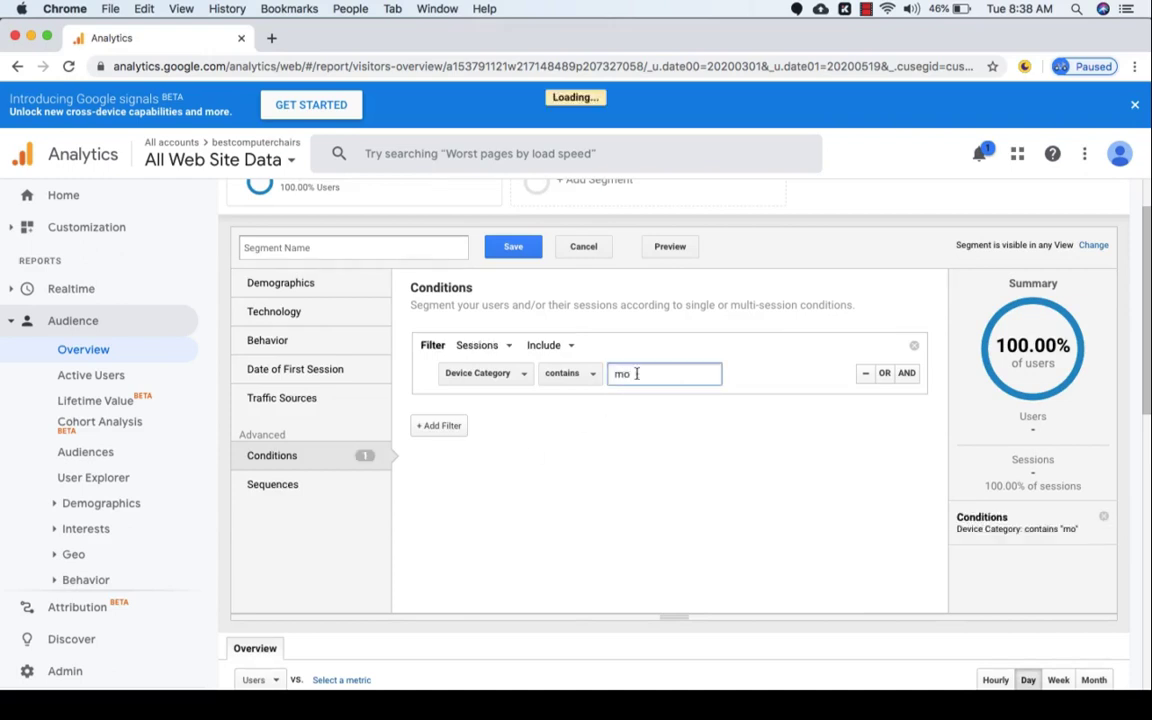
left_click(575, 373)
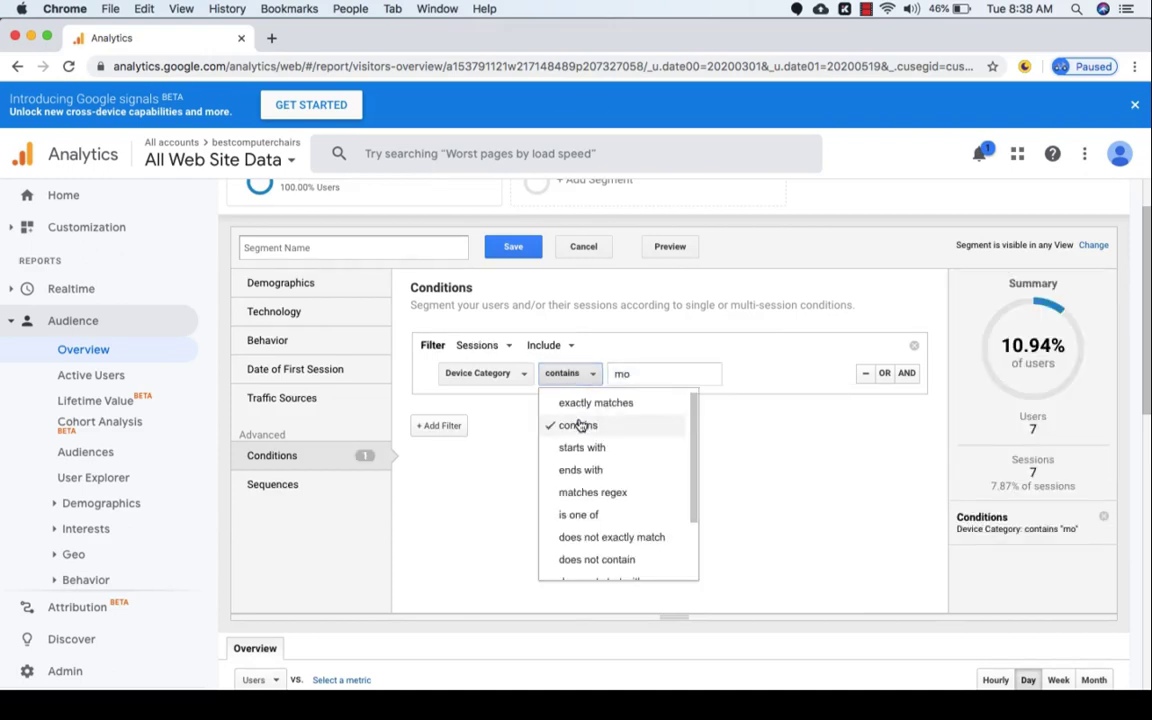
left_click(636, 374)
type("b")
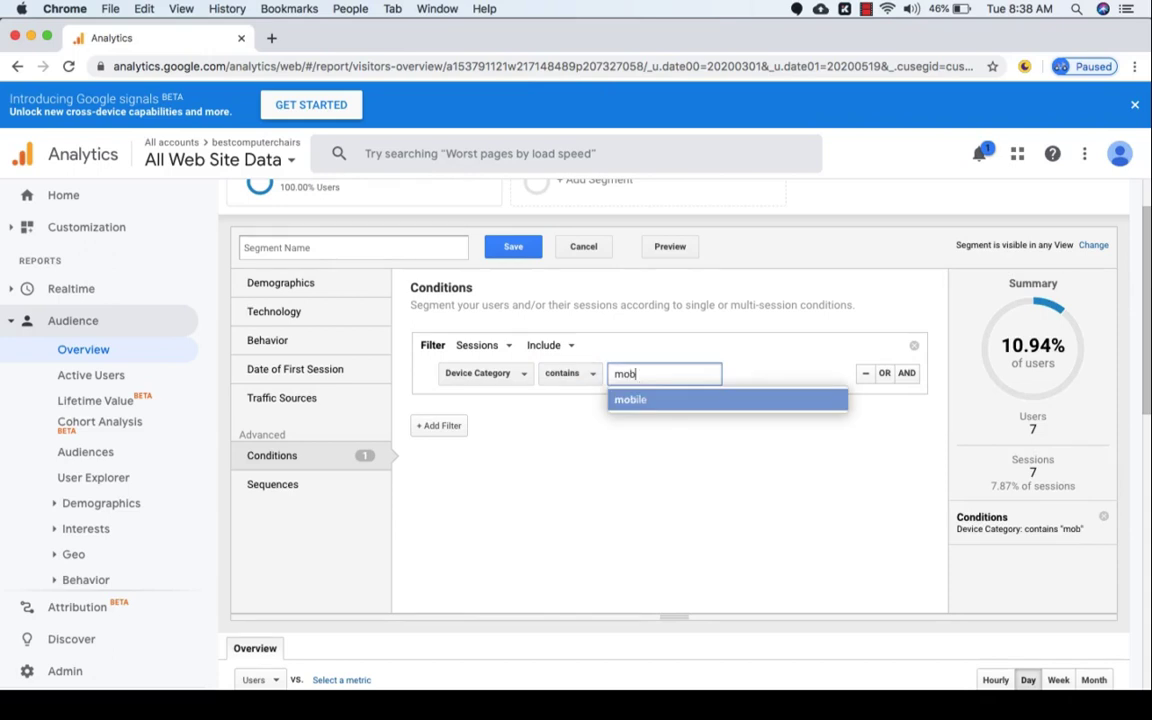
left_click(633, 399)
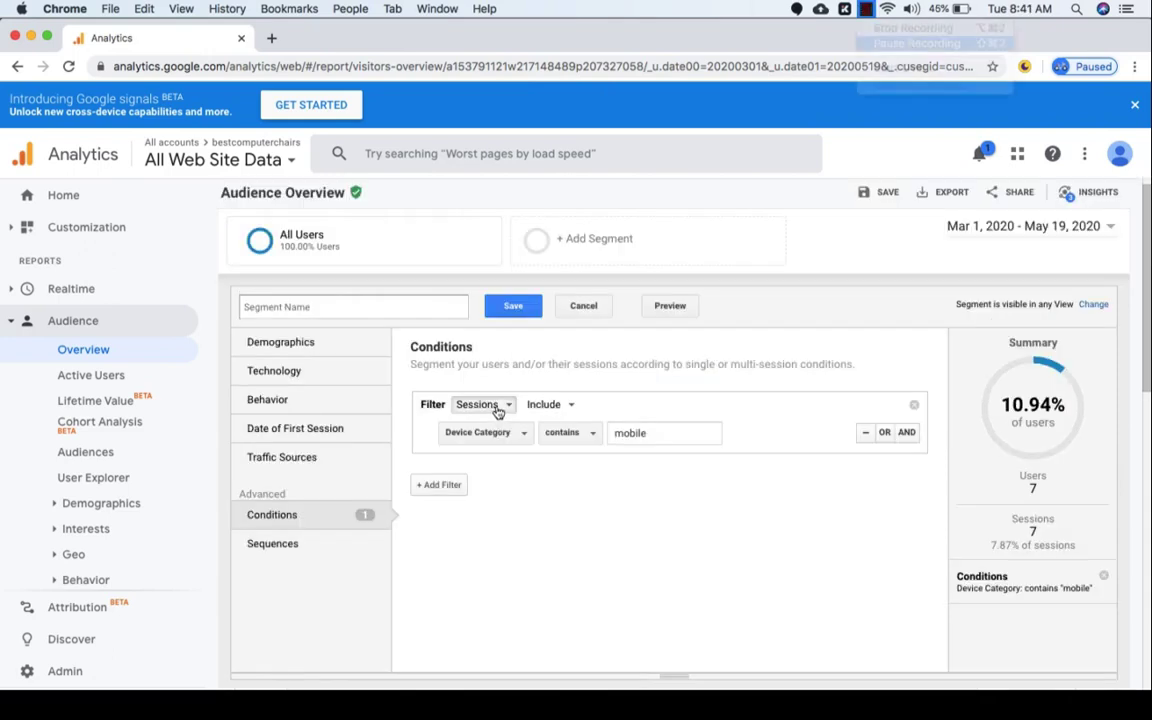
- Make the mobile filter apply to Users and add a Goal Completions filter
left_click(500, 407)
left_click(490, 447)
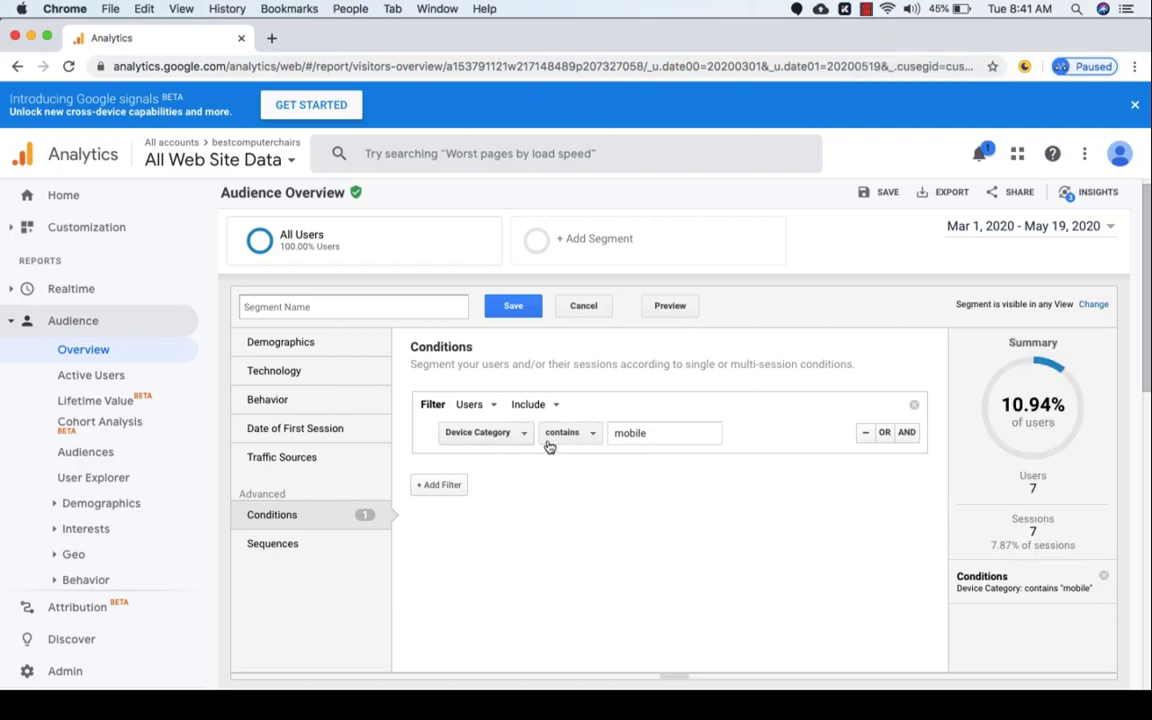
left_click(441, 486)
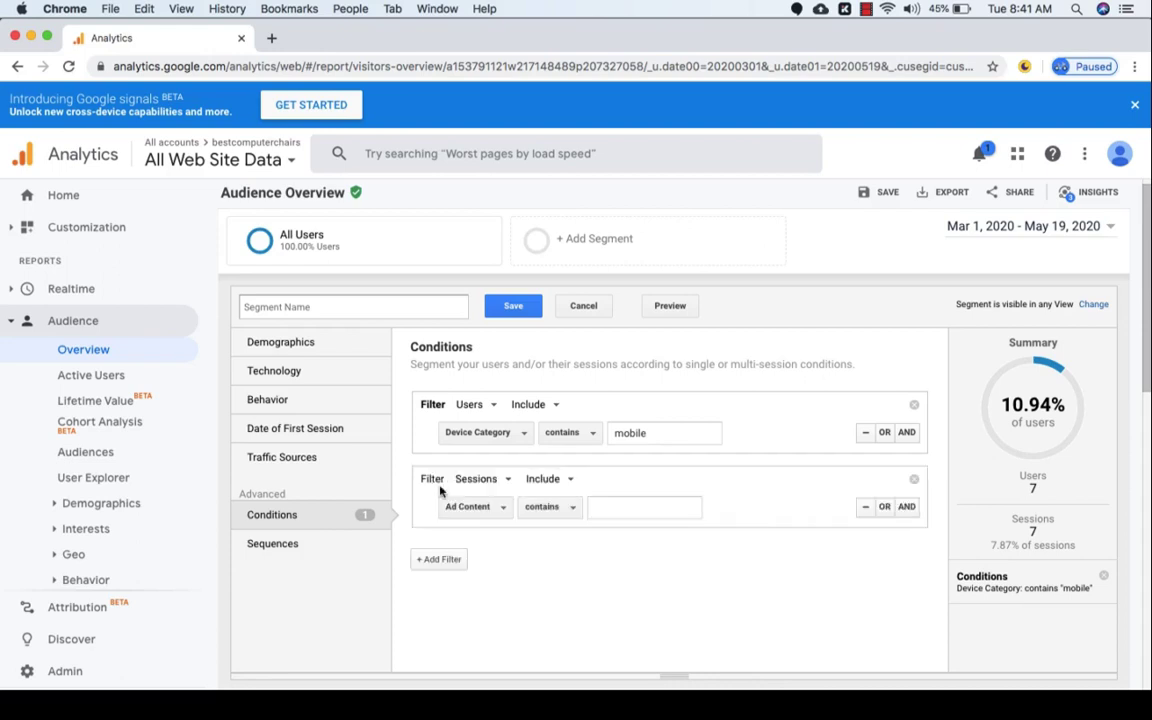
left_click(491, 507)
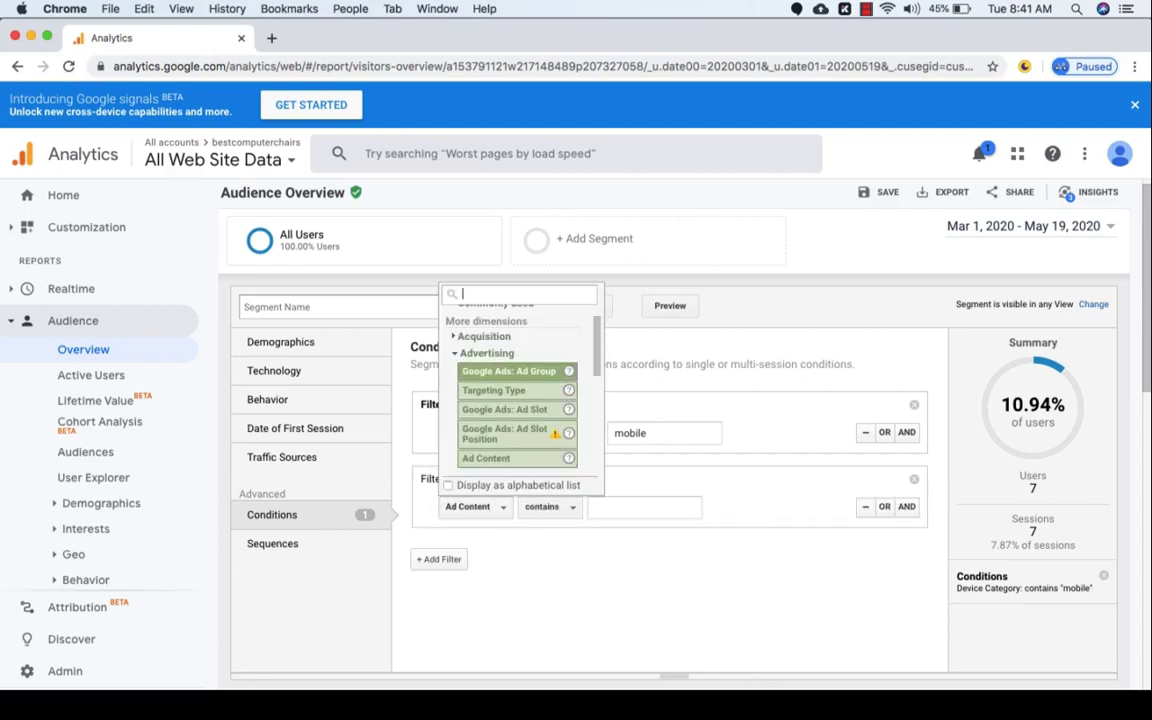
type("goal com")
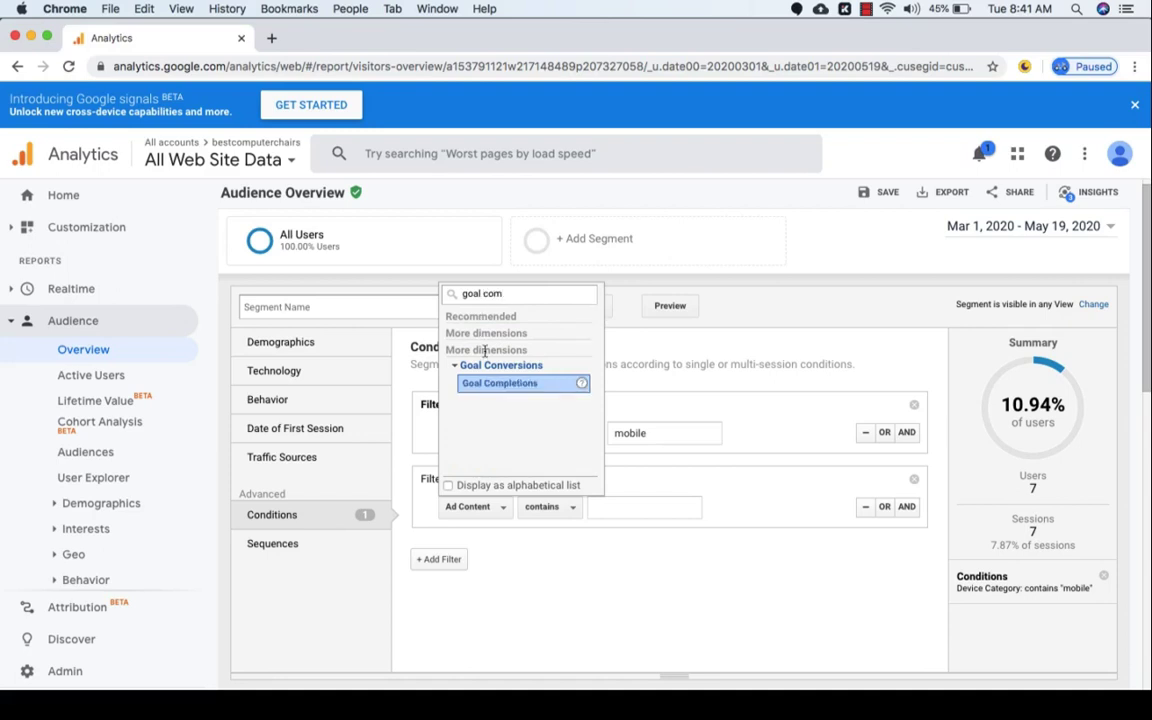
left_click(496, 387)
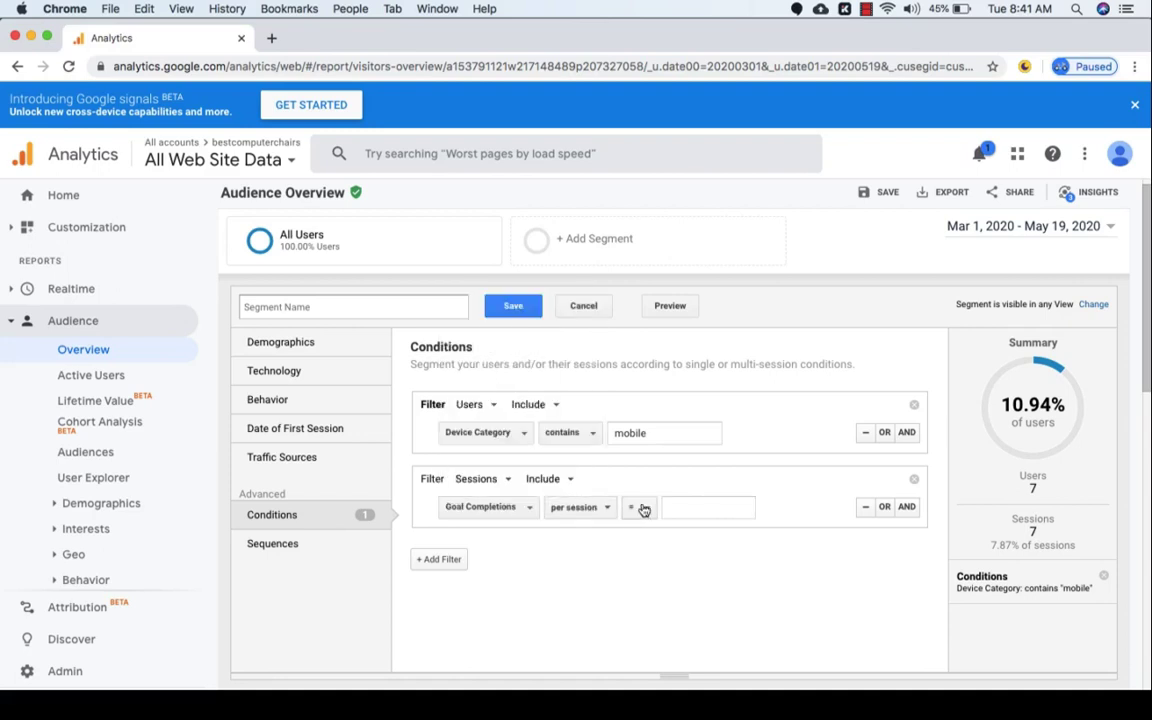
- Set Goal Completions per session to 1 after trying 0
left_click(677, 506)
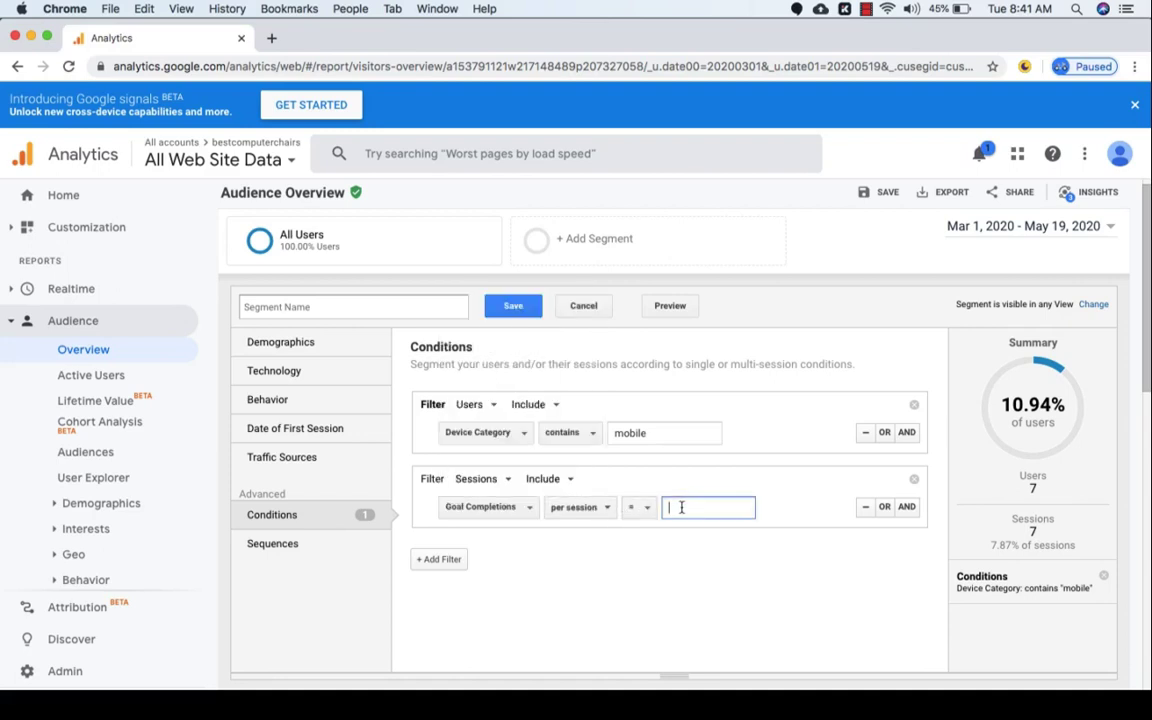
type("1")
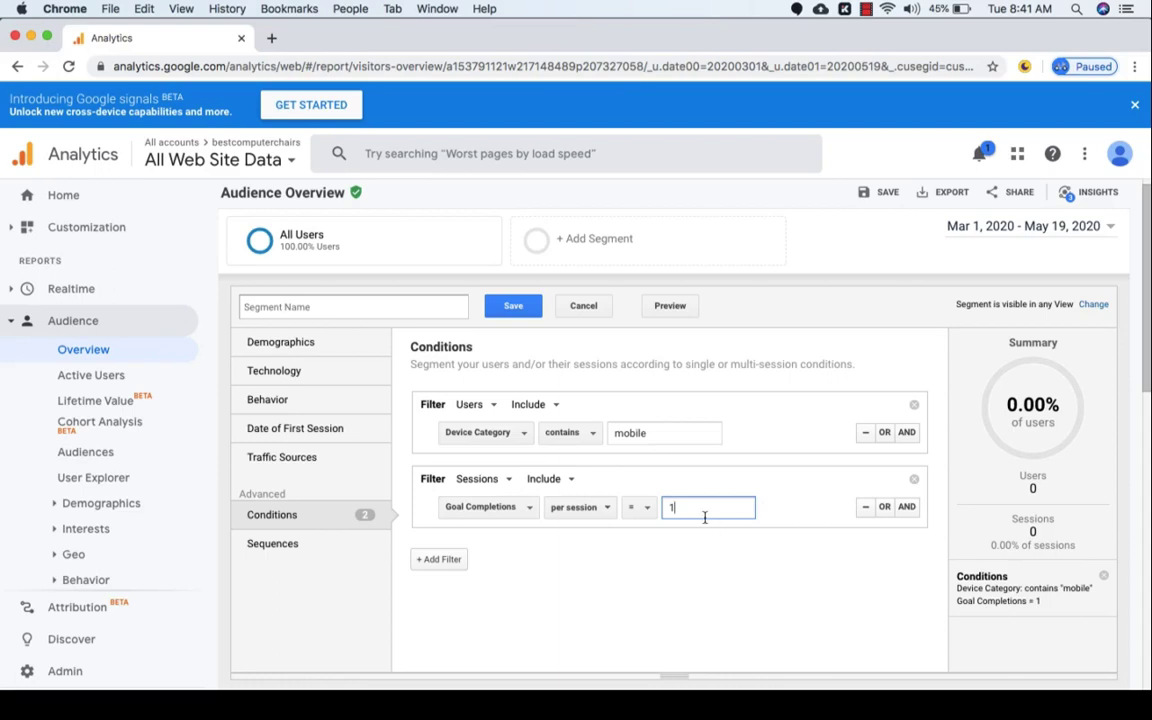
key("BackSpace")
type("0")
left_click(715, 537)
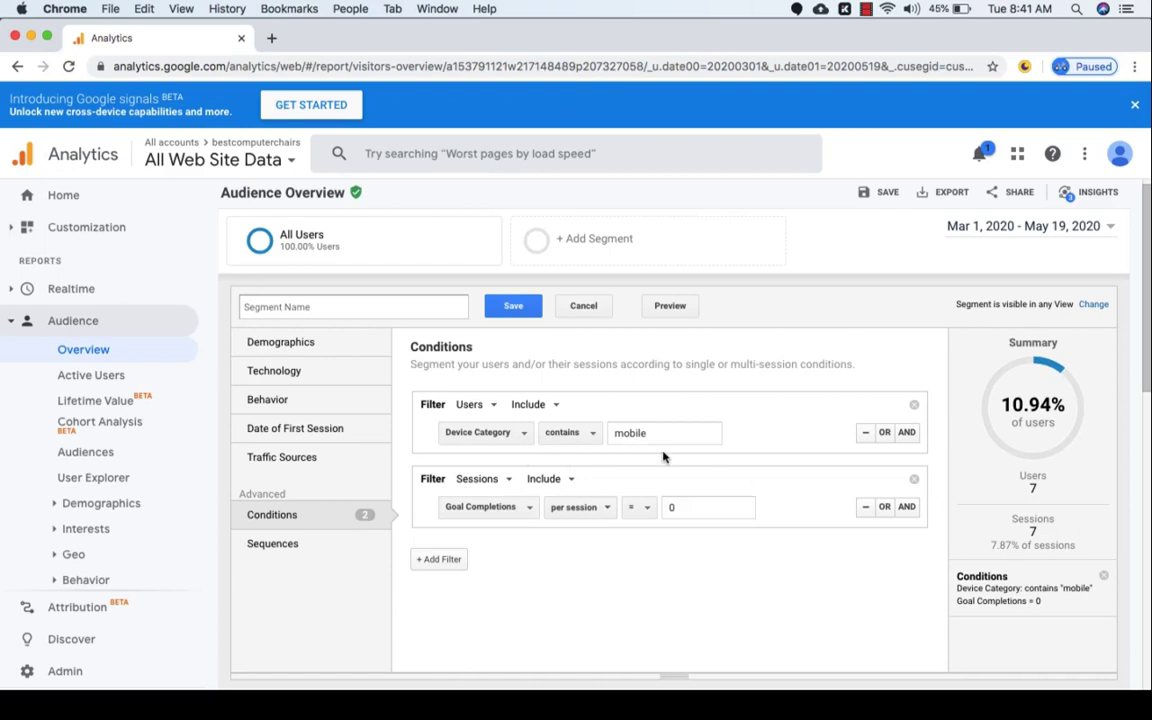
left_click(686, 507)
key("BackSpace")
type("1")
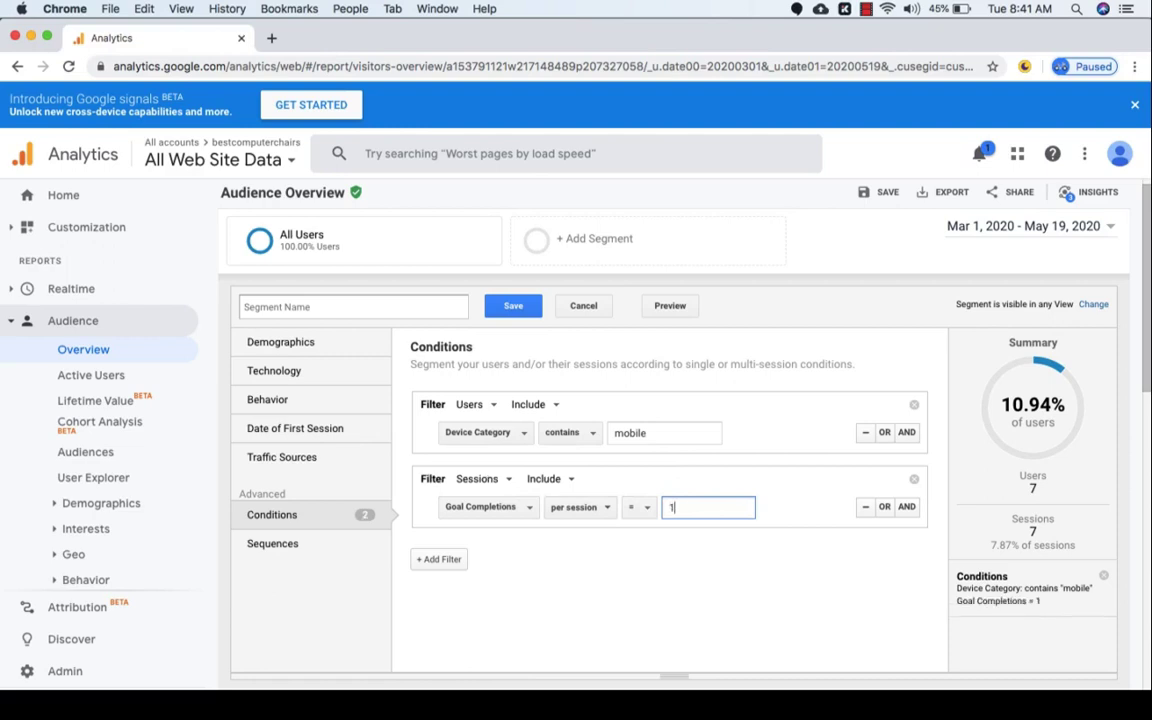
left_click(666, 559)
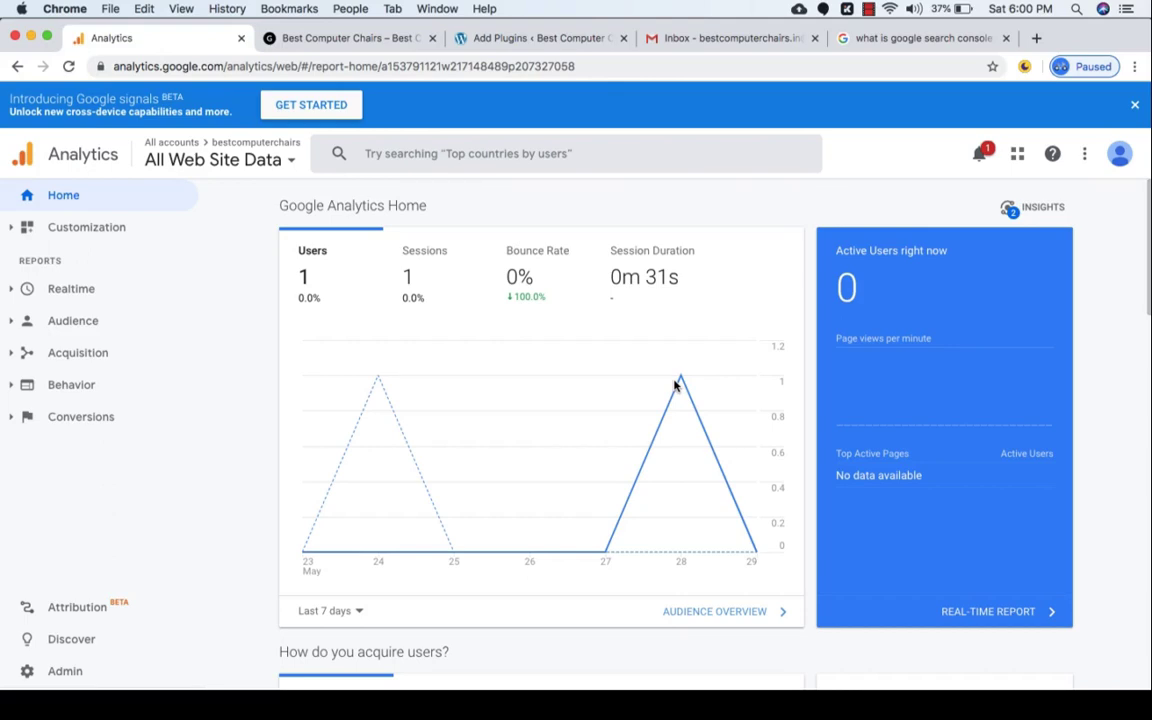
- Open the 'About Search Console' help article from the 'what is google search console' results
left_click(893, 40)
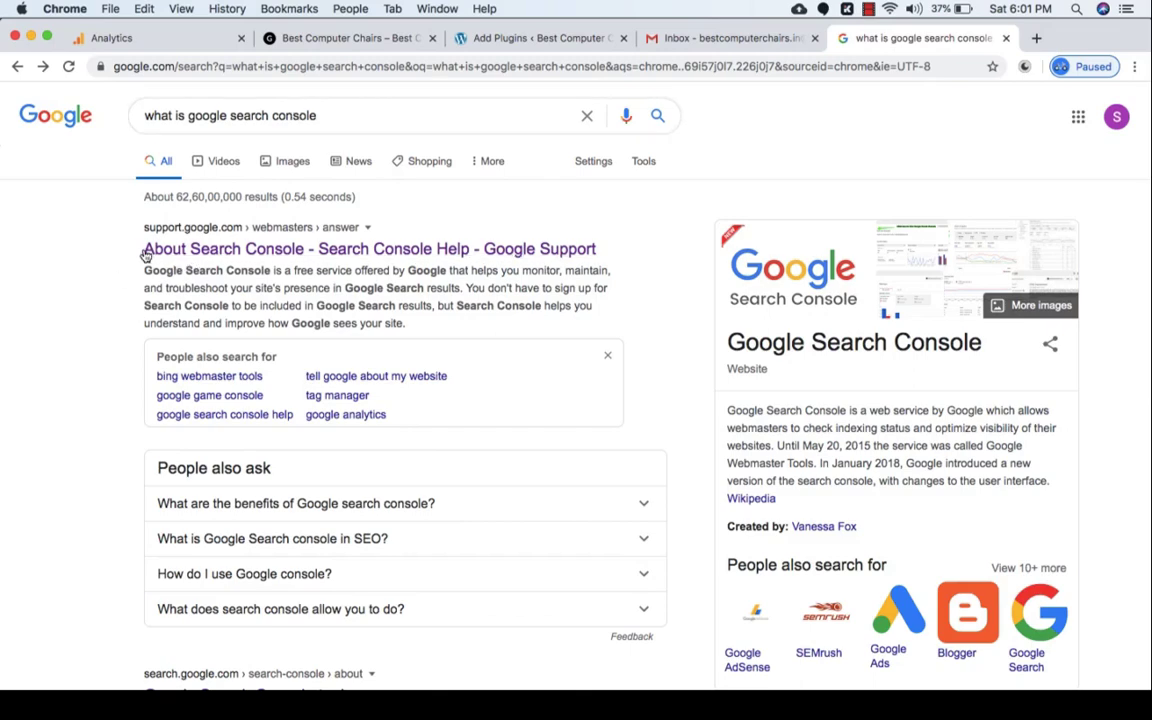
left_click(224, 252)
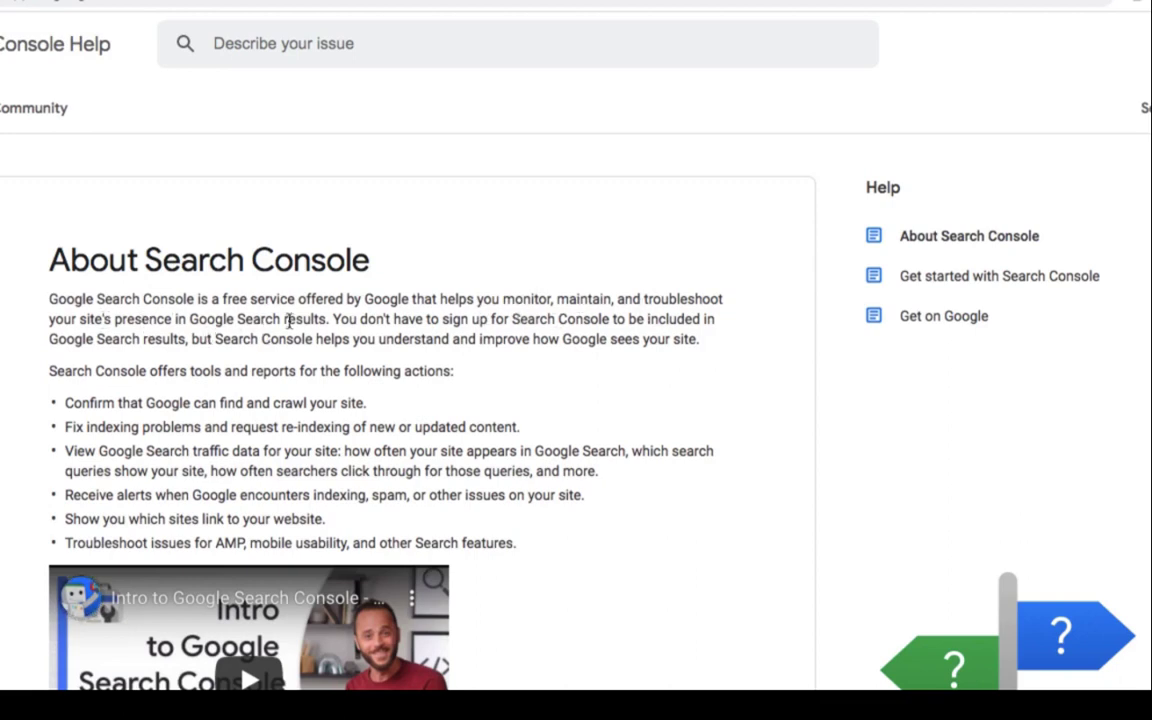
scroll(347, 340, "down", 7)
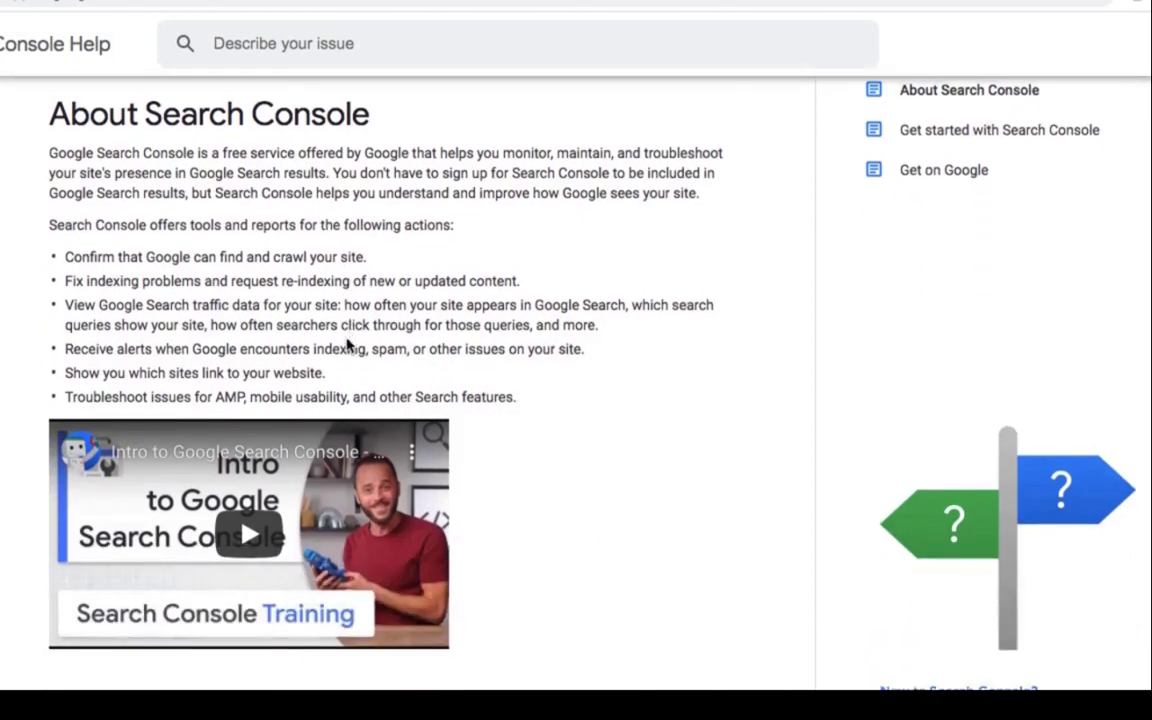
scroll(347, 340, "up", 8)
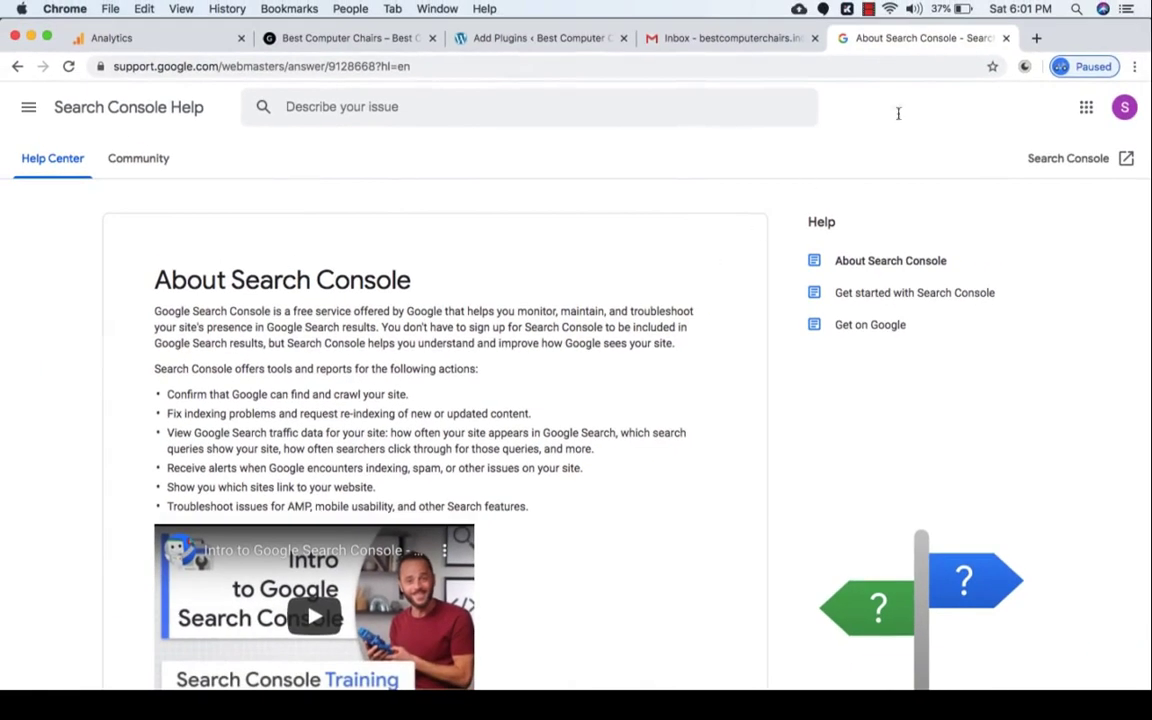
- Search 'google search console' in a new tab and start Search Console setup
left_click(1036, 37)
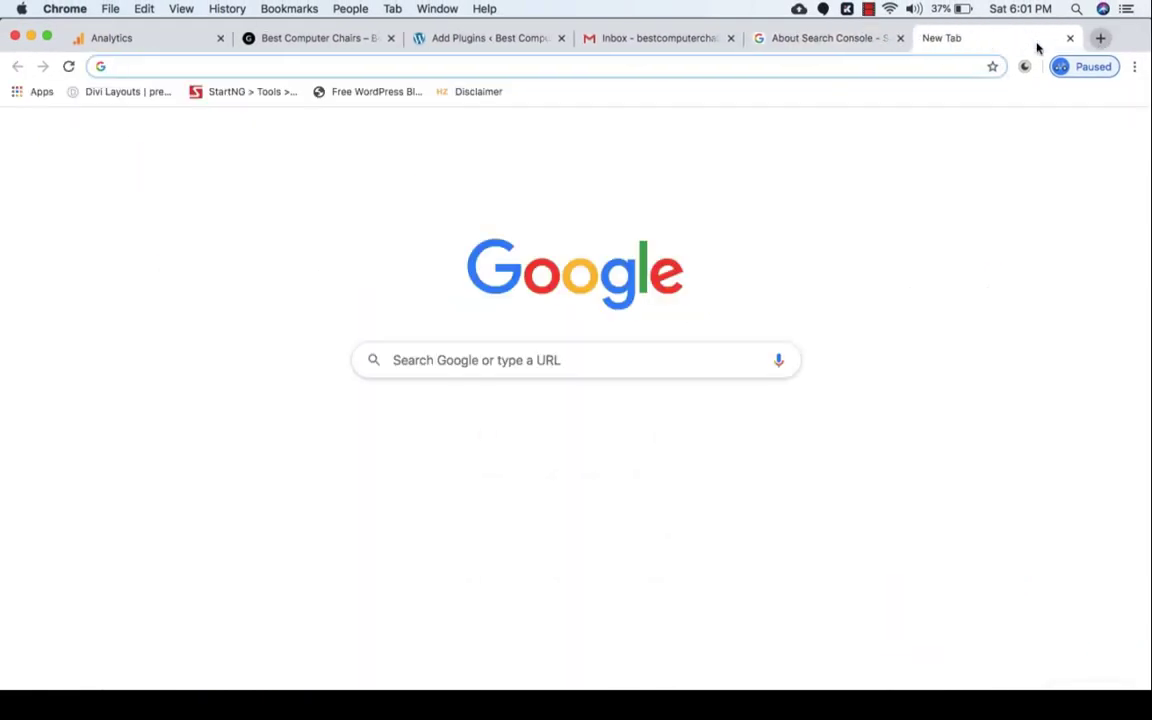
type("go")
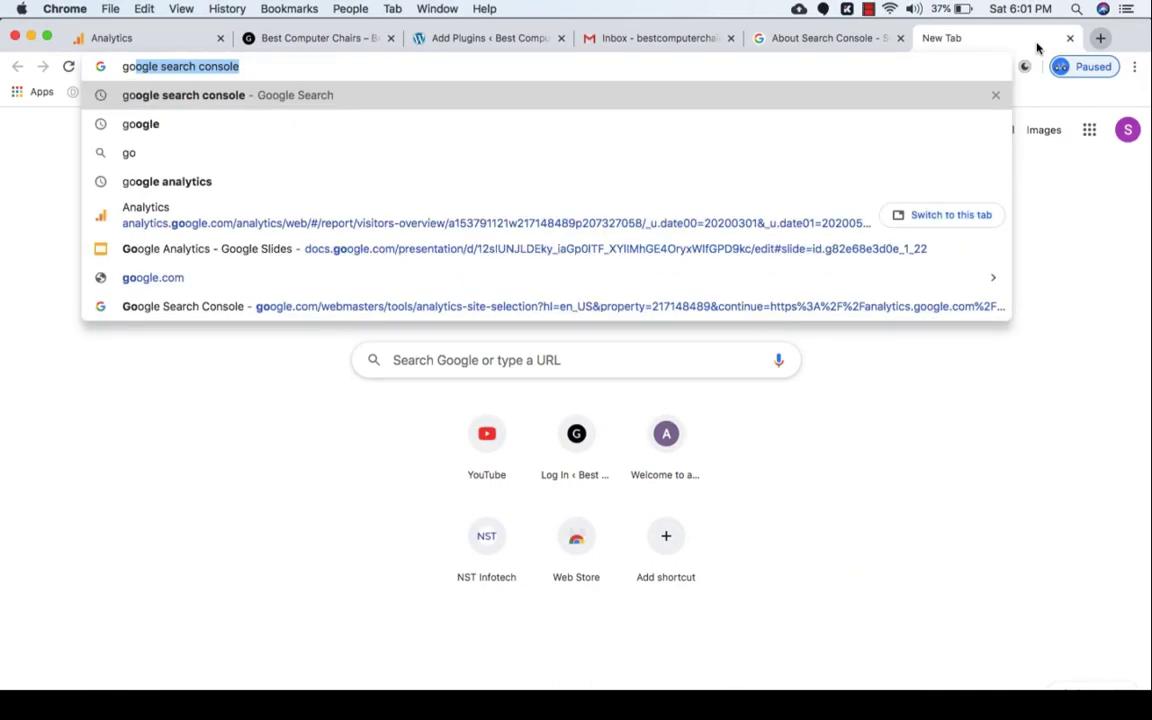
key("Return")
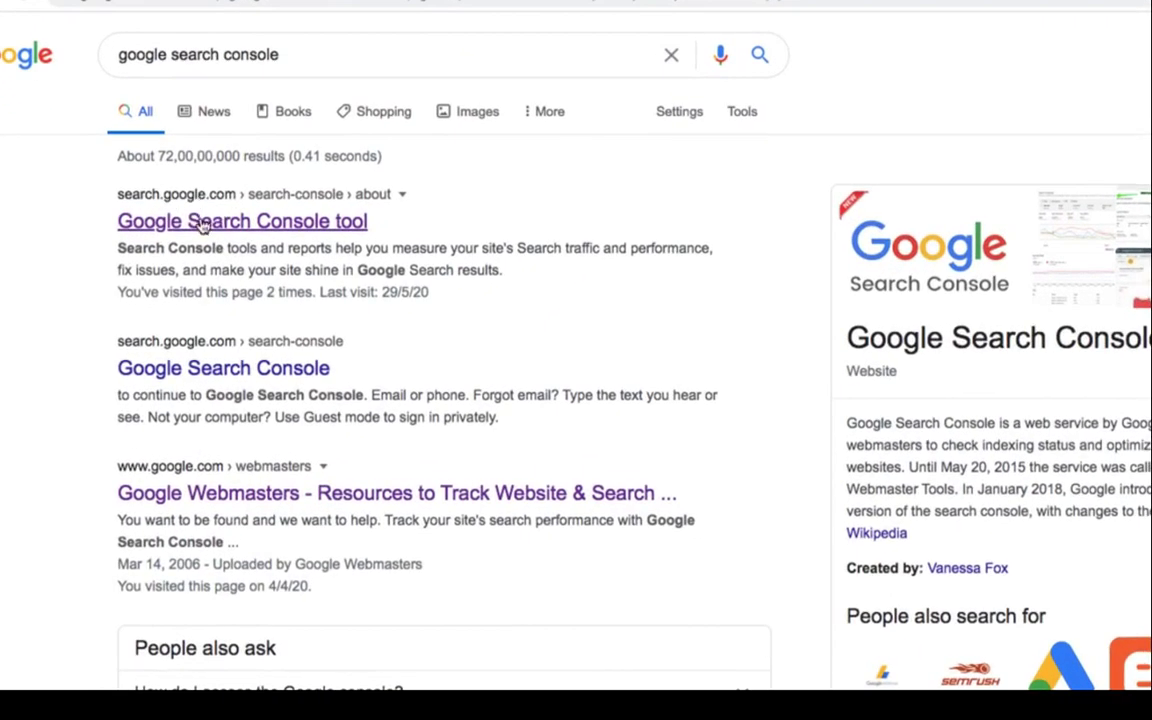
left_click(200, 222)
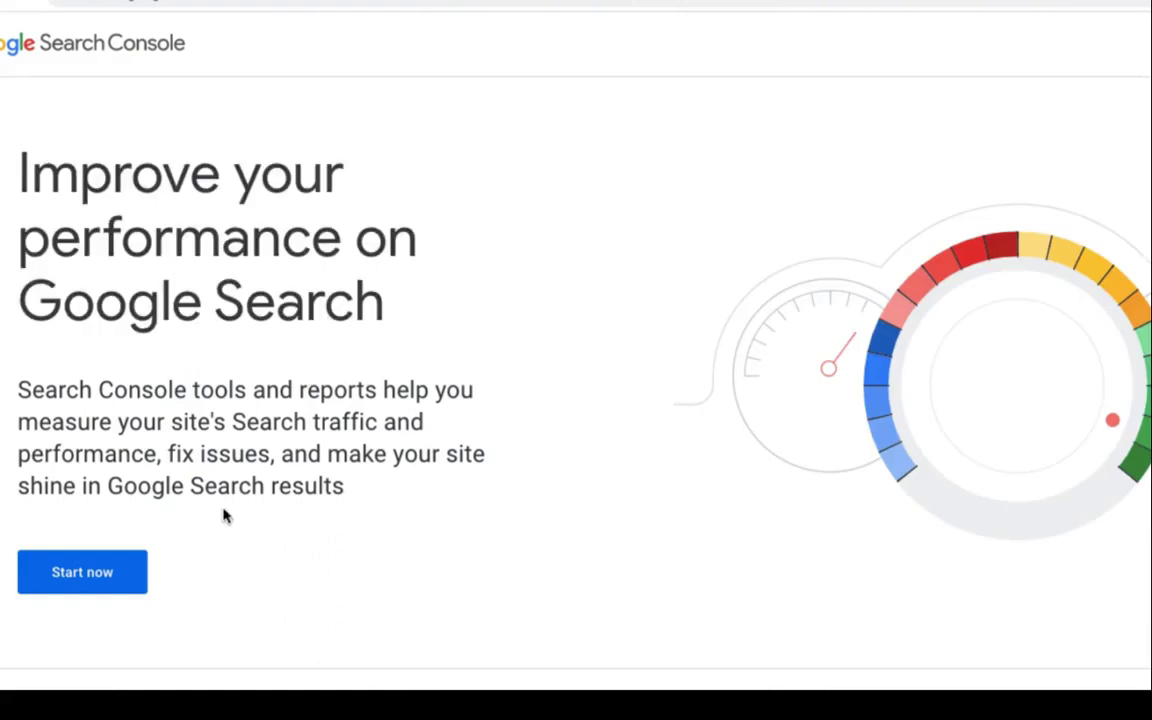
left_click(78, 575)
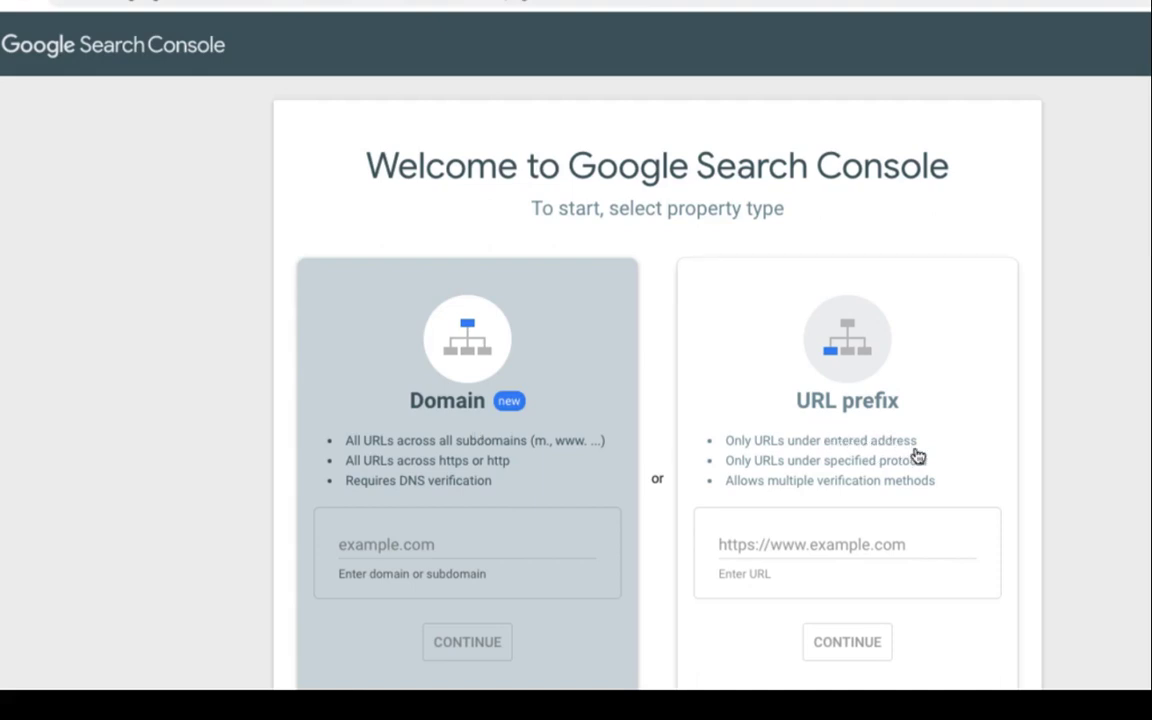
left_click(848, 459)
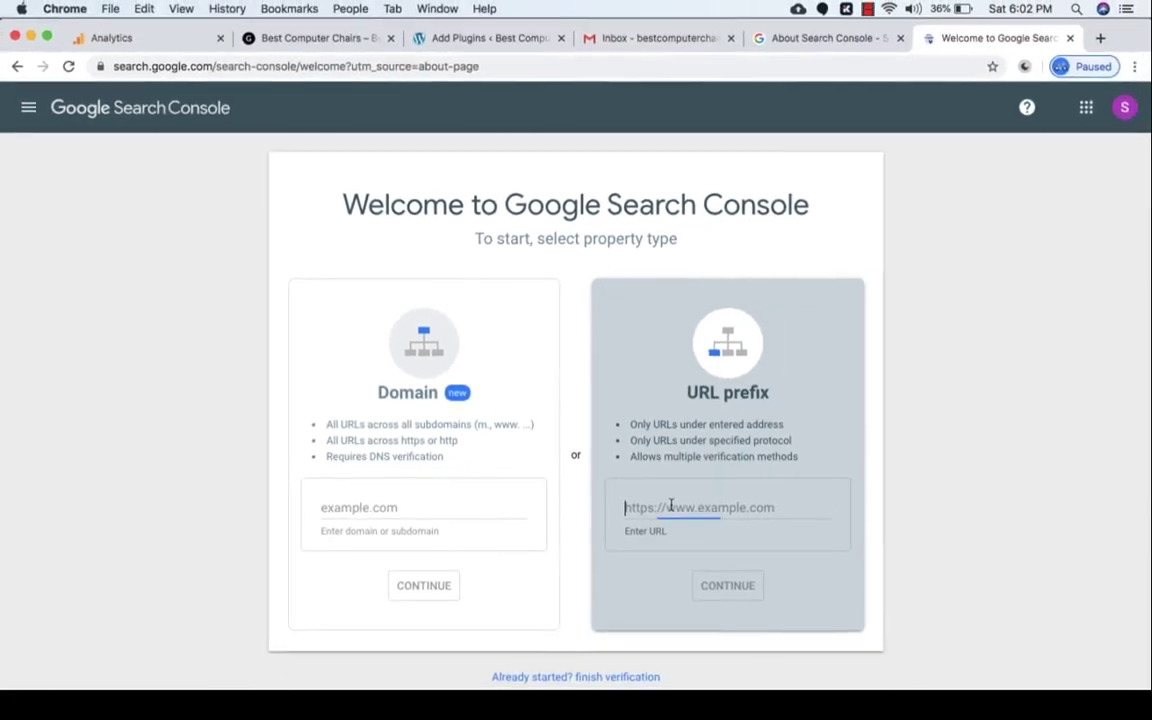
left_click(720, 545)
left_click(266, 33)
left_click(249, 66)
key("super+c")
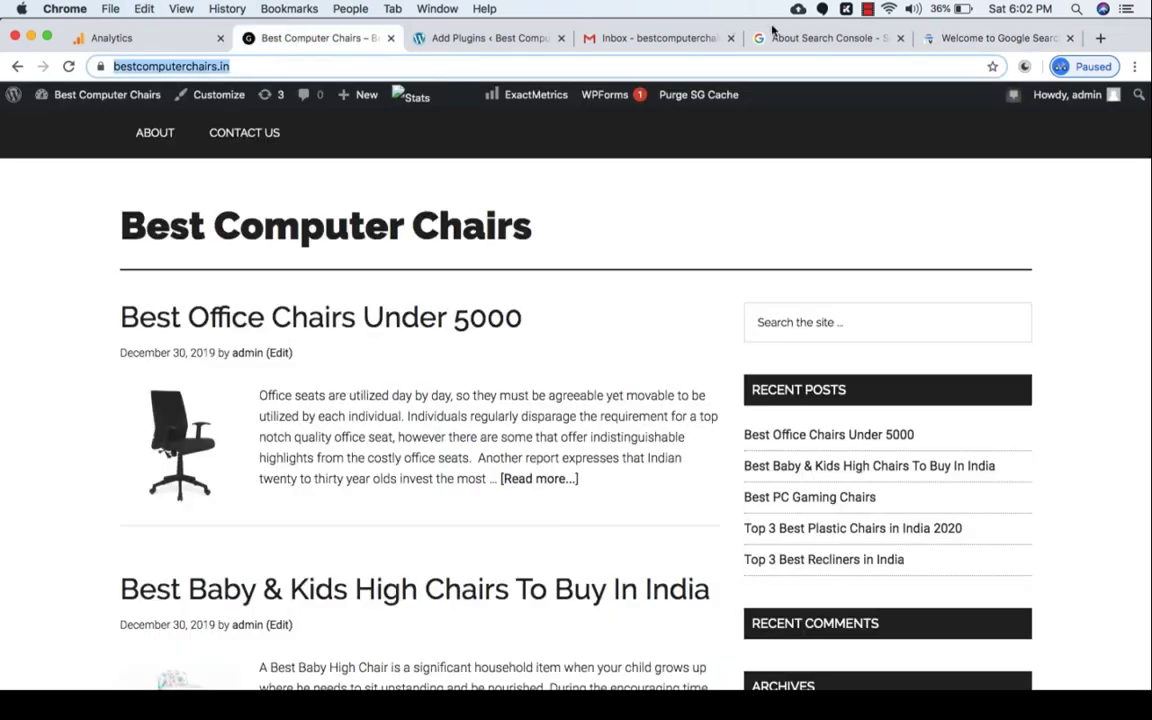
left_click(950, 40)
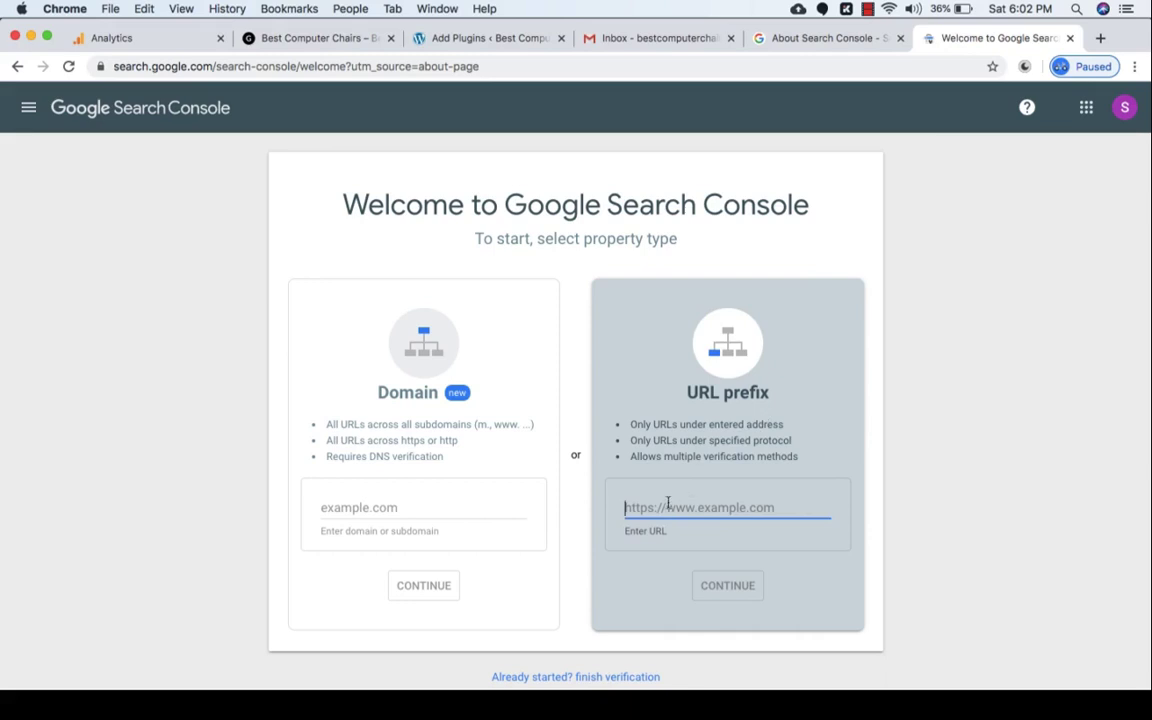
key("super+v")
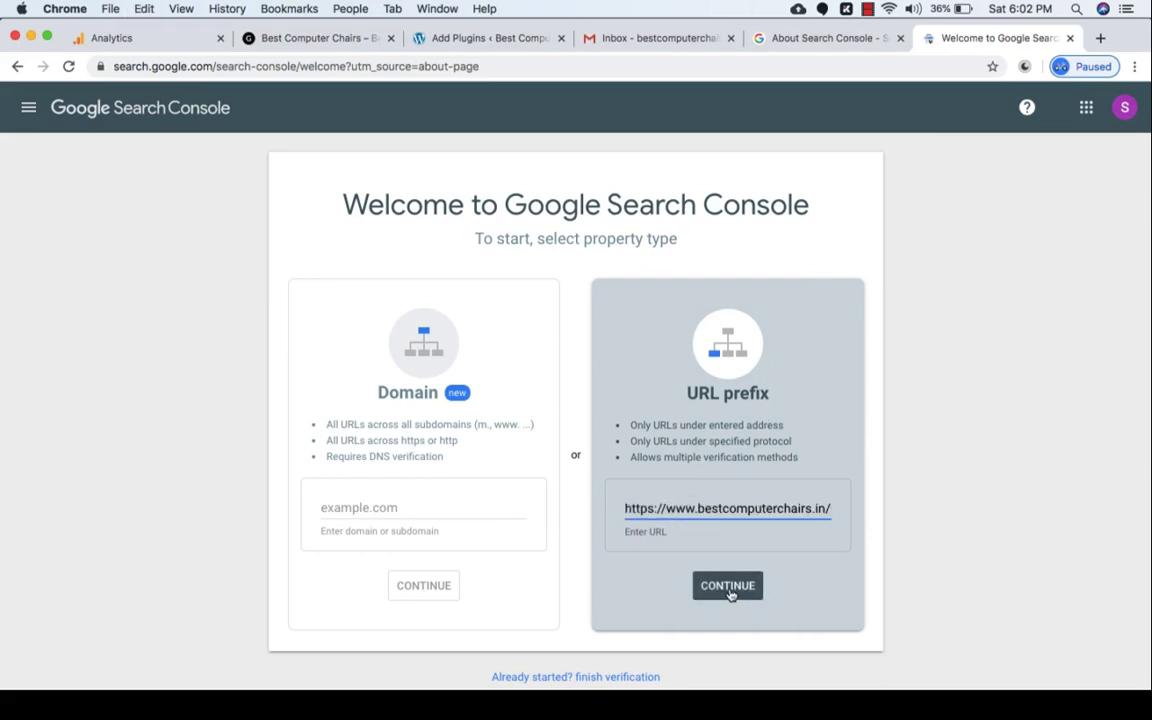
left_click(728, 586)
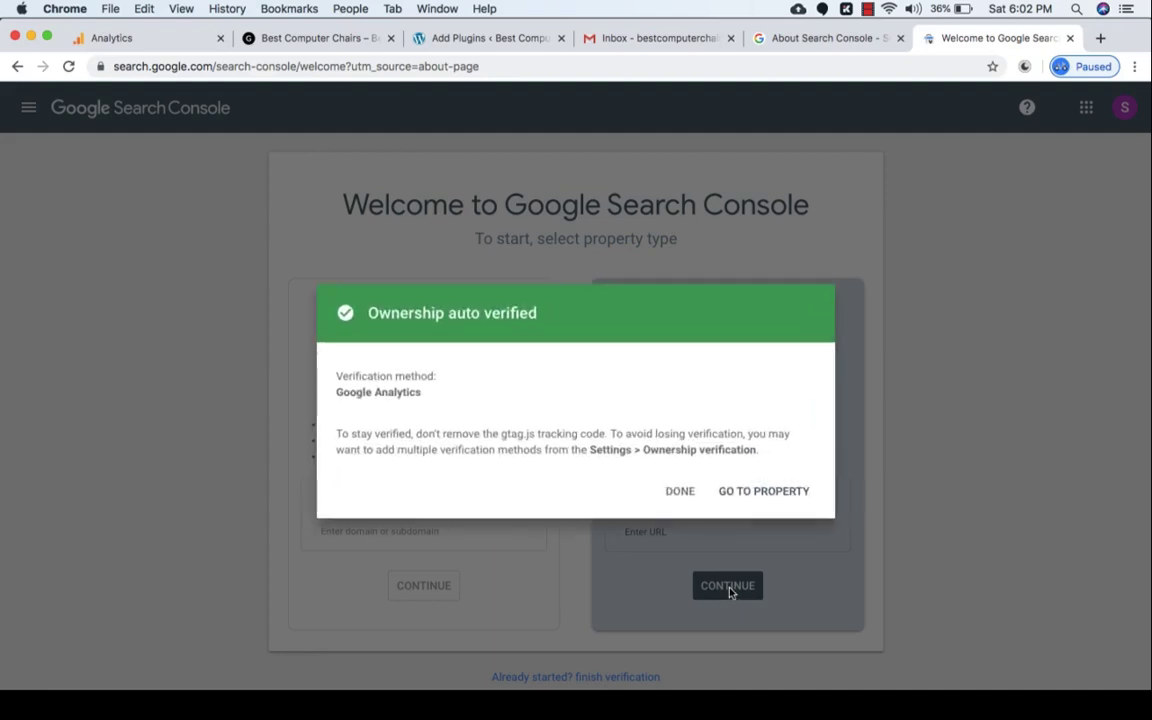
left_click(738, 494)
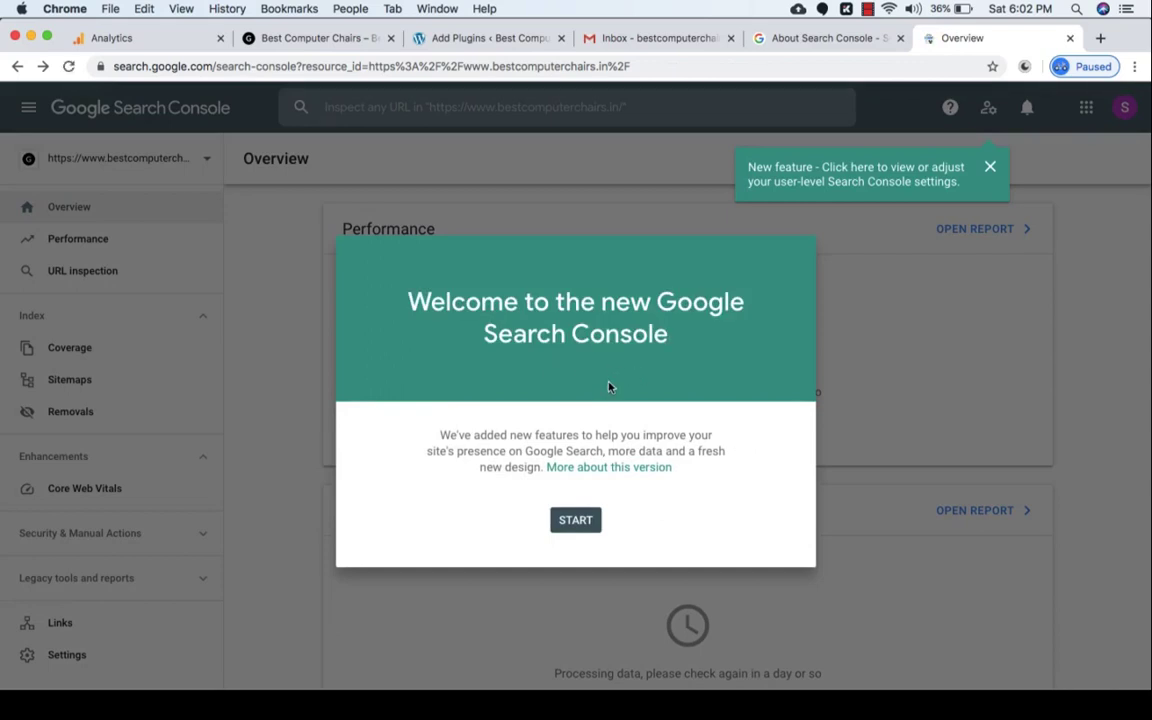
- Dismiss the Search Console welcome tour and new-feature tip
left_click(576, 520)
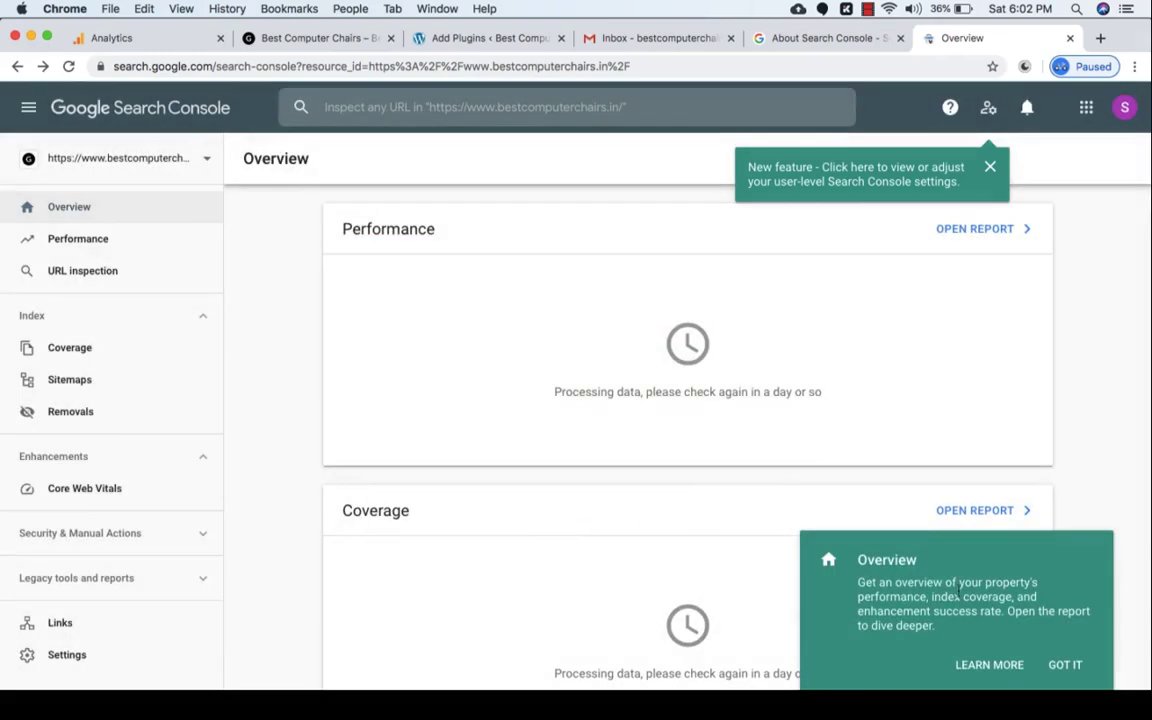
left_click(1066, 664)
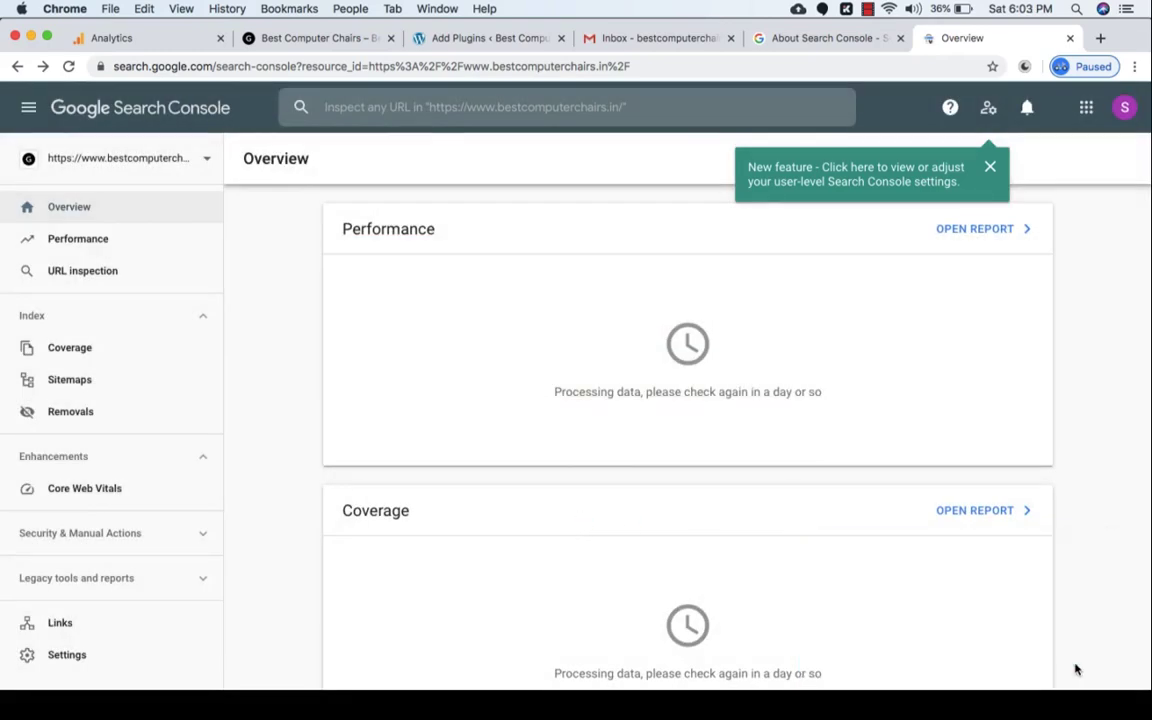
left_click(992, 169)
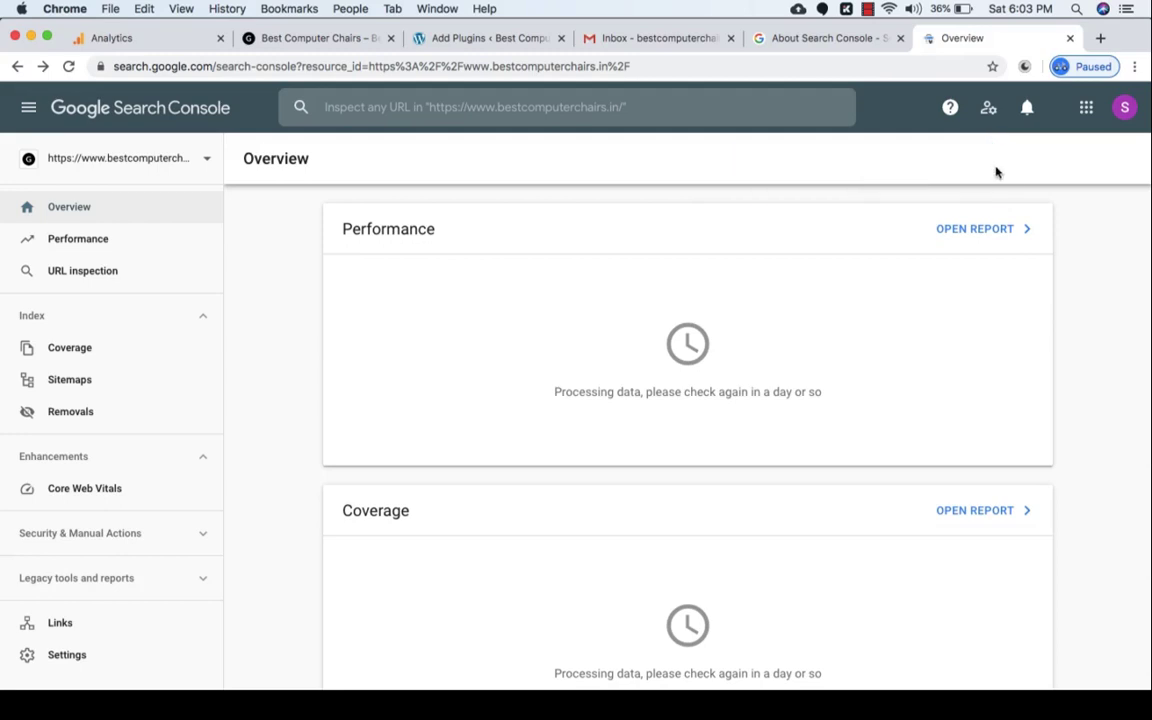
- Compare the signed-in accounts in Search Console and Analytics, then open property Settings
left_click(1125, 110)
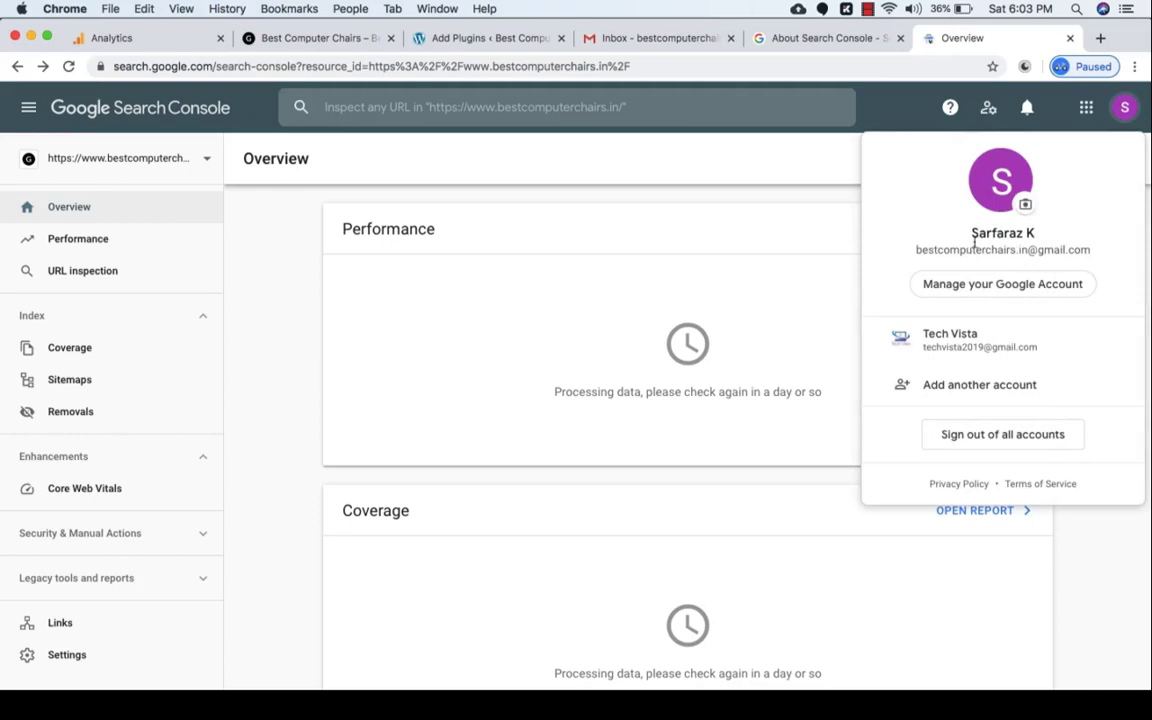
left_click(155, 42)
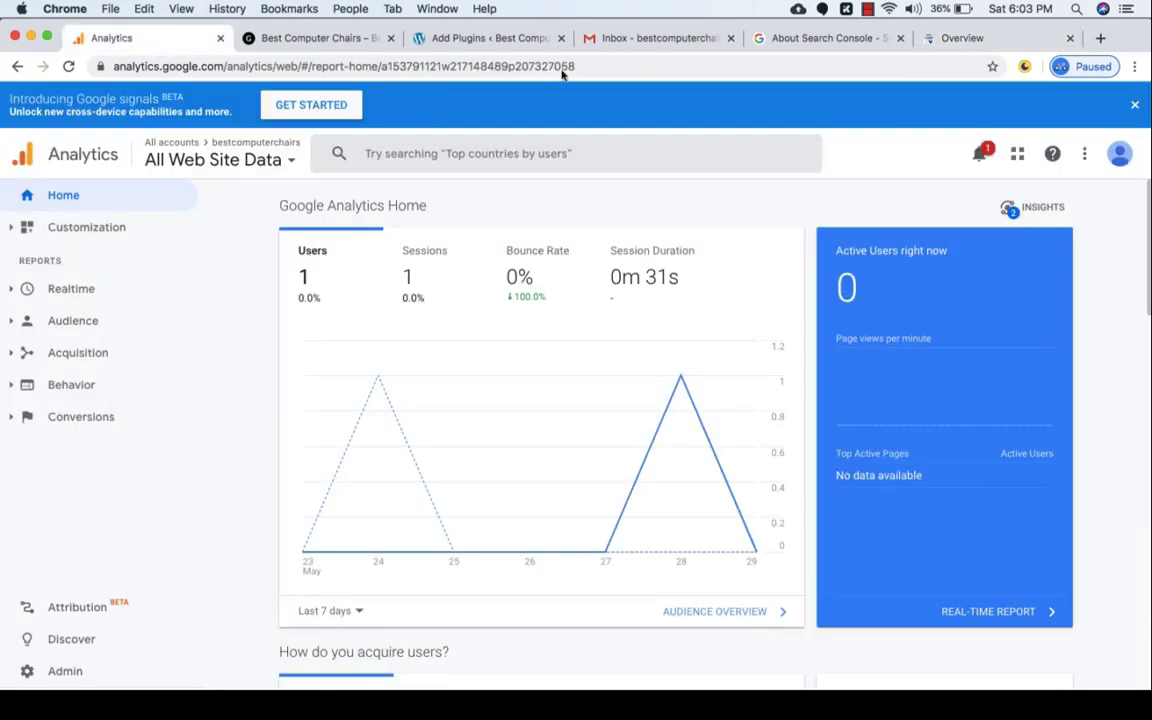
left_click(1118, 153)
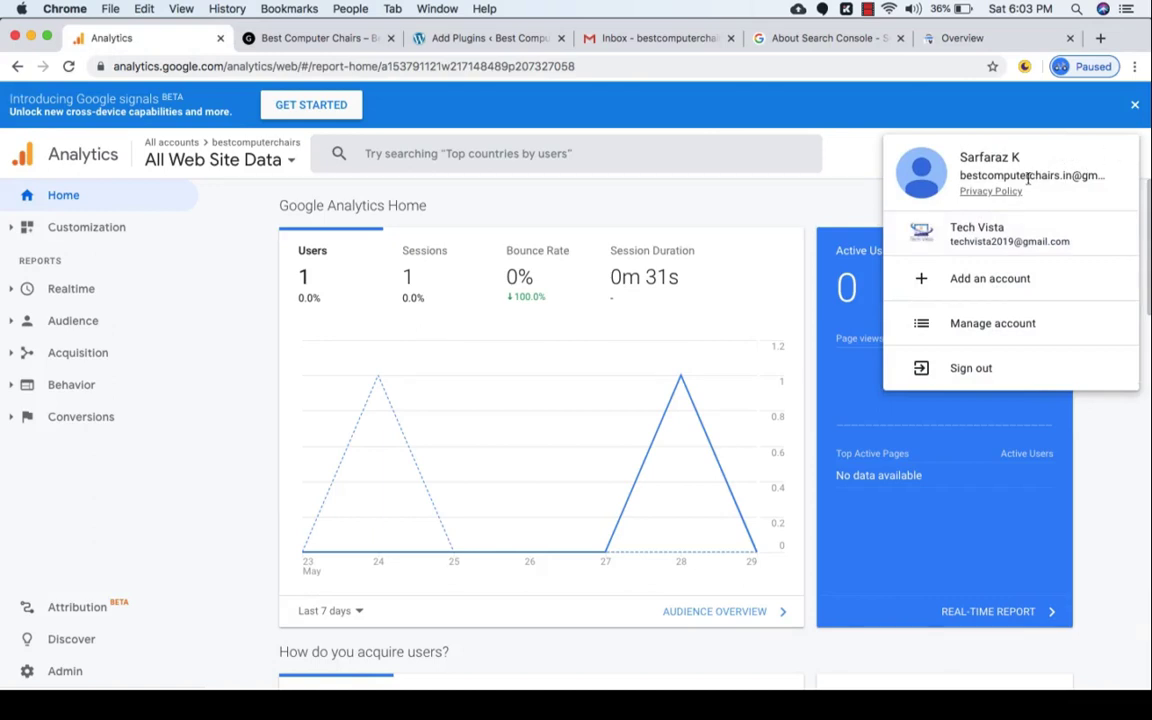
left_click(1019, 104)
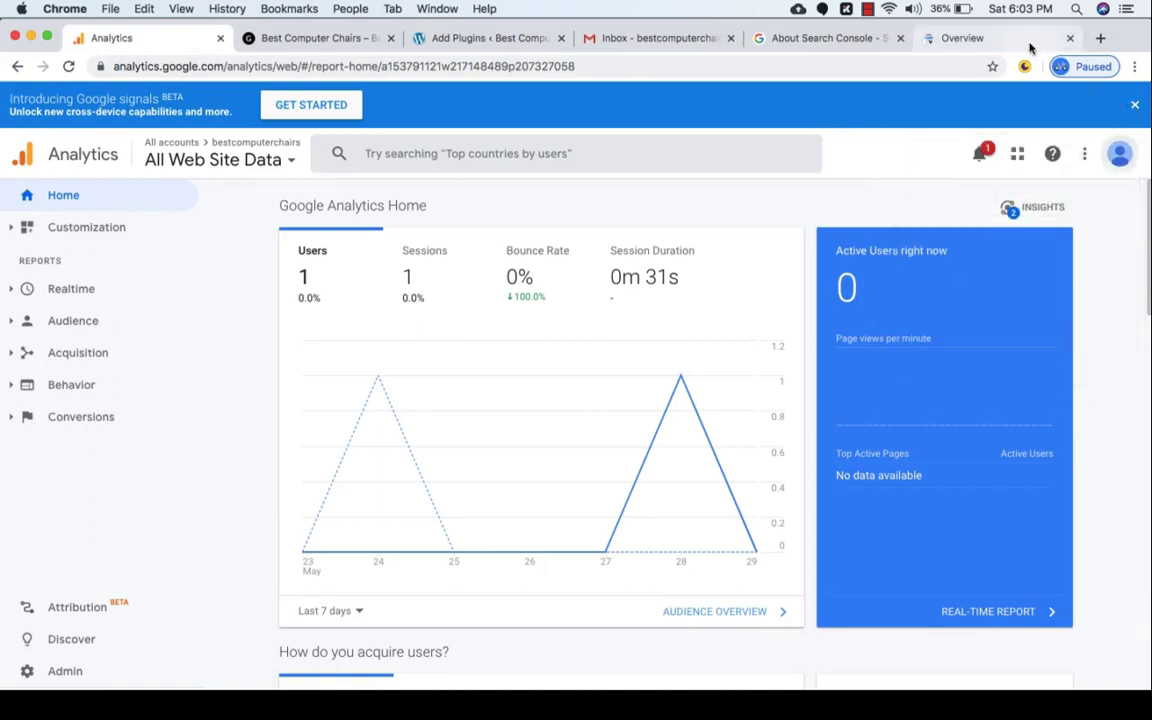
left_click(1030, 46)
left_click(1122, 110)
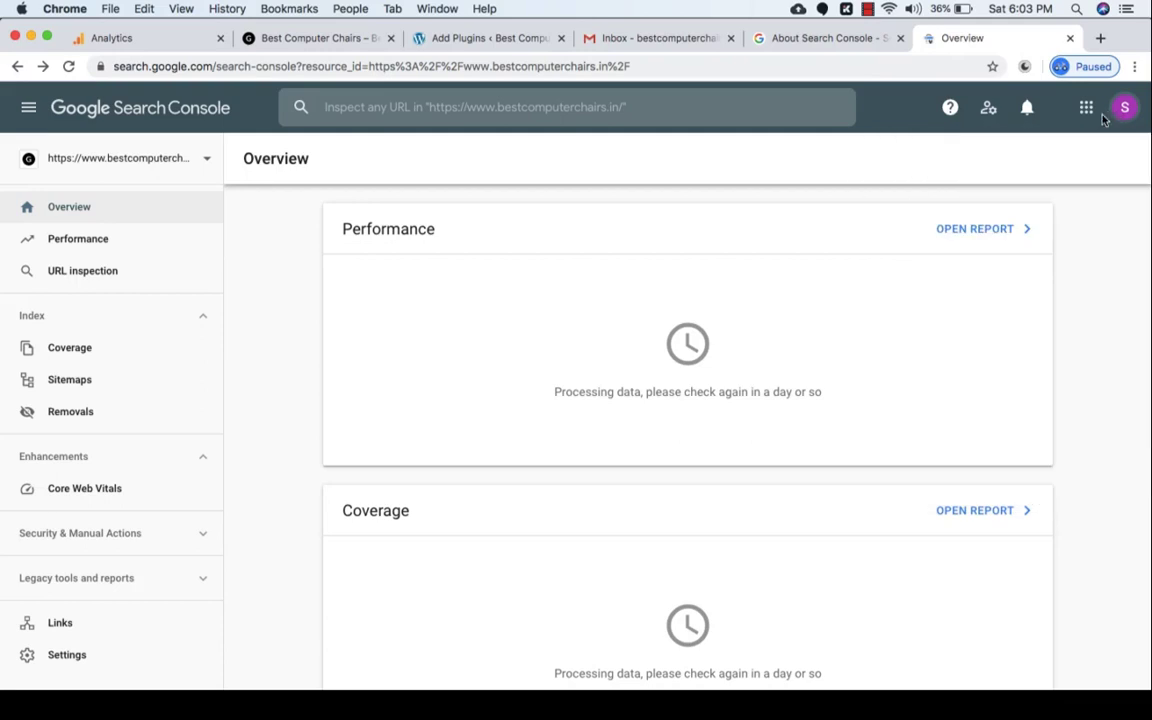
left_click(1122, 110)
left_click(1122, 110)
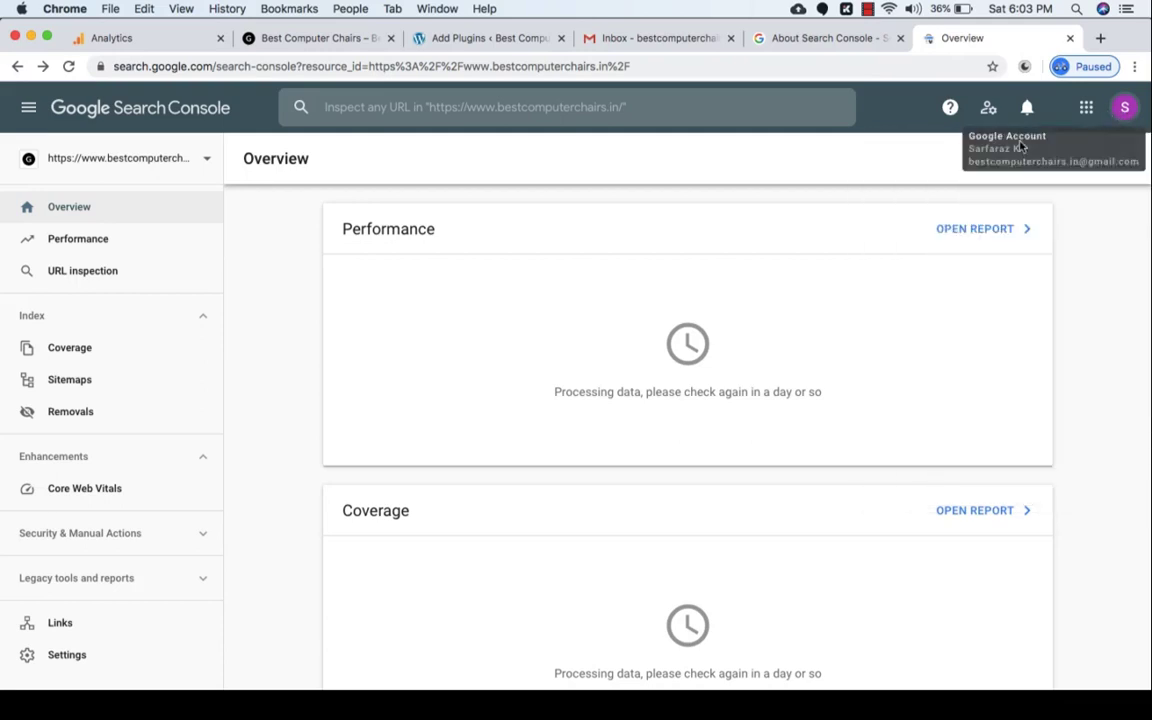
left_click(65, 637)
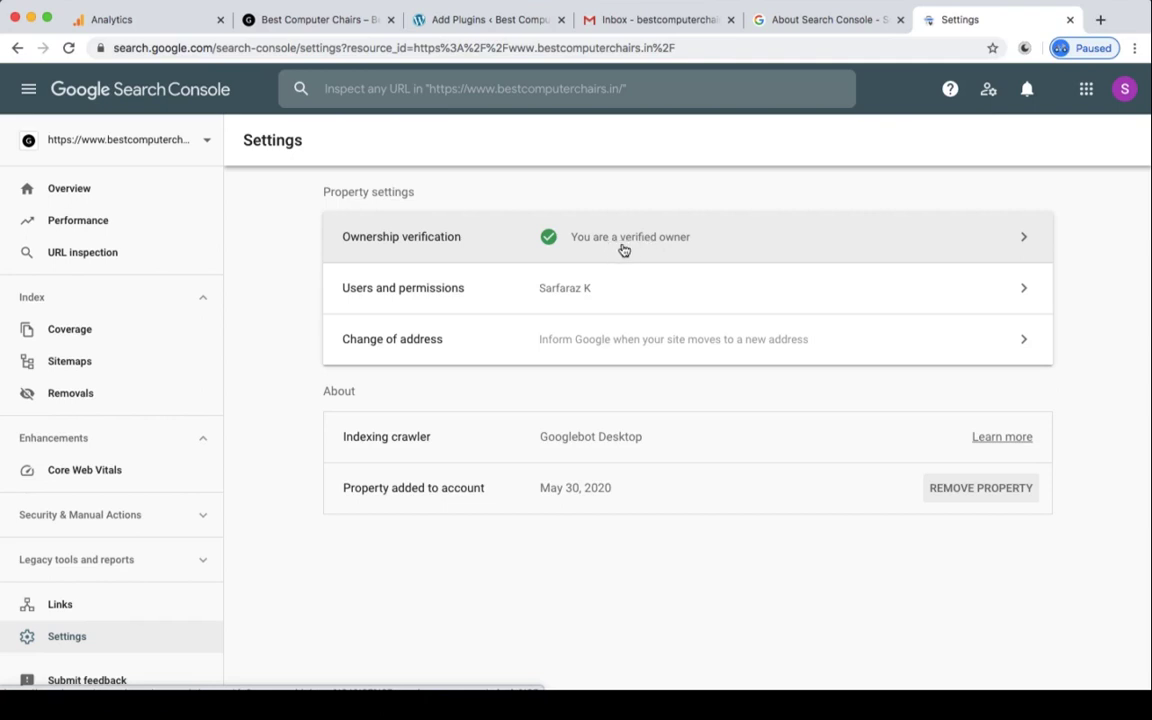
- On the Ownership verification page, check the HTML file method, then copy the HTML tag's site-verification meta tag
left_click(666, 247)
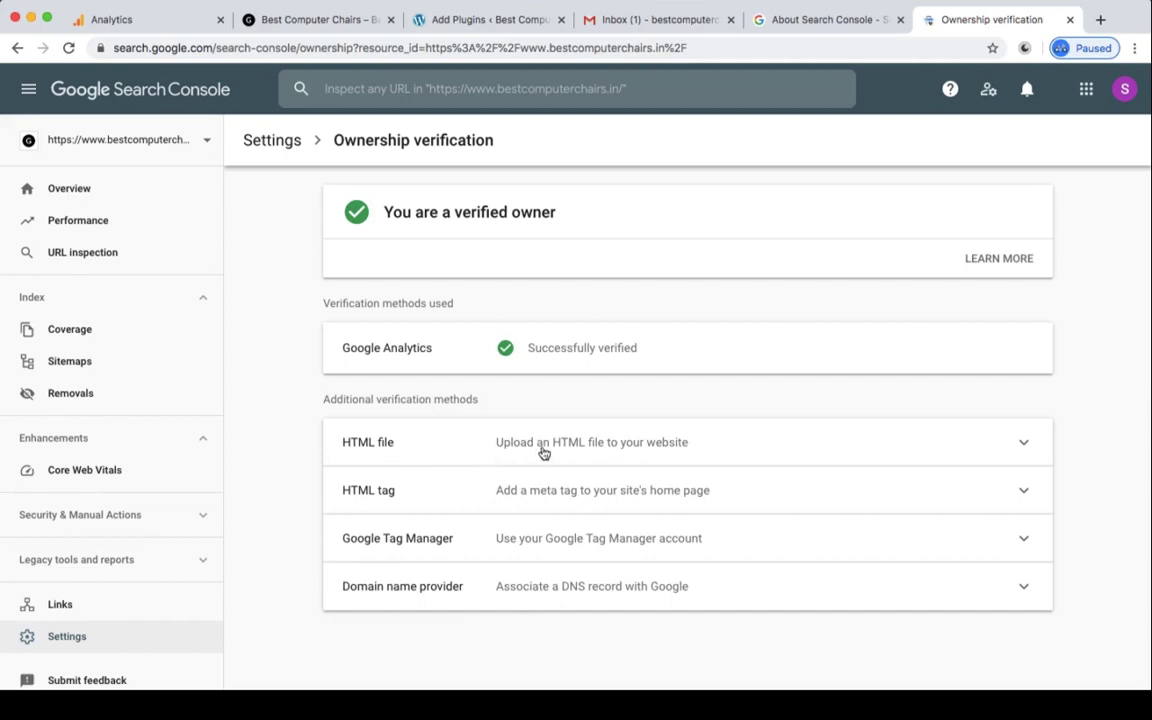
left_click(658, 454)
scroll(660, 470, "down", 1)
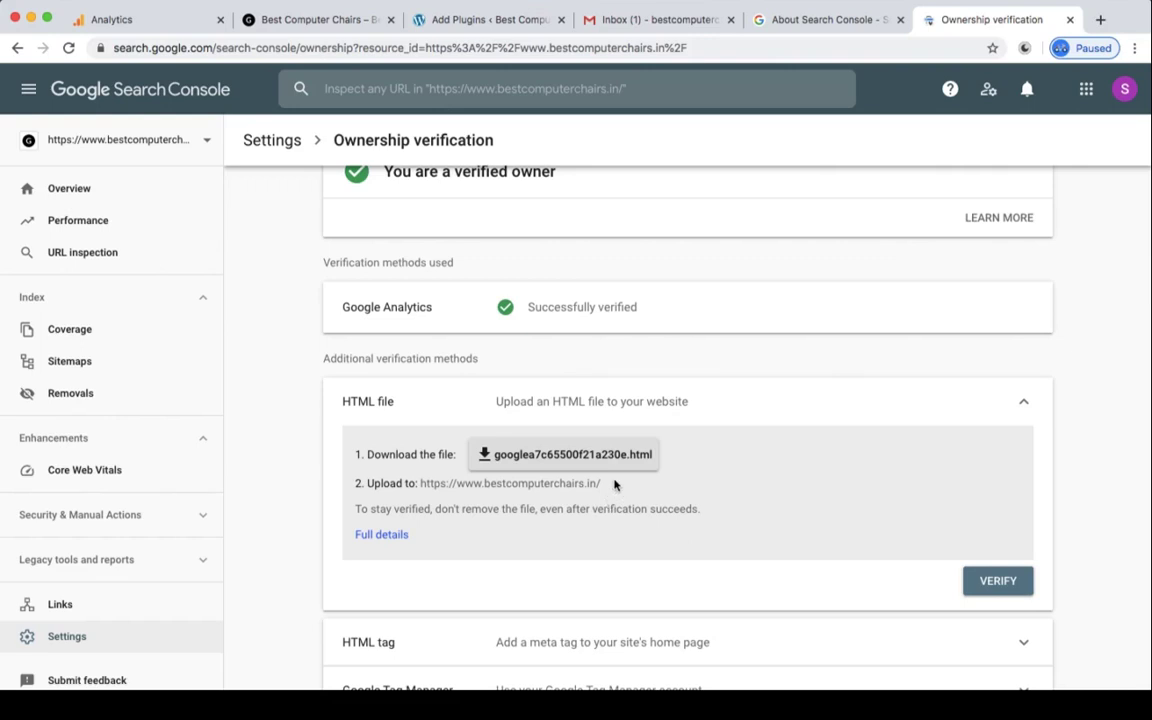
left_click(632, 405)
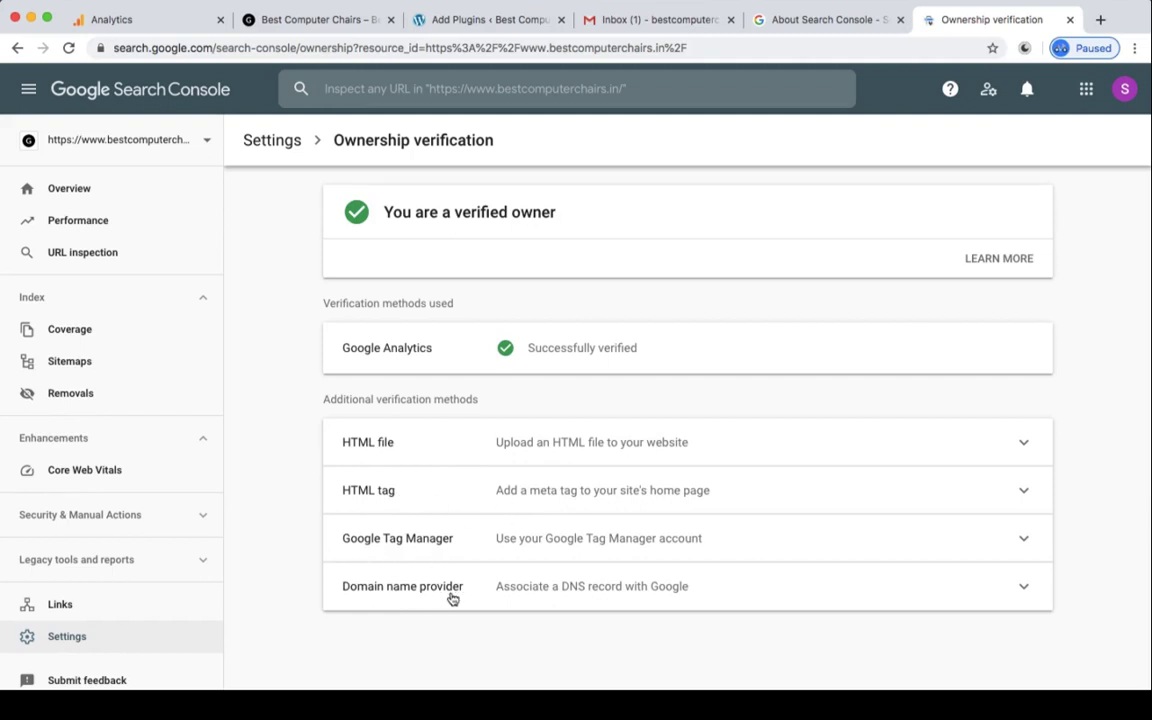
left_click(581, 497)
scroll(670, 546, "down", 1)
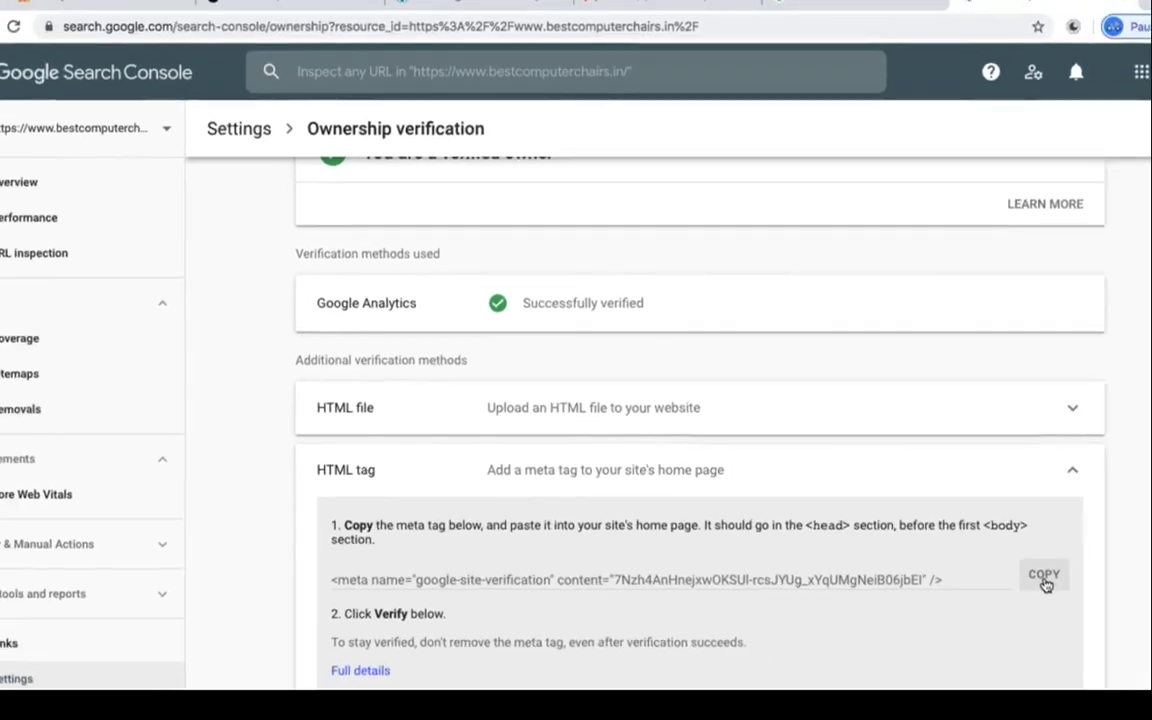
left_click(1044, 580)
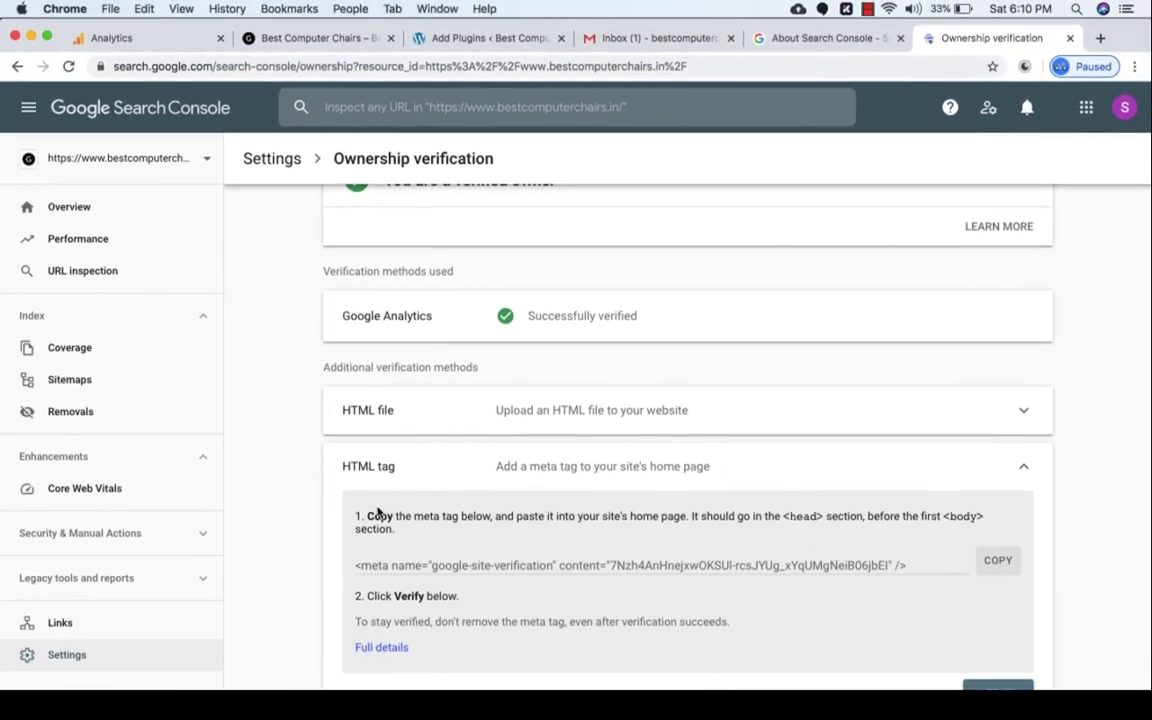
scroll(378, 512, "up", 1)
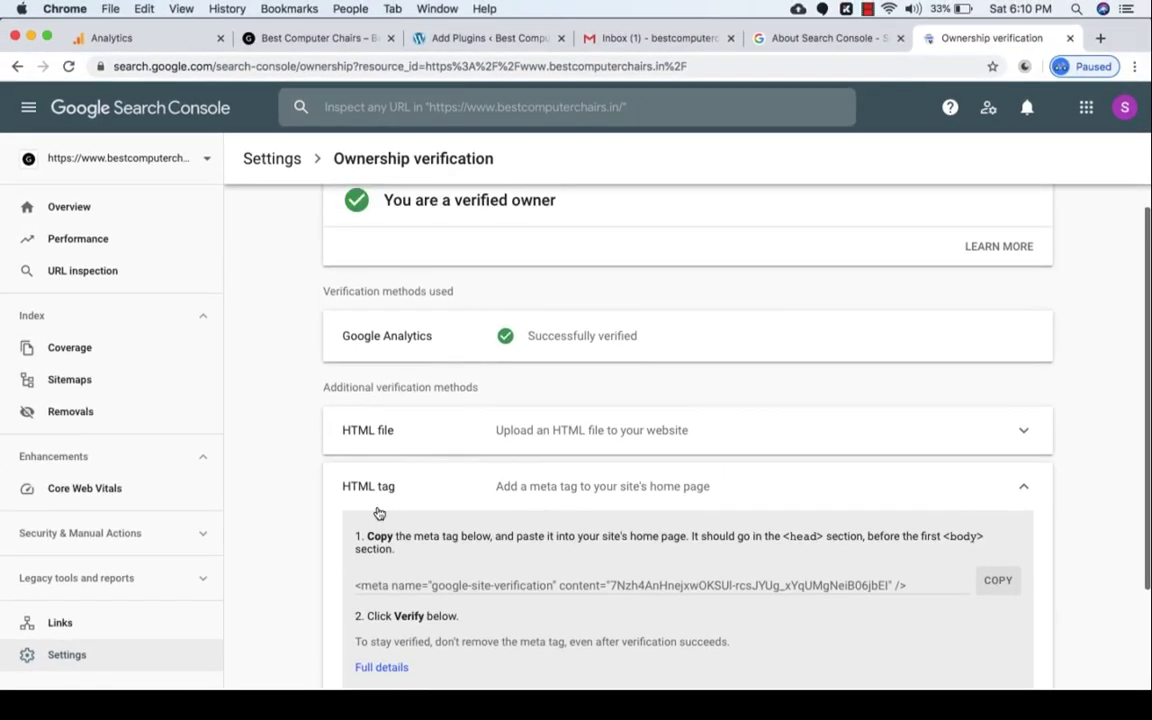
- In the WordPress admin, go to Settings > Header and Footer Scripts
left_click(449, 39)
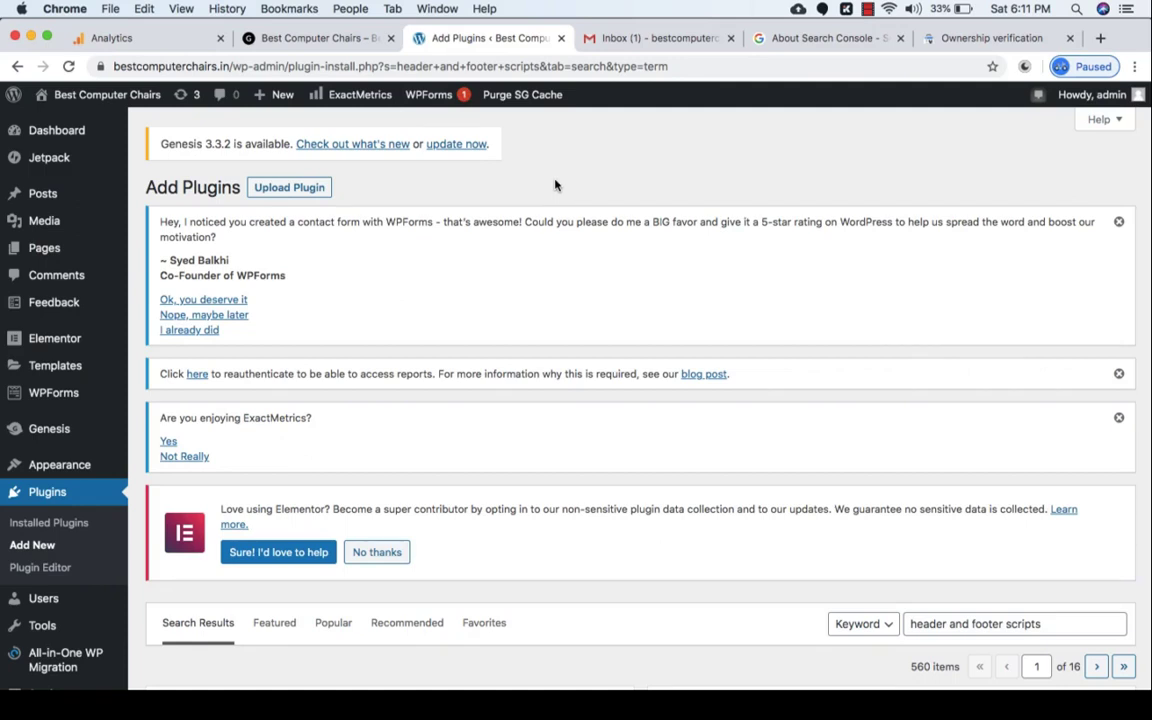
scroll(556, 185, "down", 1)
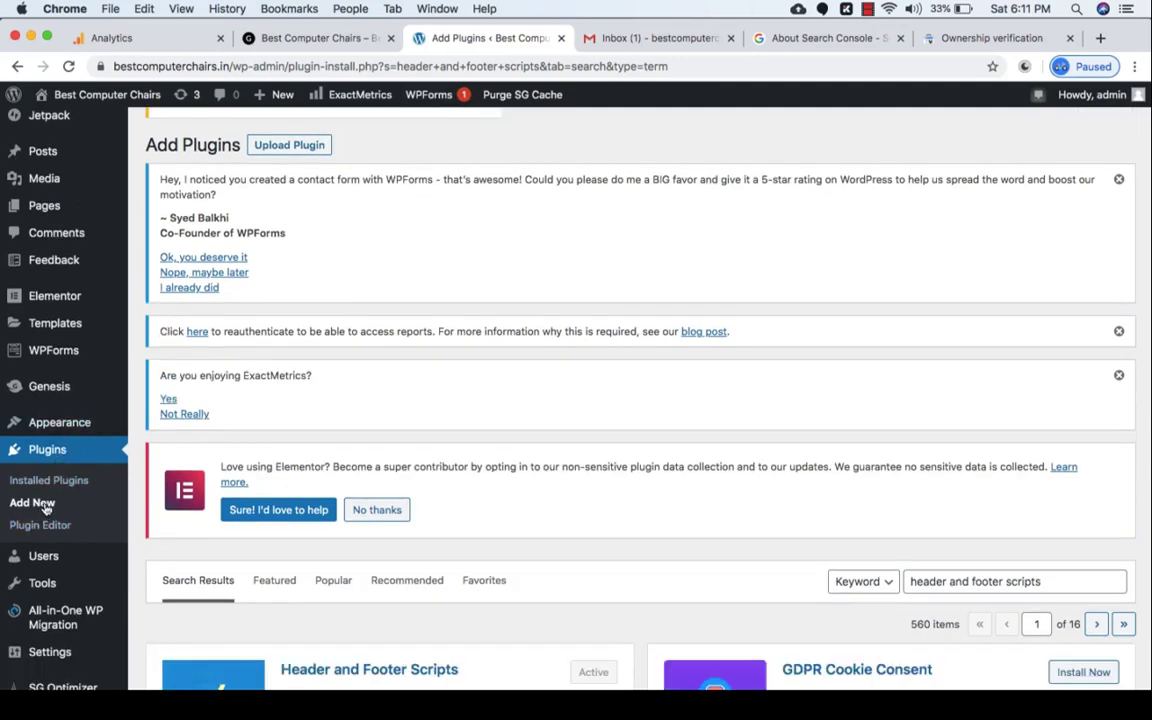
scroll(586, 472, "down", 5)
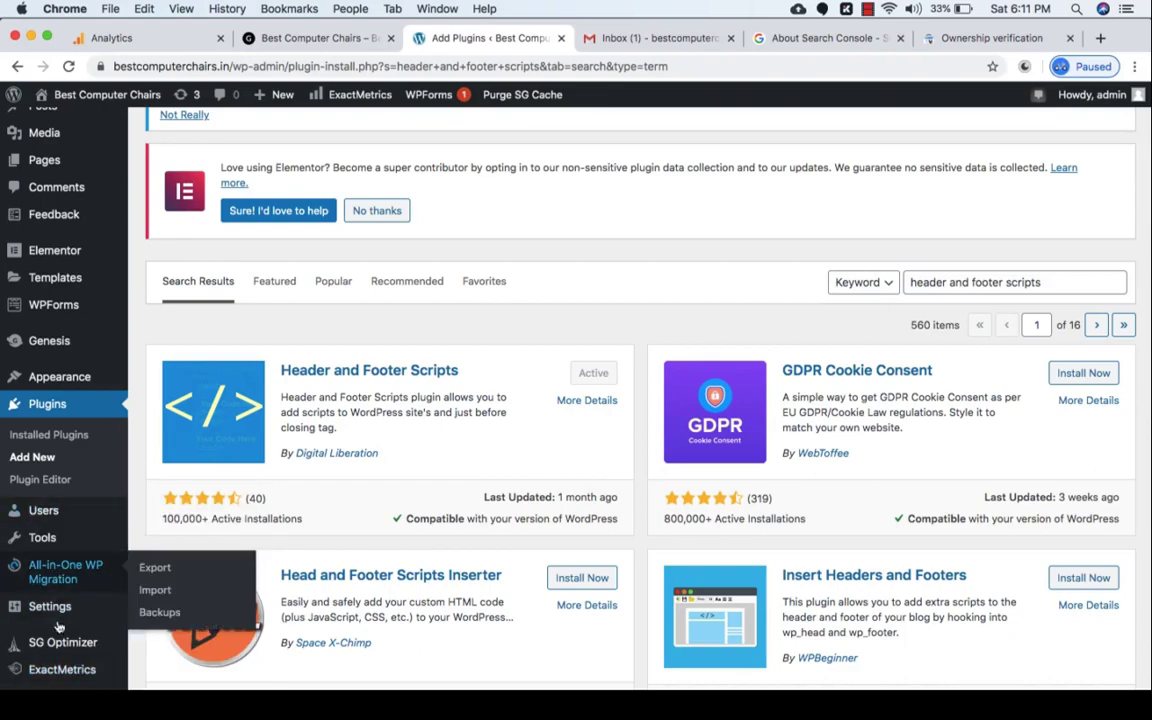
mouse_move(55, 607)
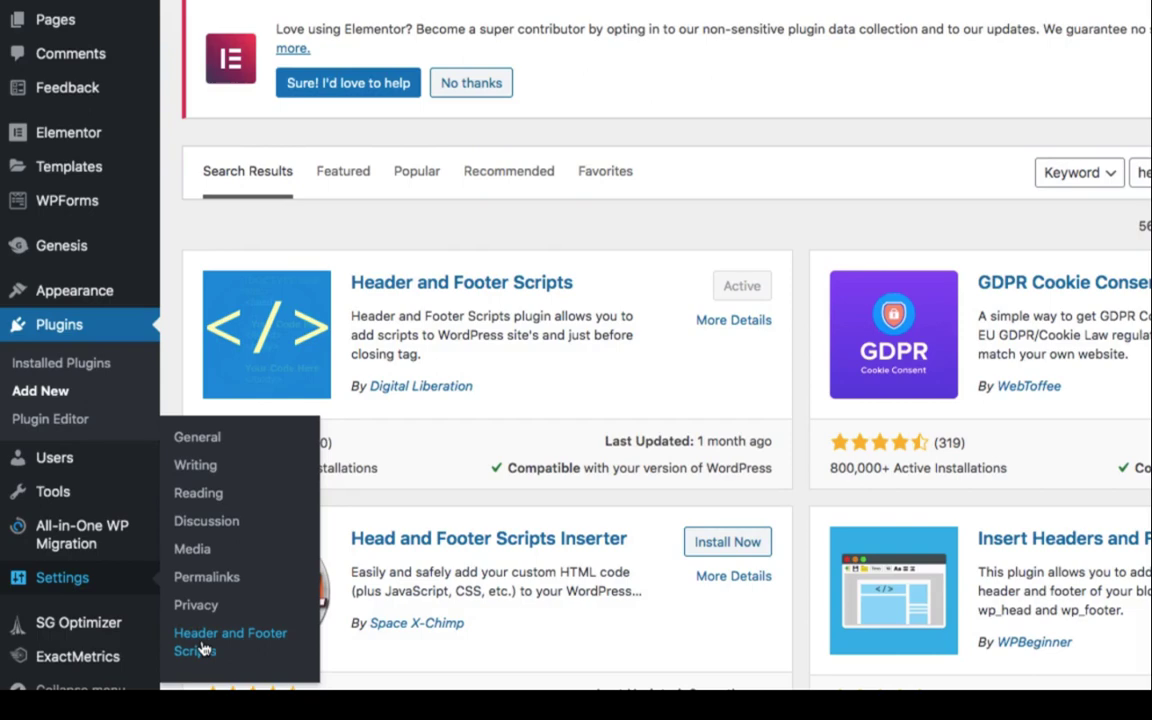
left_click(203, 649)
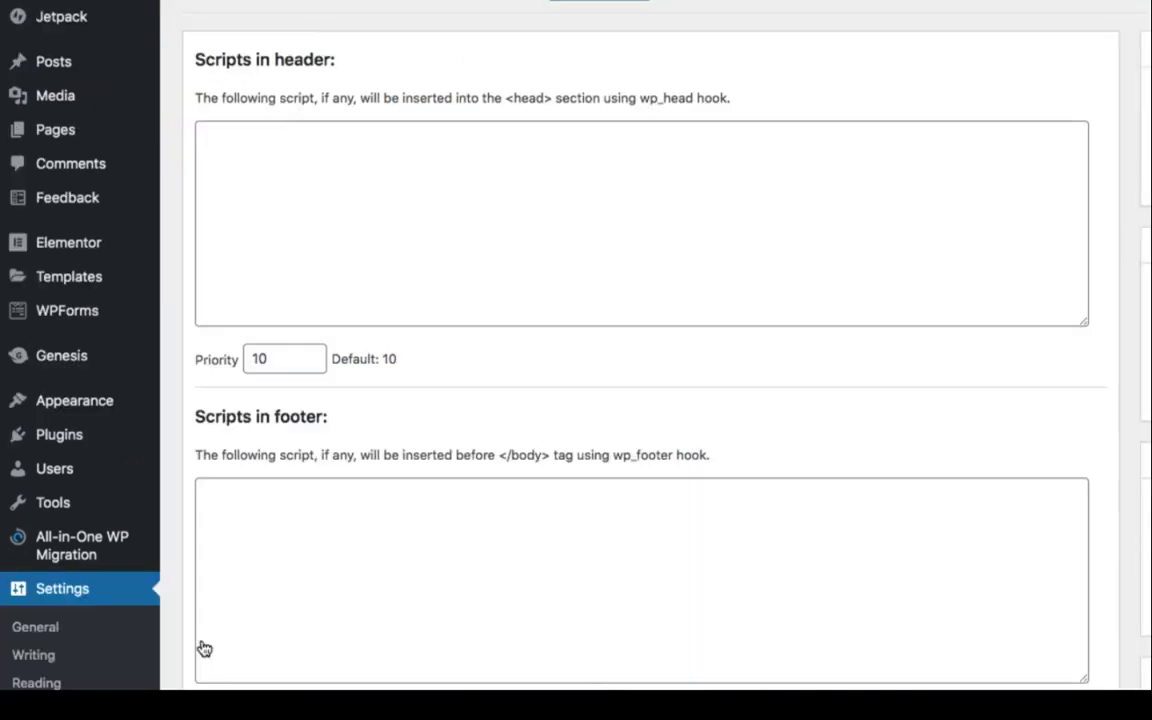
- Paste the verification meta tag into Scripts in header and save the settings
left_click(271, 149)
type("<meta name=\"google-site-verification\" content=\"7Nzh4AnHnejxwOKSUl-rcsJYUq_xYqUMgNeiB06jbEI\" />")
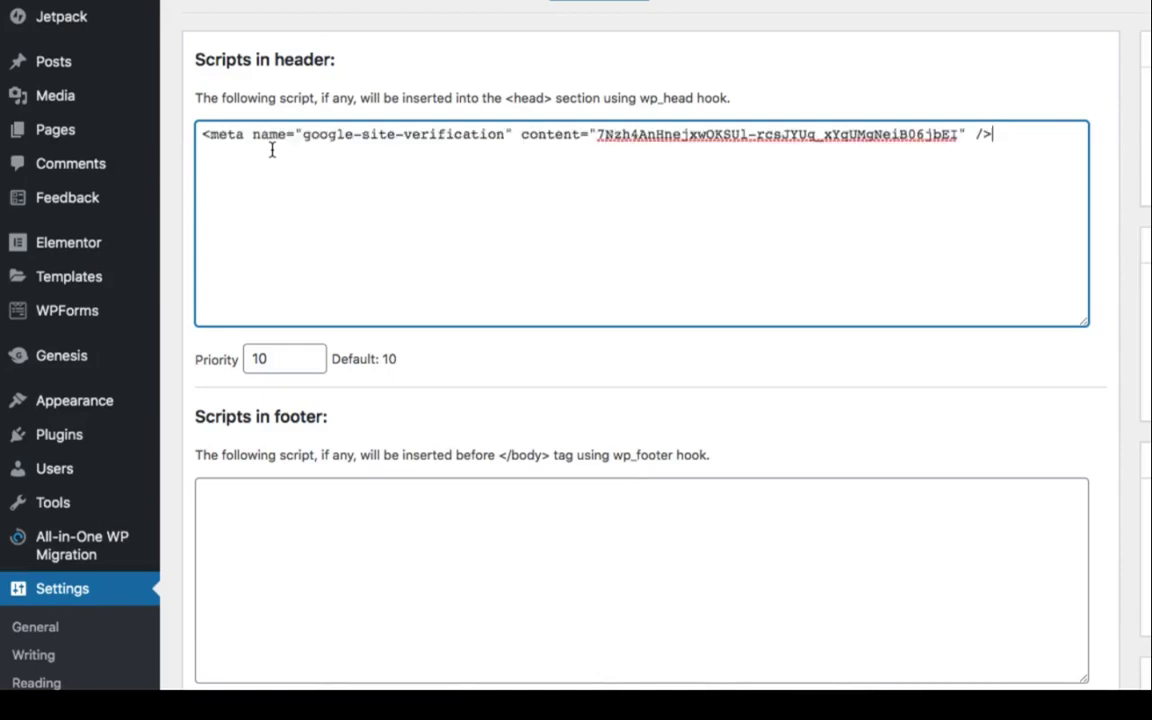
scroll(386, 162, "down", 4)
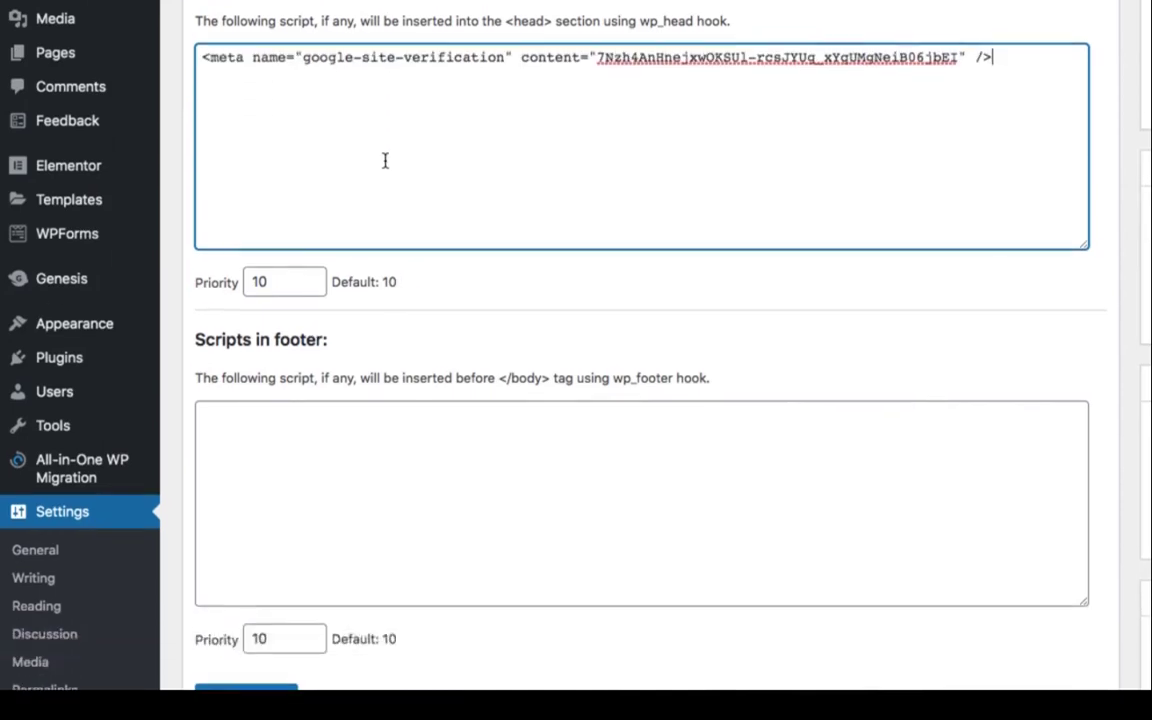
left_click(239, 608)
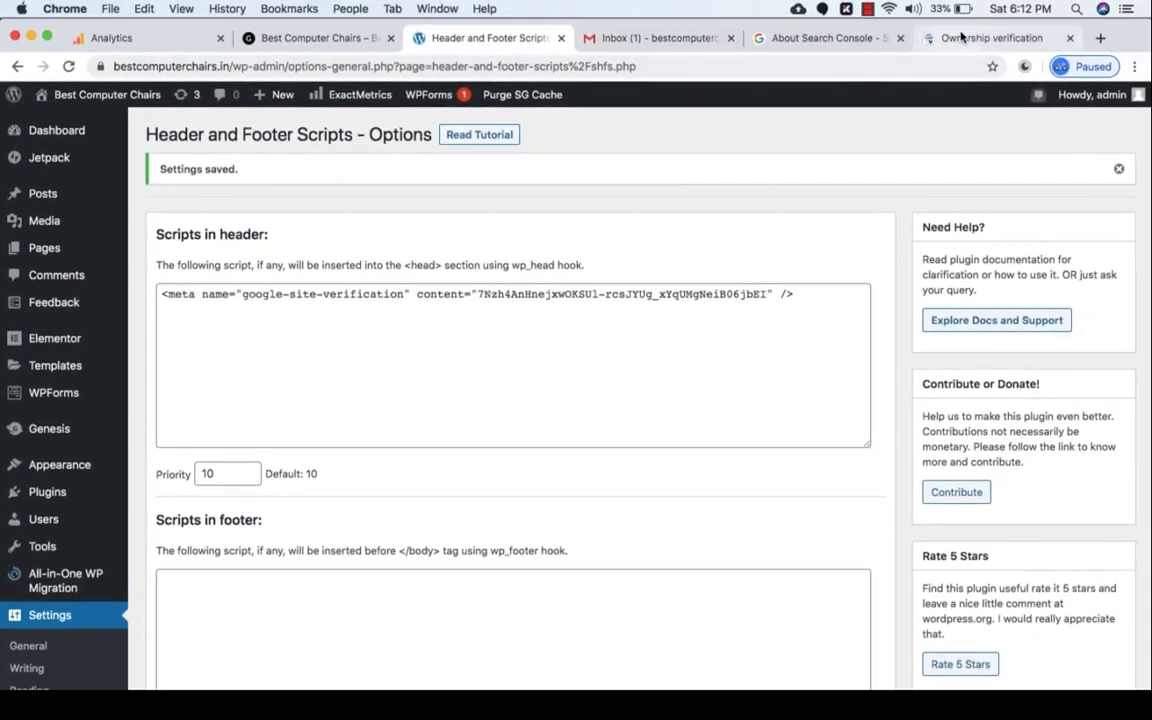
- Verify site ownership with the HTML tag method, then return to Google Analytics
left_click(990, 19)
scroll(913, 280, "down", 3)
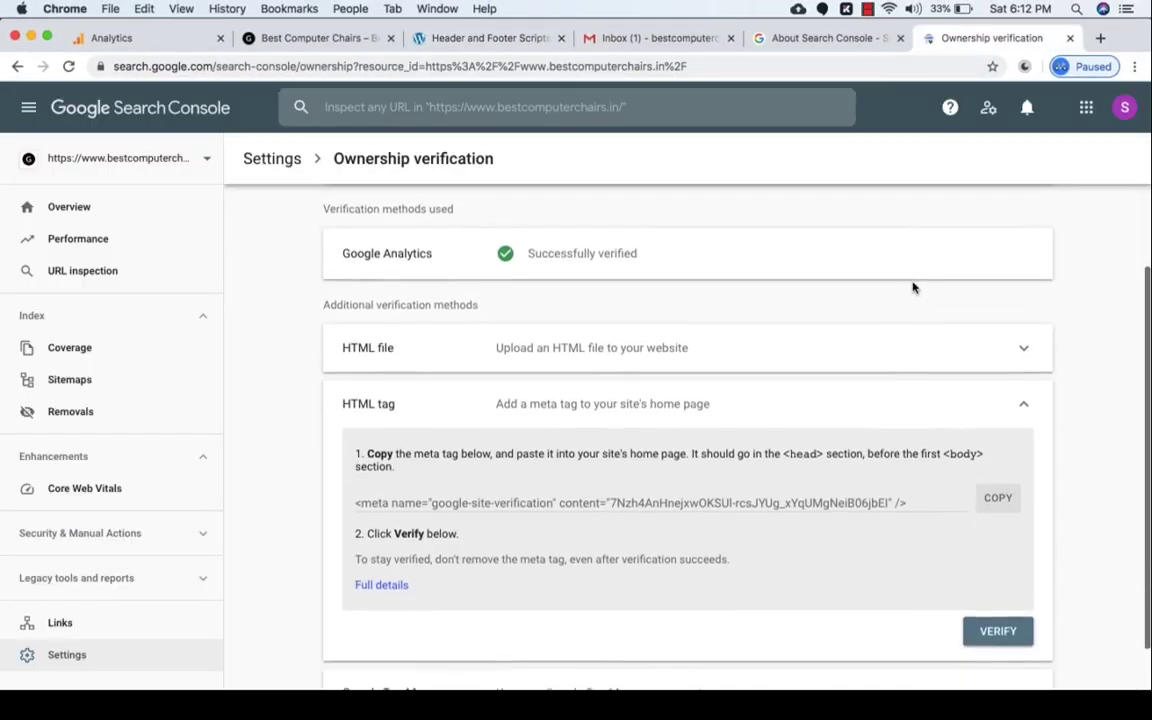
left_click(985, 596)
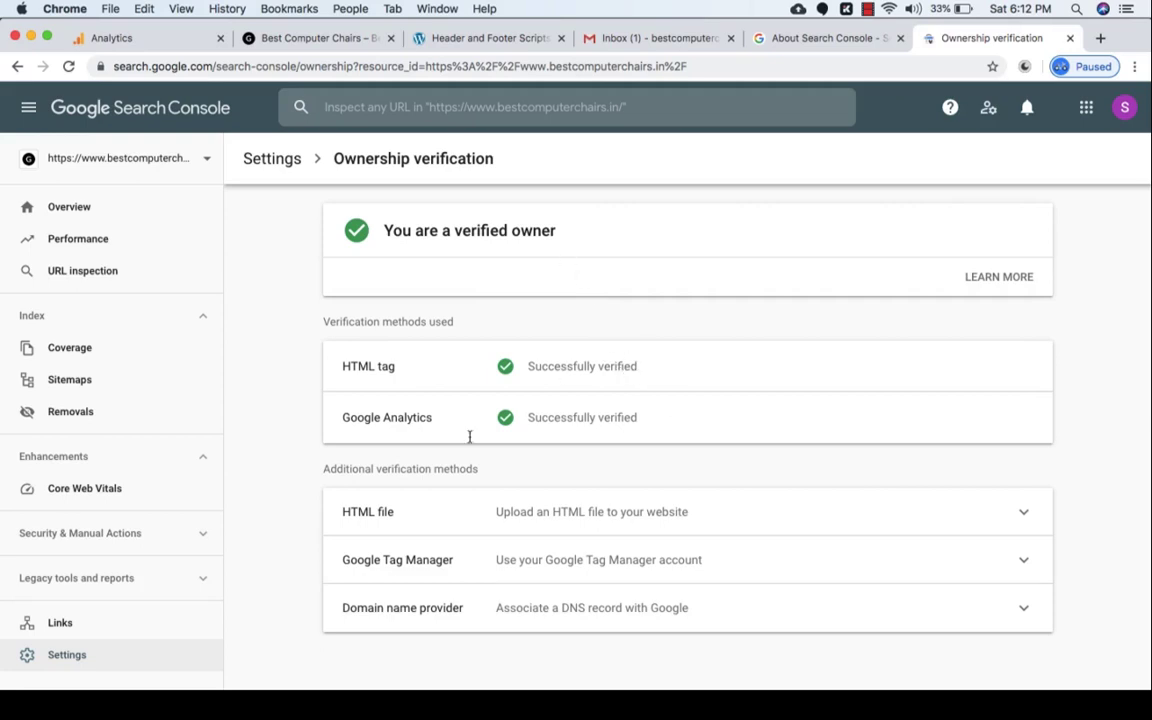
left_click(155, 37)
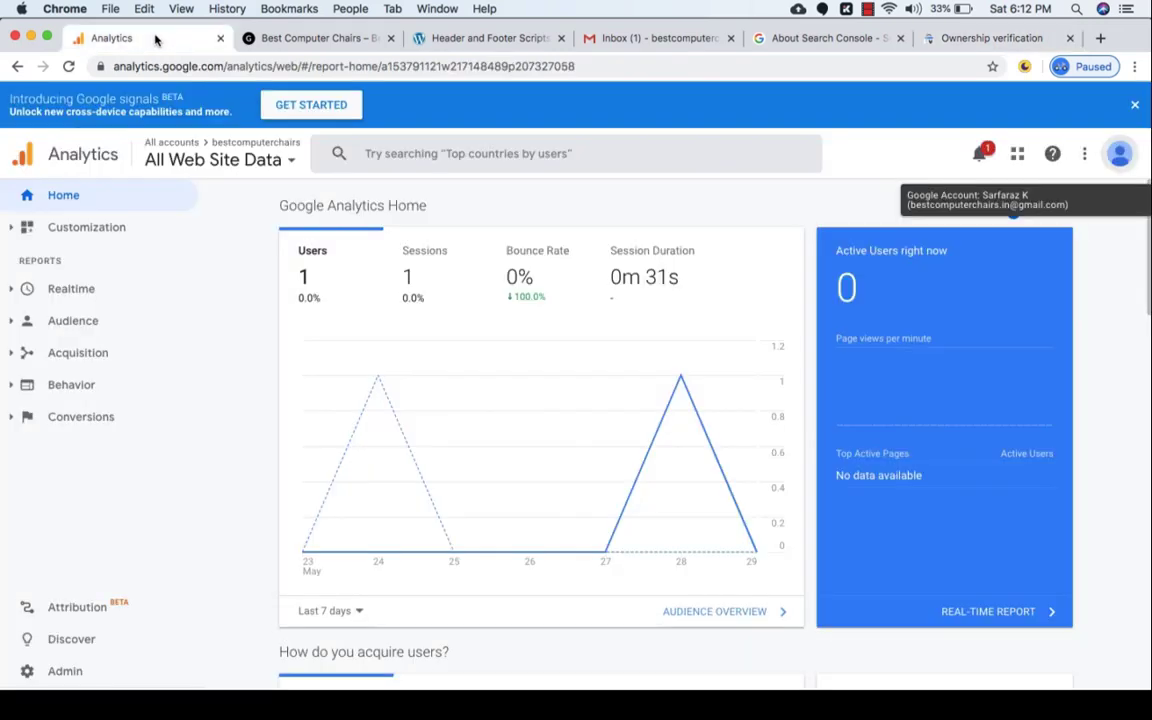
- Open the Acquisition > Search Console Landing Pages report, checking the Search Console tab briefly
left_click(78, 354)
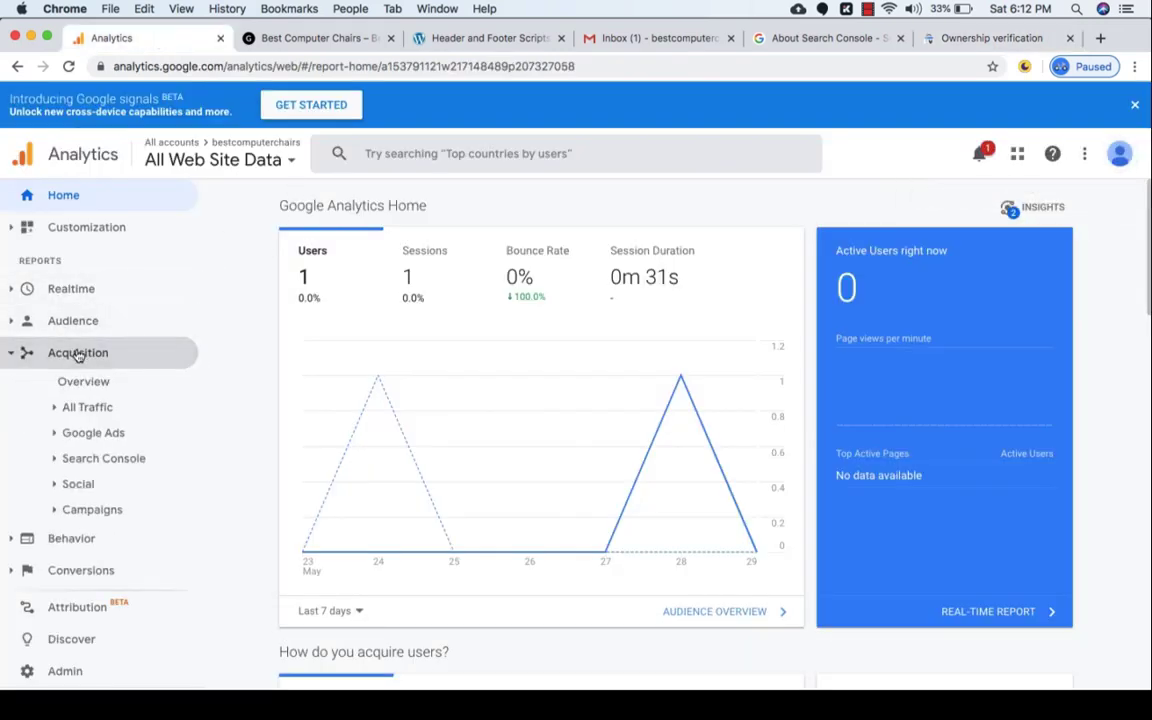
left_click(97, 461)
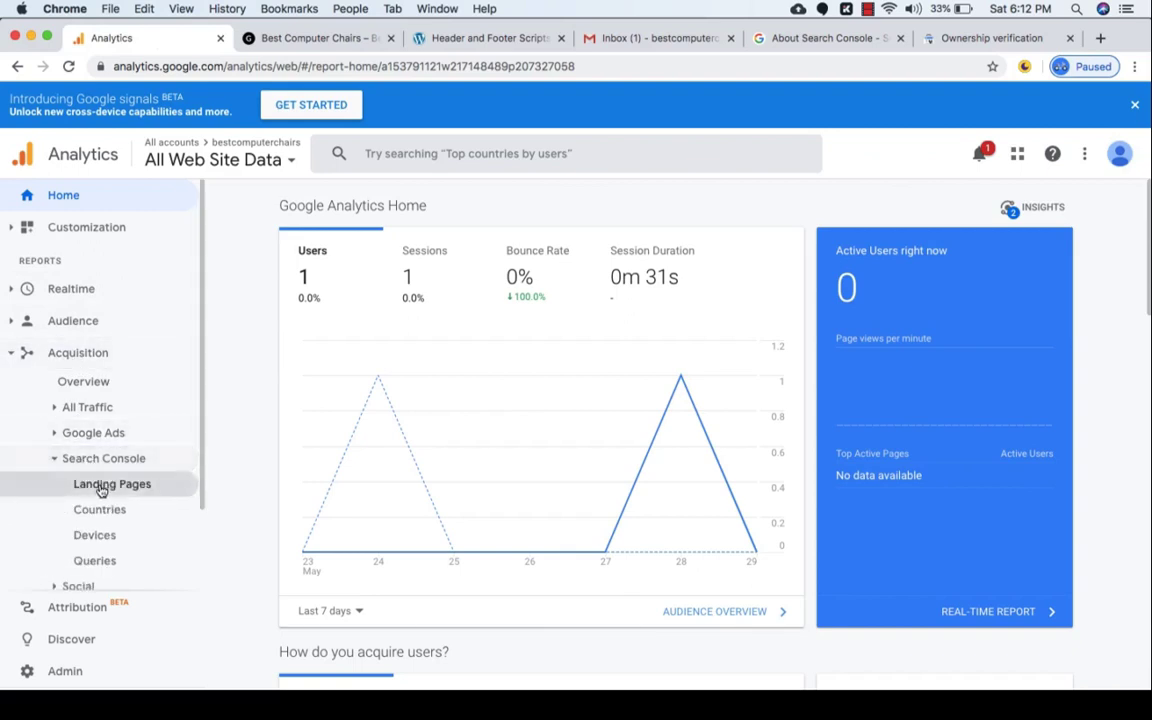
left_click(101, 488)
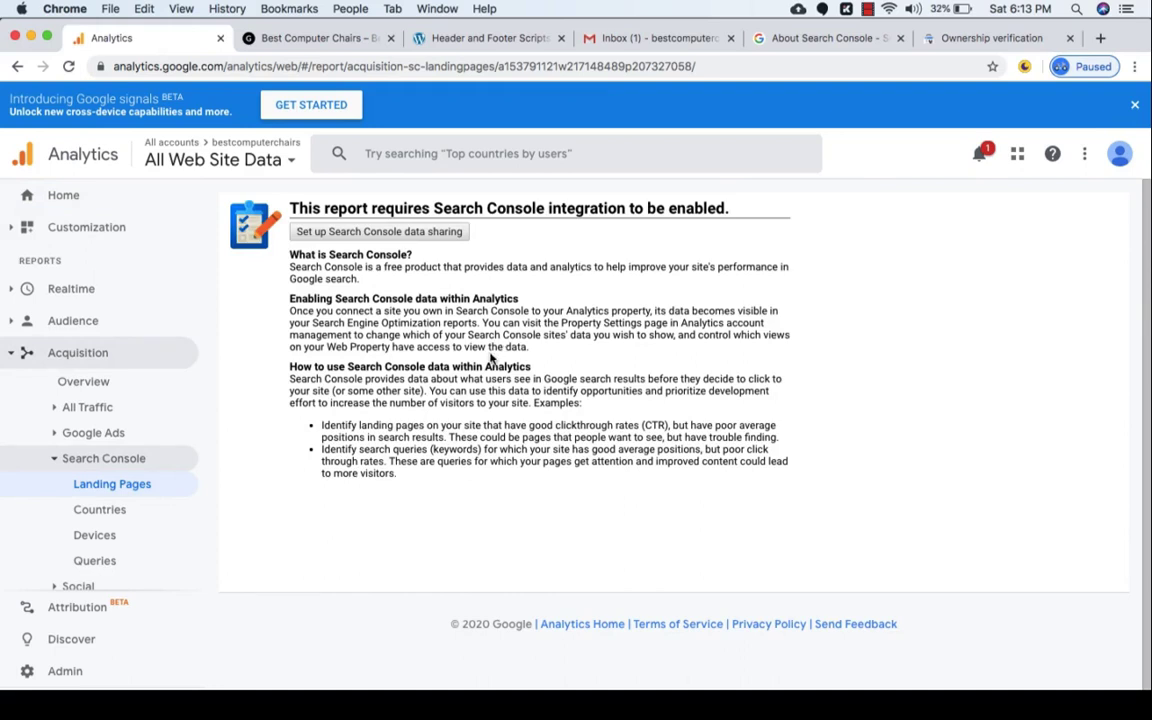
left_click(962, 38)
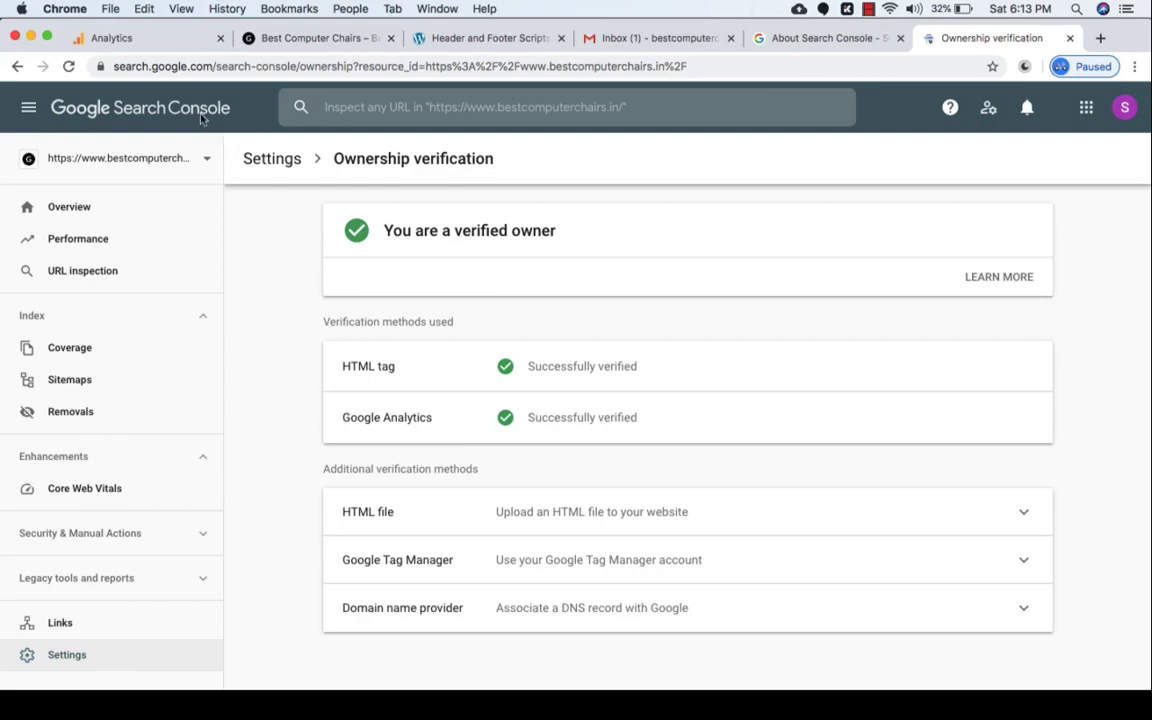
left_click(188, 40)
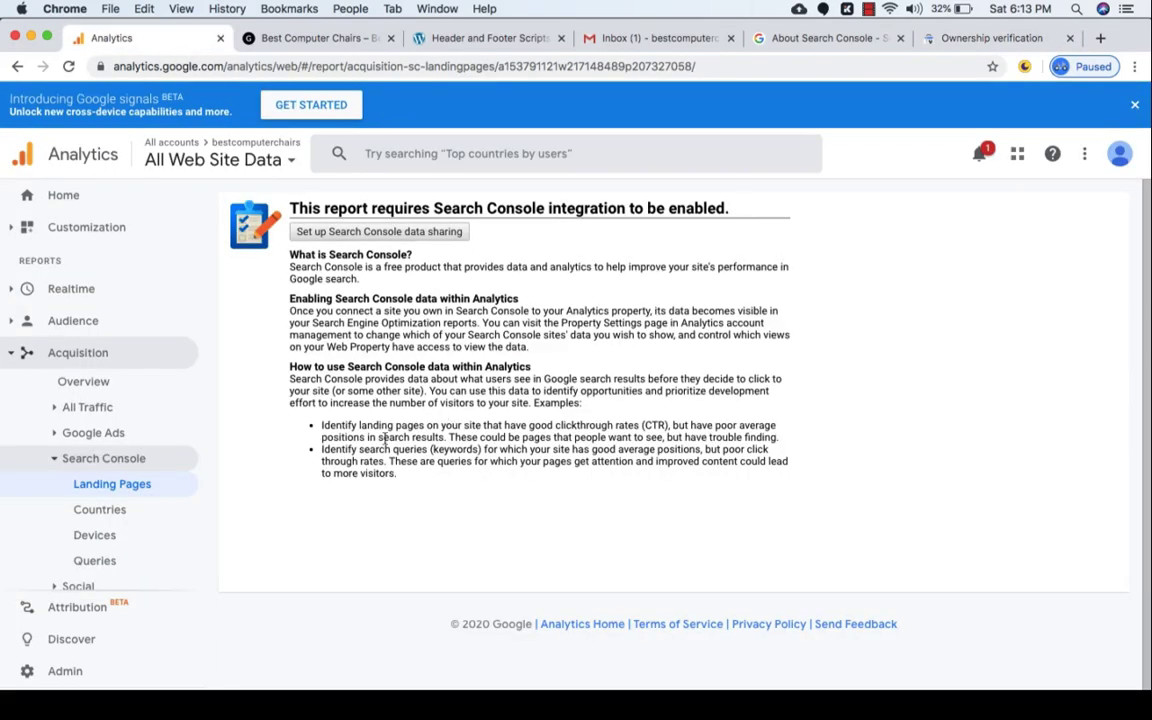
- View the Search Console Countries, Devices and Queries reports in turn
left_click(84, 511)
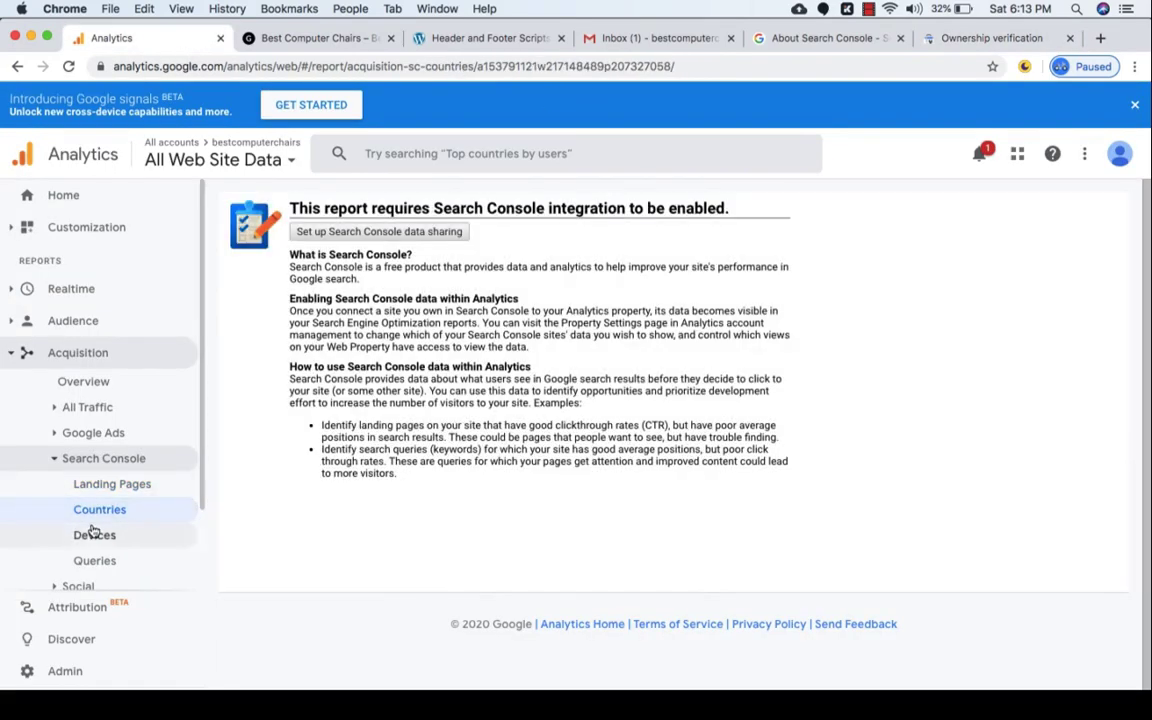
left_click(94, 535)
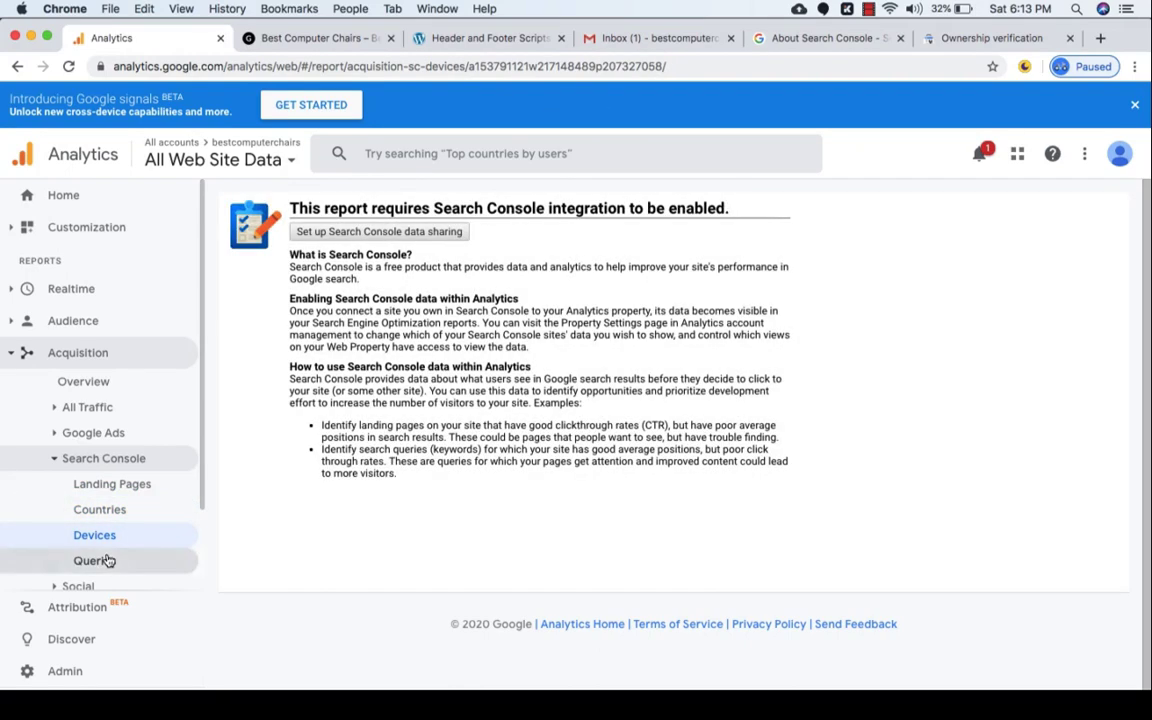
left_click(107, 560)
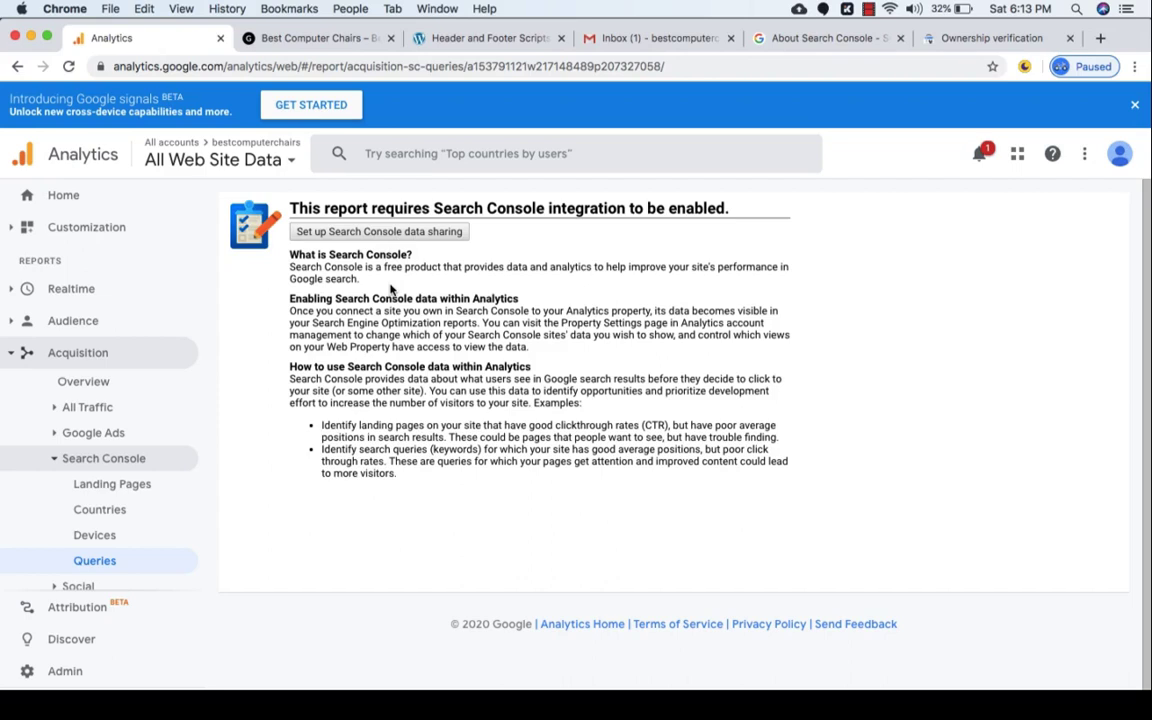
- From Admin > Product Linking > All Products, start linking Search Console to the property
left_click(66, 673)
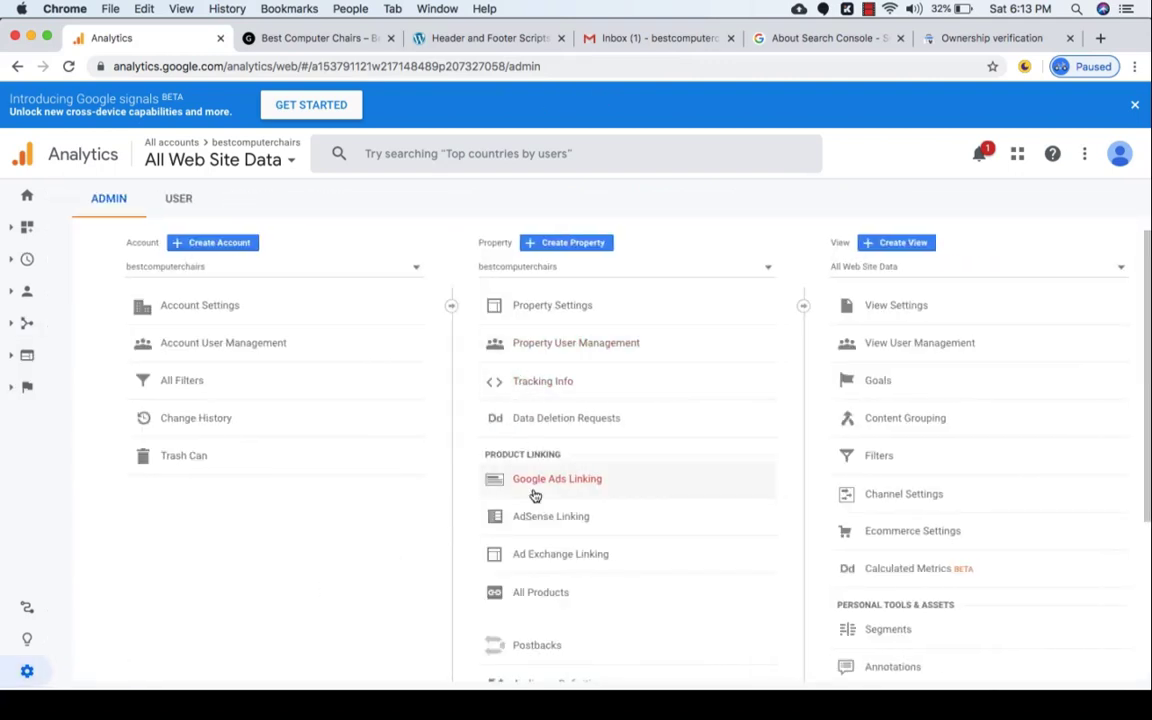
left_click(545, 595)
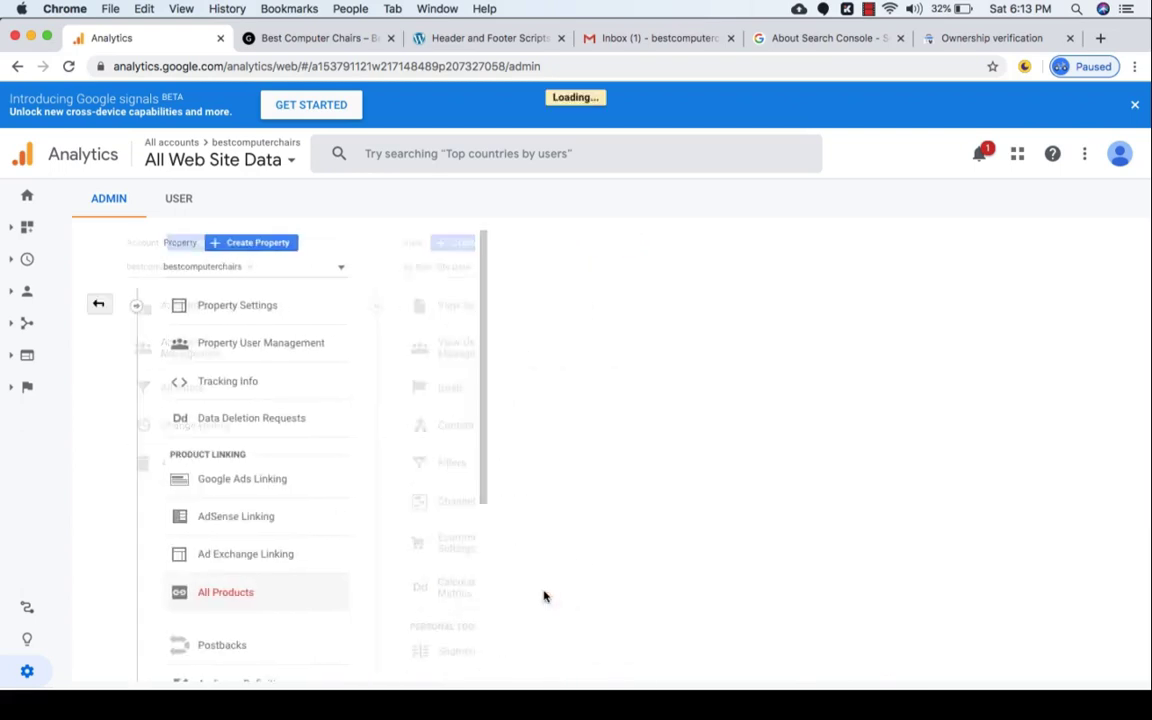
scroll(531, 460, "down", 5)
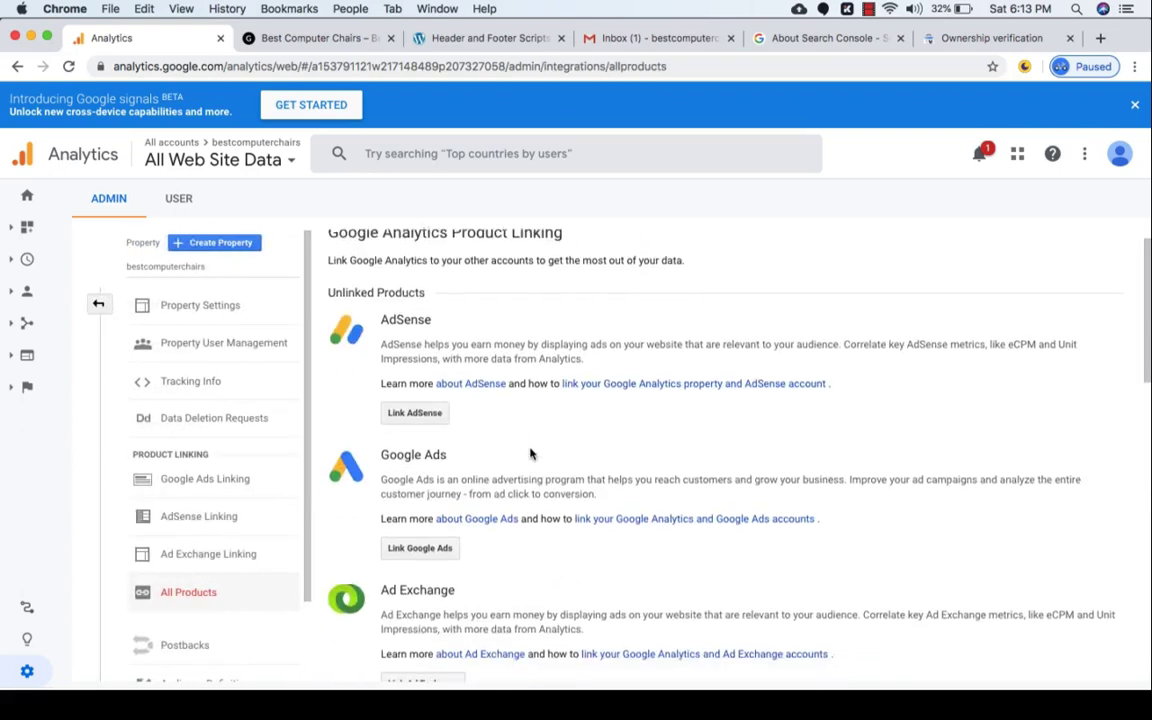
scroll(531, 455, "down", 10)
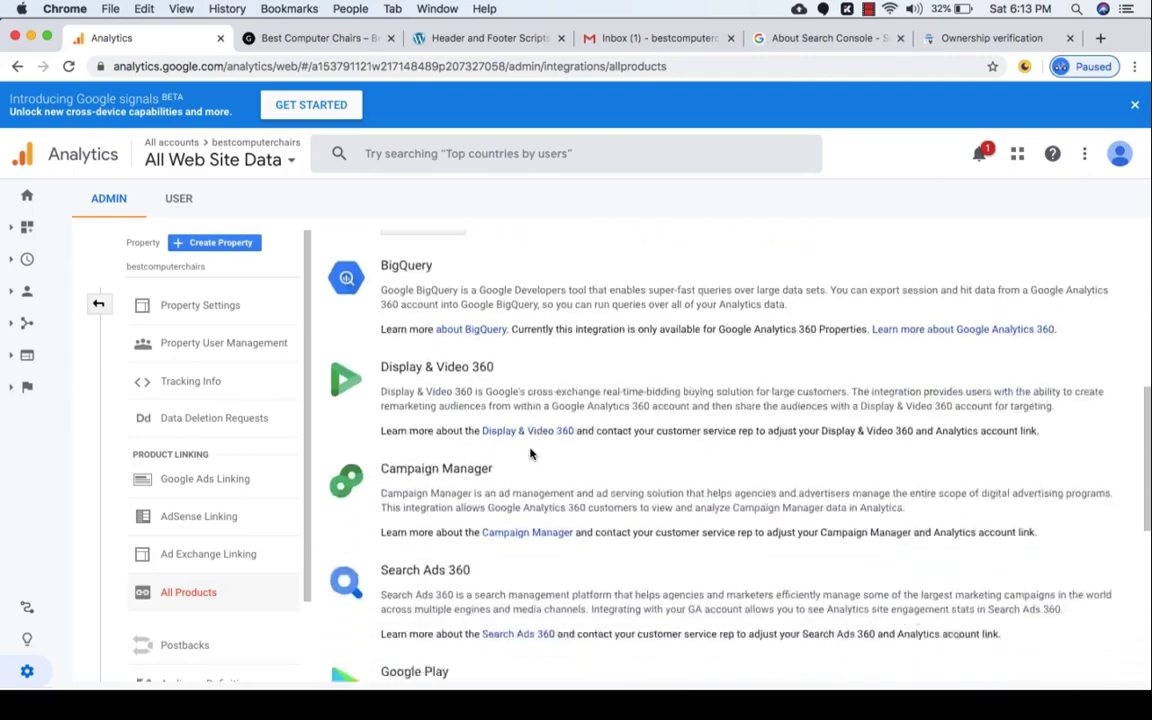
scroll(531, 453, "down", 1)
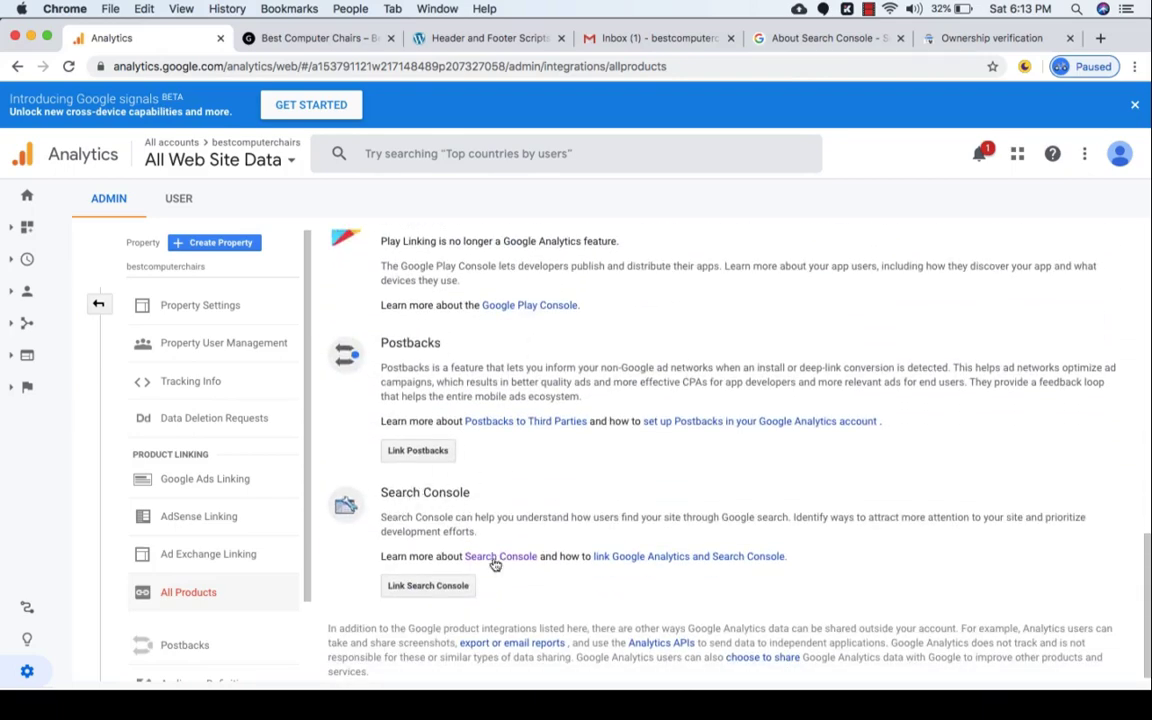
left_click(433, 596)
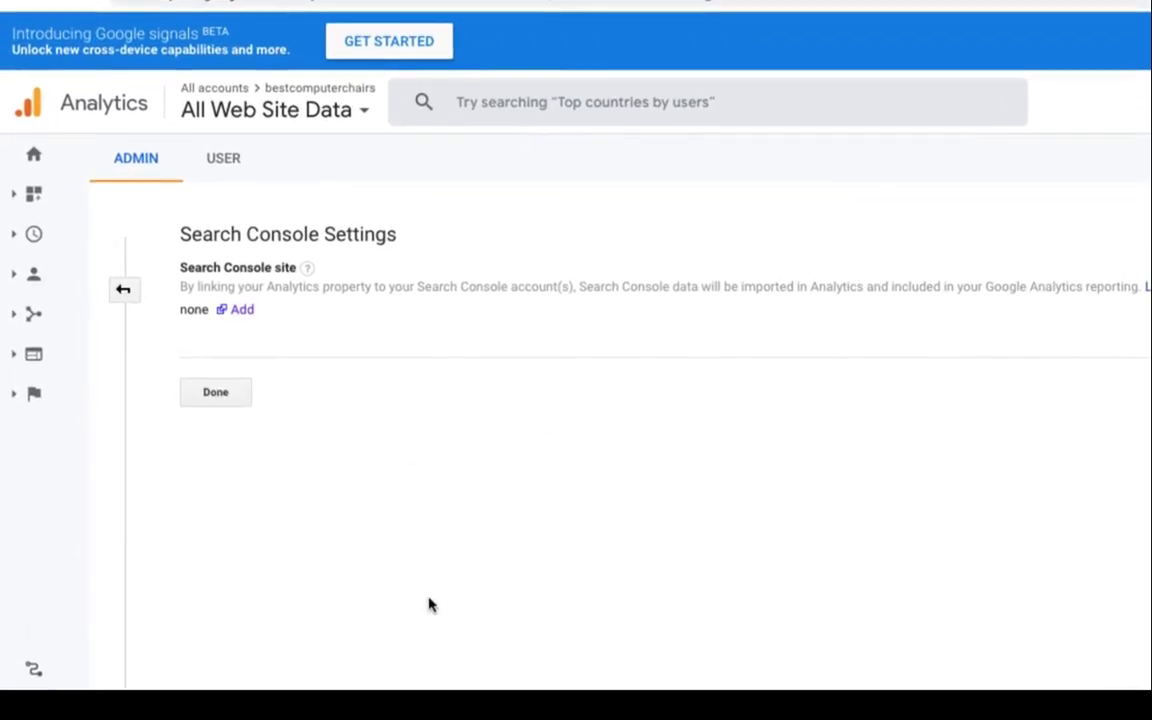
- Add a Search Console site and re-verify the Google account by entering its password
left_click(240, 311)
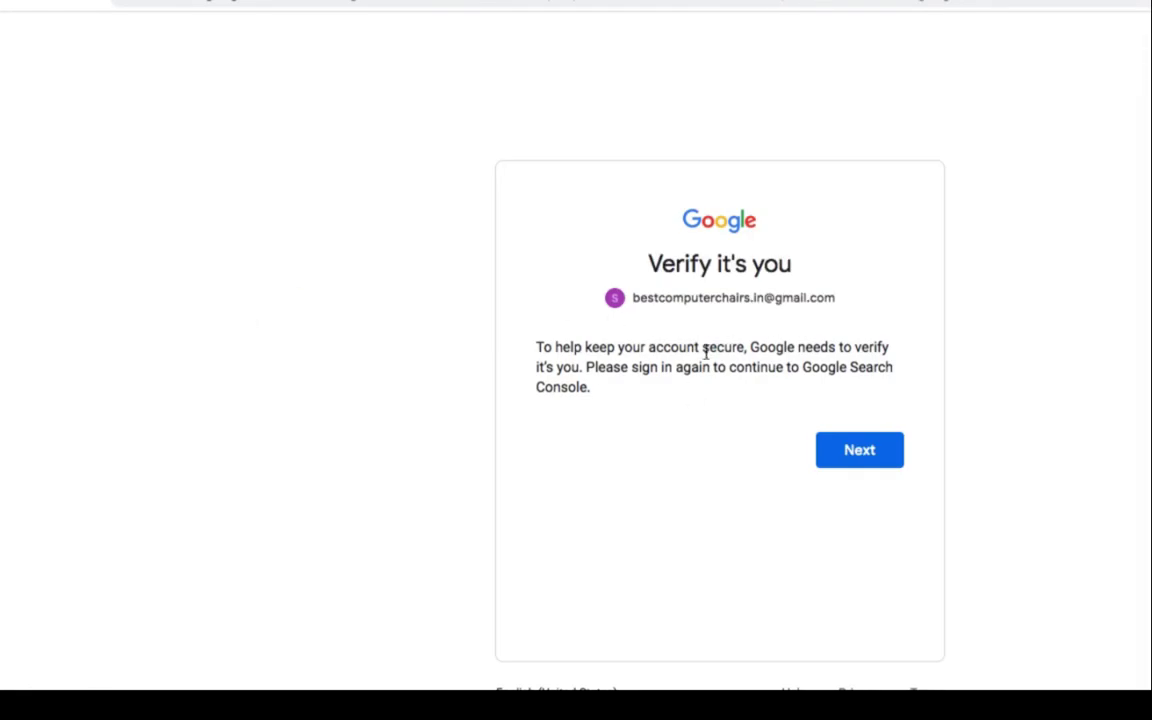
triple_click(713, 300)
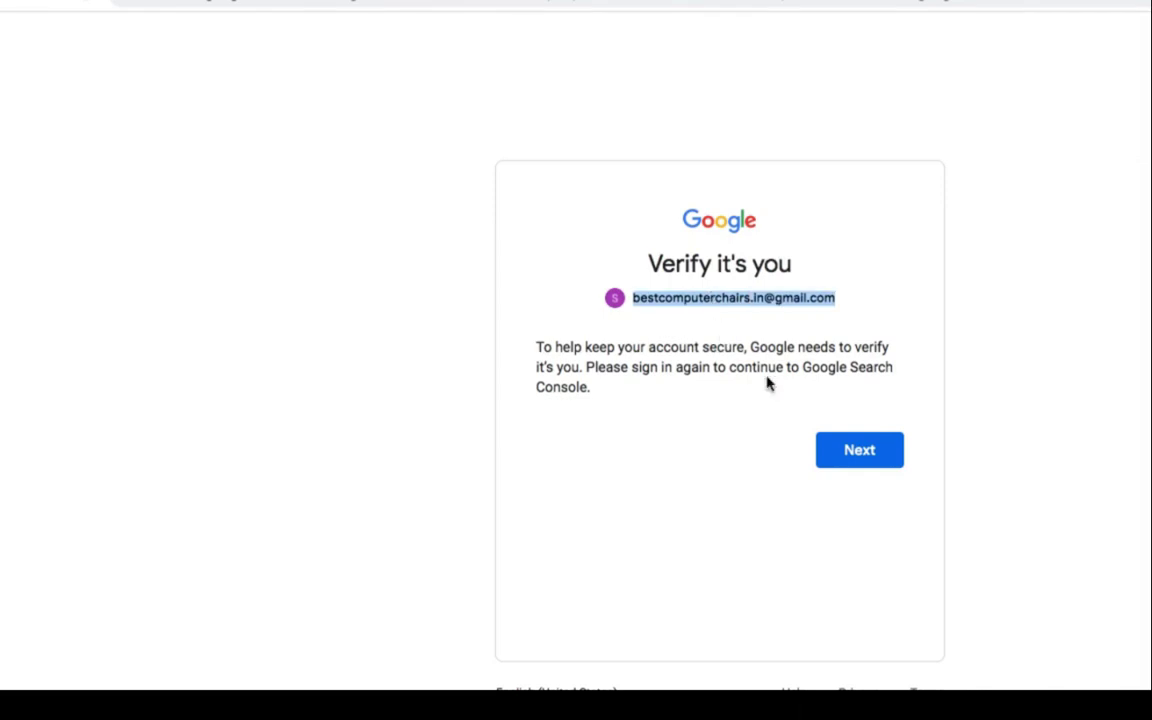
left_click(857, 452)
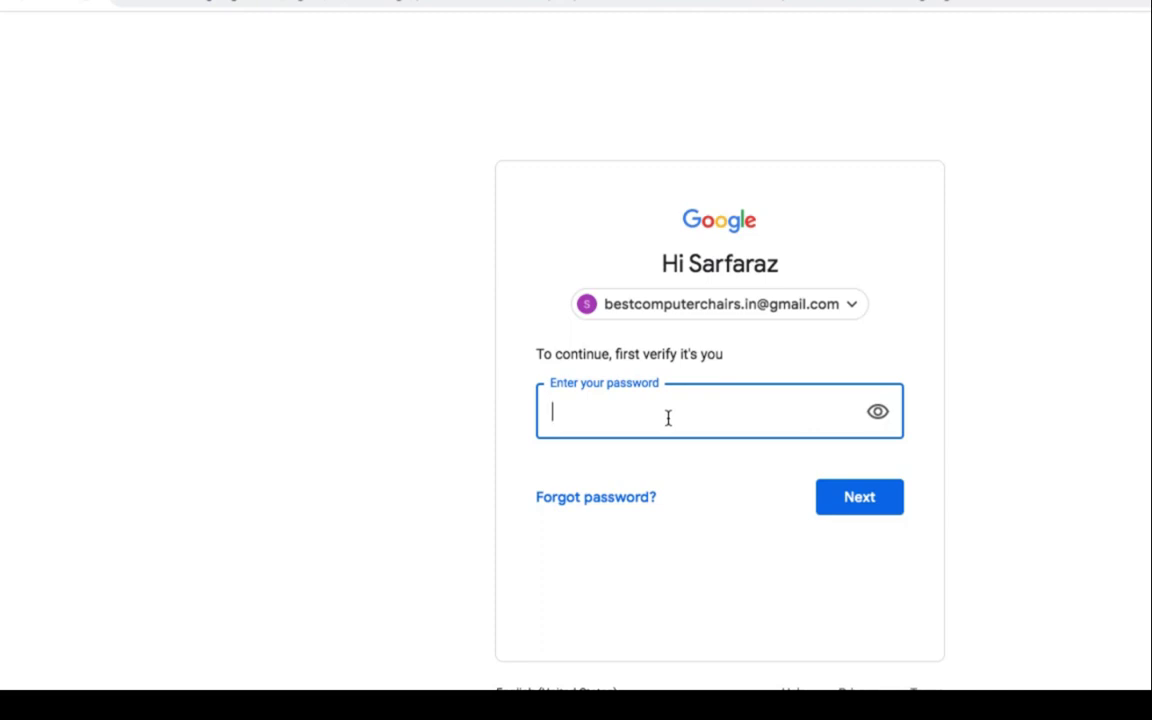
type("••••••")
left_click(851, 500)
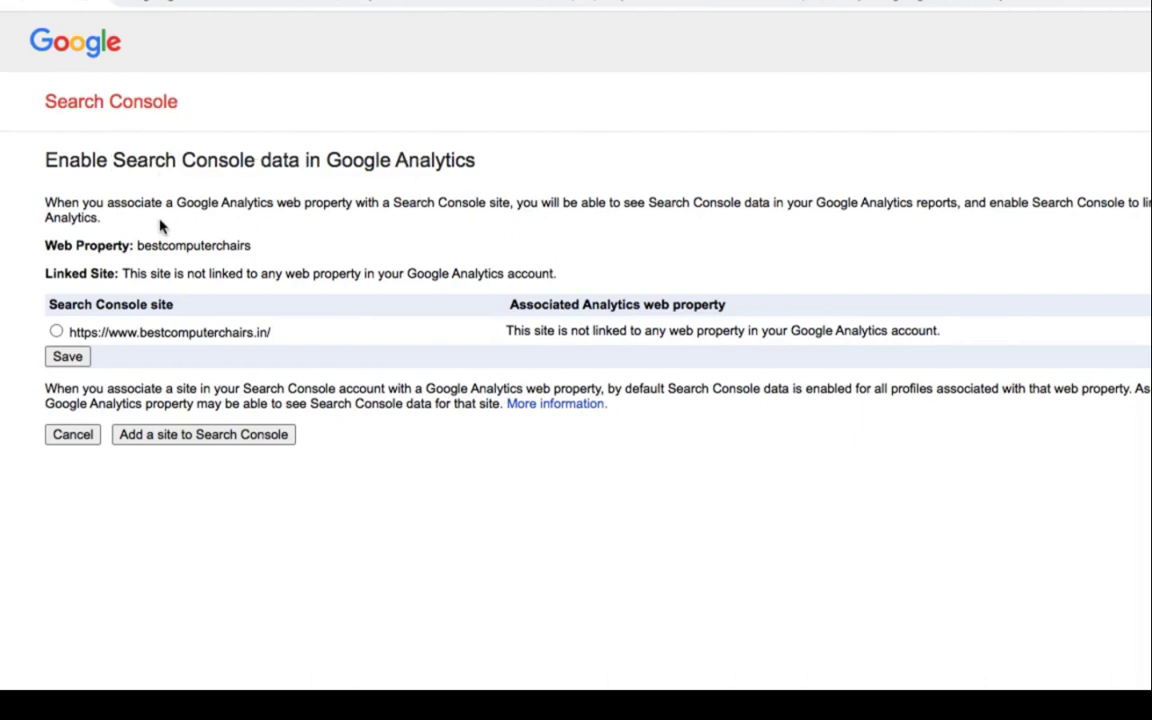
triple_click(172, 246)
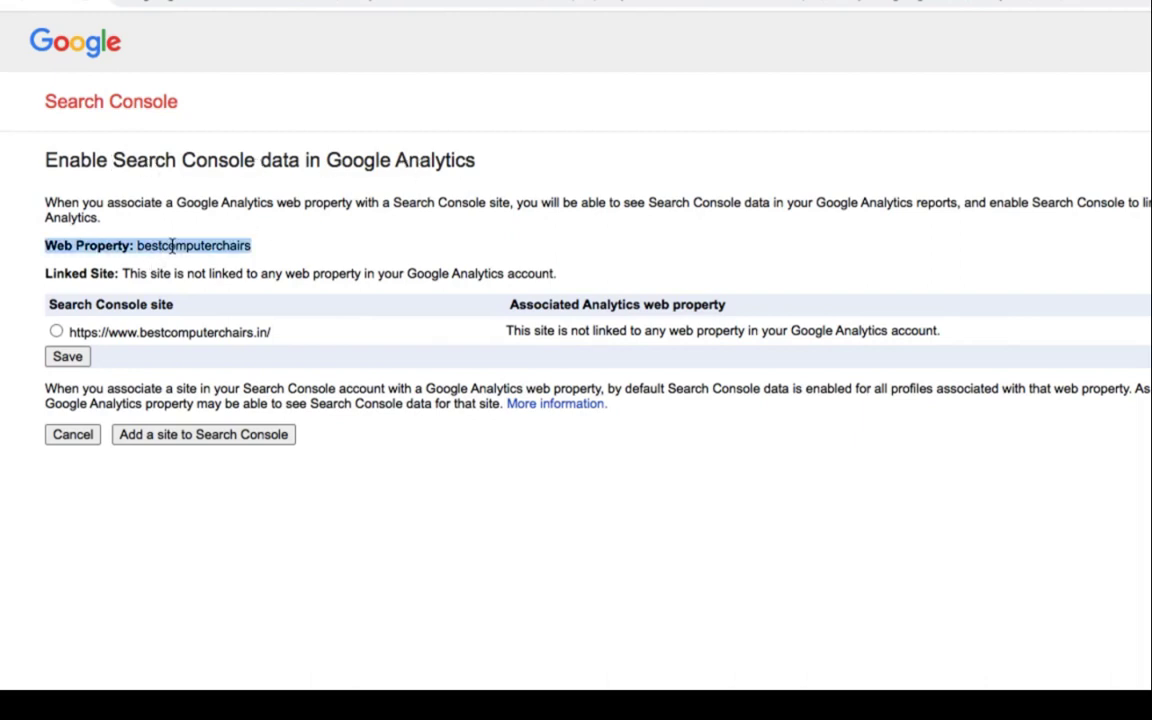
left_click(150, 291)
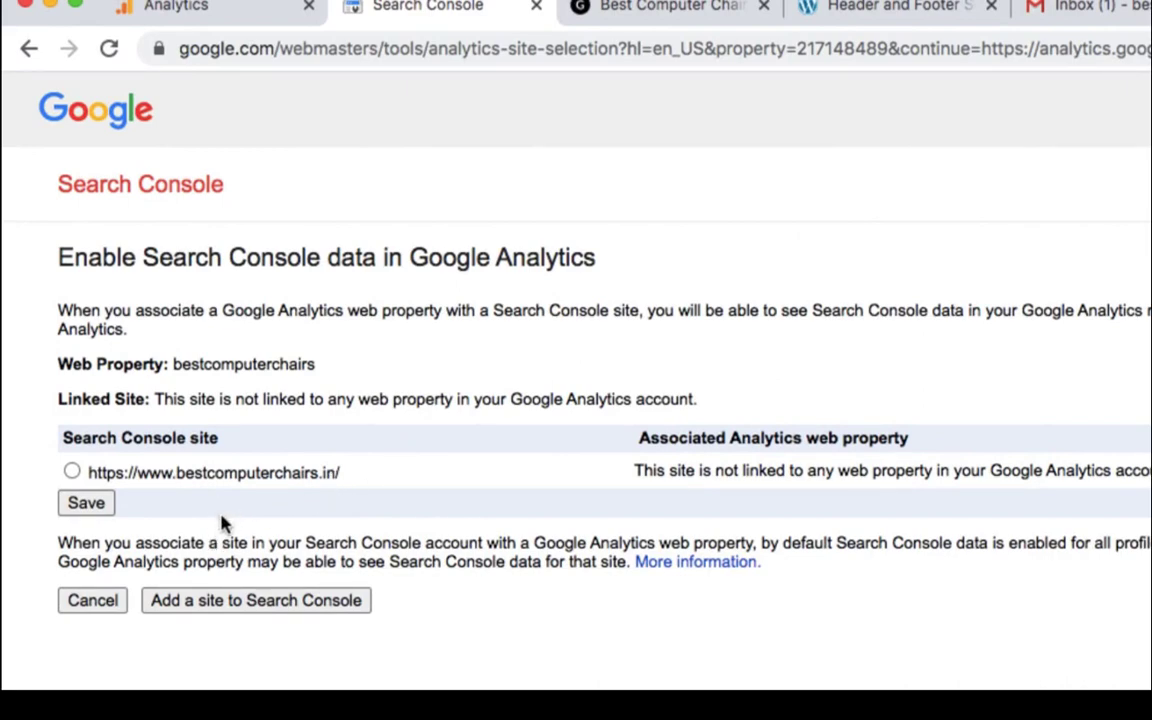
left_click(71, 472)
left_click(86, 503)
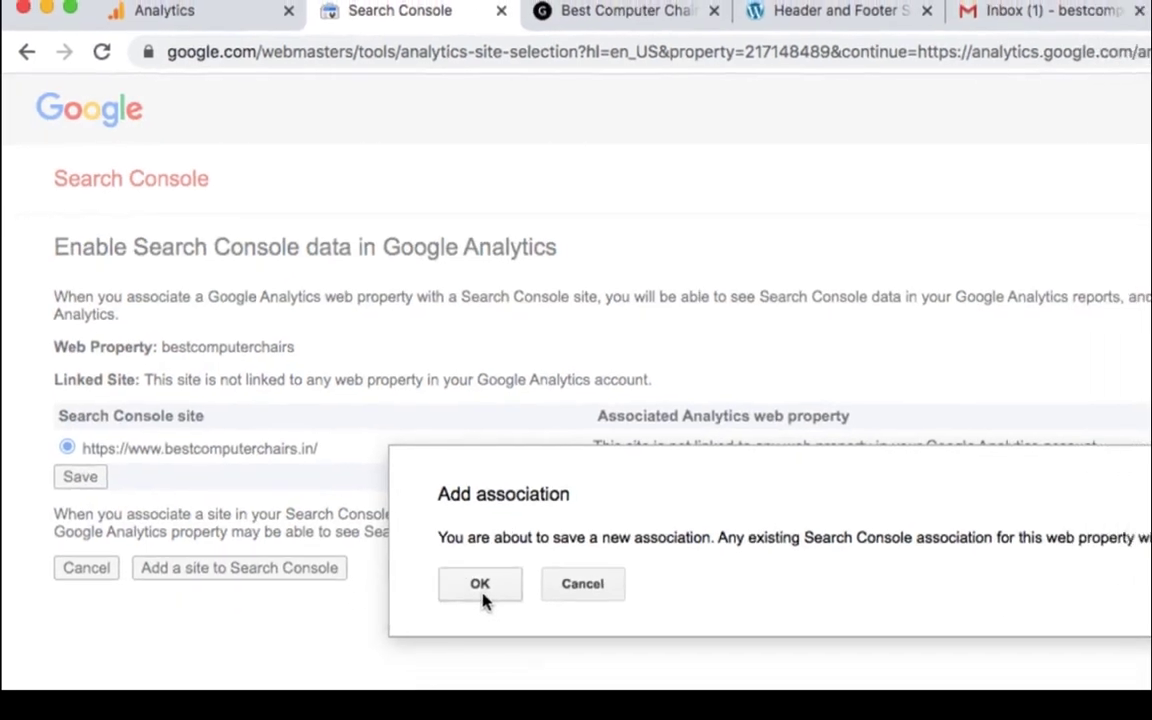
left_click(510, 617)
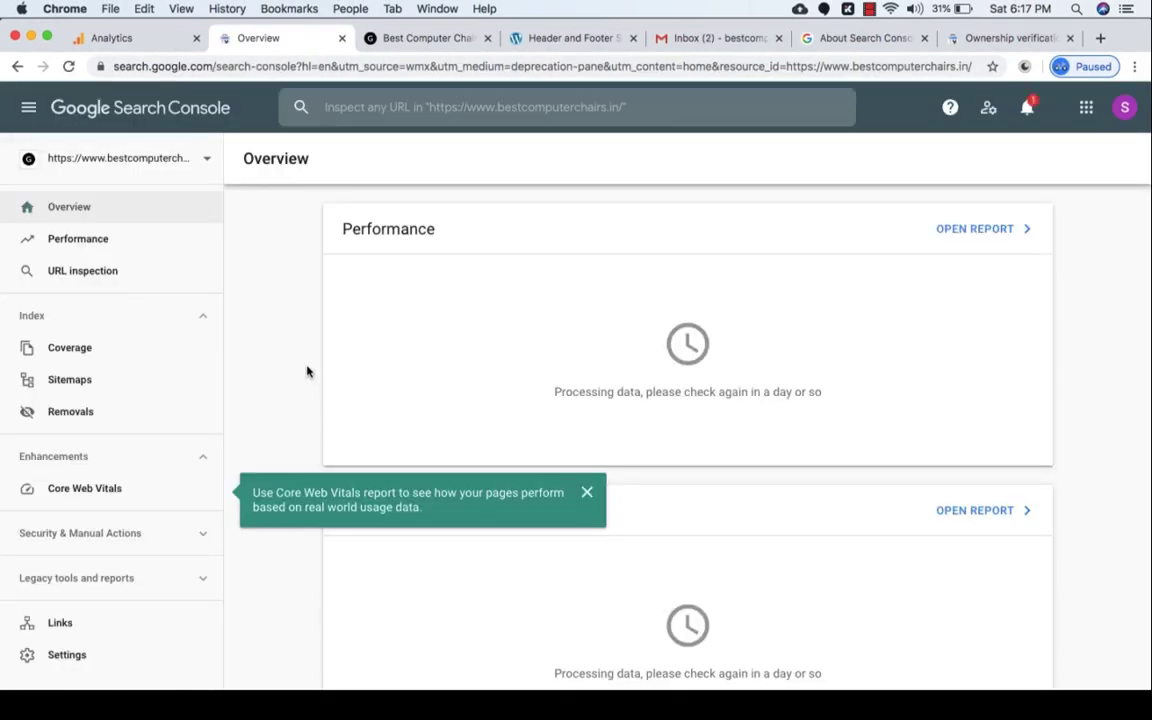
- Close the Search Console settings and save the Property Settings
left_click(157, 42)
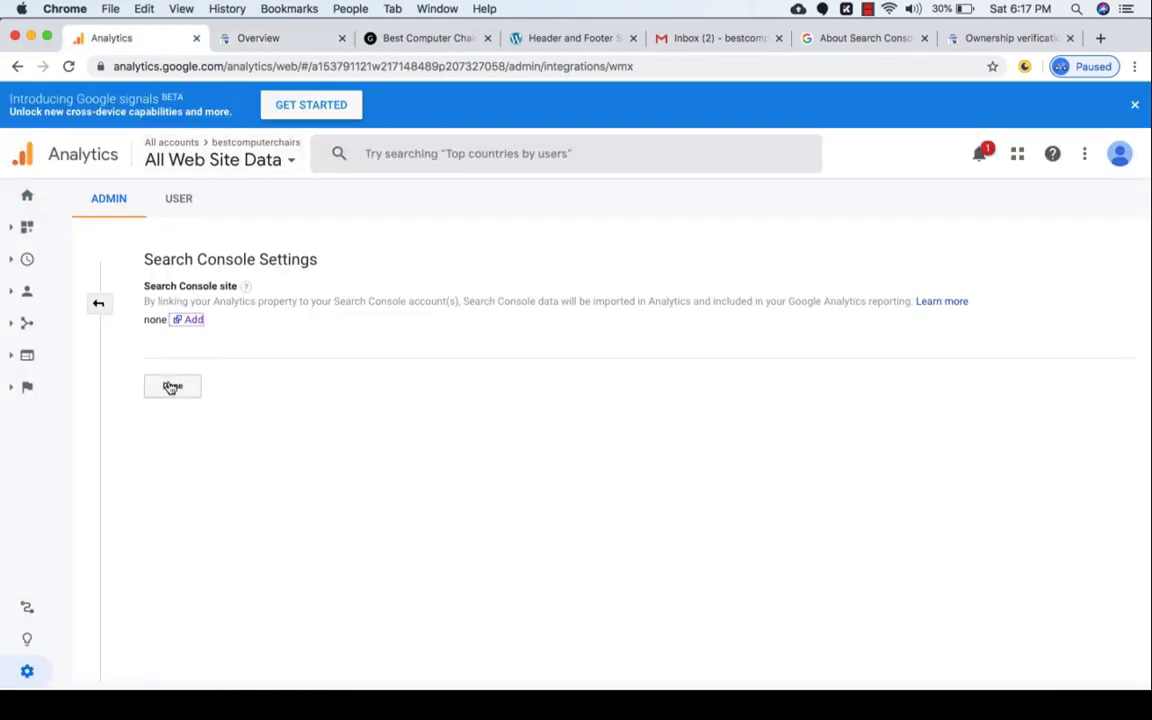
left_click(172, 388)
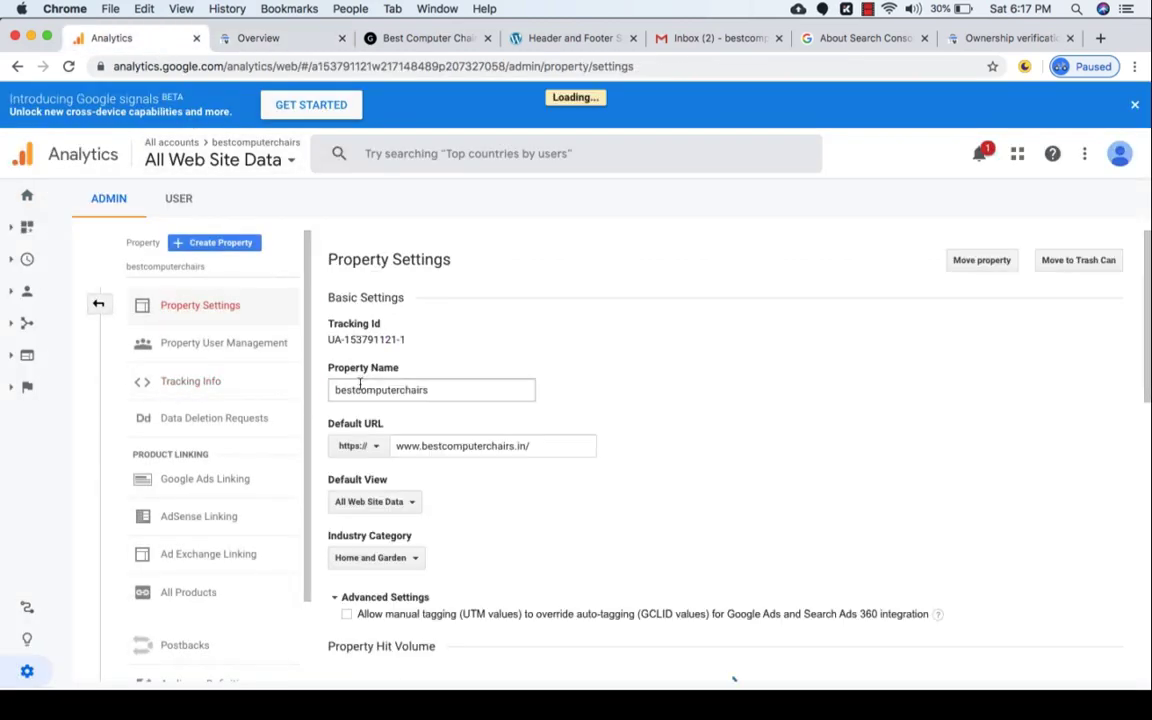
scroll(364, 388, "down", 10)
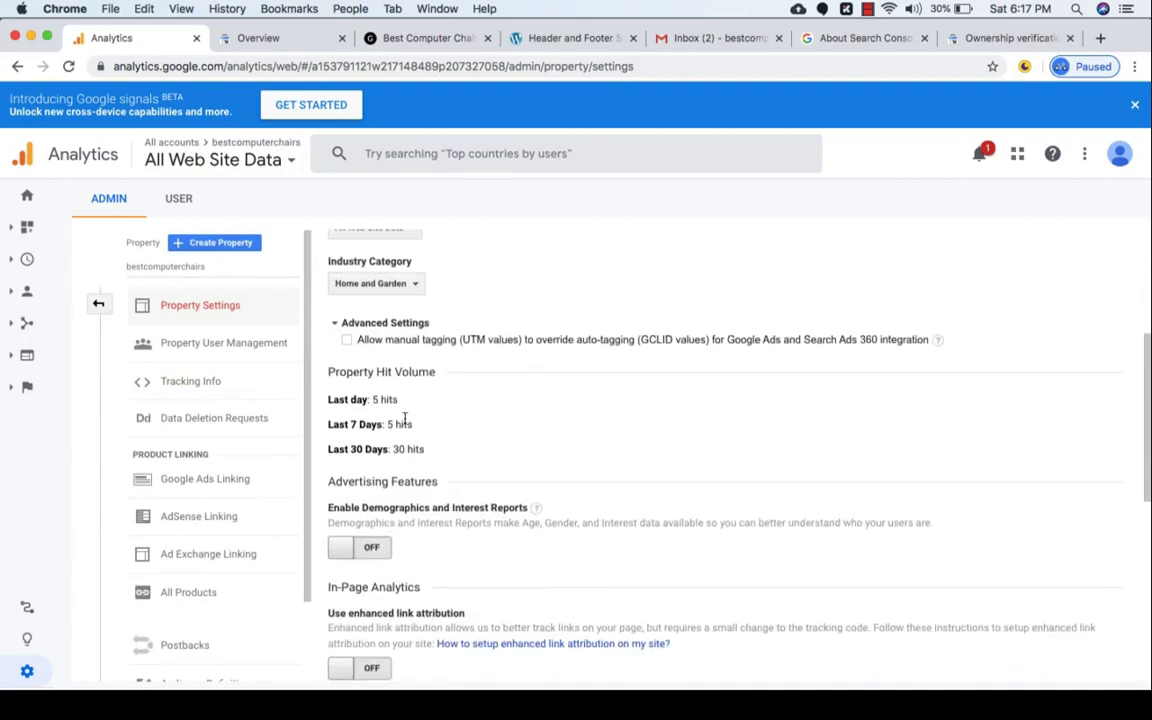
scroll(405, 423, "up", 10)
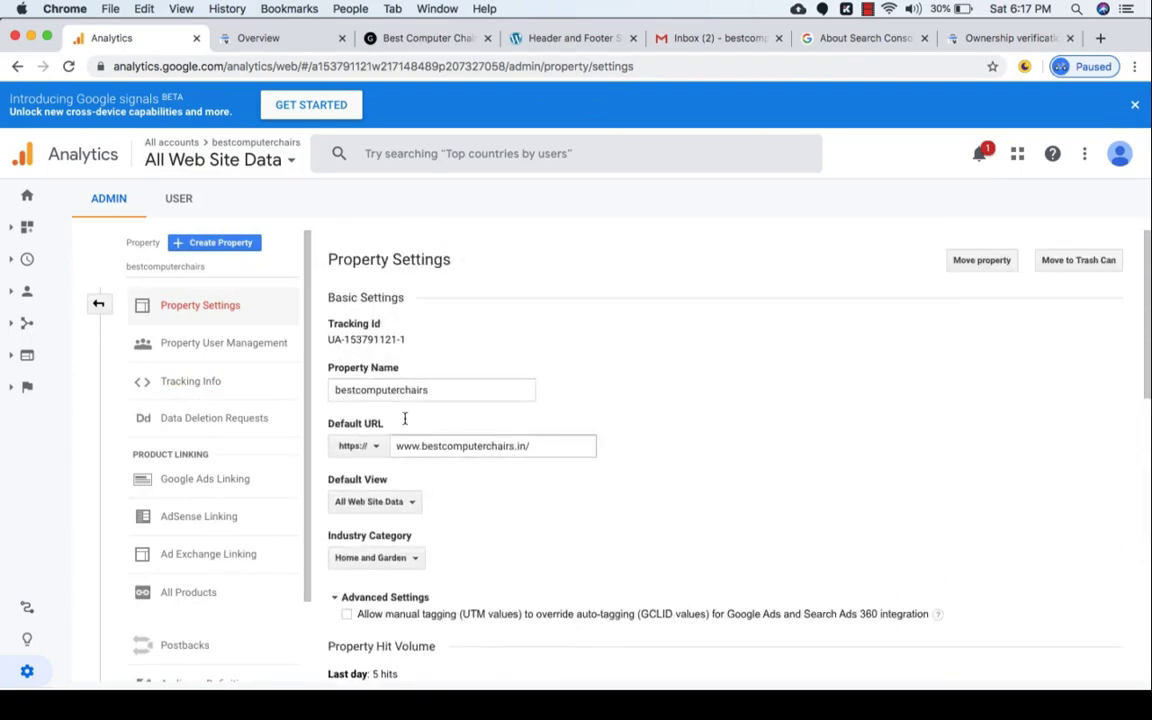
scroll(405, 418, "down", 8)
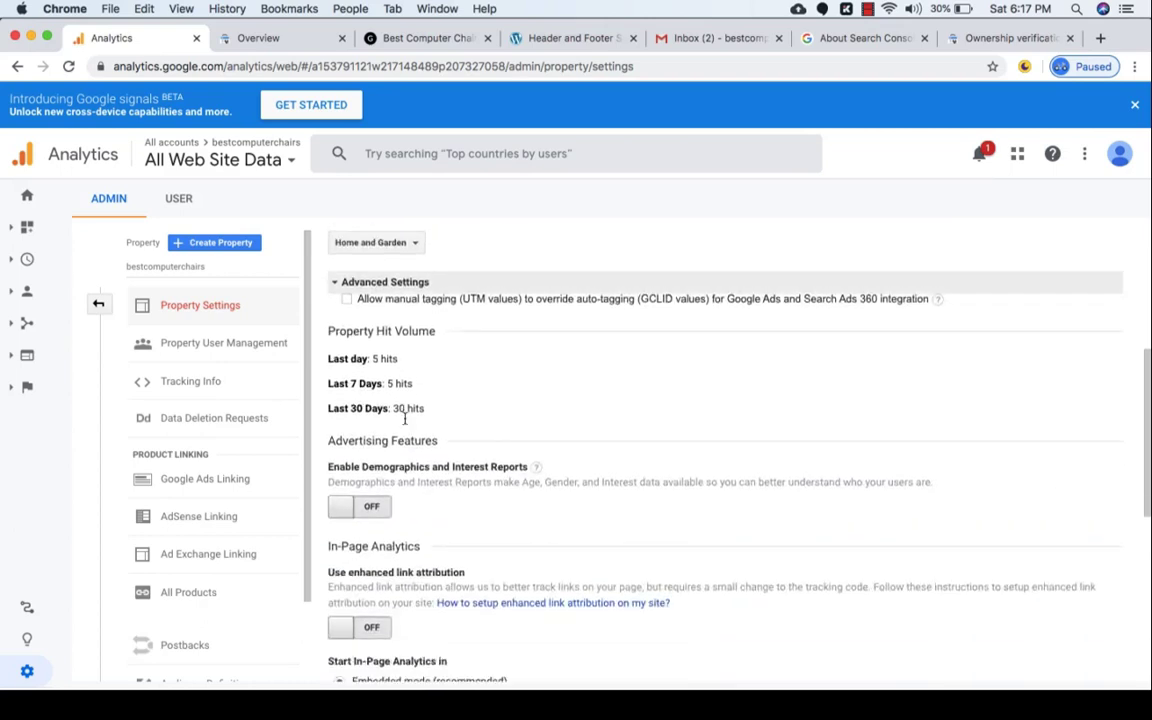
scroll(405, 420, "down", 11)
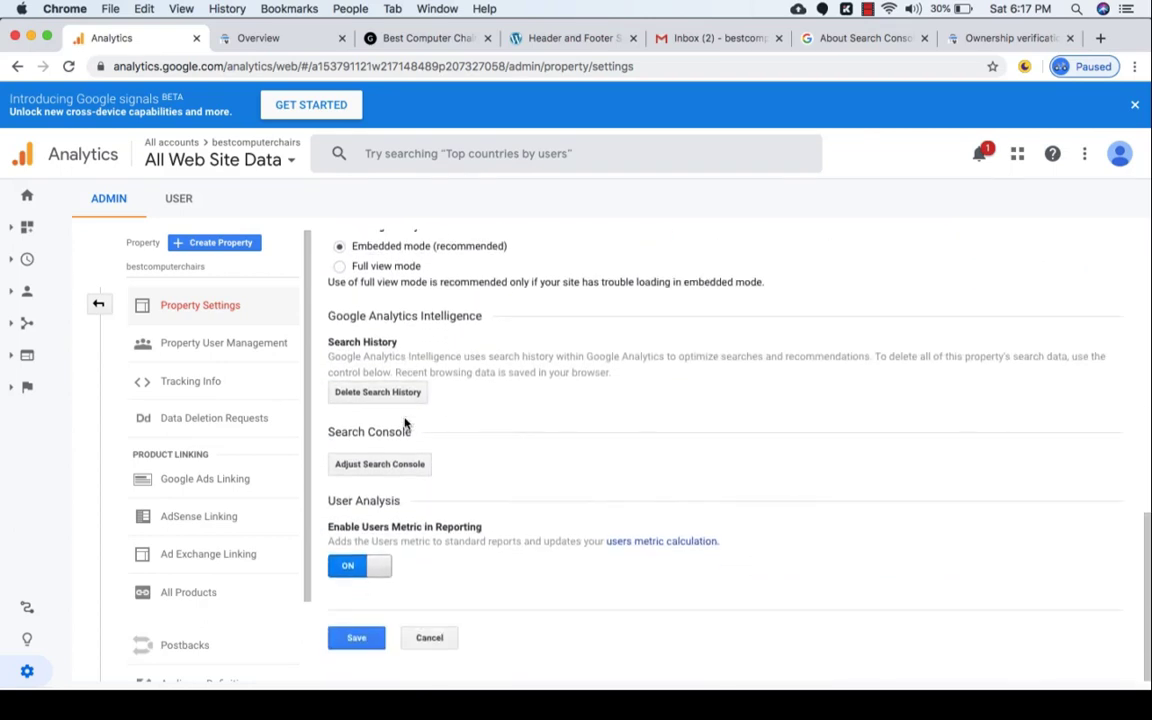
left_click(360, 640)
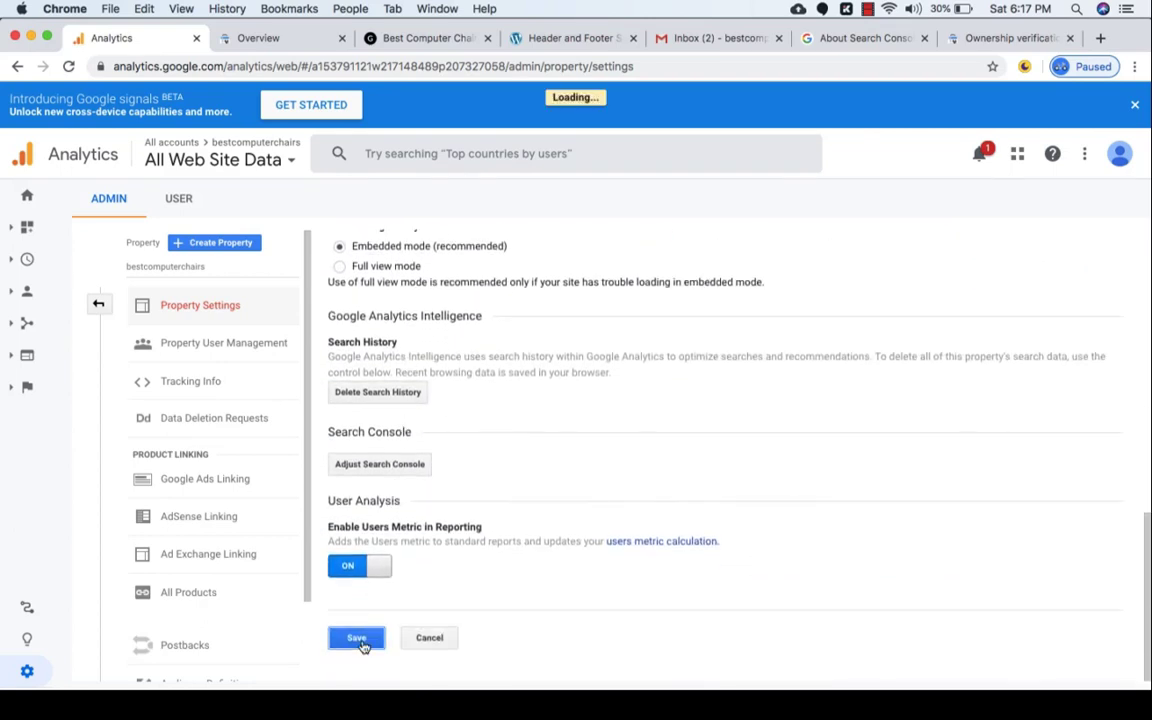
- Return to the Google Analytics Home dashboard
double_click(575, 178)
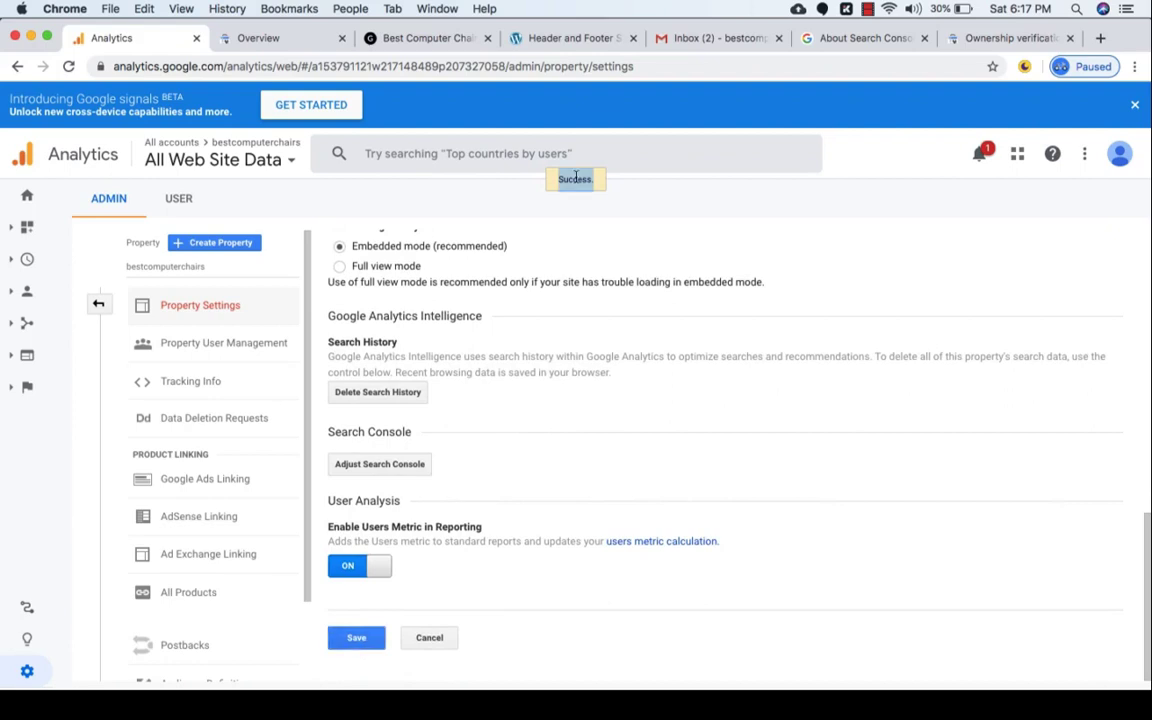
scroll(487, 281, "up", 15)
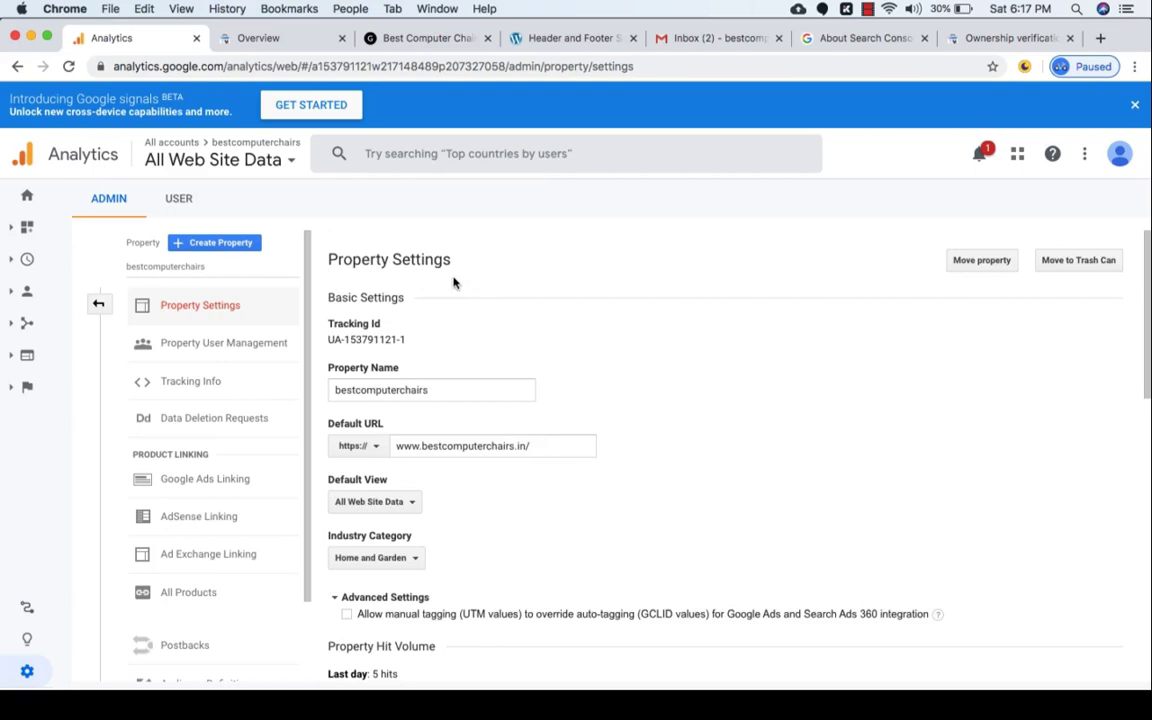
left_click(30, 197)
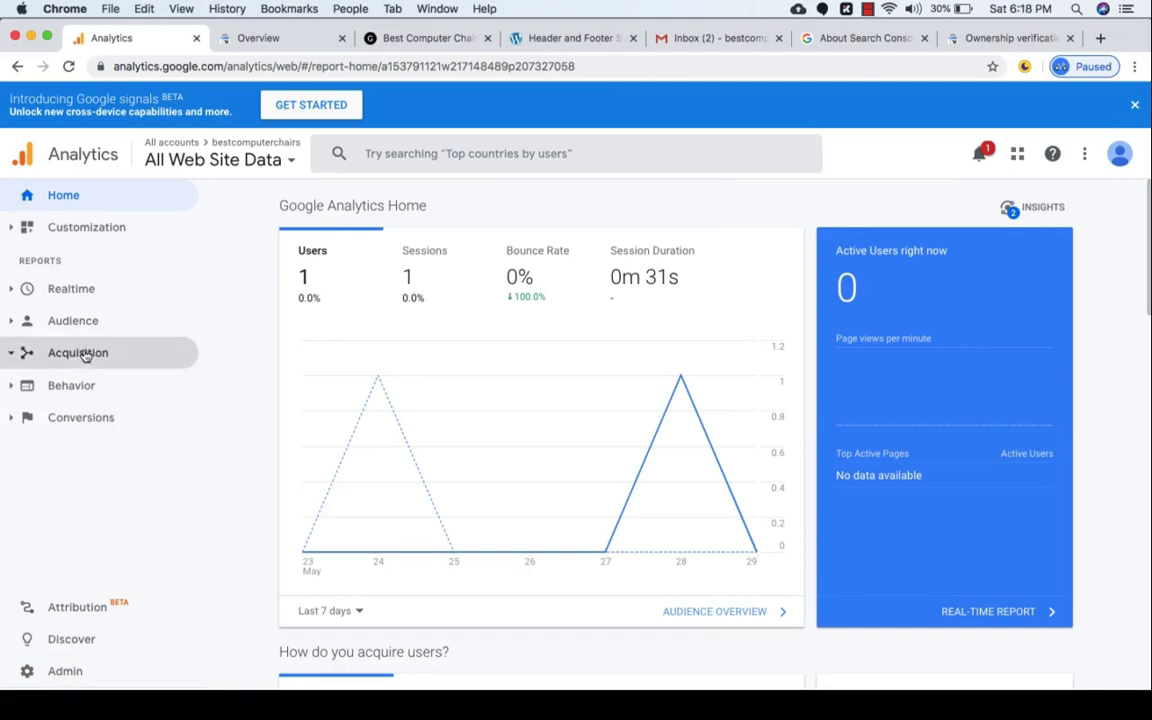
- Review the empty Search Console Landing Pages and Queries reports, then switch to Gmail
left_click(85, 353)
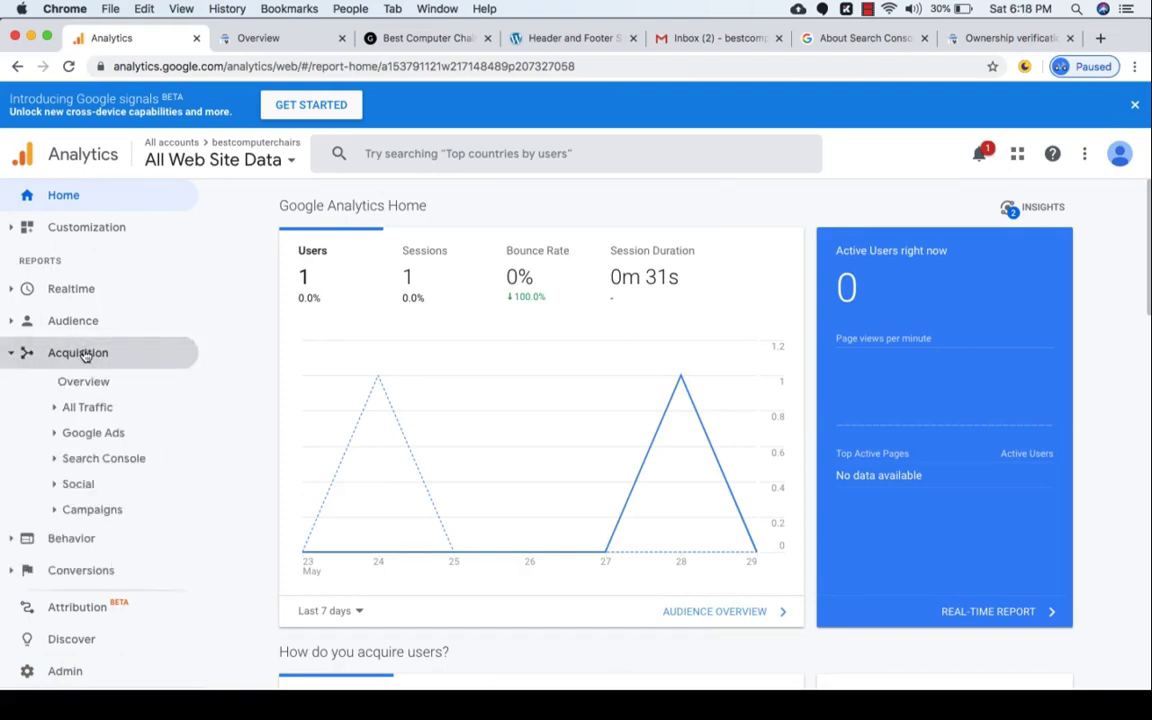
left_click(80, 458)
left_click(88, 485)
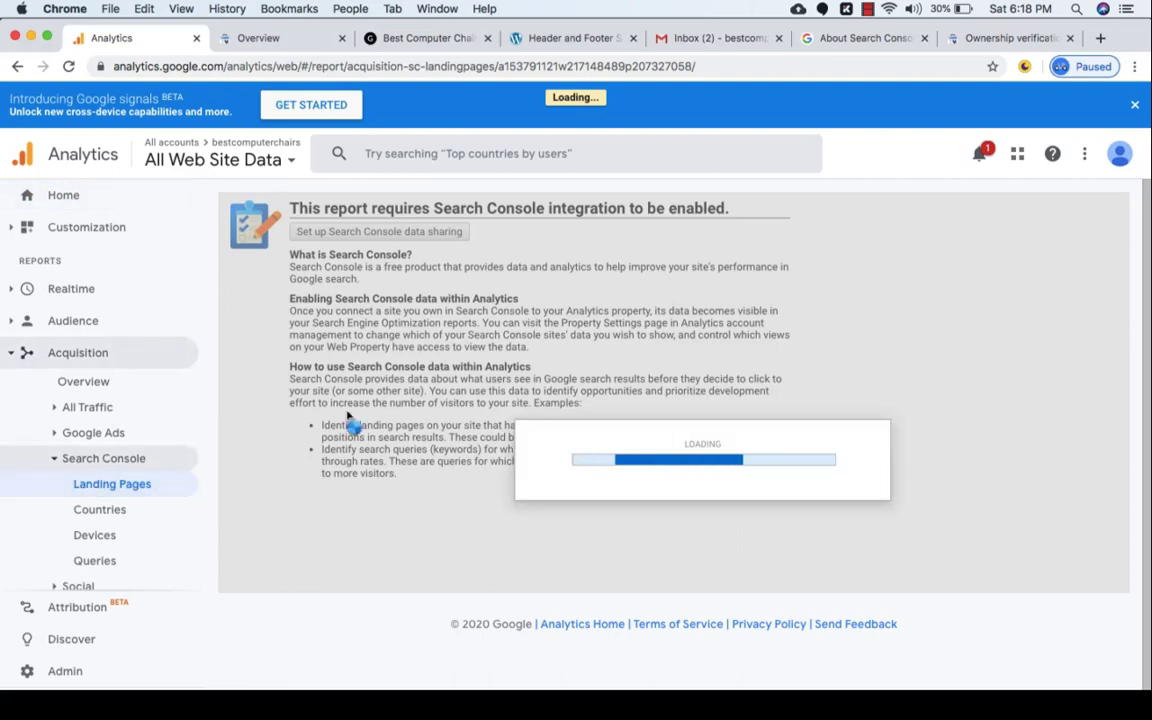
scroll(419, 445, "down", 3)
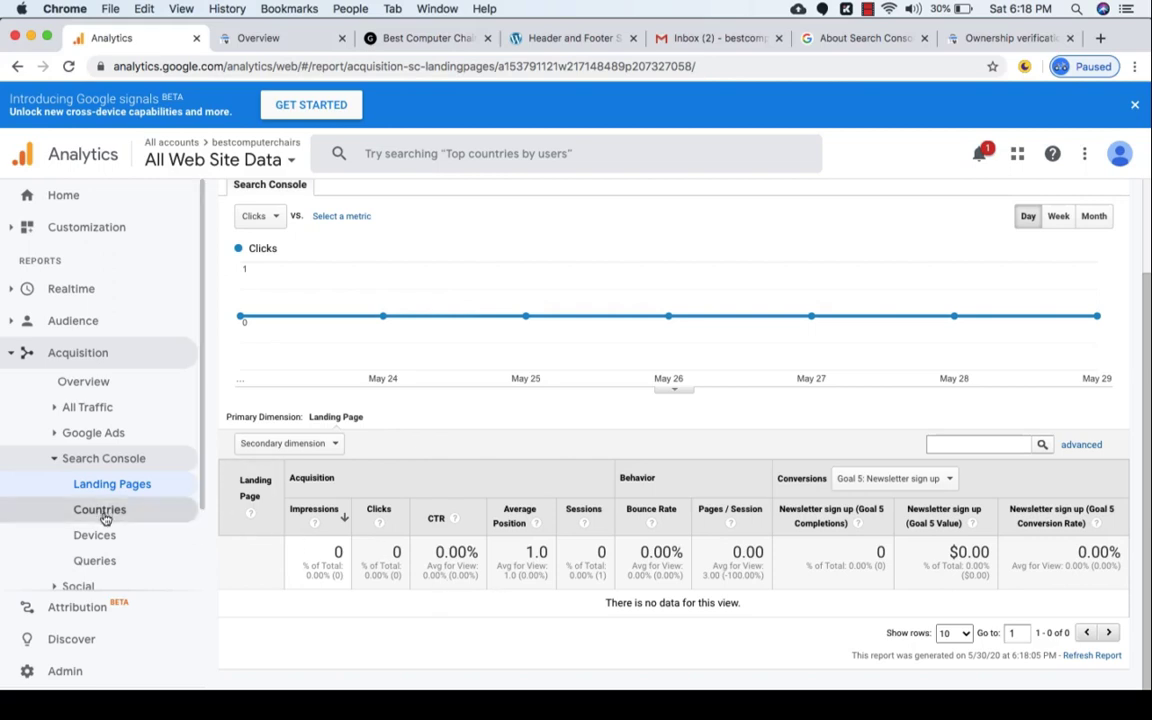
left_click(97, 566)
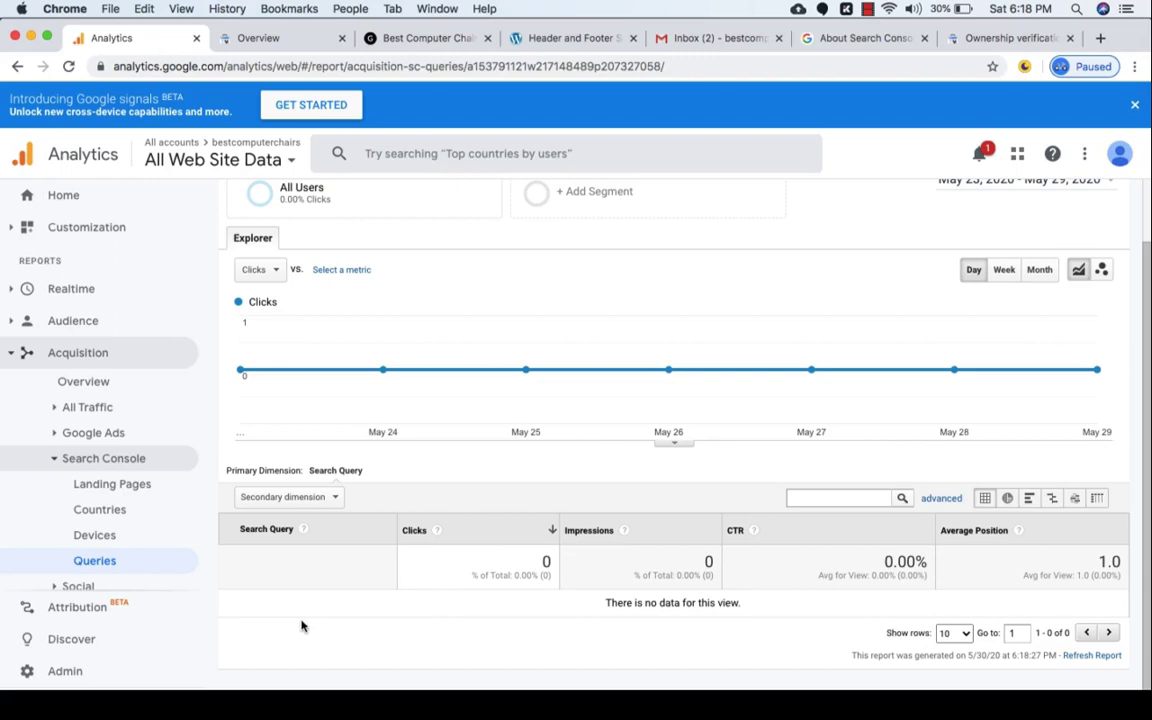
left_click(713, 37)
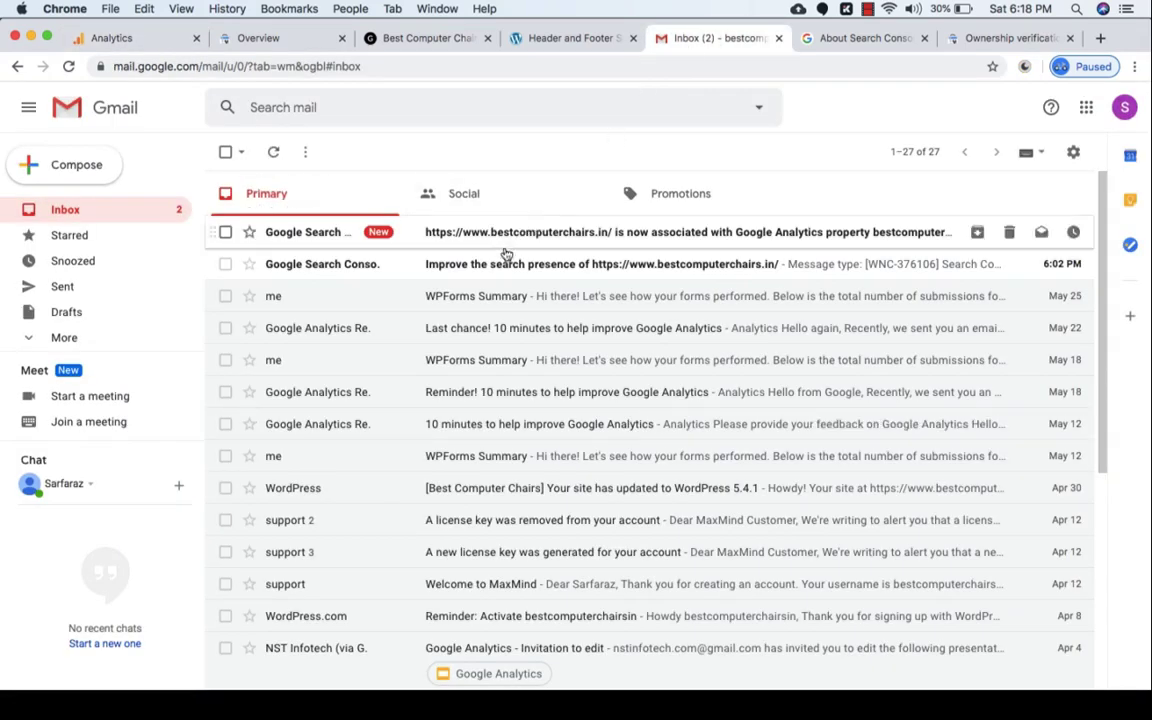
- Read the 'Improve the search presence' and 'now associated with Google Analytics' Search Console emails
left_click(516, 261)
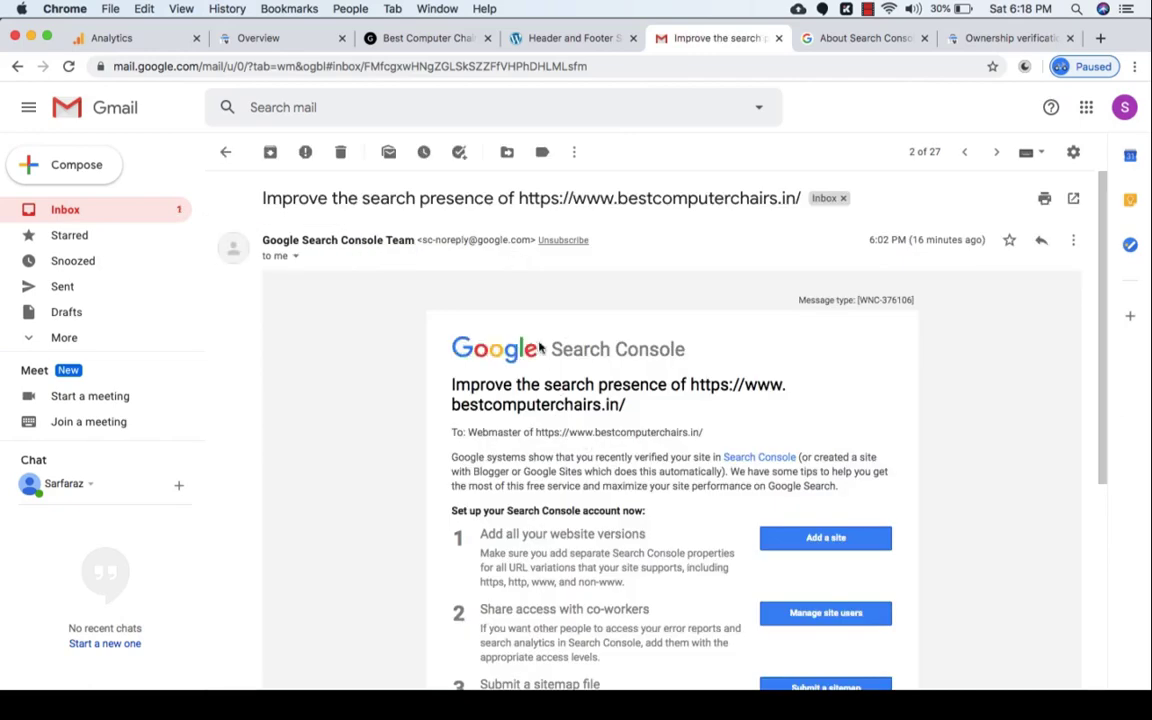
left_click(226, 151)
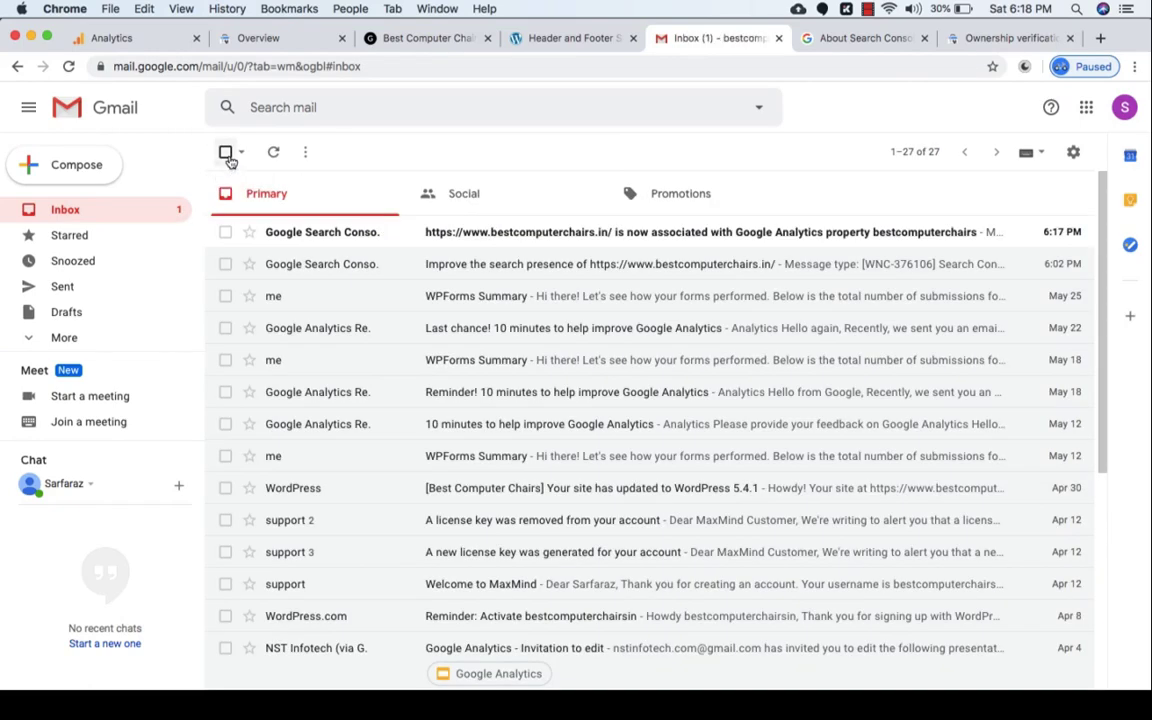
left_click(495, 231)
scroll(553, 342, "down", 2)
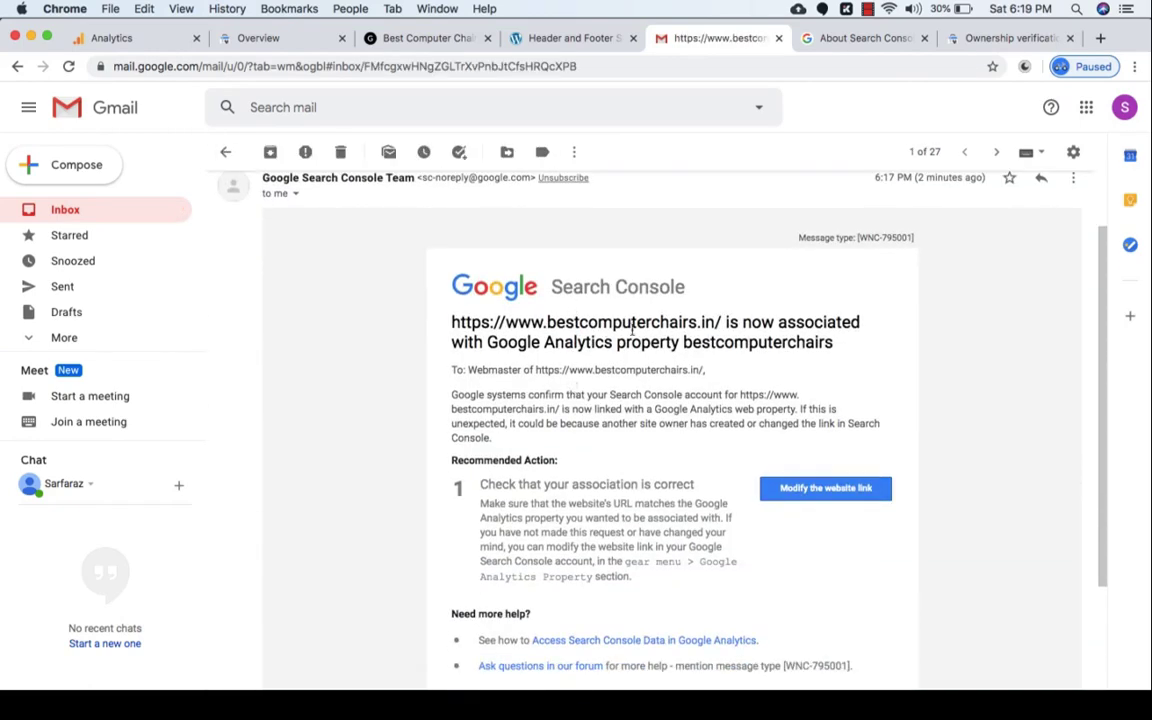
scroll(748, 349, "up", 2)
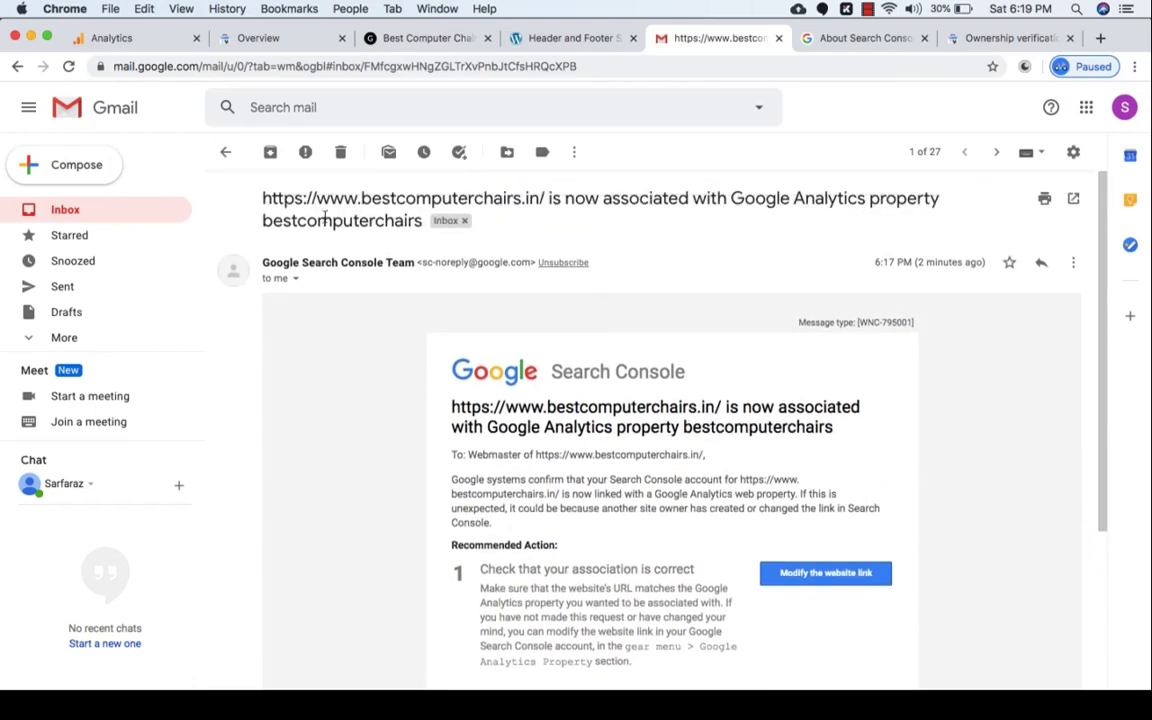
left_click(225, 152)
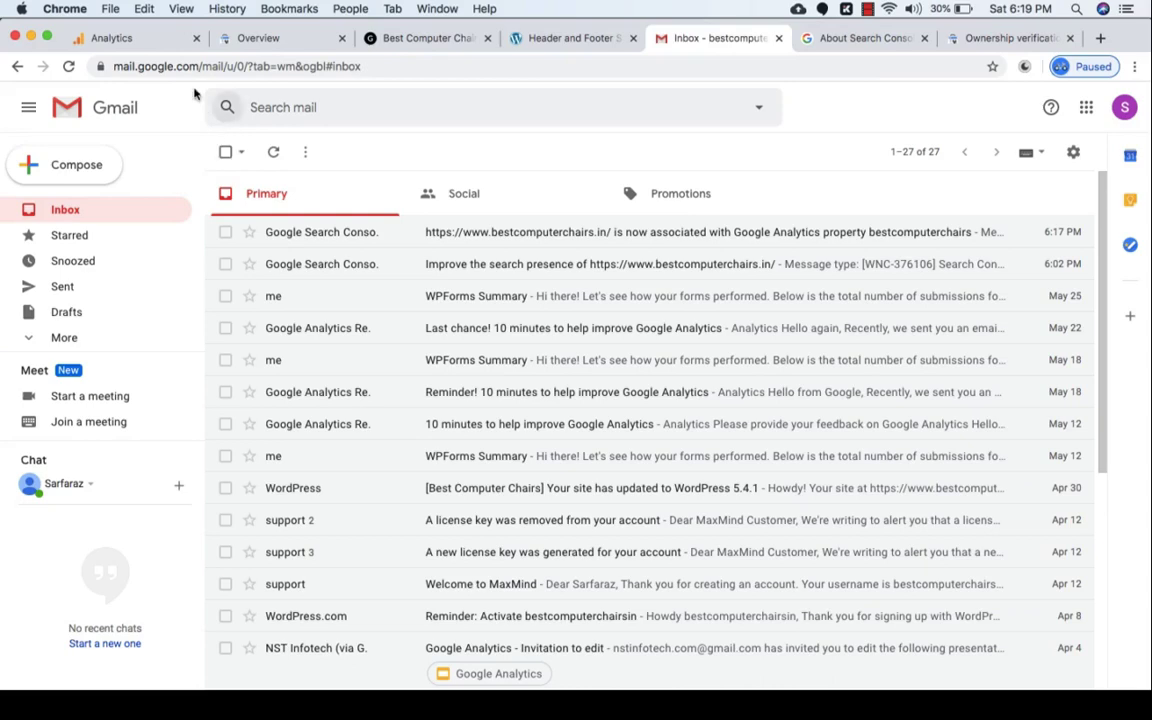
- Switch to the NST Infotech Chrome profile showing nstinfotech.com Analytics Home with 62 users
left_click(165, 42)
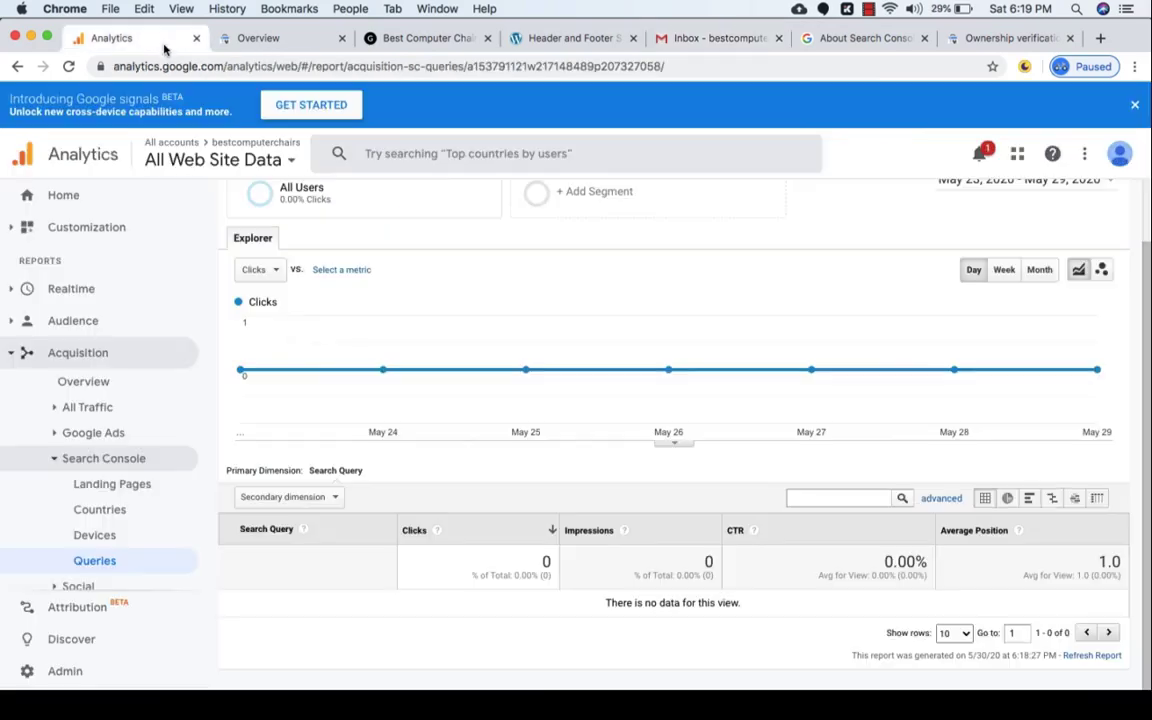
left_click(351, 8)
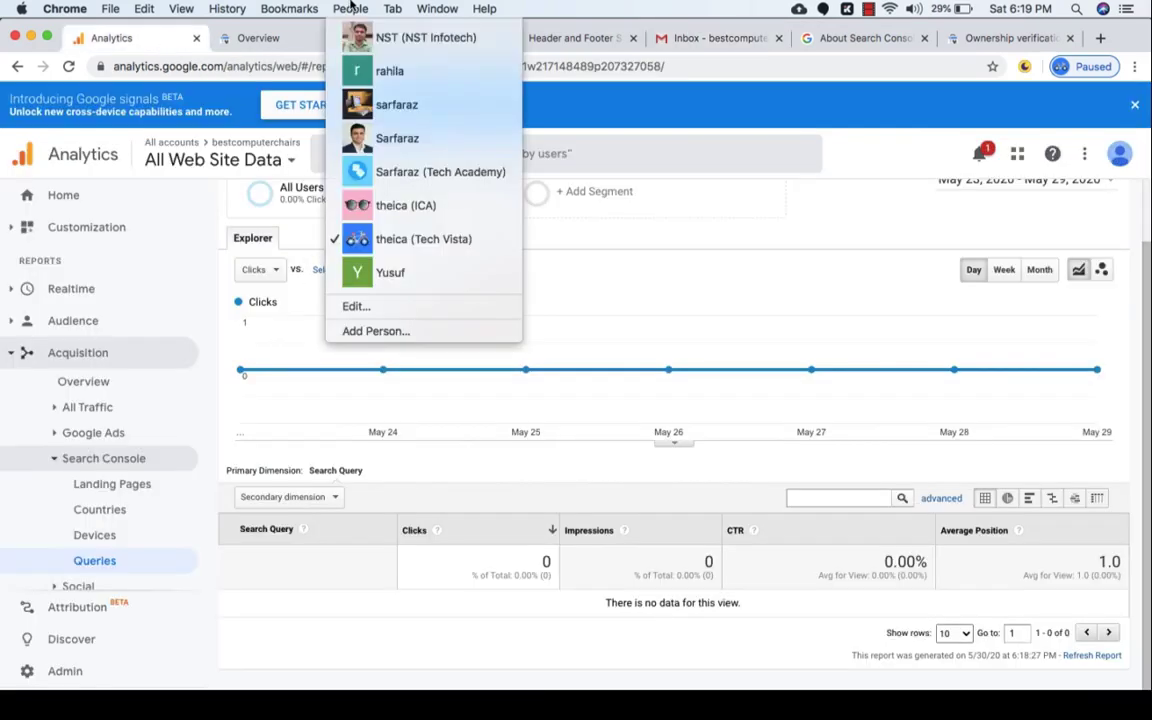
left_click(420, 37)
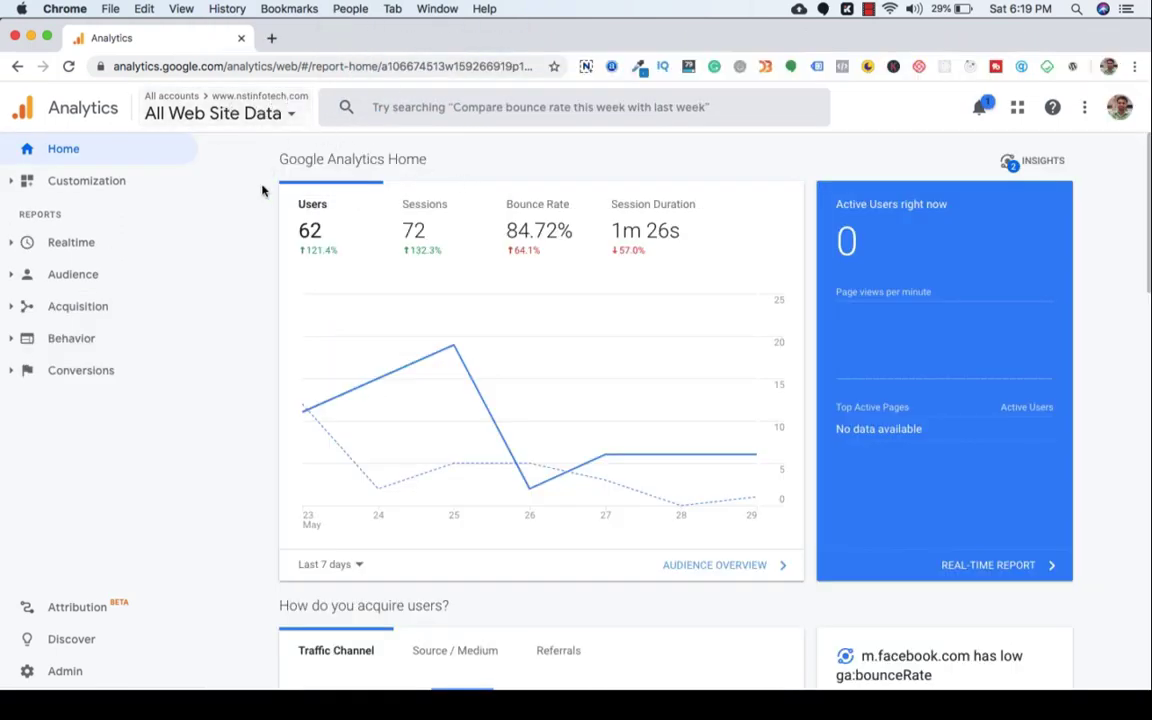
- Open Acquisition > Search Console > Queries and select the top query 'automatically fetching ip lookup data failed.'
left_click(84, 310)
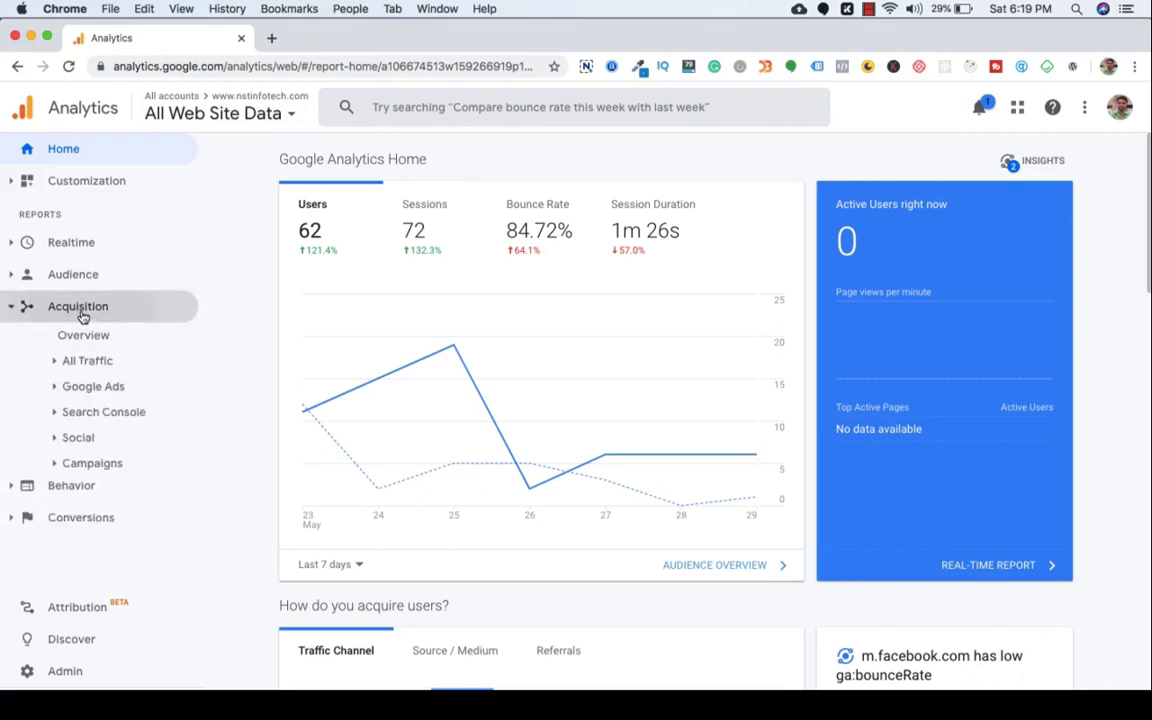
left_click(82, 410)
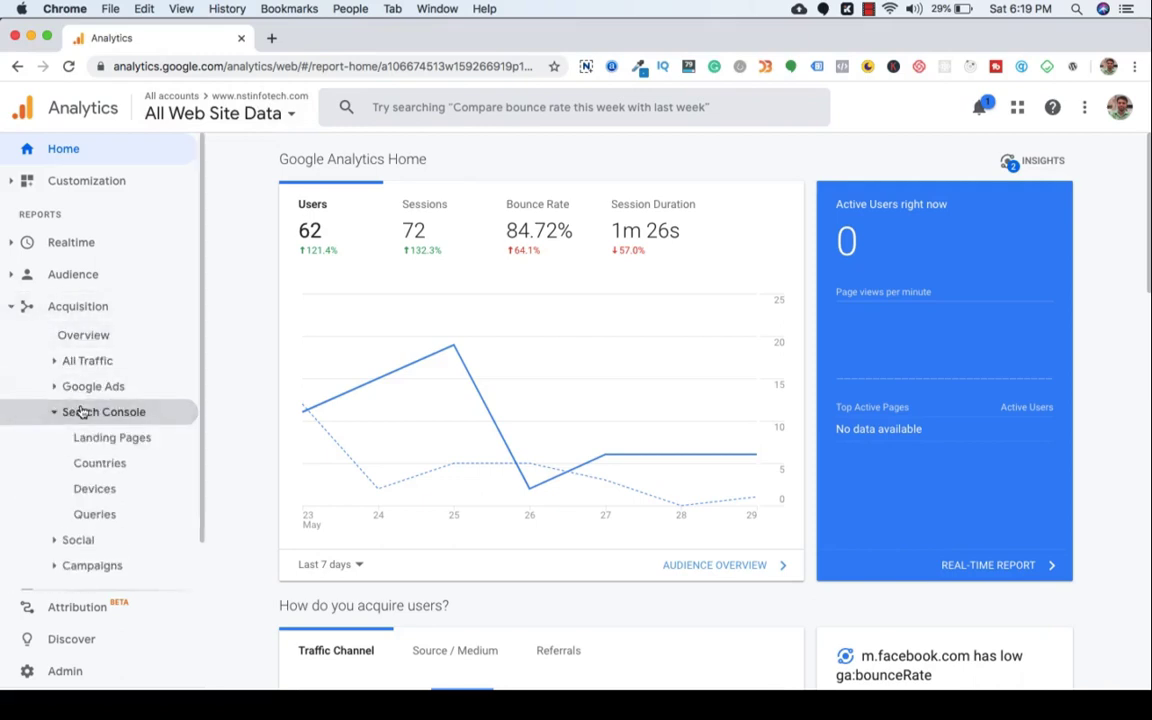
left_click(92, 514)
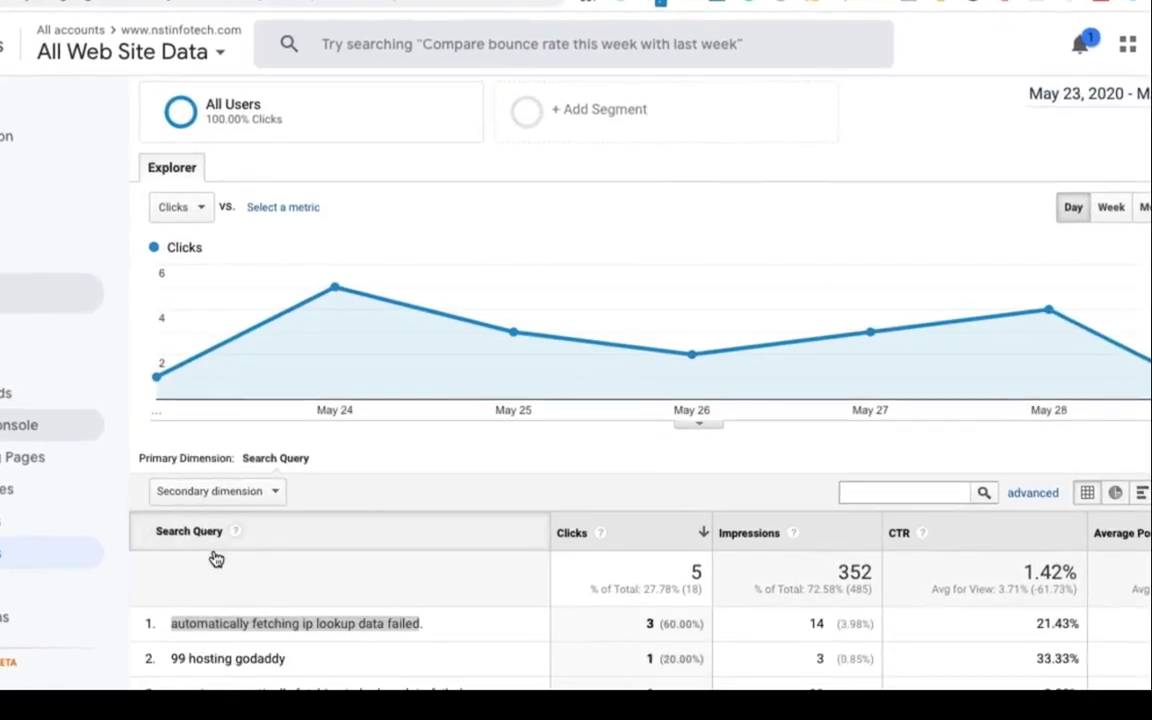
scroll(303, 527, "down", 1)
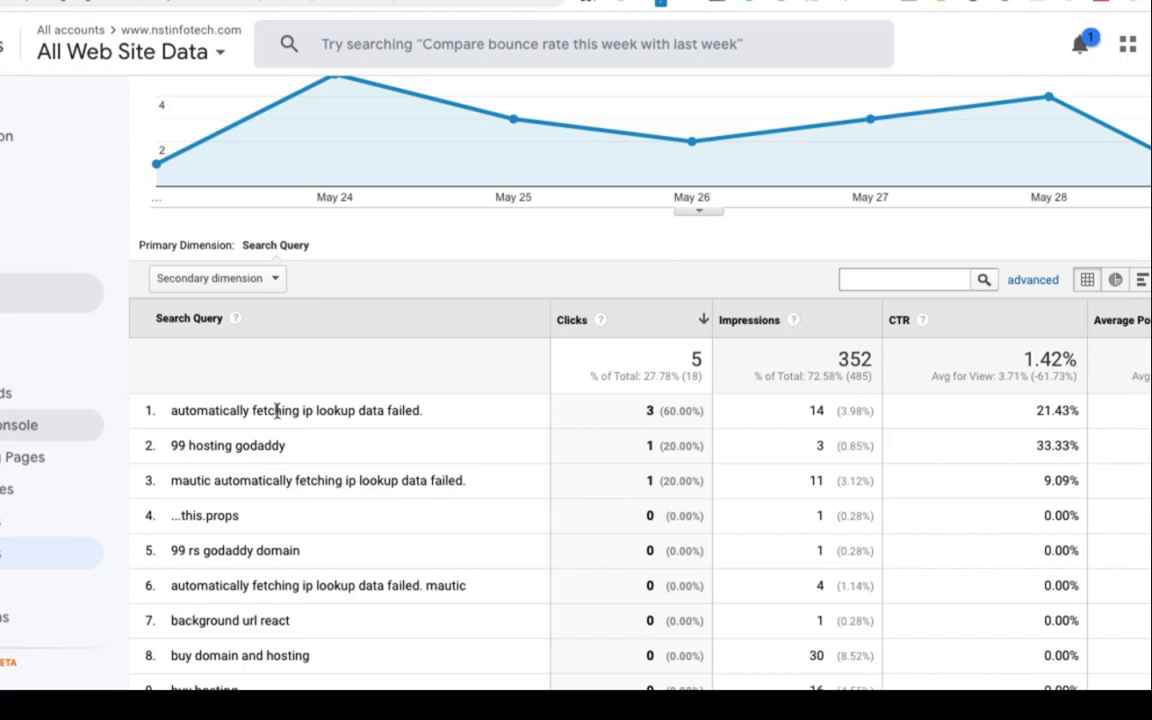
scroll(300, 415, "up", 1)
triple_click(227, 455)
key("super+c")
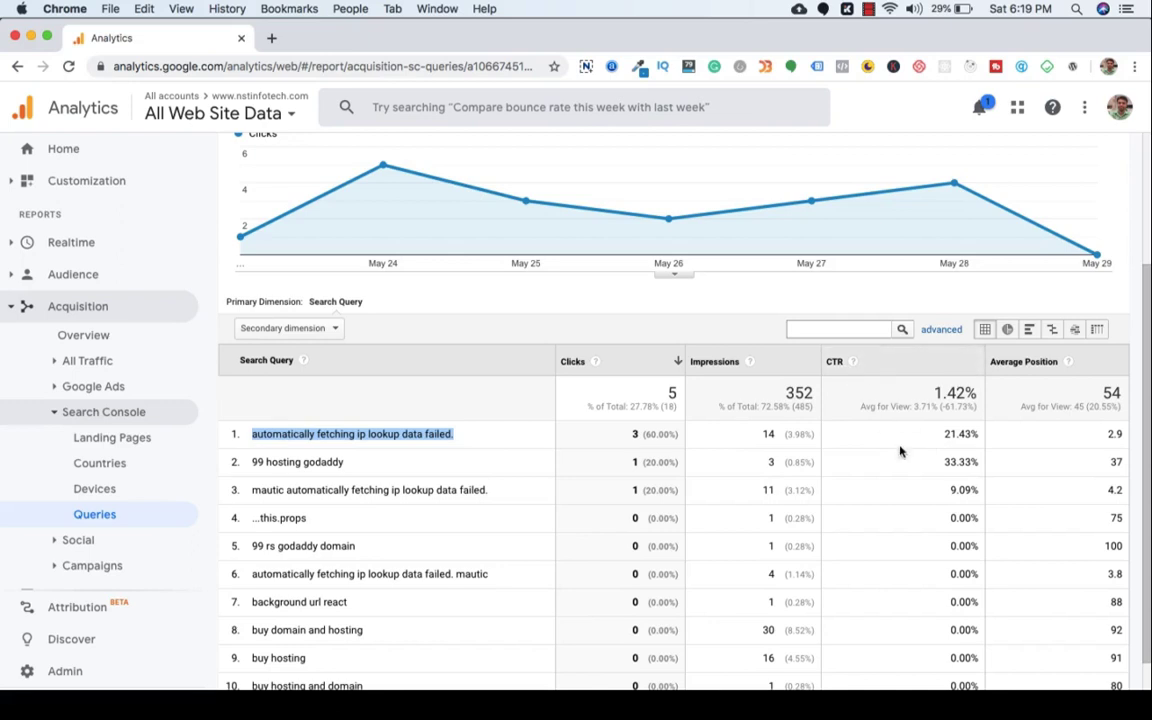
- Search Google in a new tab for the copied query 'automatically fetching ip lookup data failed'
left_click(271, 38)
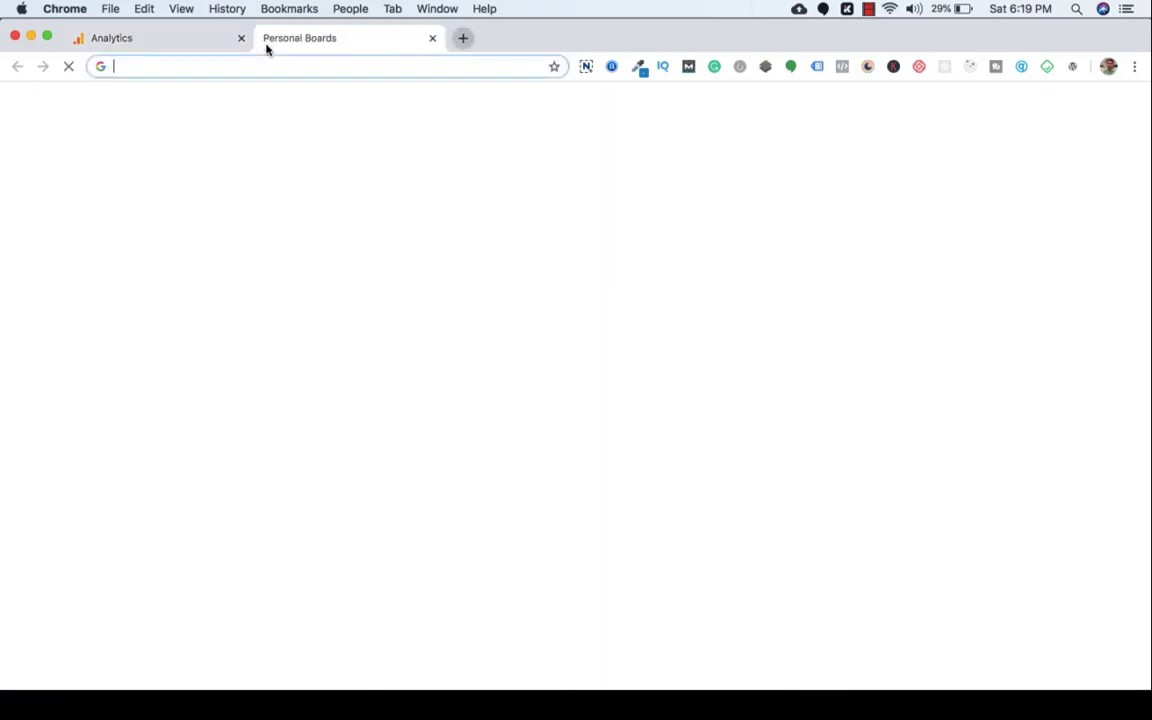
key("super+v")
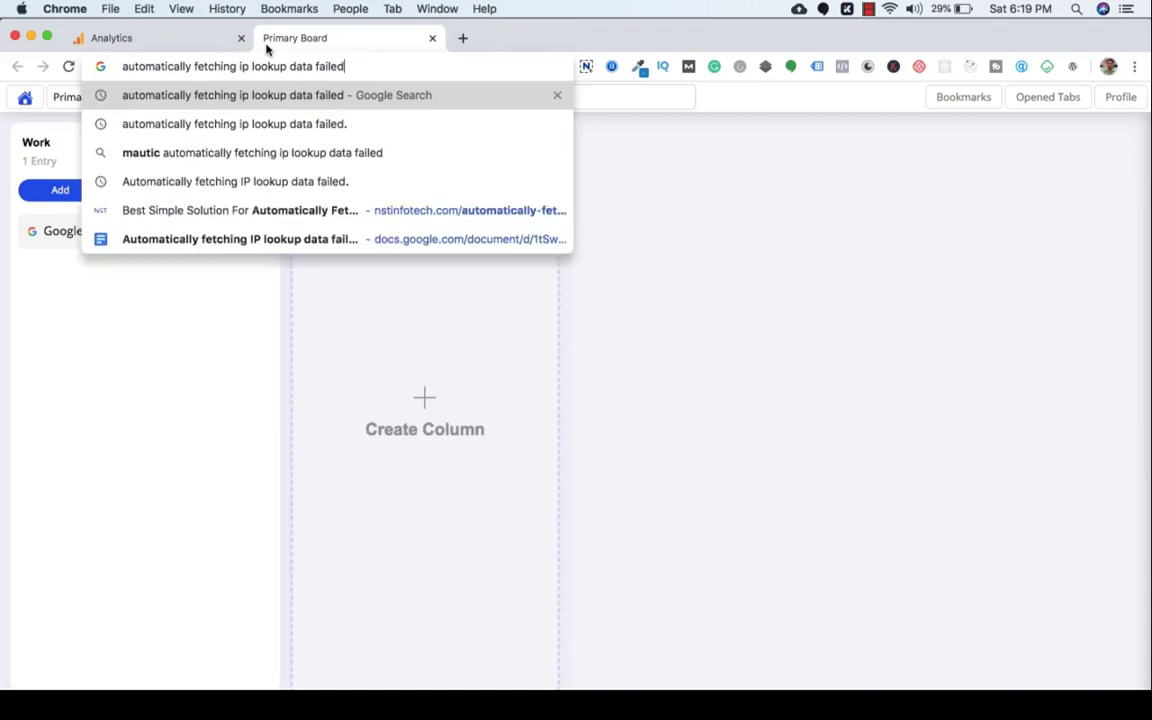
key("Return")
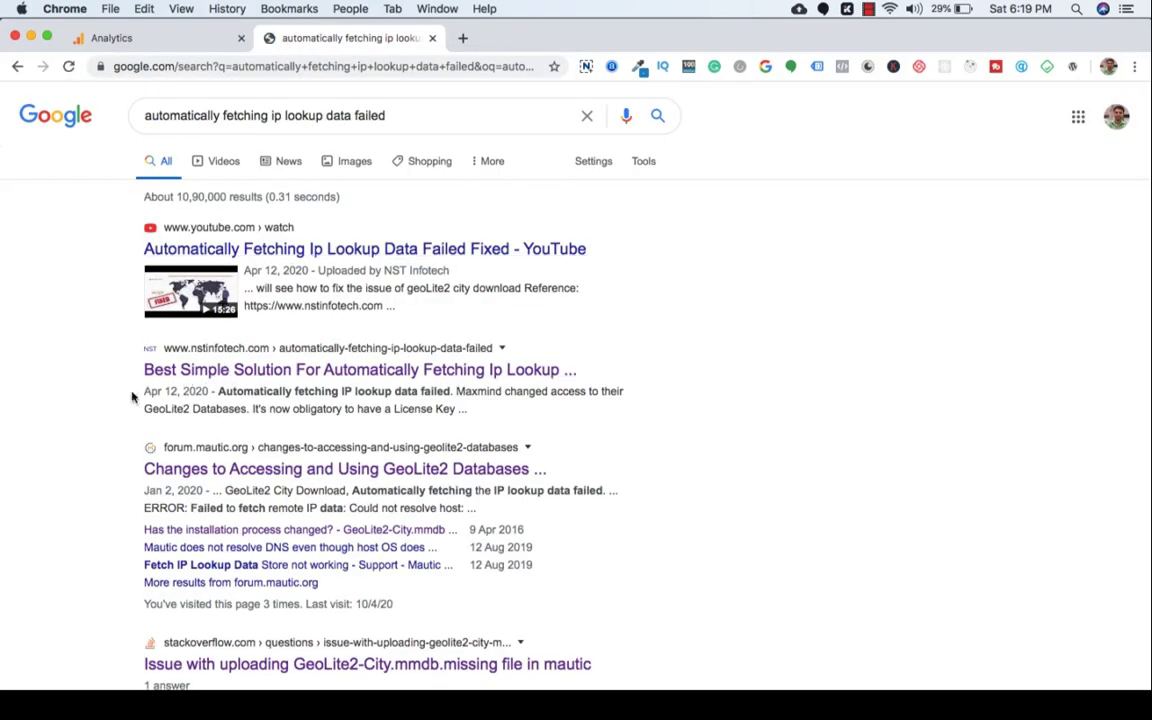
- Skim the nstinfotech.com article from the results, then return to the Analytics Queries report
left_click(186, 377)
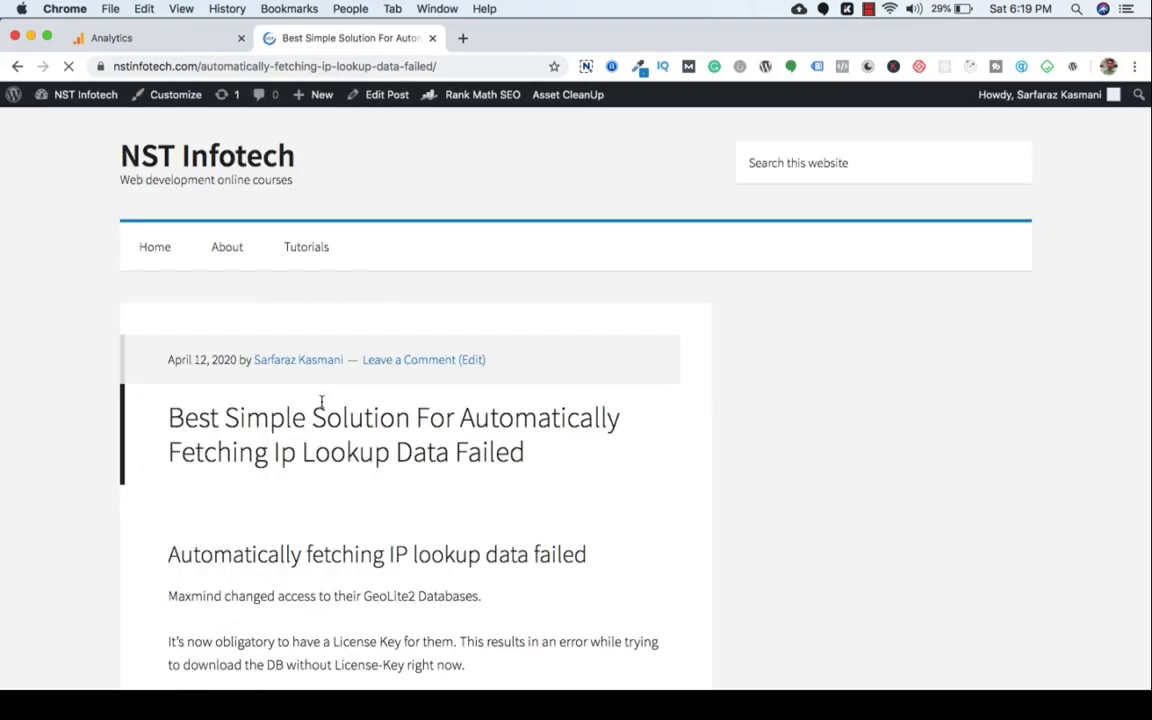
scroll(370, 413, "down", 5)
scroll(372, 411, "down", 5)
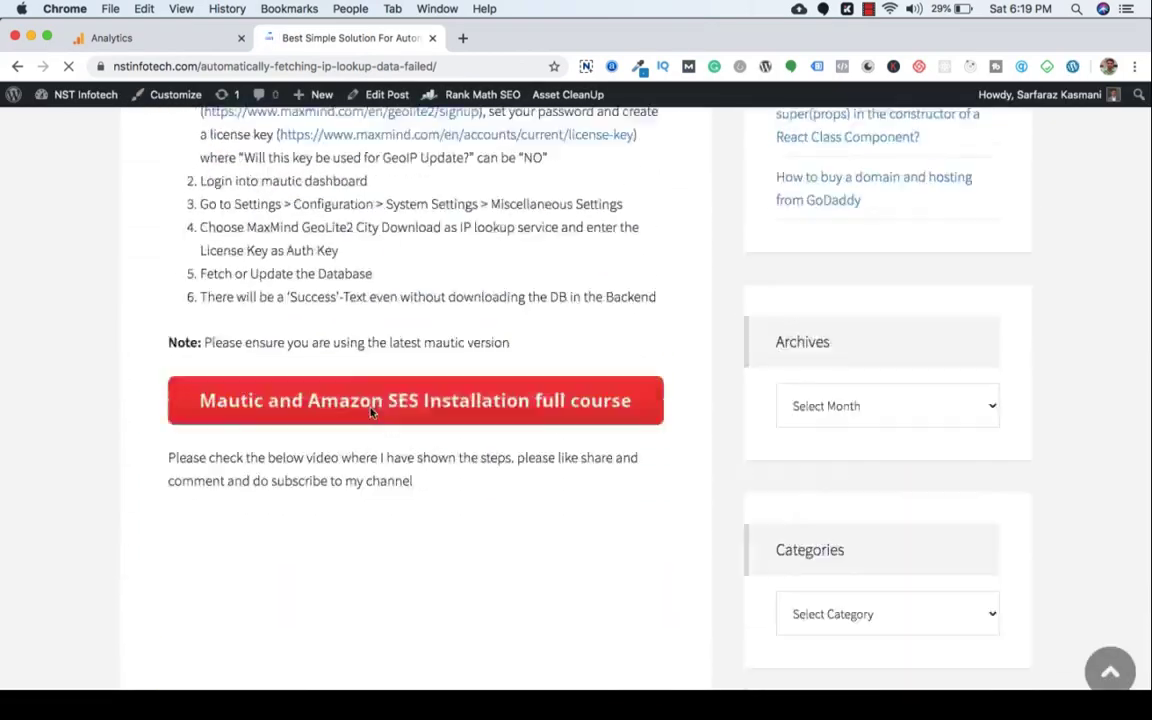
scroll(373, 408, "up", 15)
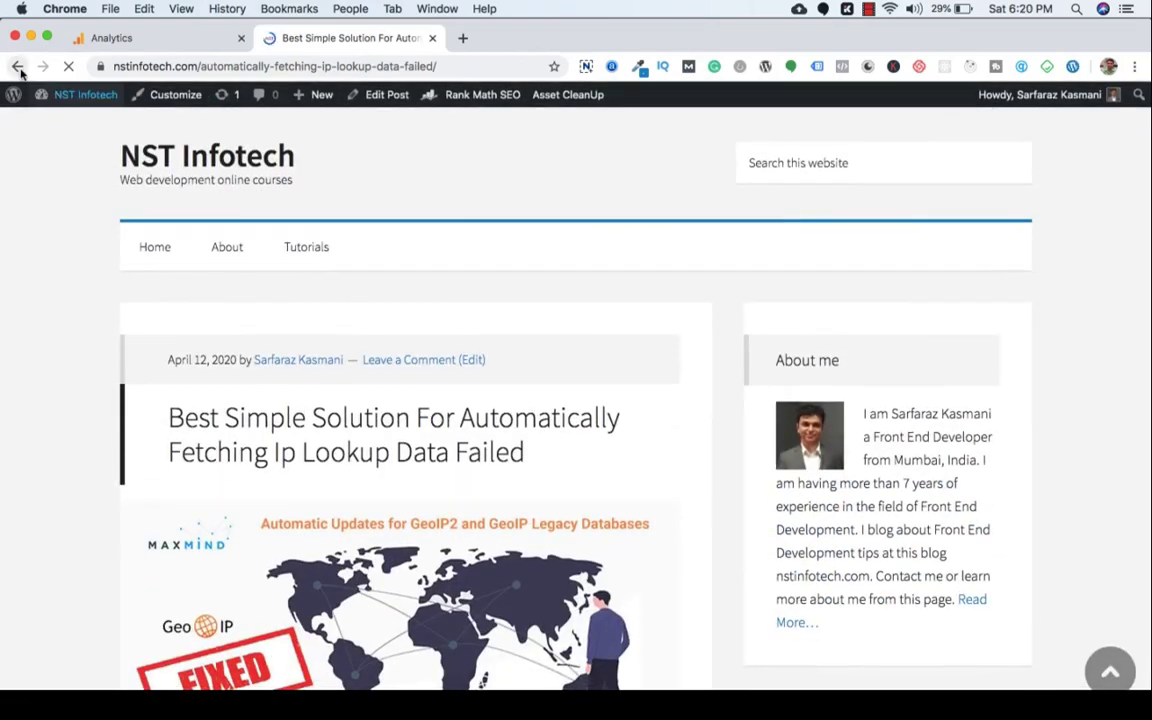
left_click(17, 66)
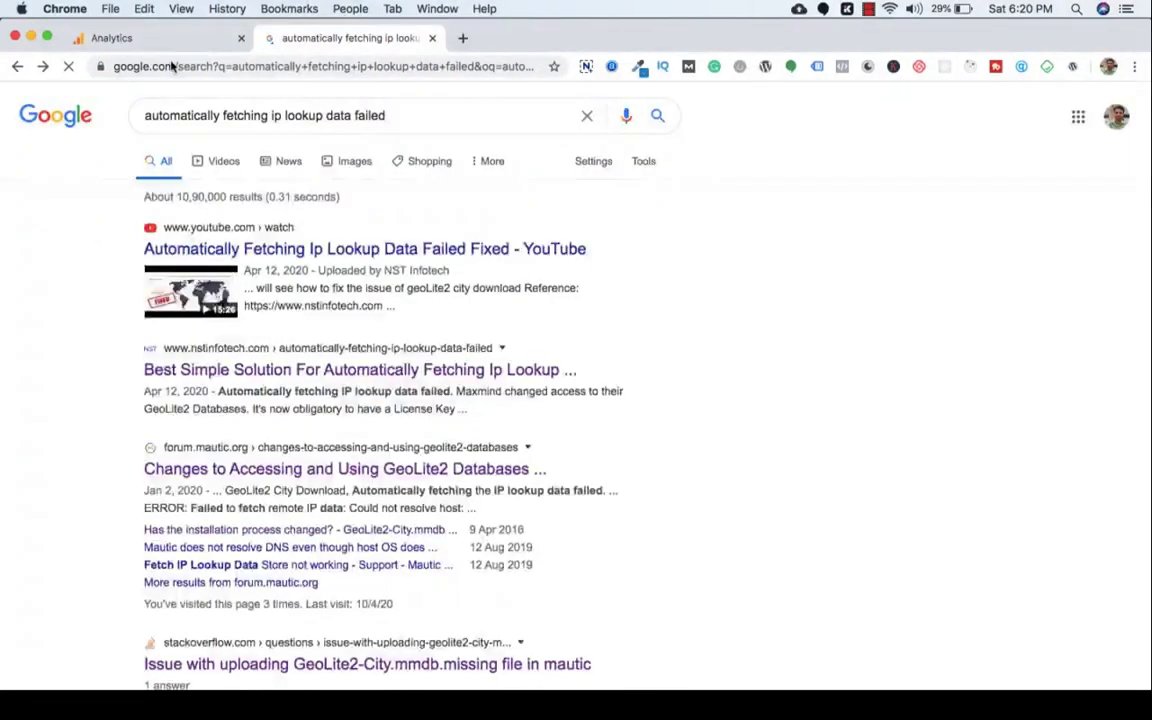
left_click(190, 40)
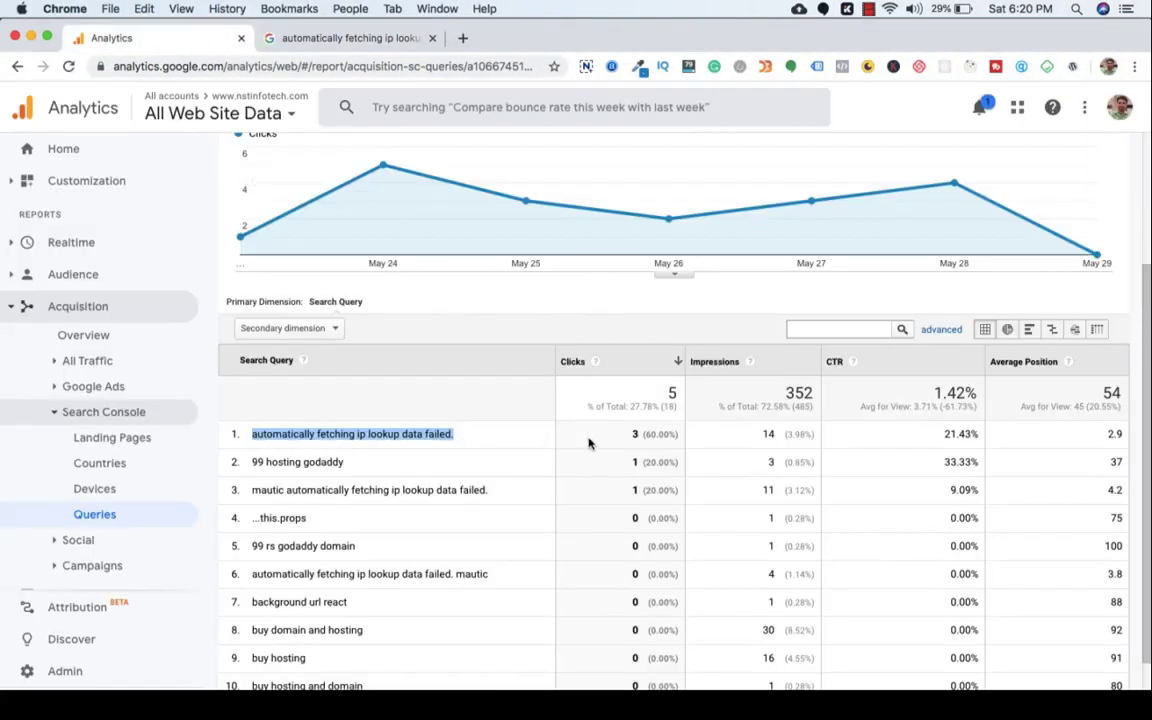
- Review the Search Console Landing Pages report, then switch to the bestcomputerchairs profile window
left_click(628, 442)
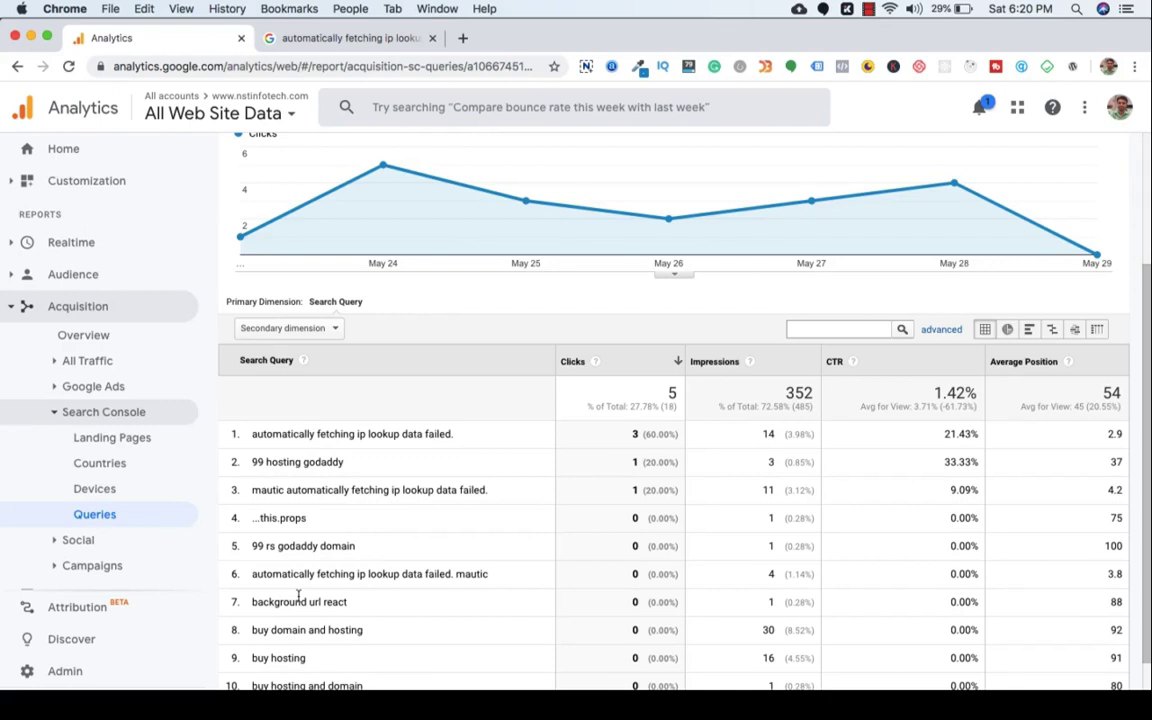
left_click(98, 438)
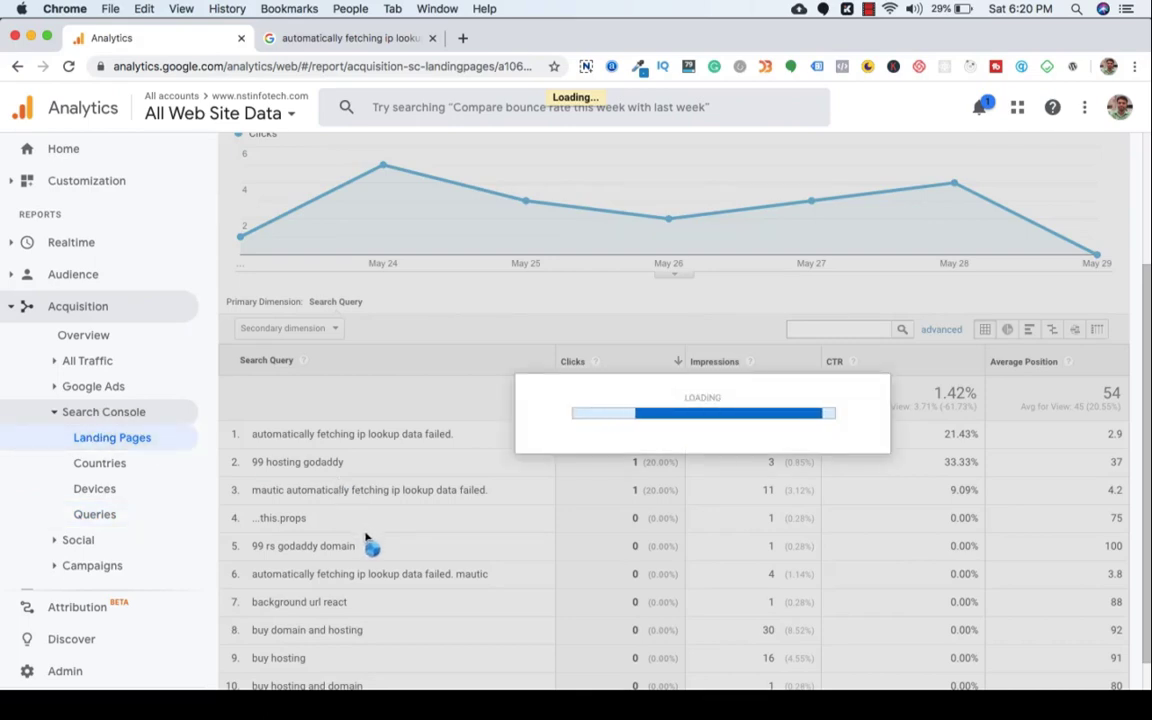
scroll(402, 556, "down", 5)
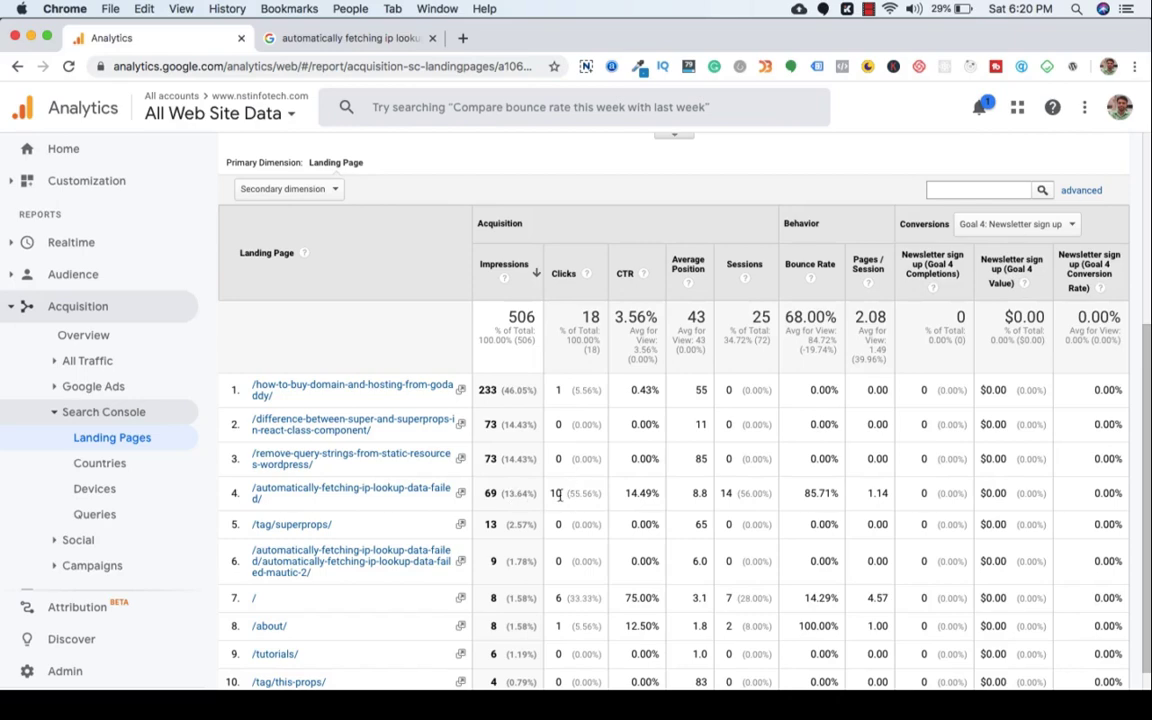
scroll(689, 597, "up", 3)
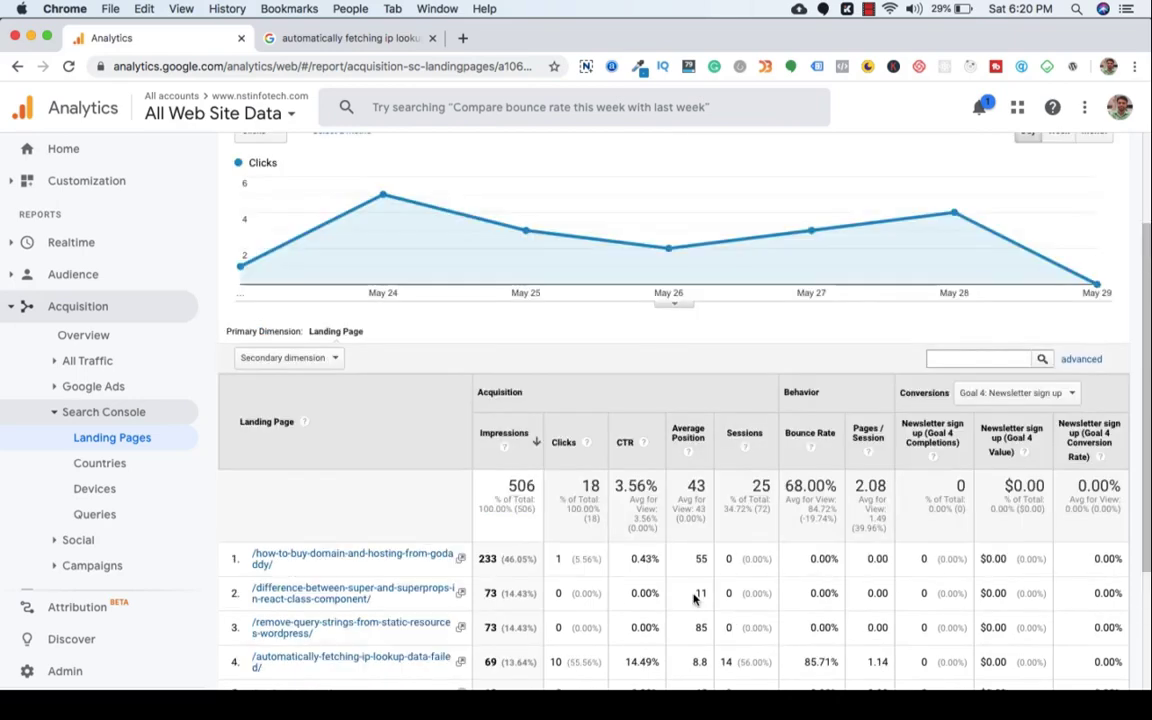
scroll(693, 598, "down", 2)
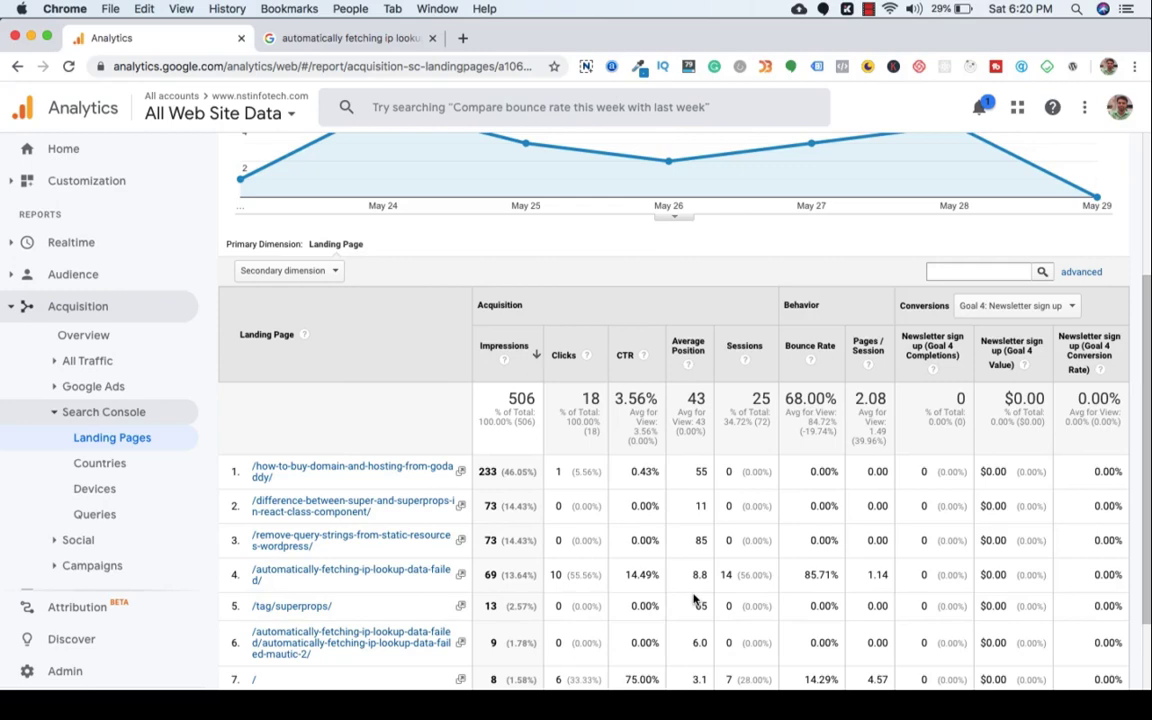
scroll(693, 598, "up", 2)
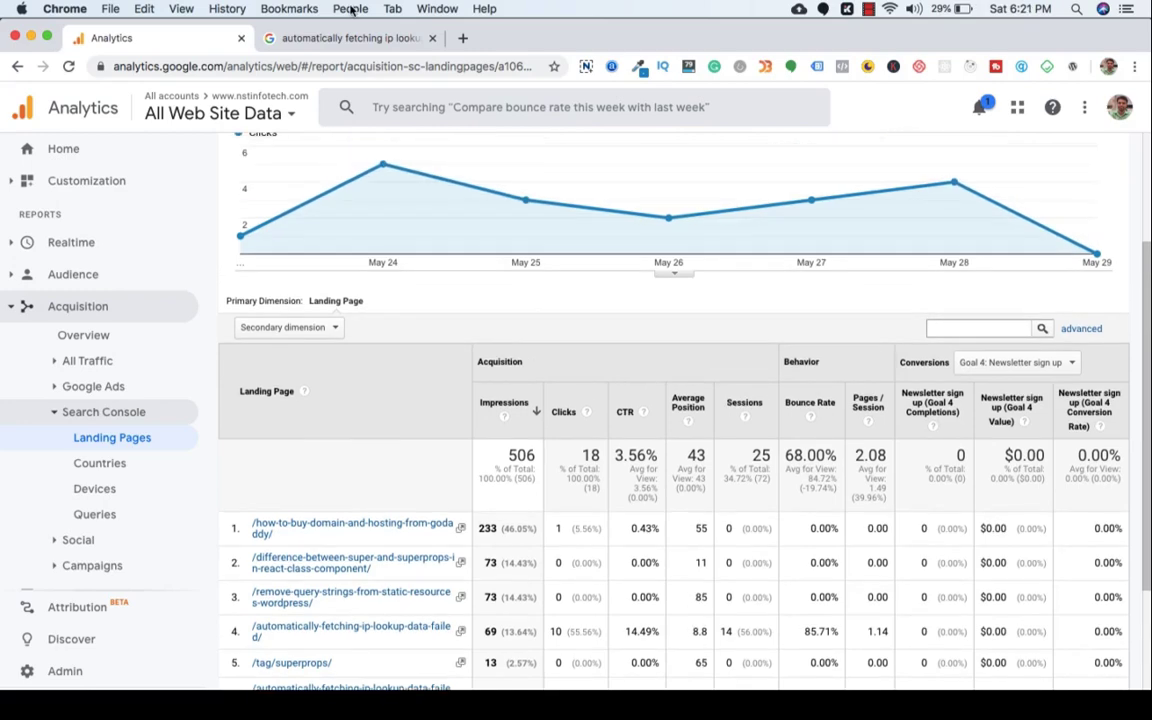
left_click(350, 8)
left_click(389, 238)
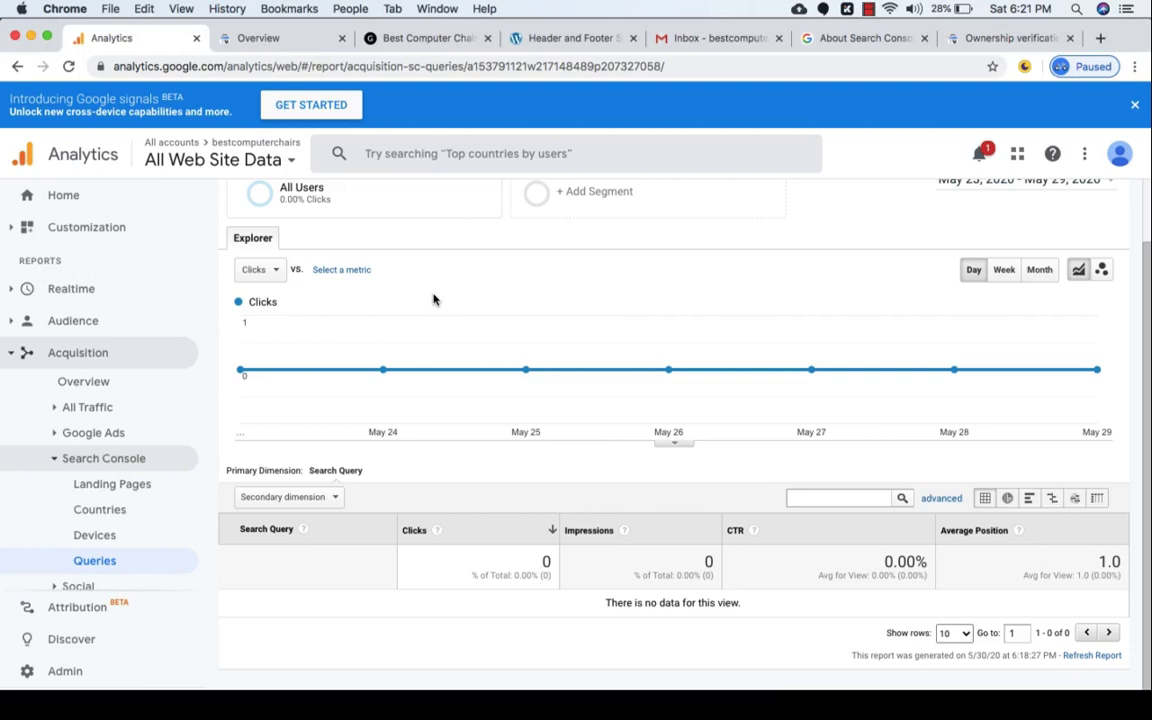
- Check the site's ownership verification and Performance report in Search Console, then return to Analytics
left_click(978, 38)
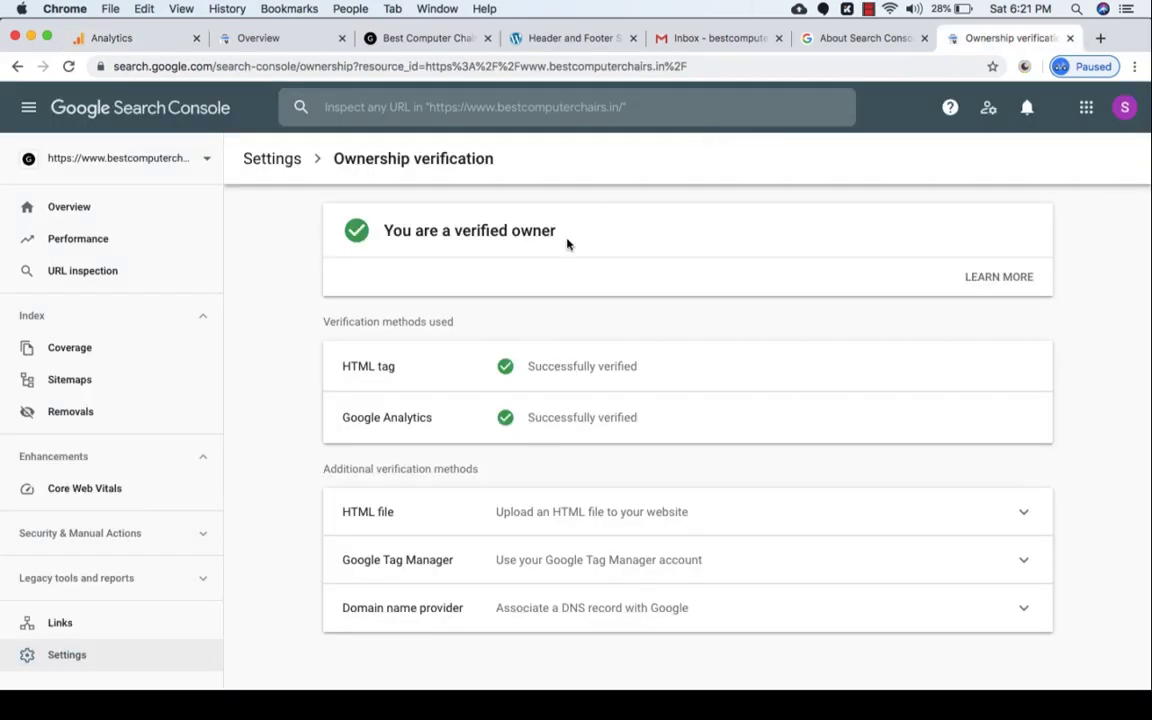
left_click(70, 239)
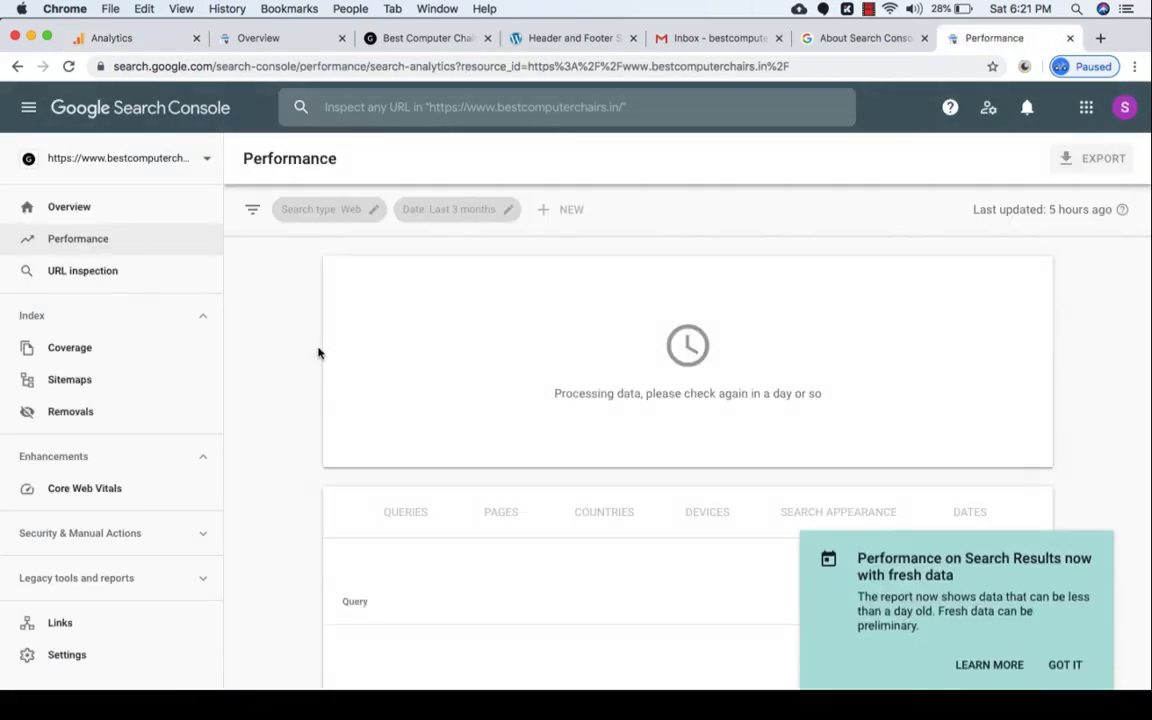
left_click(120, 40)
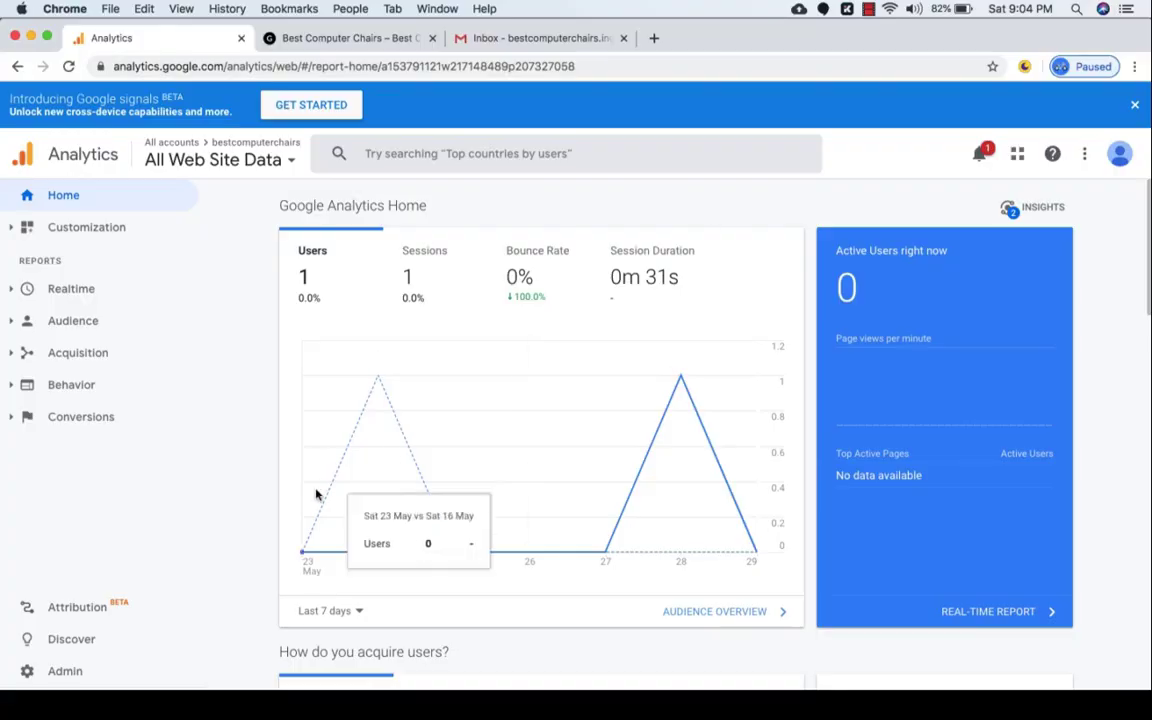
- Go to Admin > Personal Tools & Assets > Custom Alerts to start a new alert
left_click(72, 677)
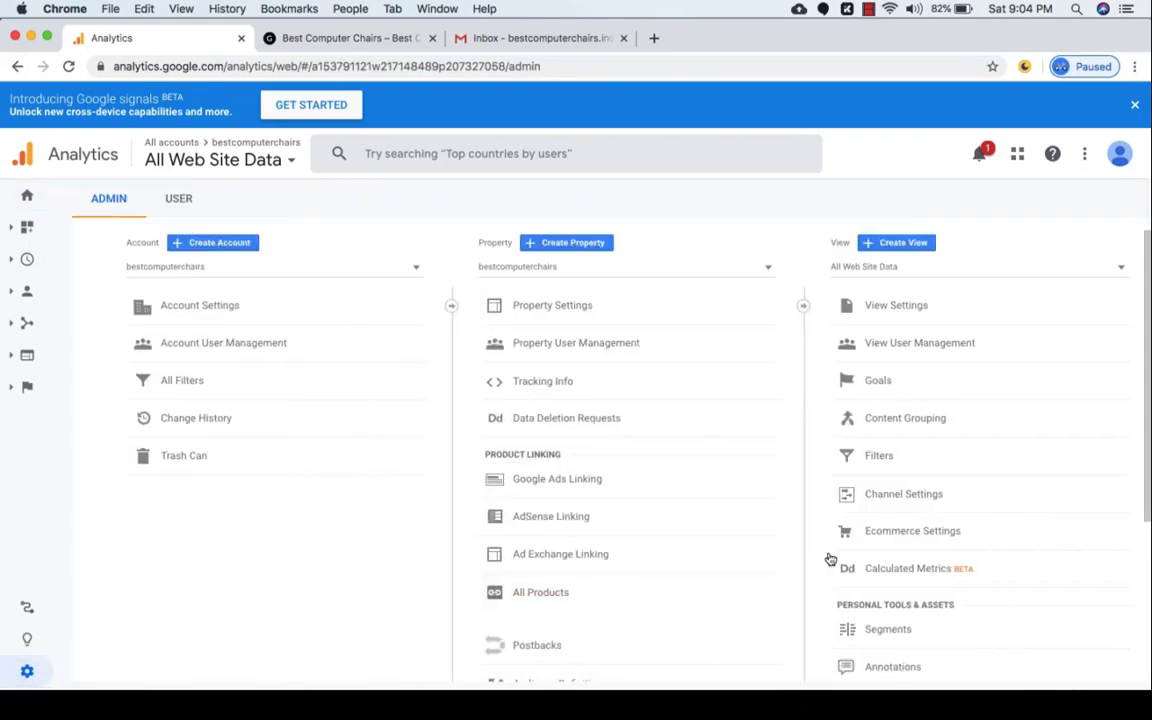
scroll(866, 552, "down", 3)
scroll(866, 552, "down", 2)
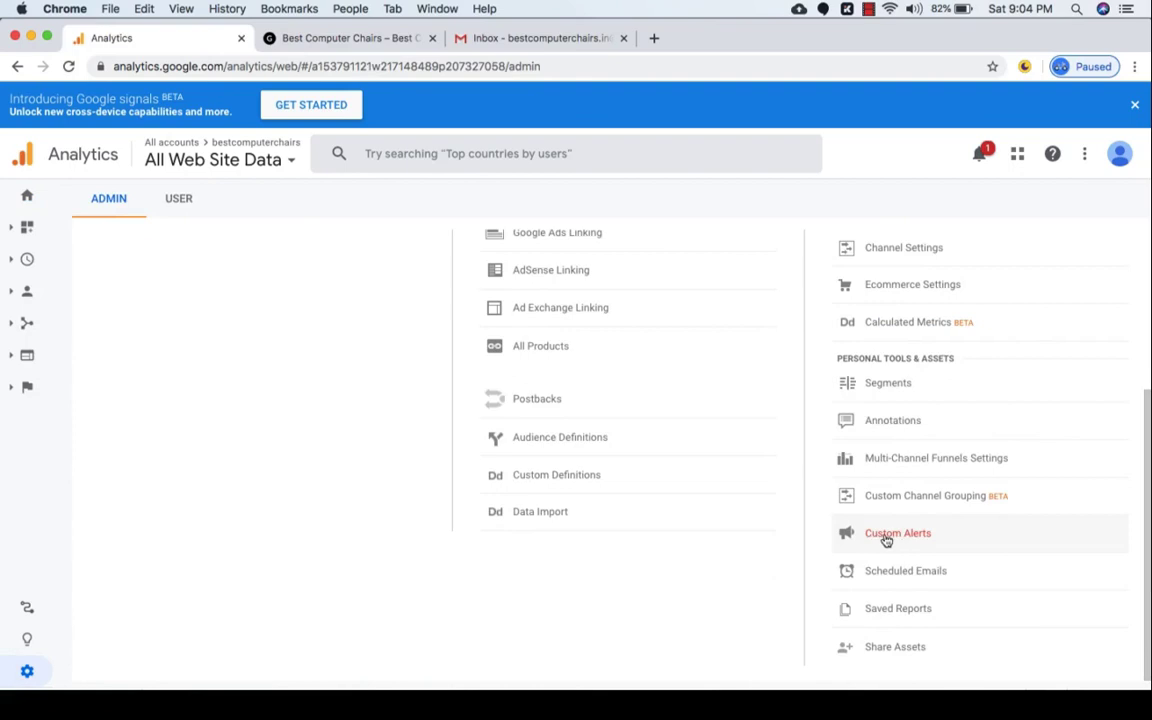
left_click(886, 537)
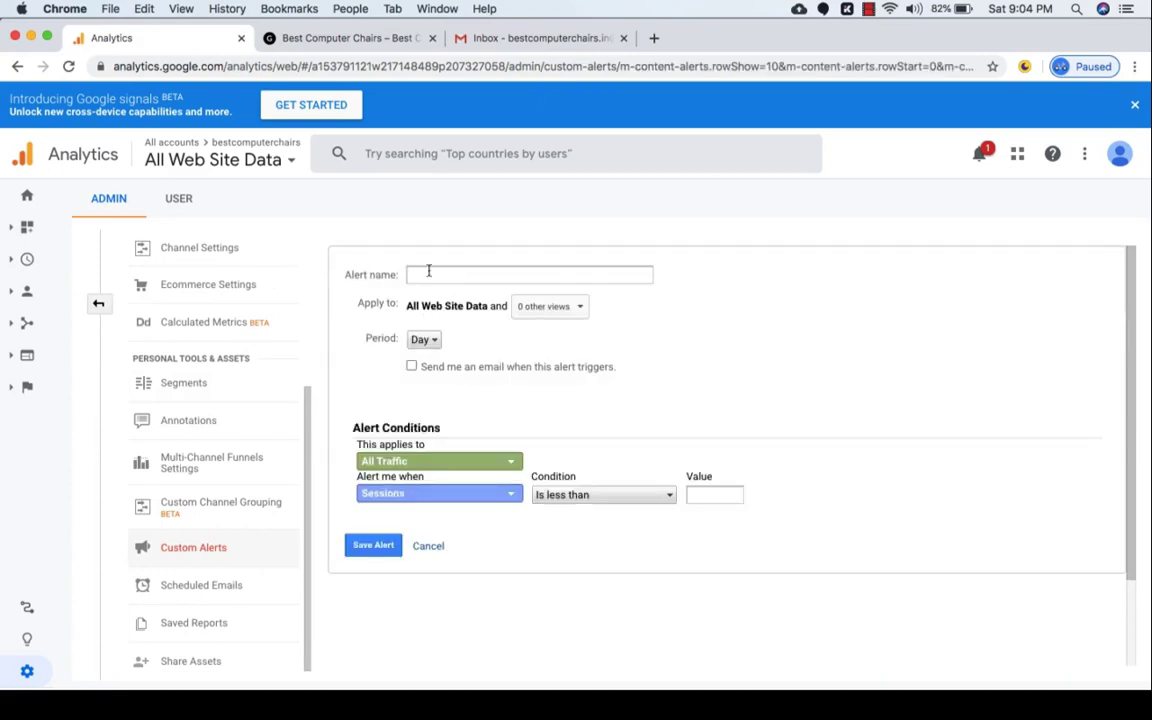
- Name the alert 'Traffic alert', keep the Day period, and turn on email notification
type("Traffic alert")
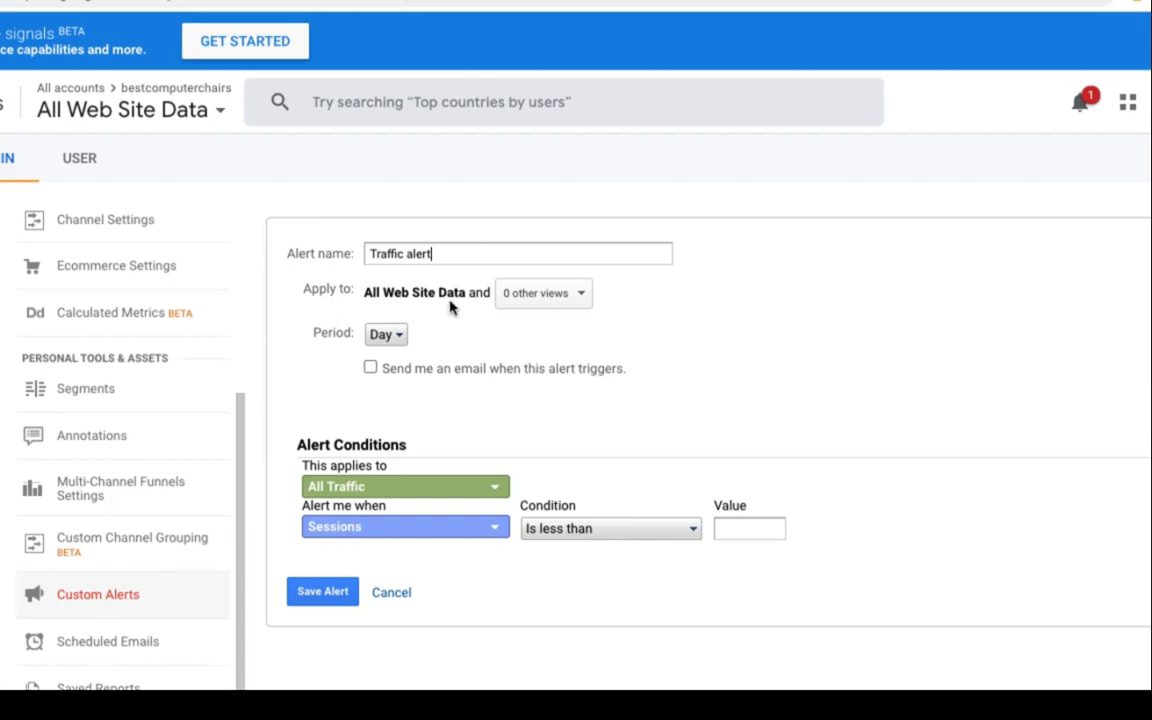
left_click(401, 338)
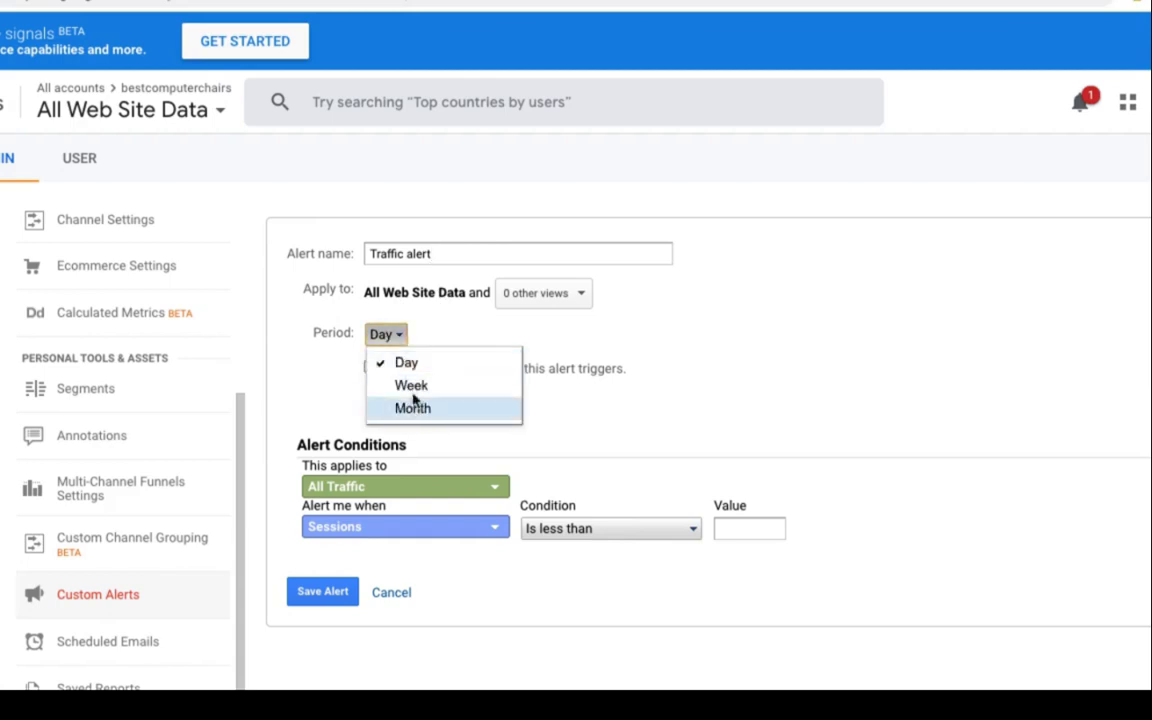
left_click(383, 361)
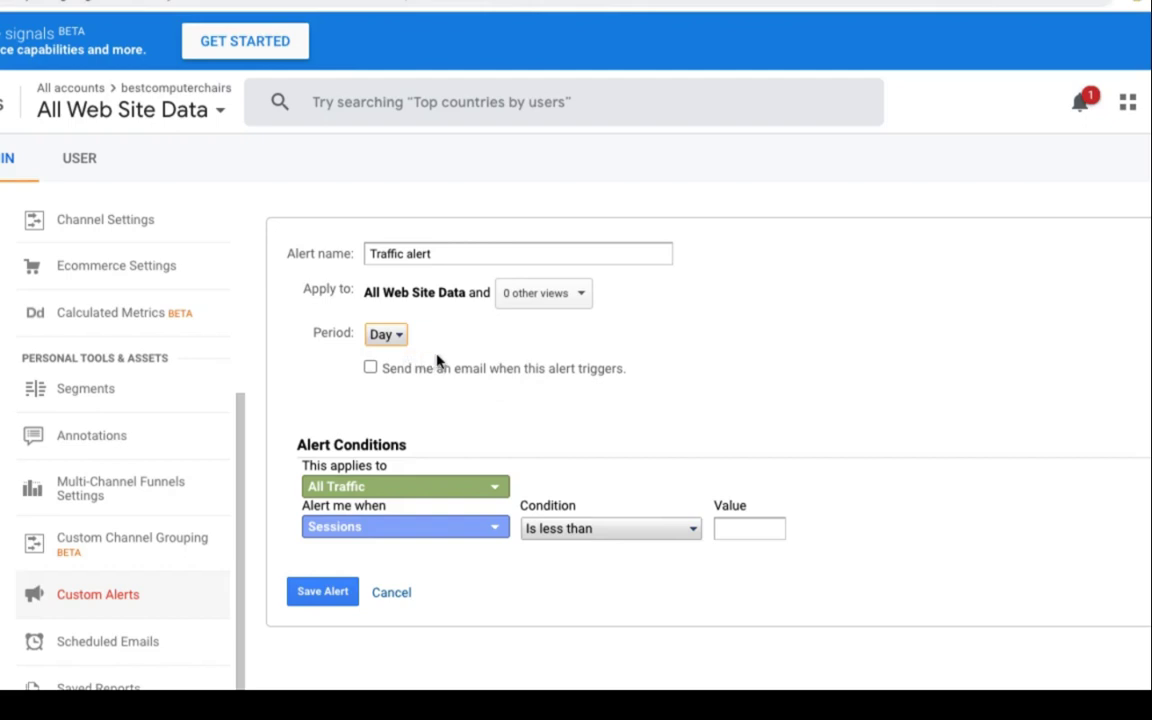
left_click(370, 369)
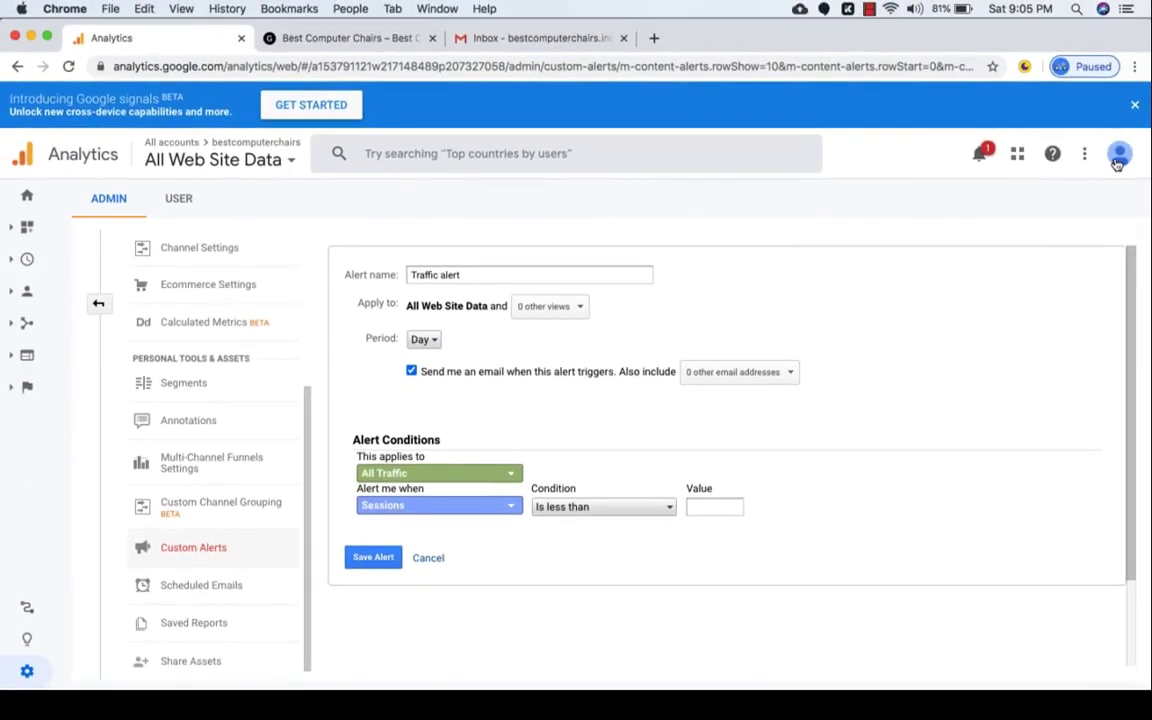
left_click(1118, 155)
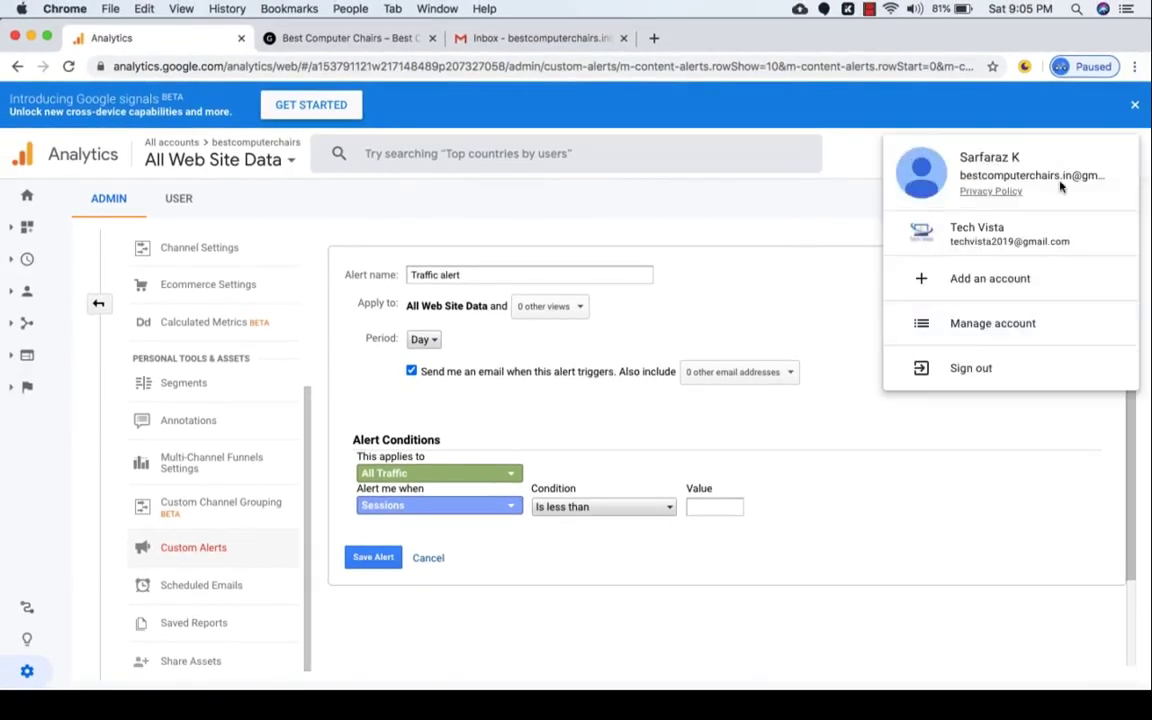
left_click(792, 270)
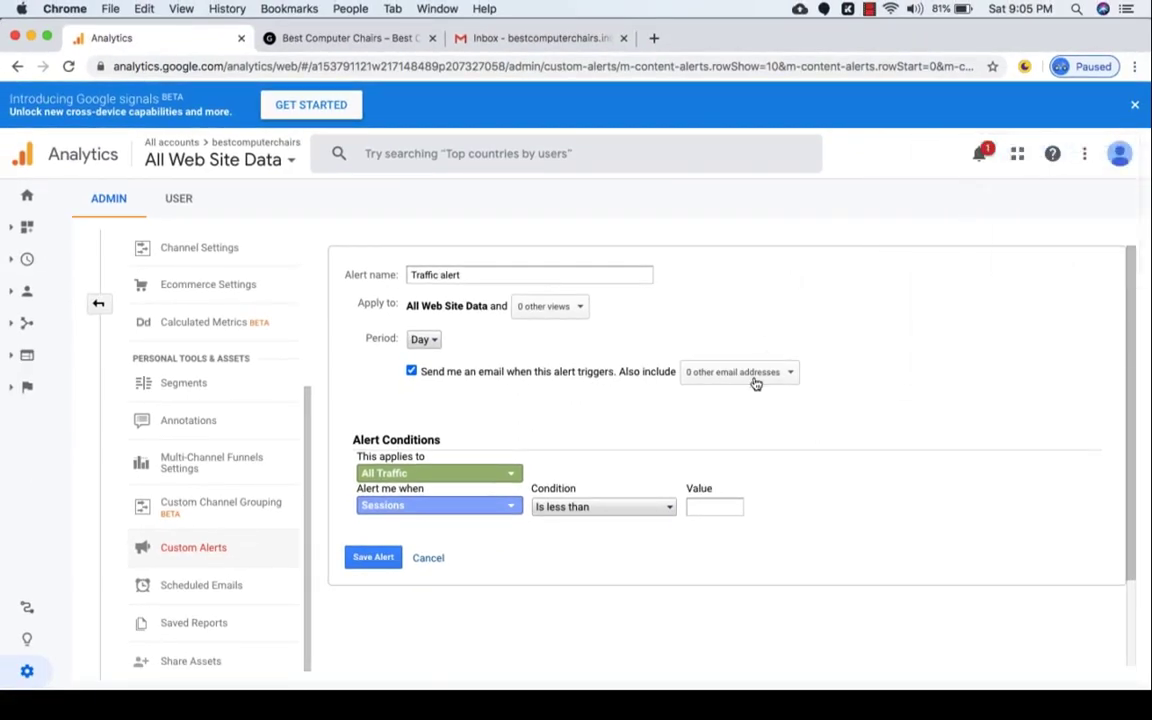
left_click(792, 376)
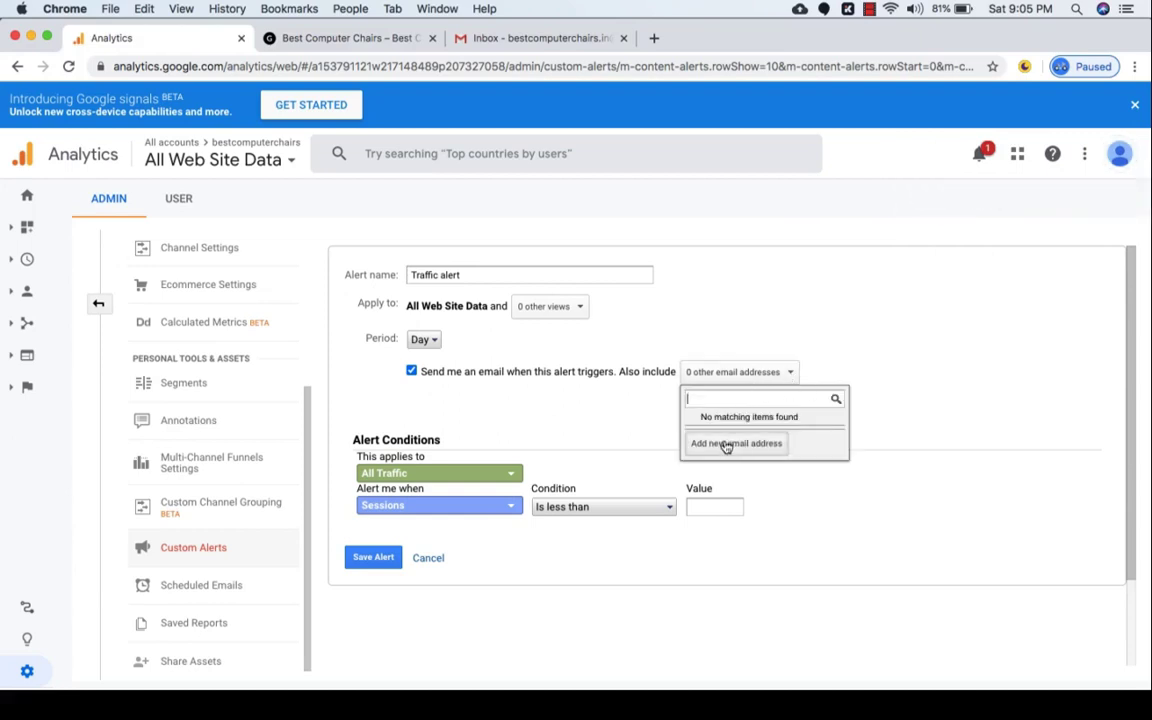
left_click(862, 355)
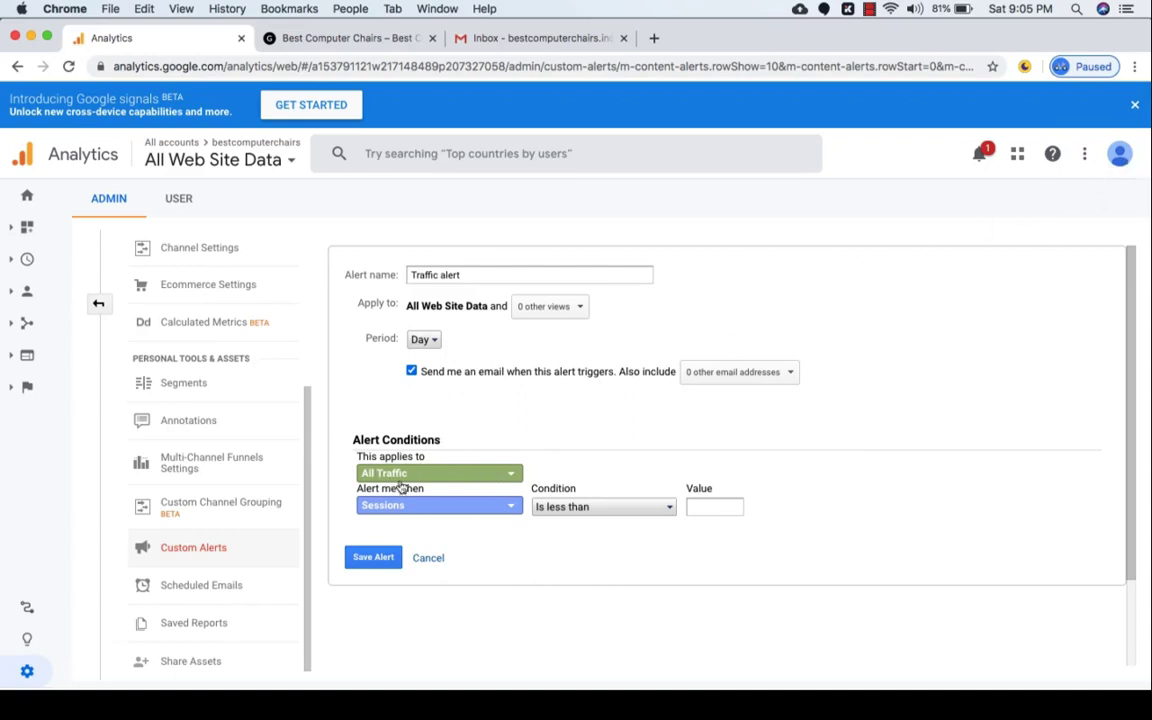
- Set the condition to Sessions is greater than 1000 and save the alert
left_click(425, 505)
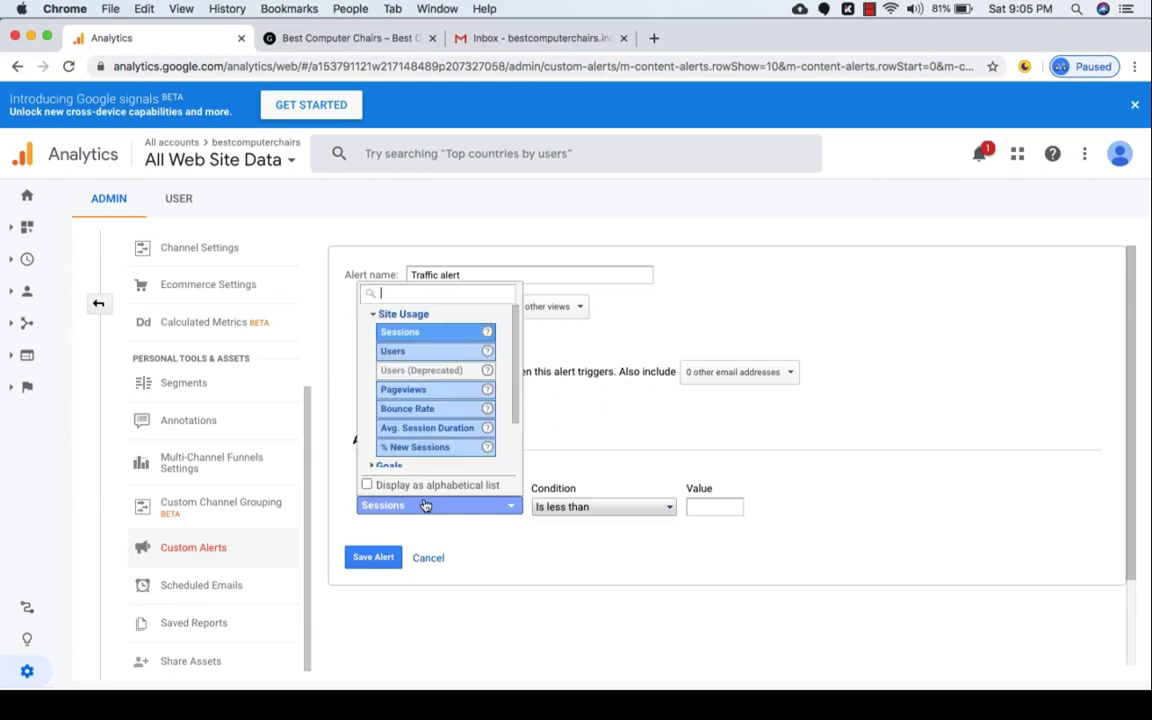
left_click(421, 334)
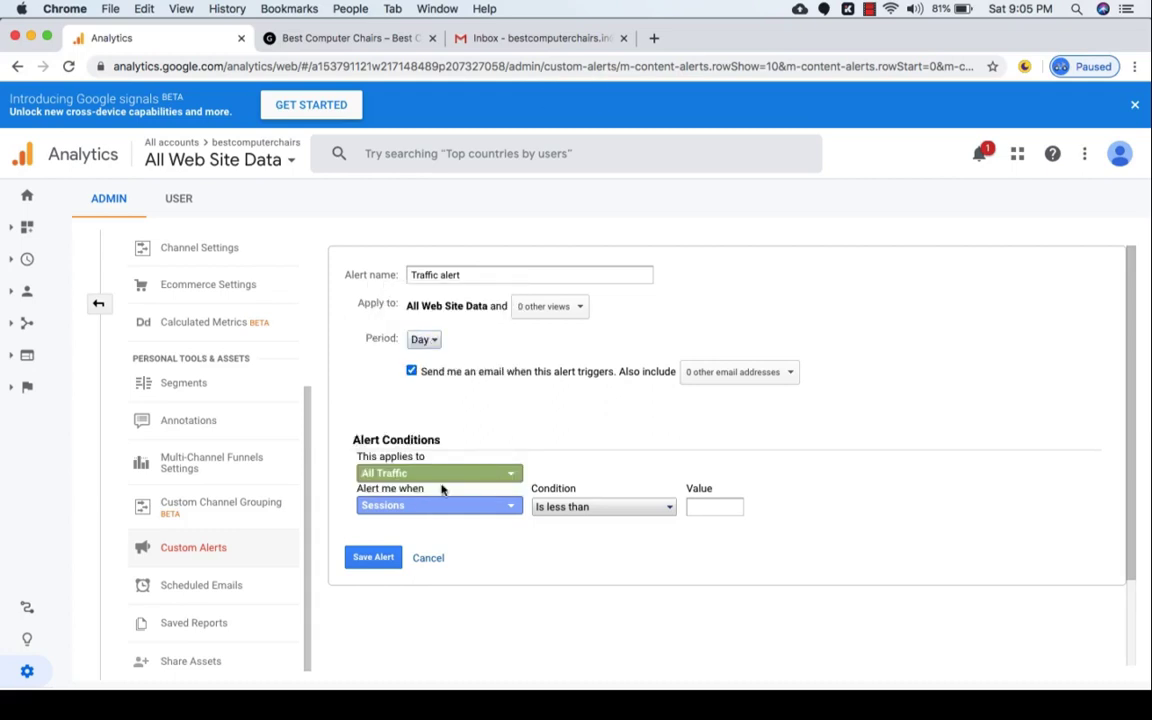
left_click(589, 509)
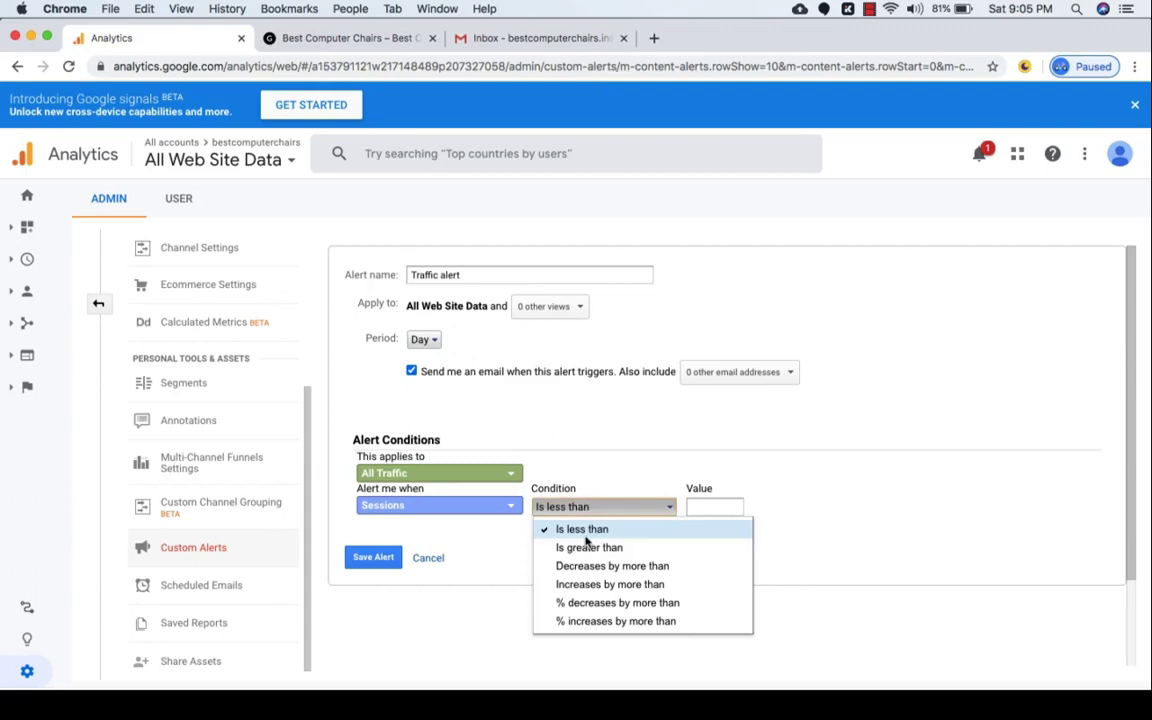
left_click(587, 546)
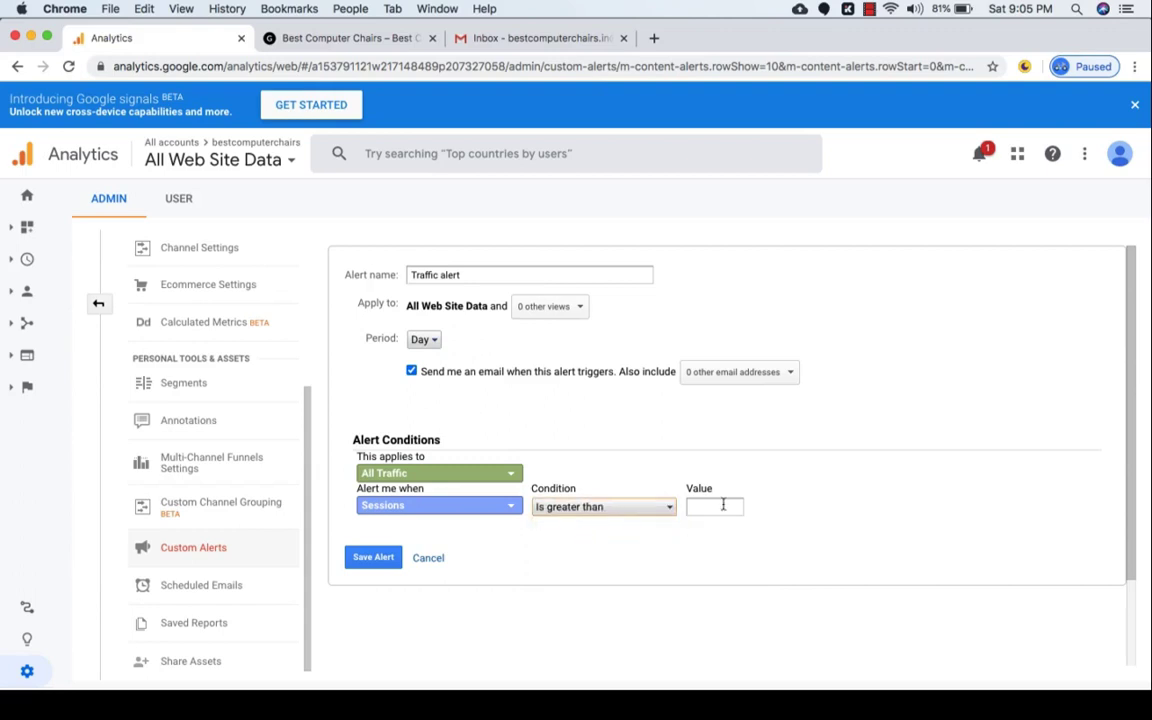
type("1000")
left_click(769, 563)
left_click(373, 558)
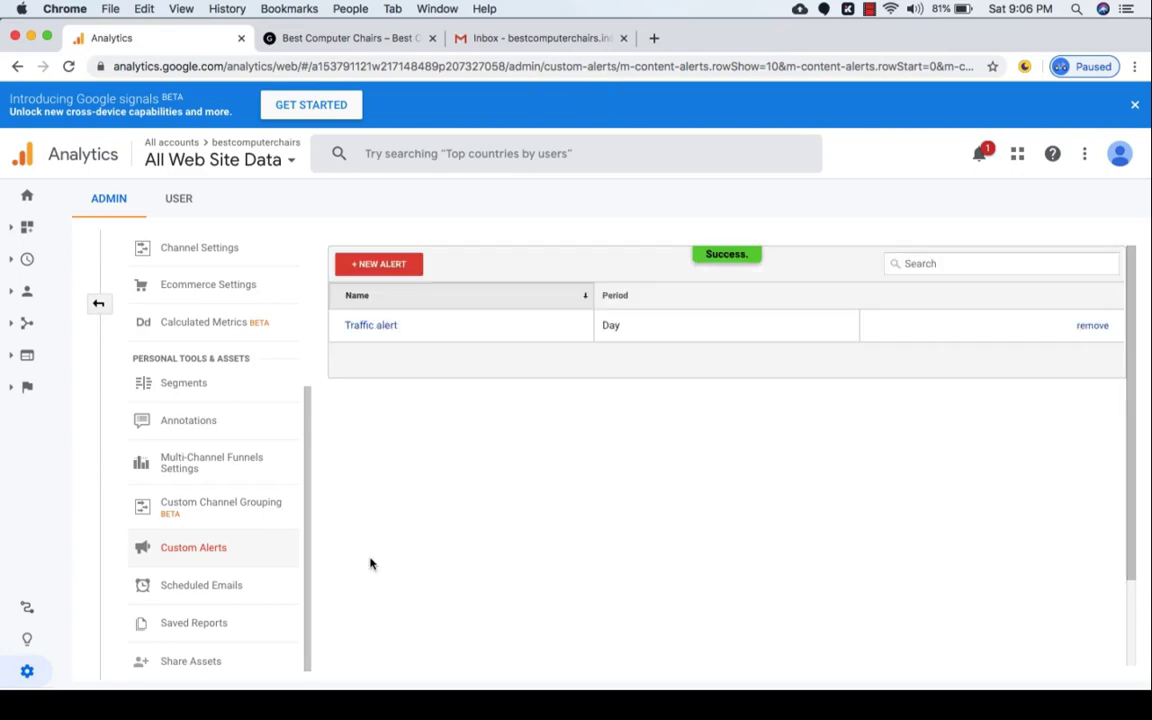